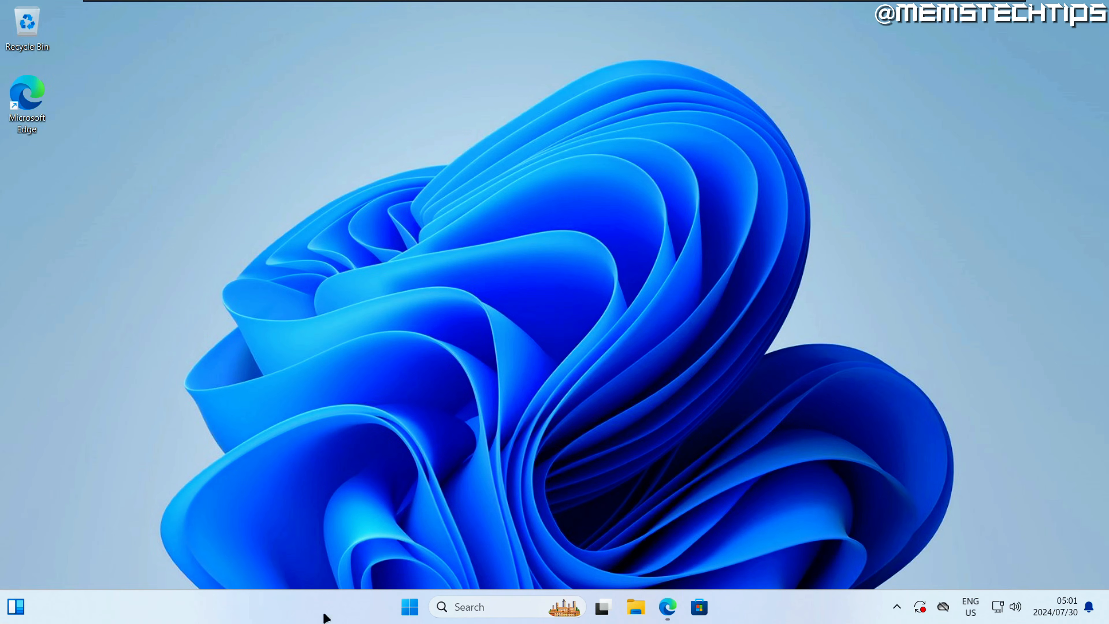
{"action": "left_click", "coordinate": [410, 606]}
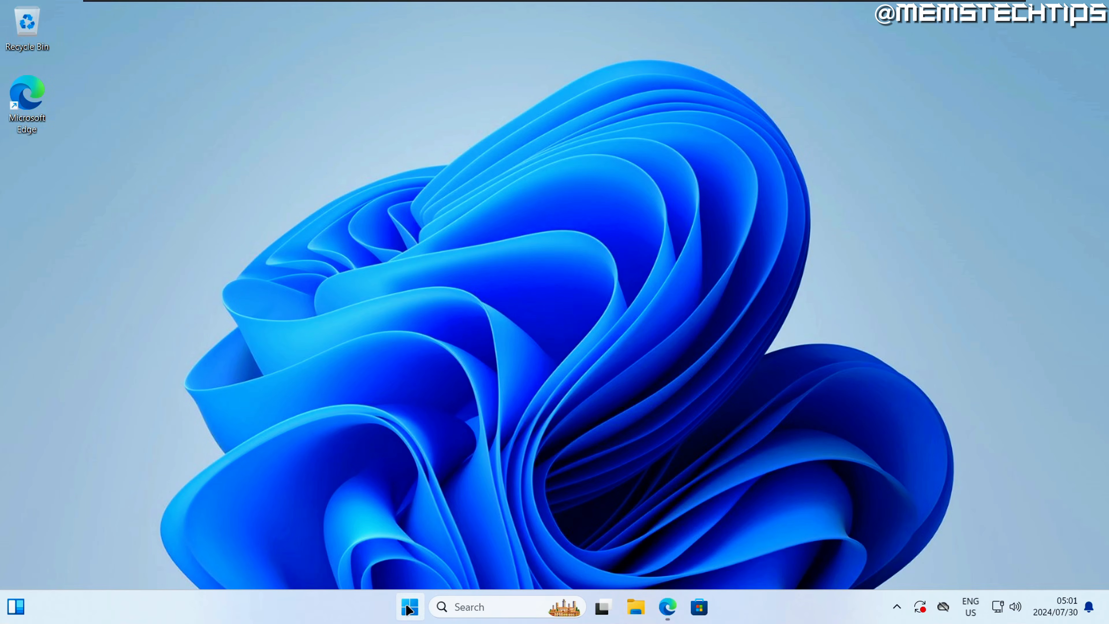
{"action": "left_click", "coordinate": [408, 608]}
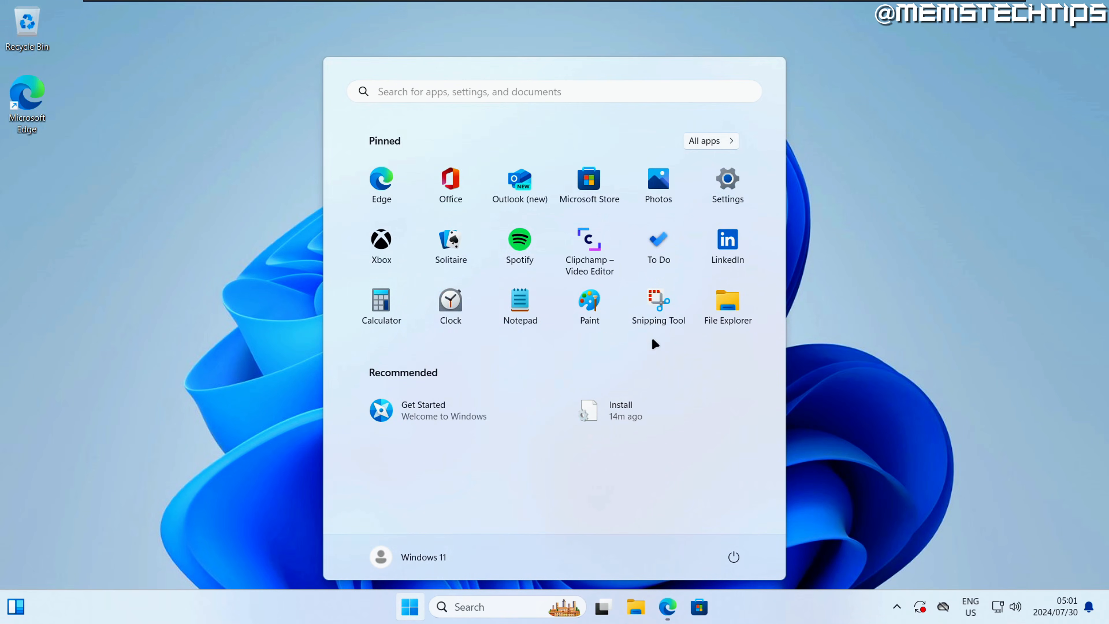
{"action": "left_click", "coordinate": [711, 140]}
{"action": "left_click", "coordinate": [804, 602]}
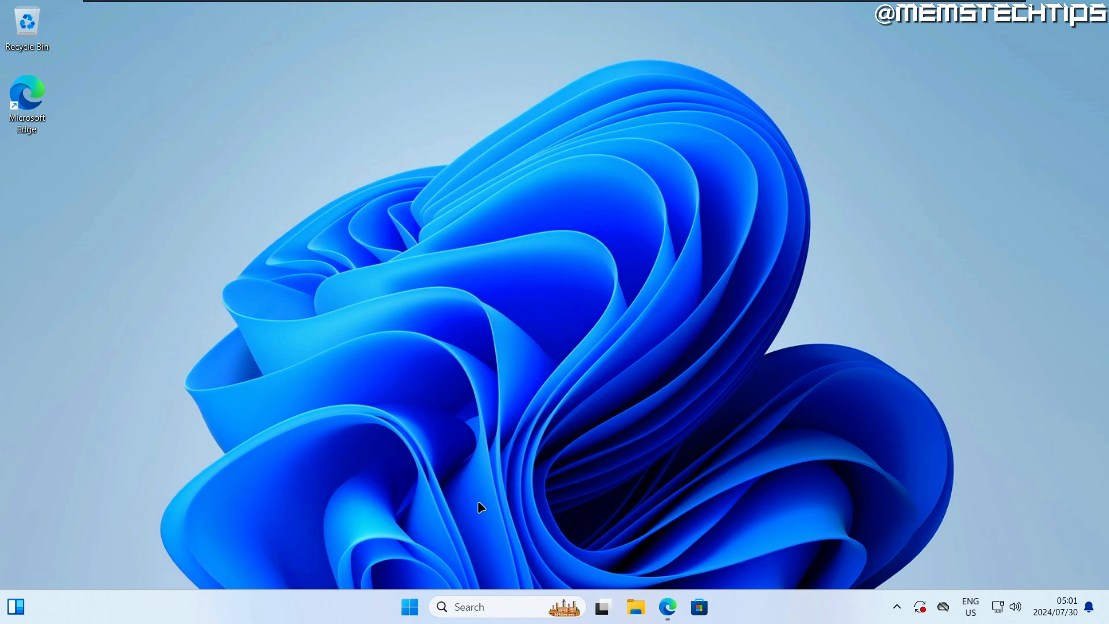
{"action": "left_click", "coordinate": [418, 607]}
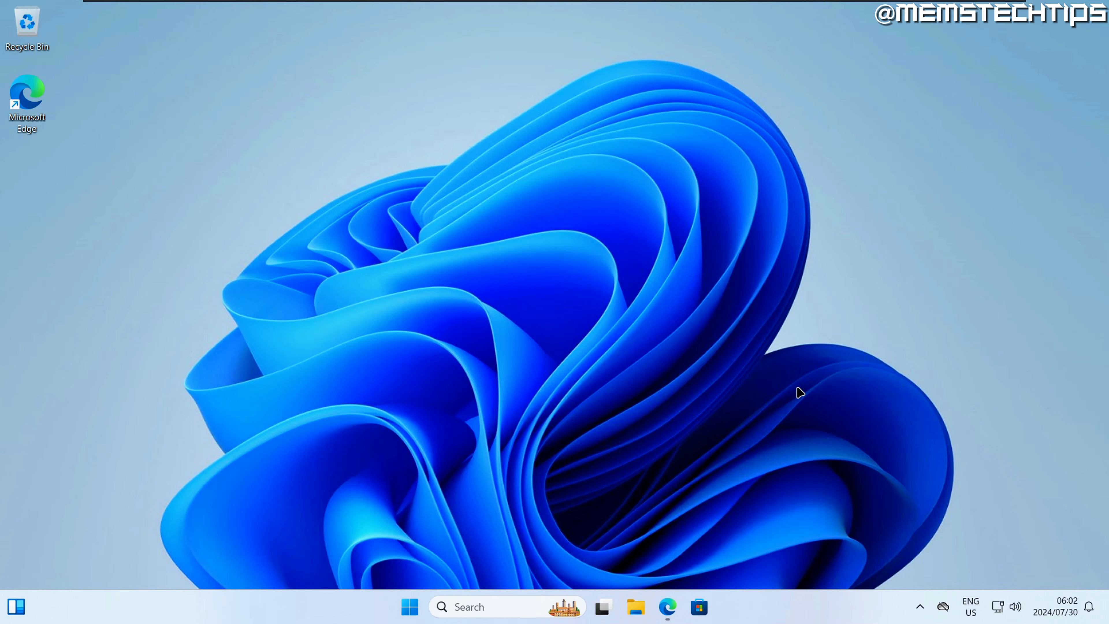
Switch to Microsoft Edge and read the README description of the ExplorerPatcher repository on GitHub.
{"action": "left_click", "coordinate": [668, 606]}
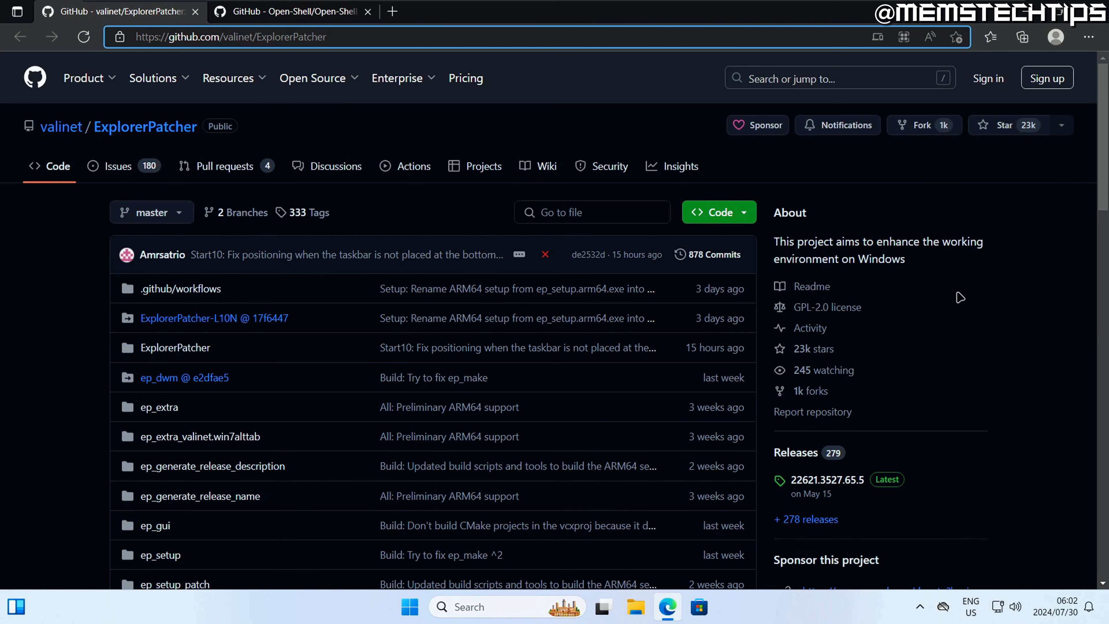
{"action": "scroll", "coordinate": [562, 303], "scroll_direction": "down", "scroll_amount": 10}
{"action": "scroll", "coordinate": [562, 303], "scroll_direction": "down", "scroll_amount": 7}
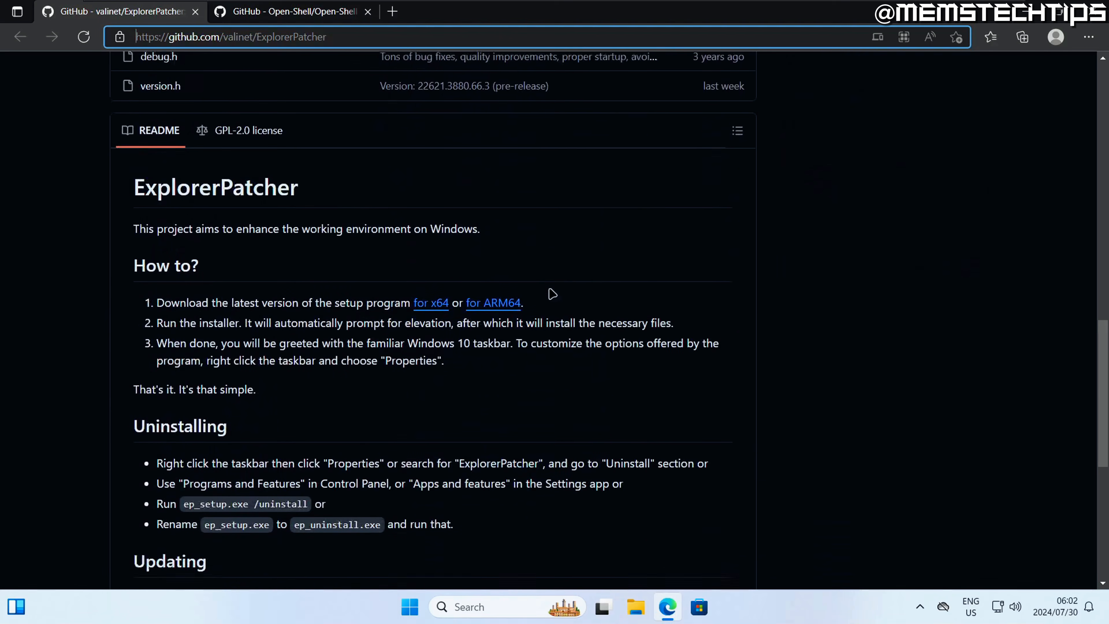
{"action": "left_click_drag", "start_coordinate": [196, 202], "coordinate": [495, 209]}
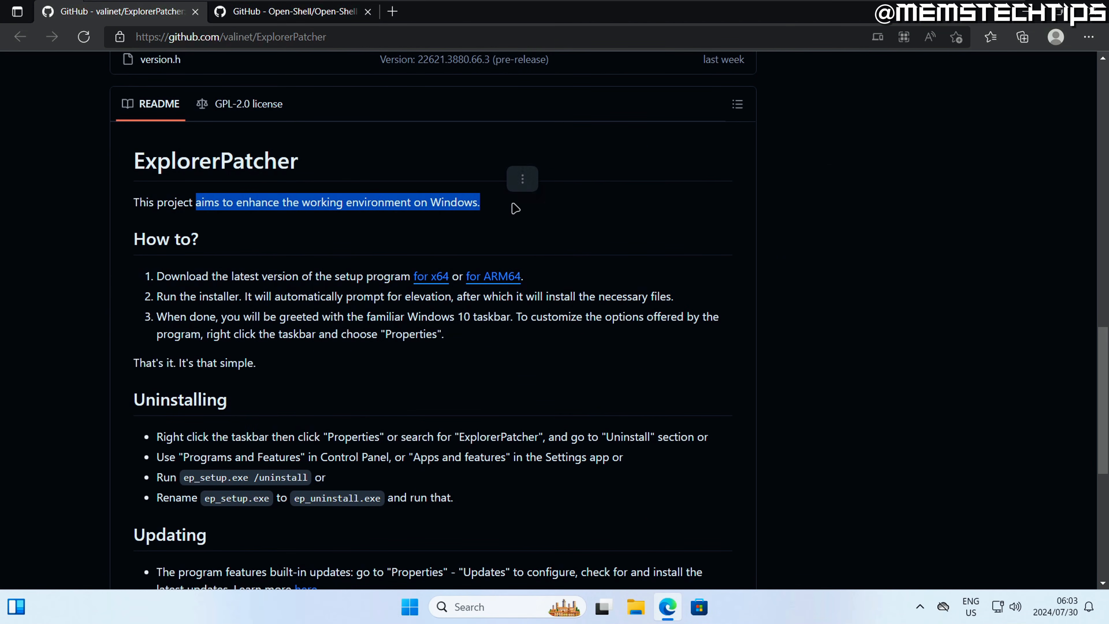
{"action": "left_click", "coordinate": [571, 237]}
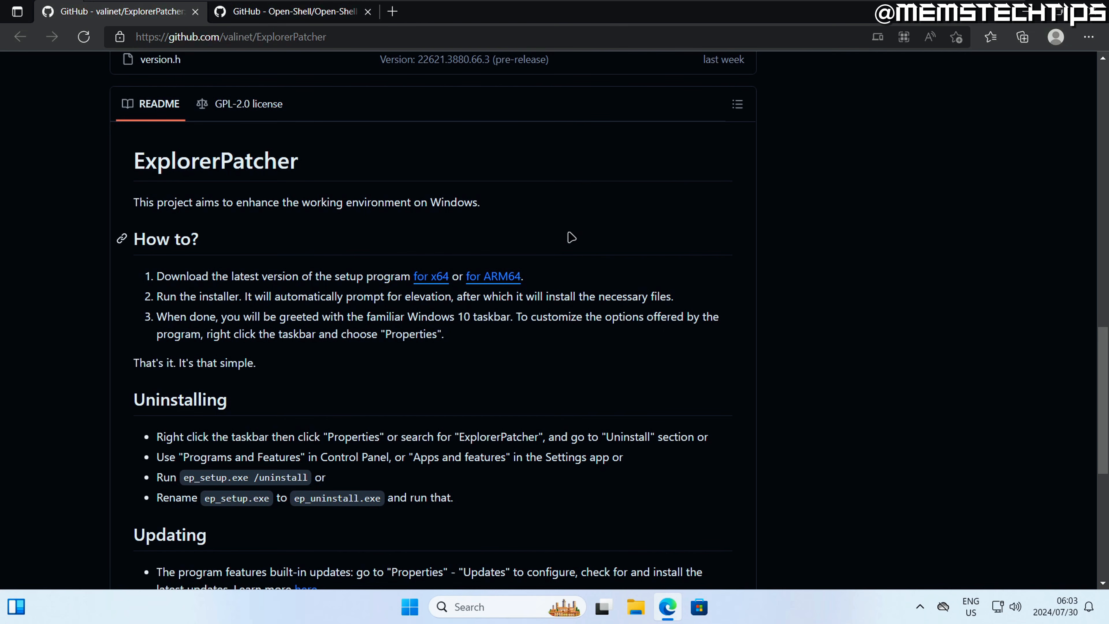
Open the latest ExplorerPatcher release, 22621.3527.65.5, and download ep_setup.exe from its assets.
{"action": "scroll", "coordinate": [570, 236], "scroll_direction": "up", "scroll_amount": 5}
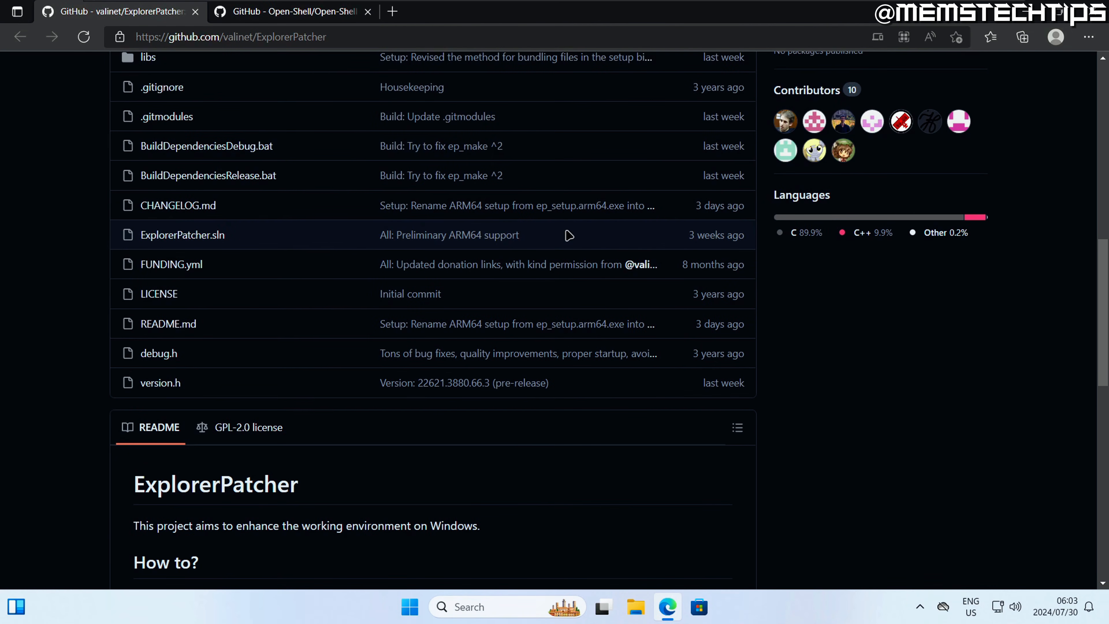
{"action": "scroll", "coordinate": [569, 236], "scroll_direction": "up", "scroll_amount": 6}
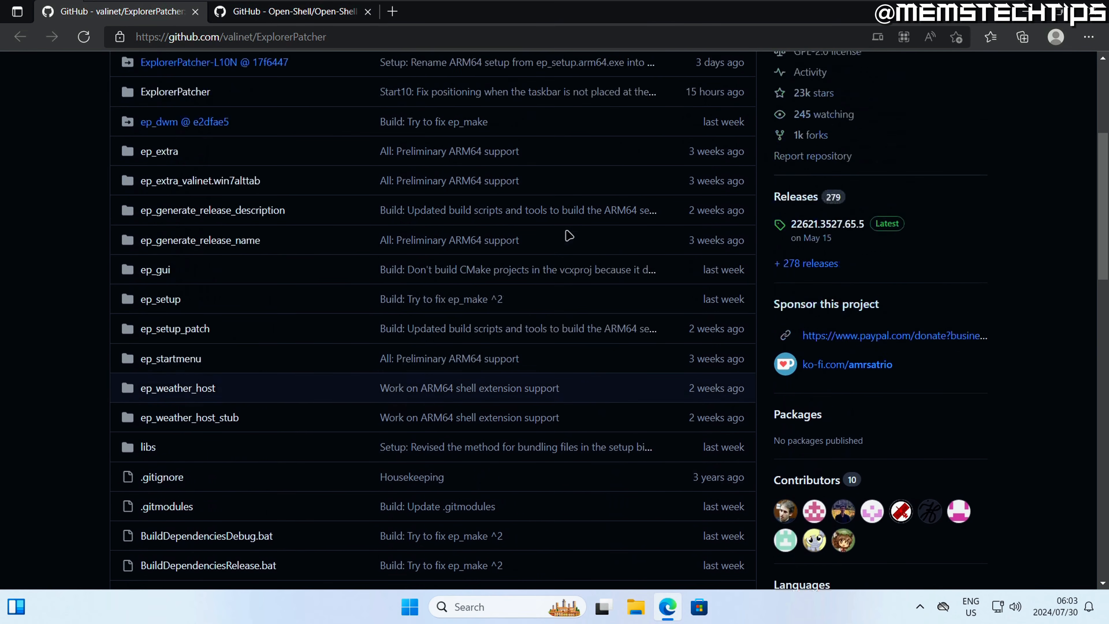
{"action": "scroll", "coordinate": [568, 236], "scroll_direction": "up", "scroll_amount": 2}
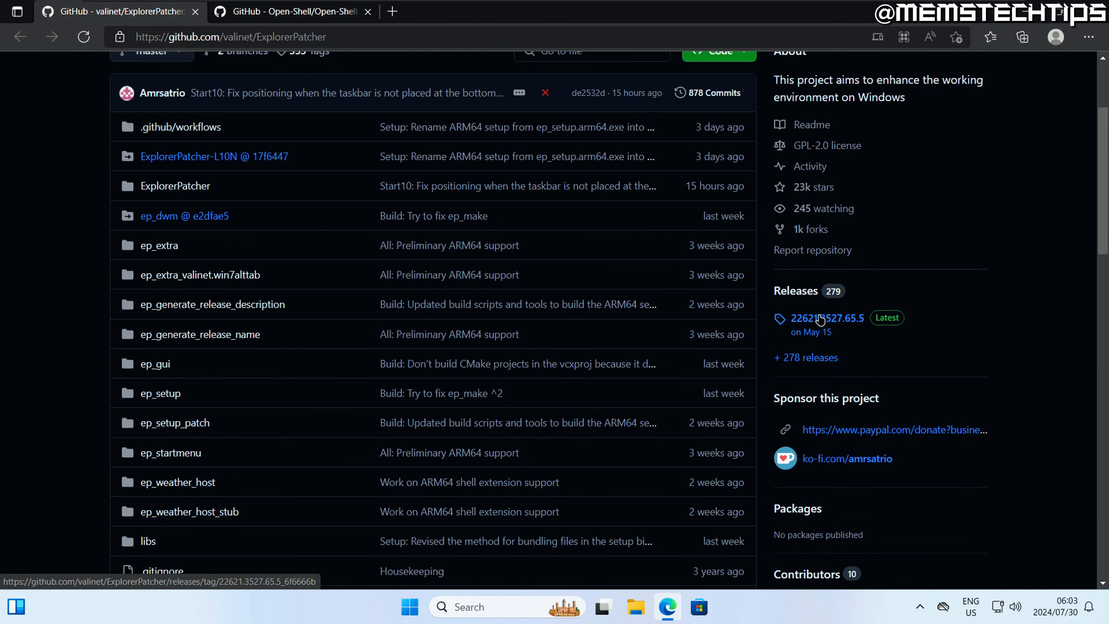
{"action": "left_click", "coordinate": [820, 321]}
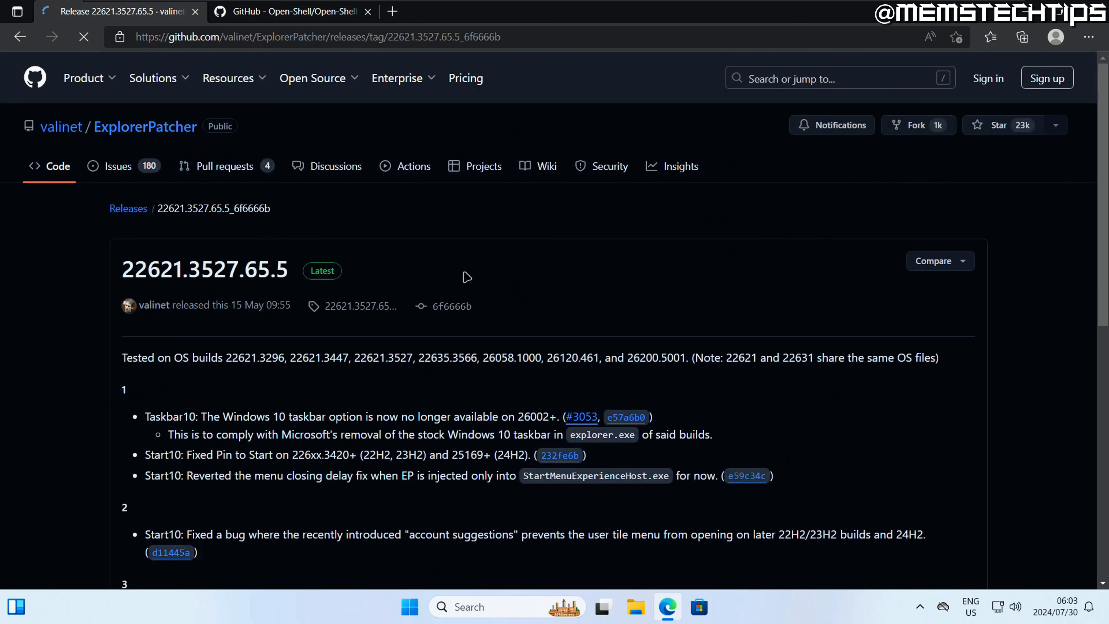
{"action": "scroll", "coordinate": [466, 276], "scroll_direction": "down", "scroll_amount": 10}
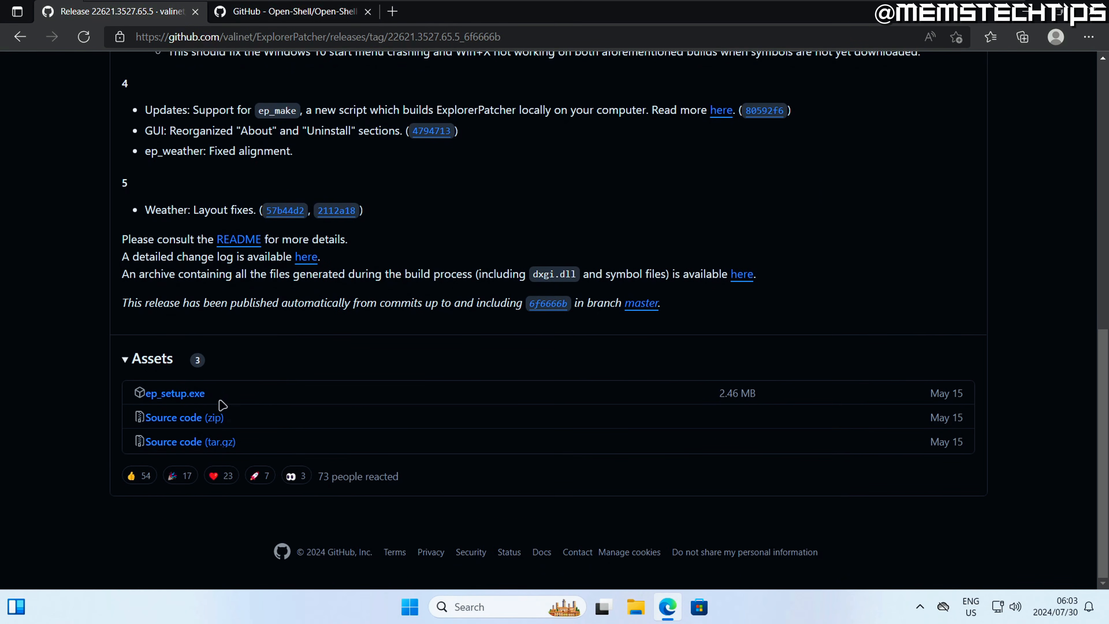
{"action": "left_click", "coordinate": [169, 395]}
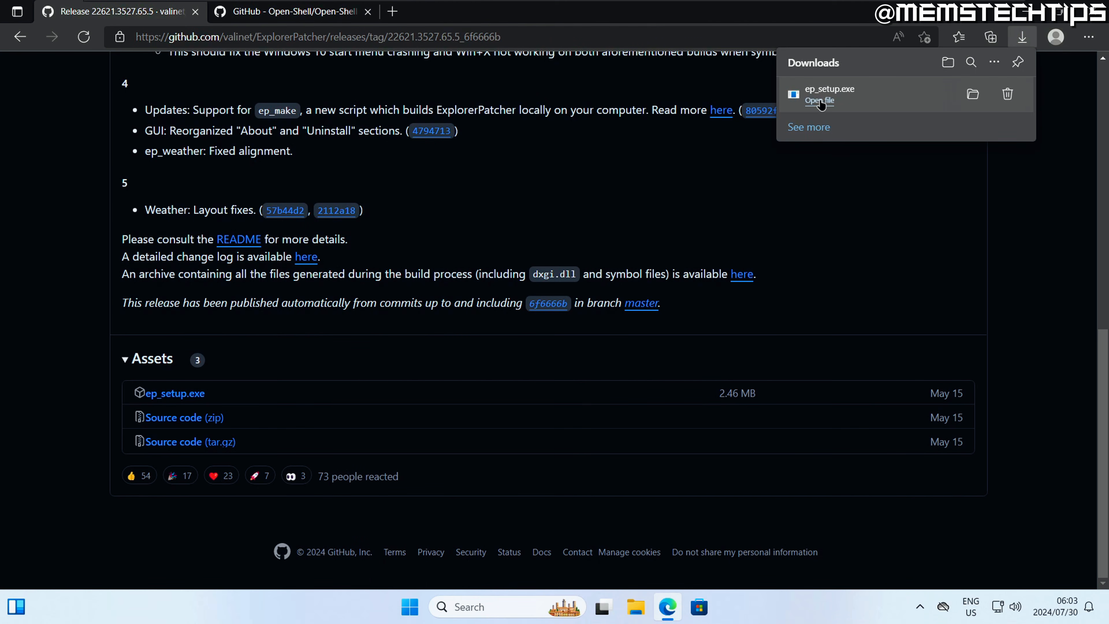
Run the downloaded ep_setup.exe with elevation approved to install ExplorerPatcher, and minimize the browser window.
{"action": "left_click", "coordinate": [820, 101]}
{"action": "left_click", "coordinate": [515, 435]}
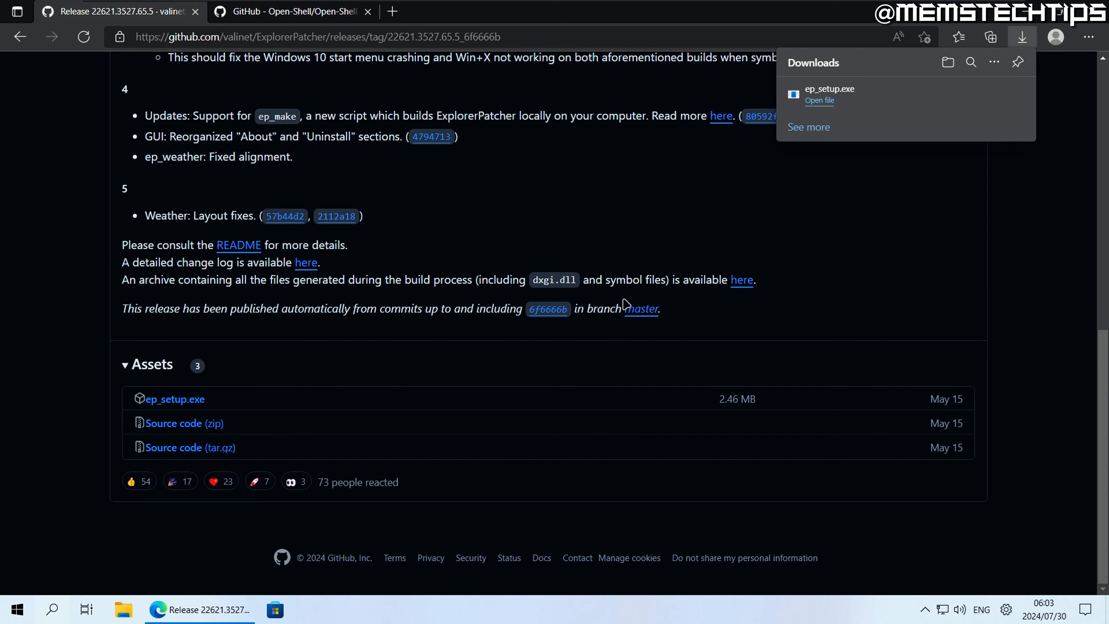
{"action": "left_click", "coordinate": [1027, 12]}
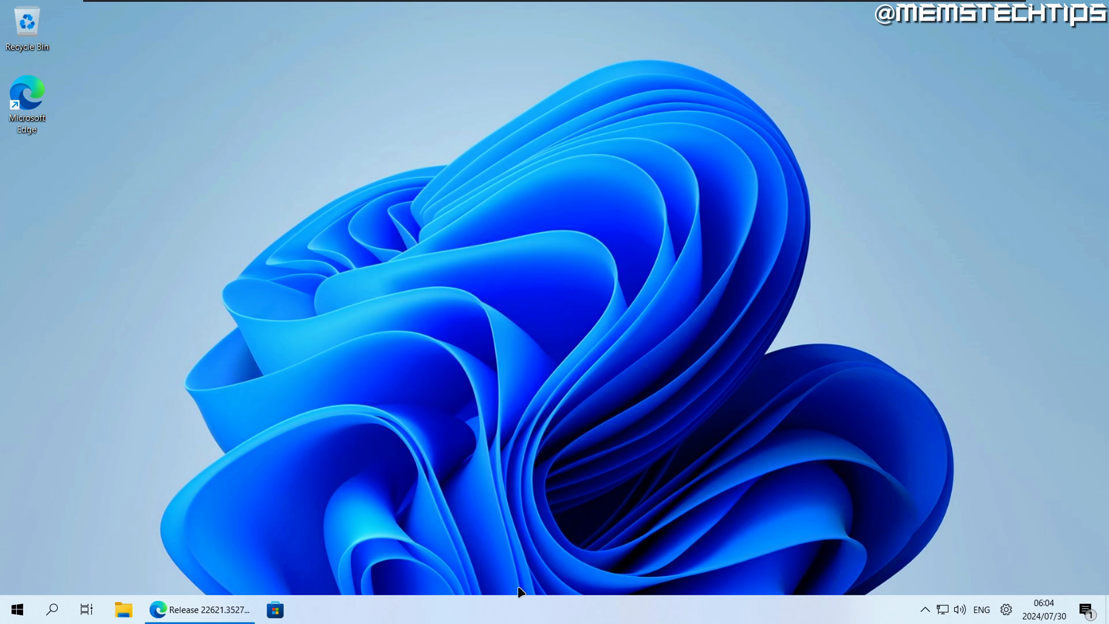
View the Start menu, dismiss the File Explorer notification, and close the menu.
{"action": "left_click", "coordinate": [13, 613]}
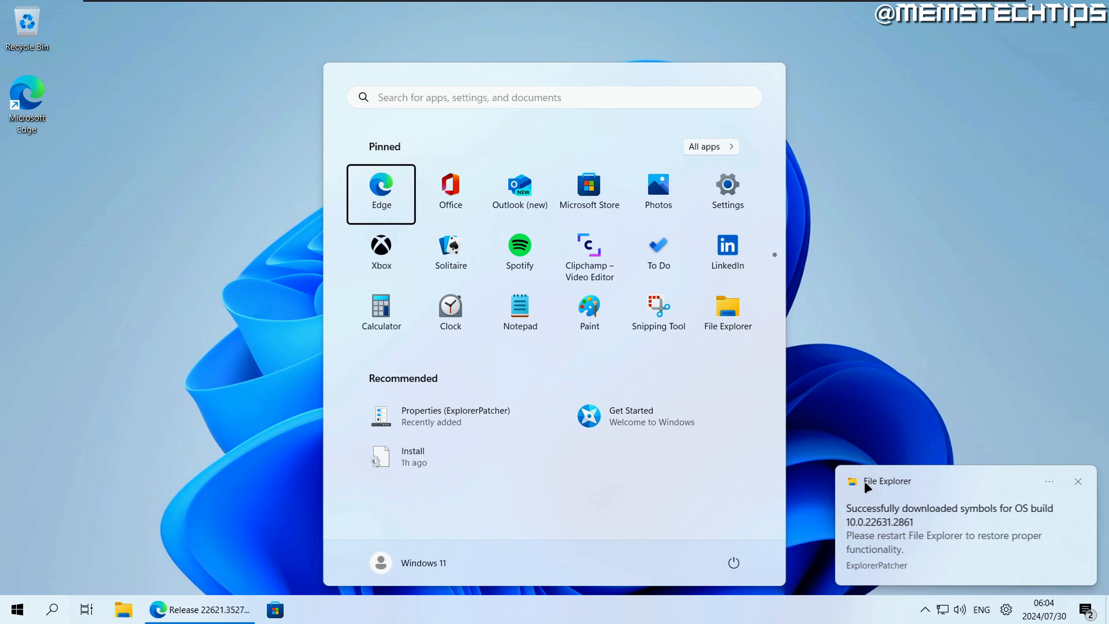
{"action": "left_click", "coordinate": [1078, 482]}
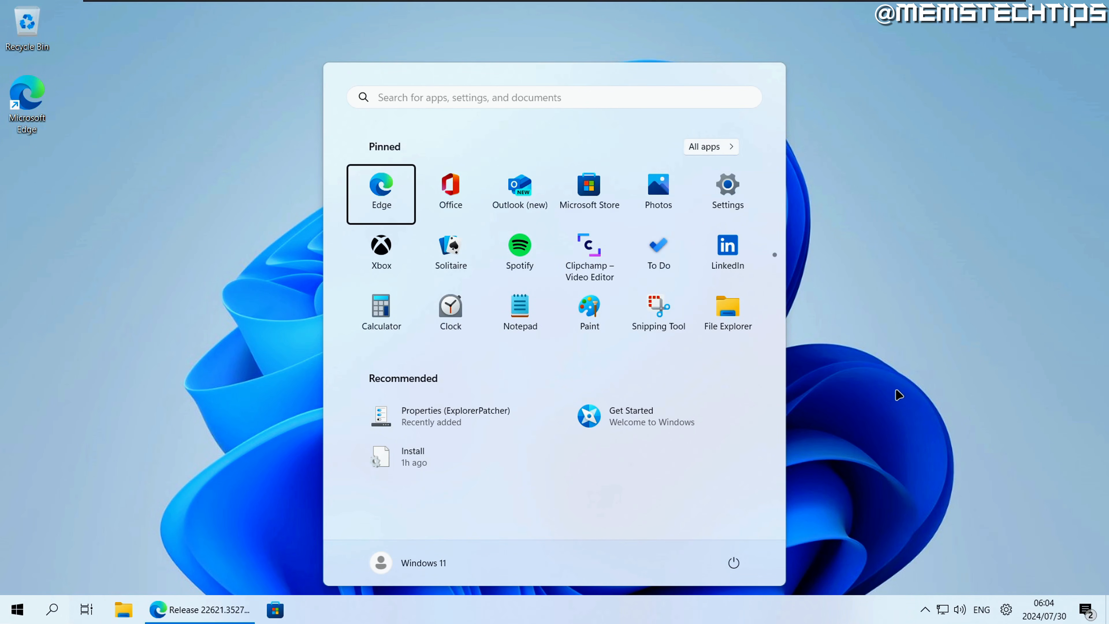
{"action": "left_click", "coordinate": [896, 393]}
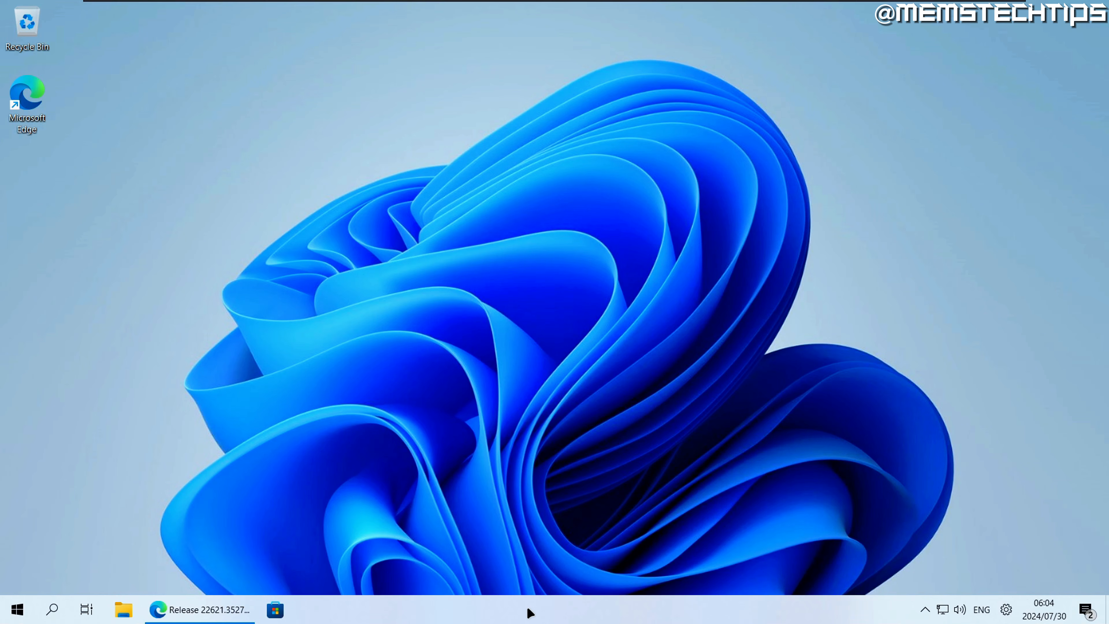
Open the ExplorerPatcher properties for the taskbar and review the System tray, File Explorer and Taskbar settings.
{"action": "right_click", "coordinate": [534, 614]}
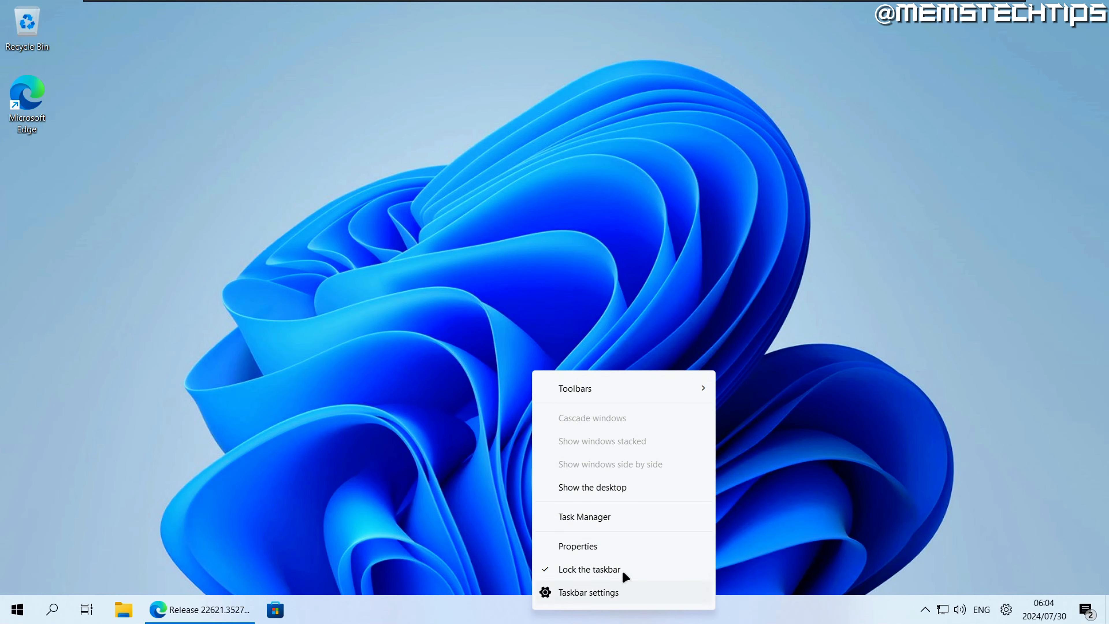
{"action": "left_click", "coordinate": [622, 545]}
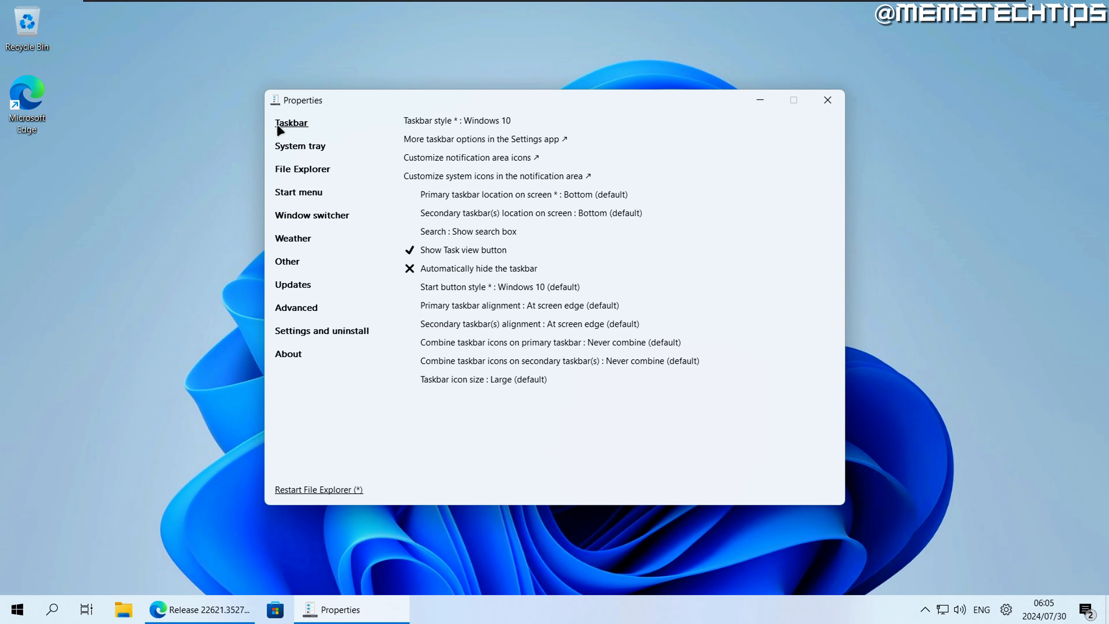
{"action": "left_click", "coordinate": [302, 148]}
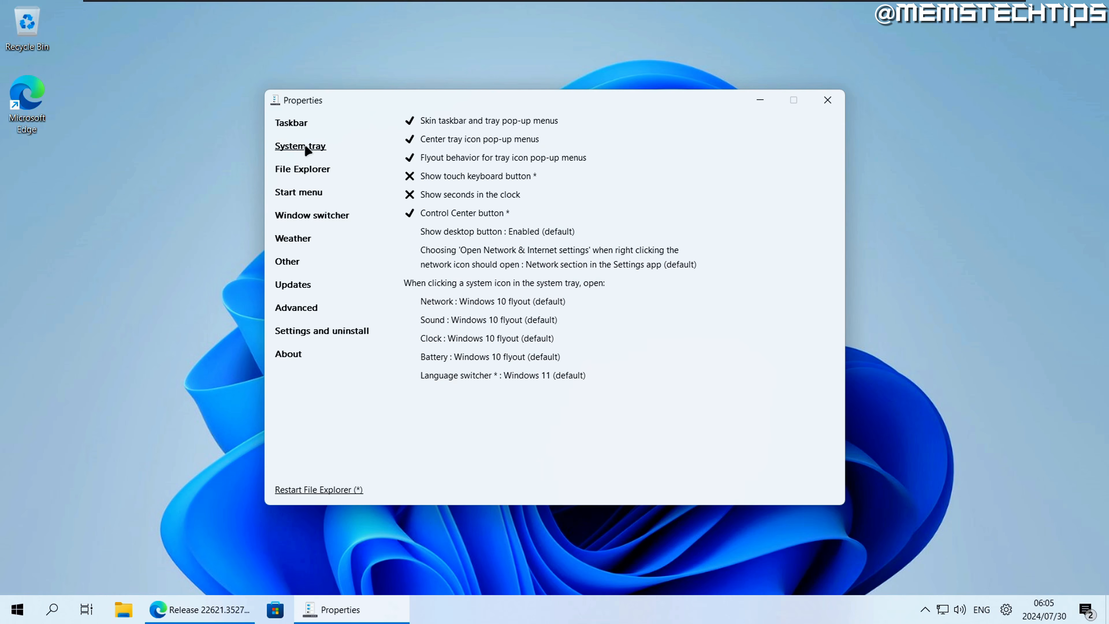
{"action": "left_click", "coordinate": [289, 171]}
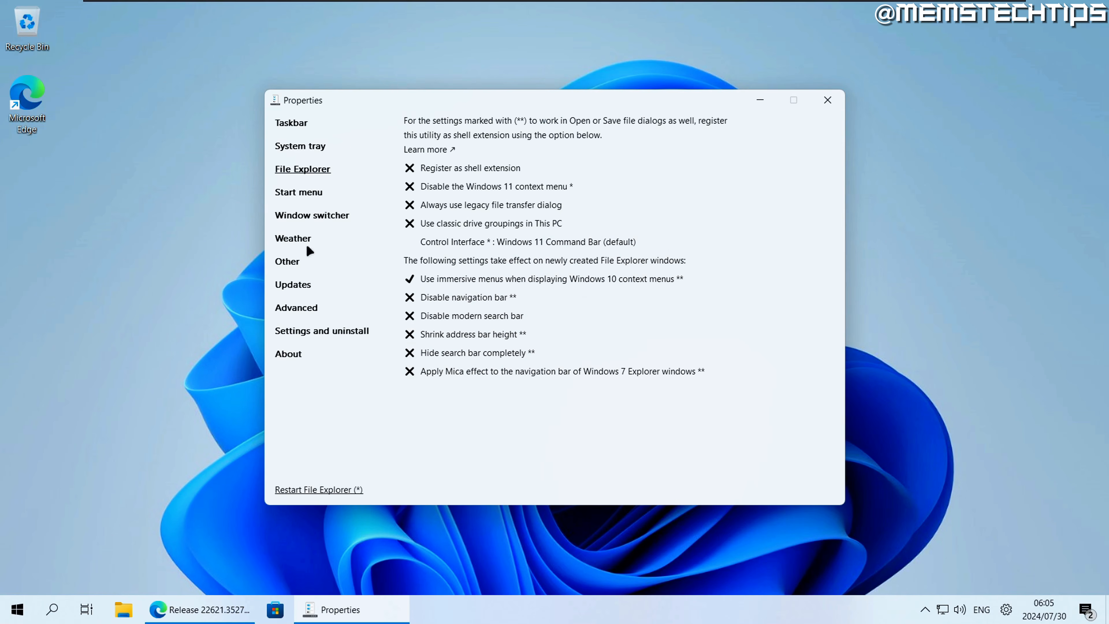
{"action": "left_click", "coordinate": [290, 125]}
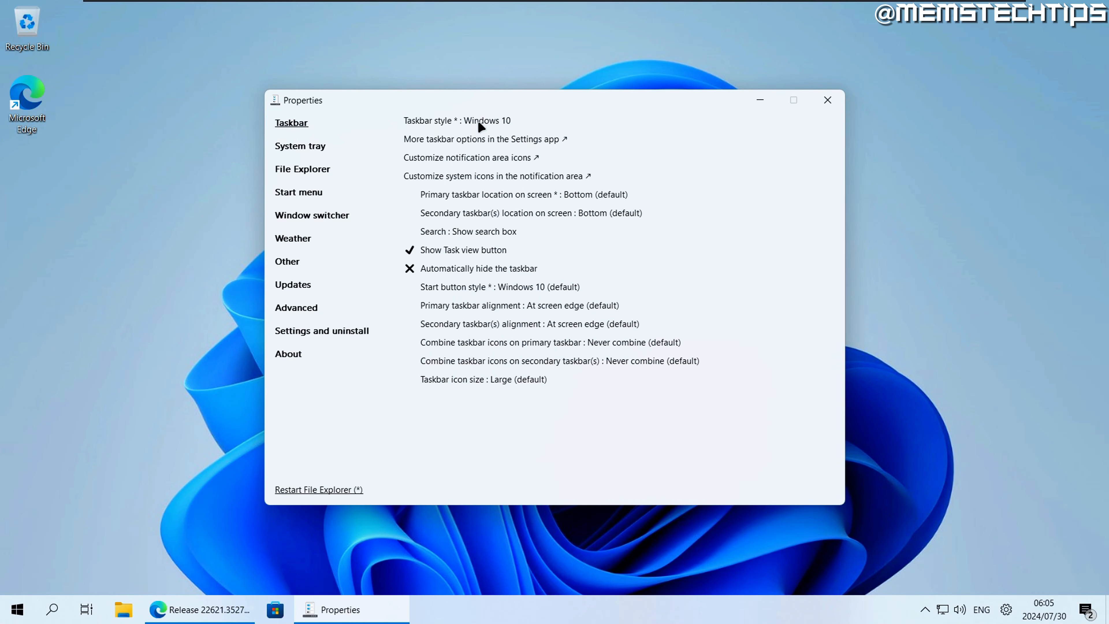
Choose Windows 10 as the taskbar style in the ExplorerPatcher properties.
{"action": "left_click", "coordinate": [489, 125]}
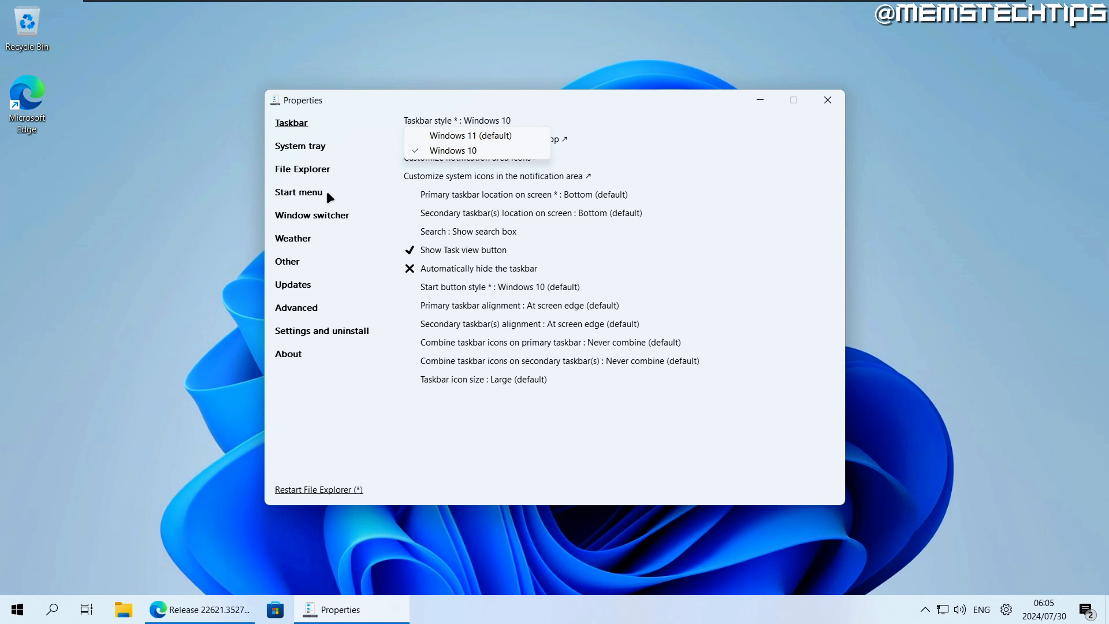
{"action": "left_click", "coordinate": [493, 149]}
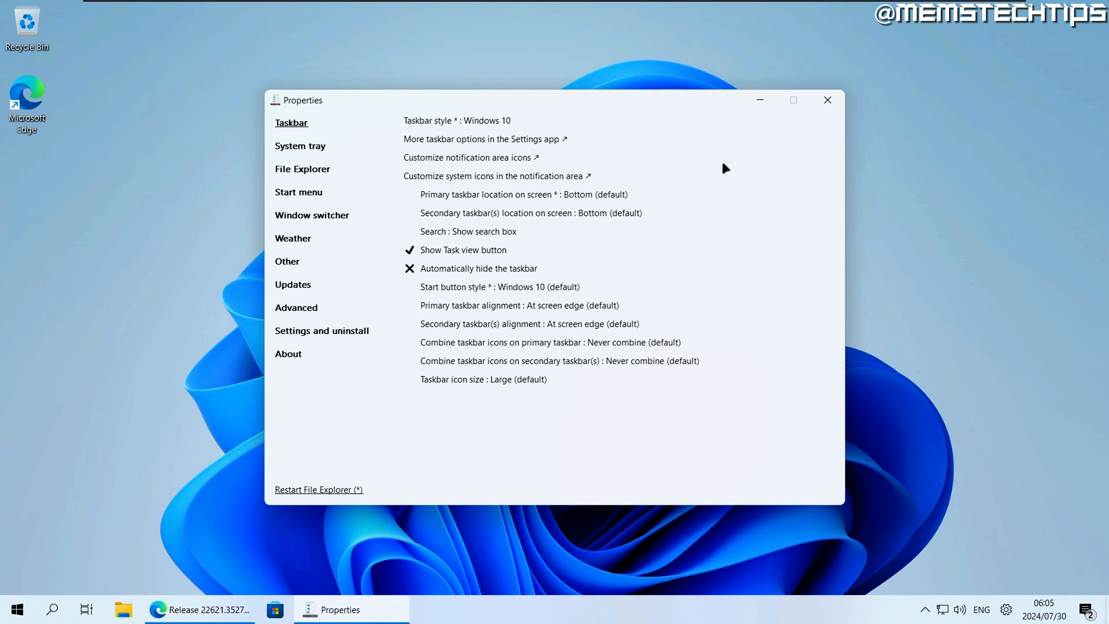
Review the additional taskbar options in the Windows Settings app and close Settings.
{"action": "left_click", "coordinate": [508, 139]}
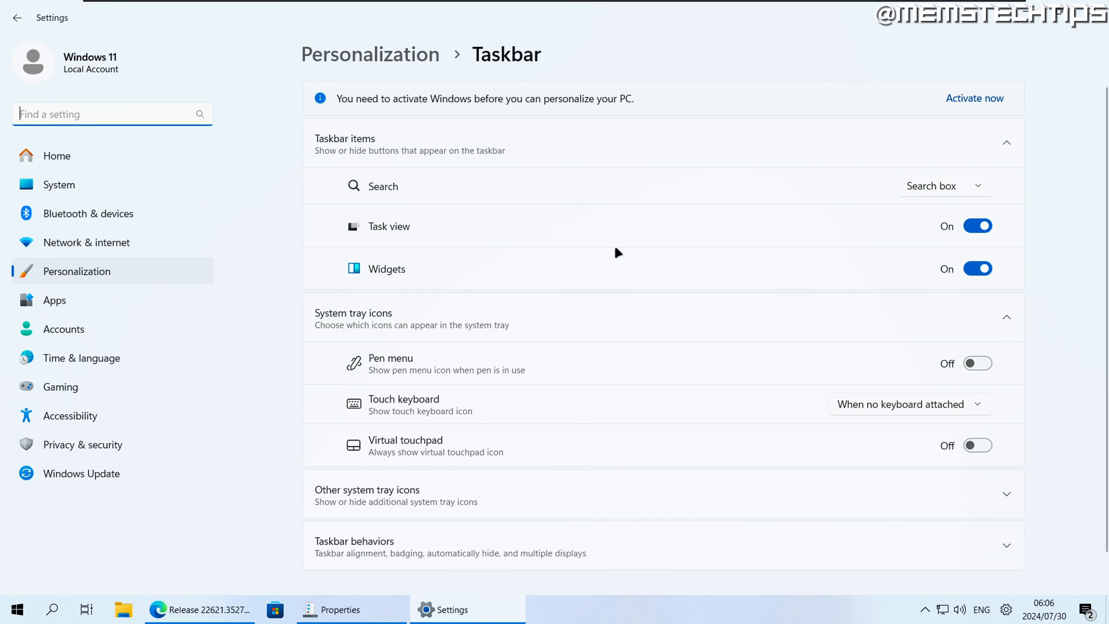
{"action": "scroll", "coordinate": [708, 245], "scroll_direction": "down", "scroll_amount": 2}
{"action": "scroll", "coordinate": [711, 305], "scroll_direction": "up", "scroll_amount": 2}
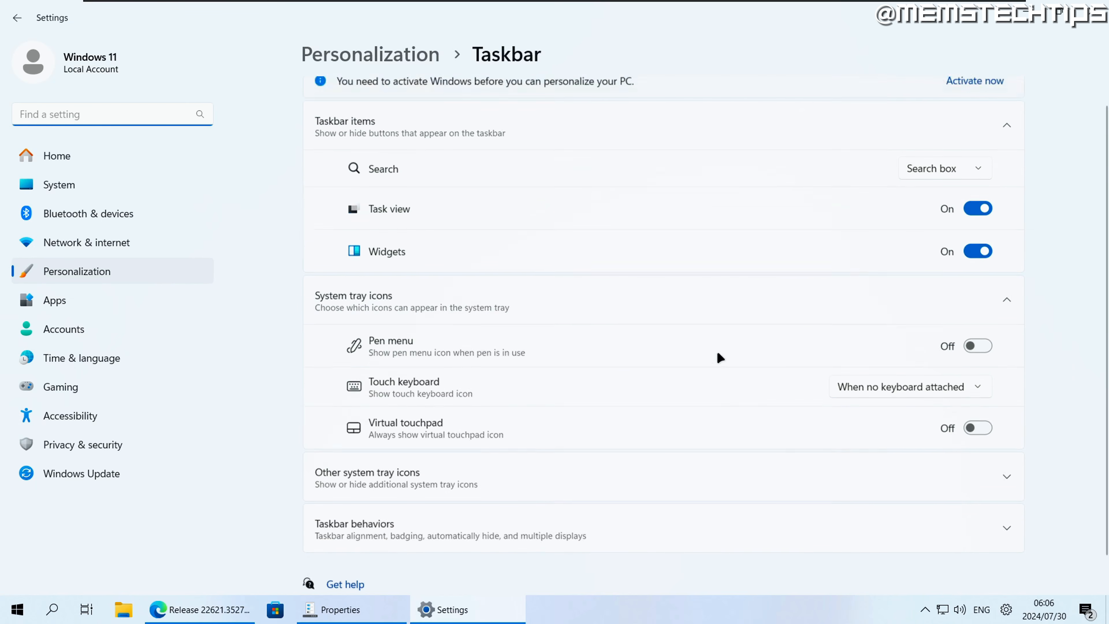
{"action": "scroll", "coordinate": [627, 284], "scroll_direction": "down", "scroll_amount": 2}
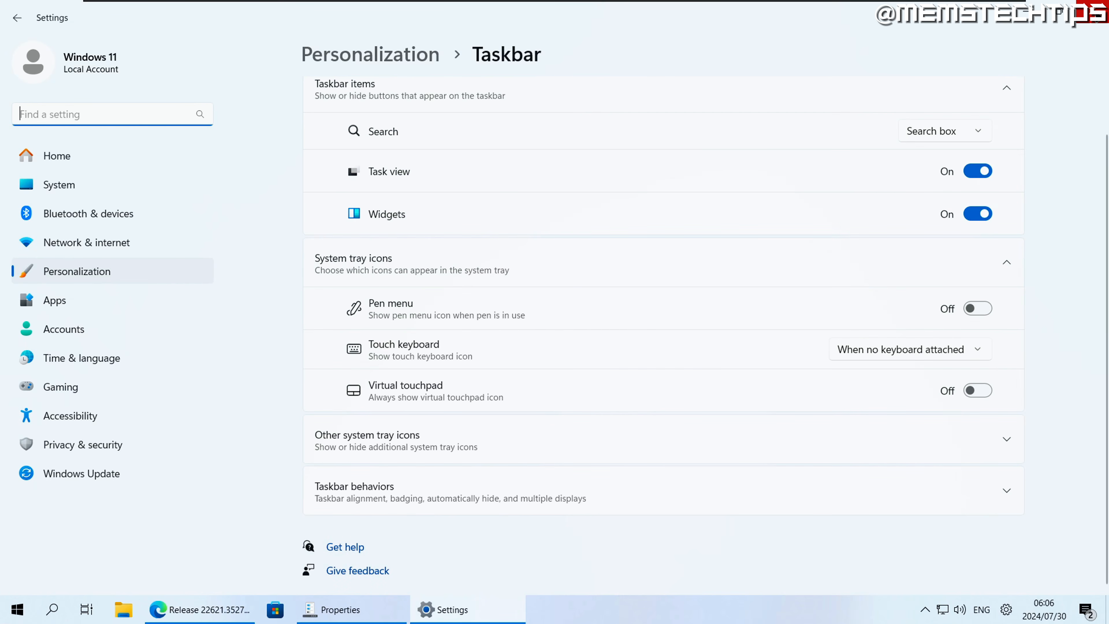
{"action": "left_click", "coordinate": [1094, 13]}
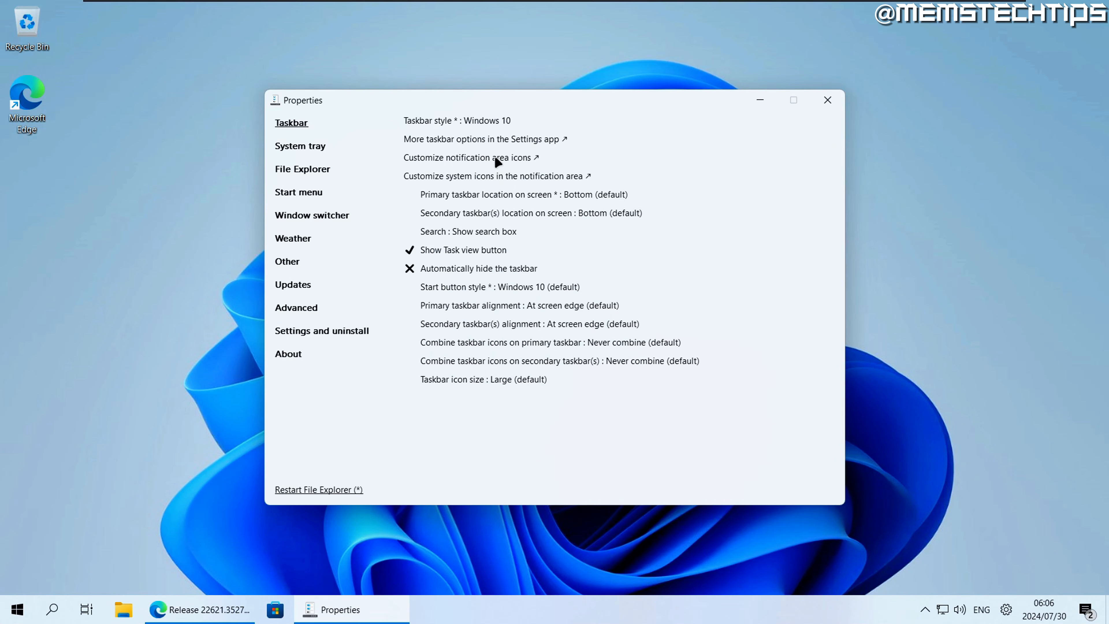
Open the notification area icon customization and look at the behavior choices for the Volume icon.
{"action": "left_click", "coordinate": [484, 159]}
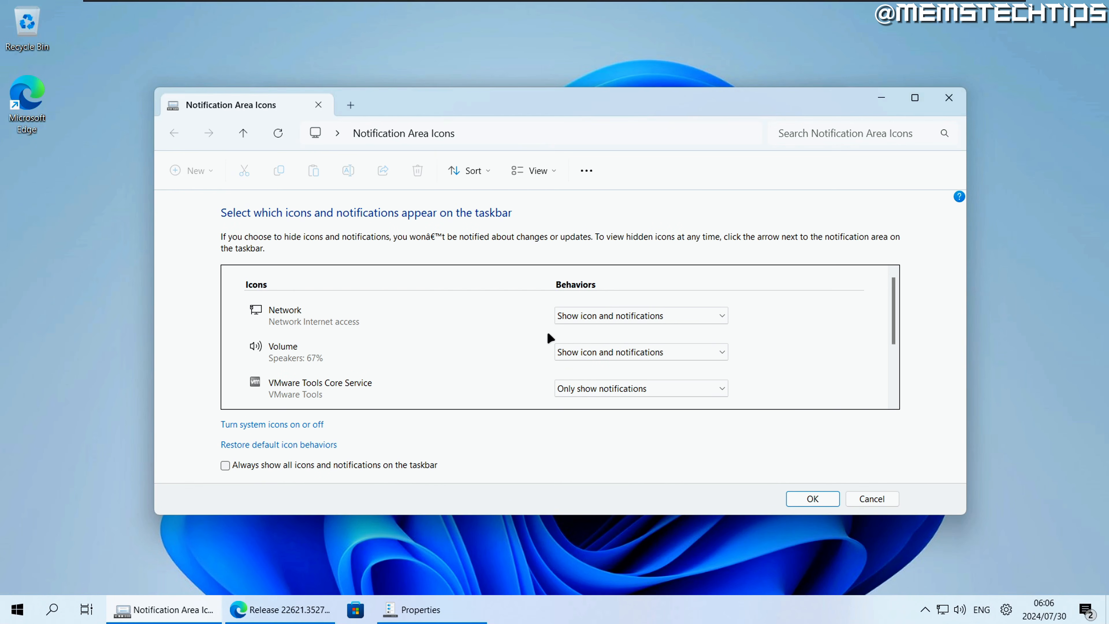
{"action": "left_click", "coordinate": [615, 352]}
{"action": "left_click", "coordinate": [613, 349]}
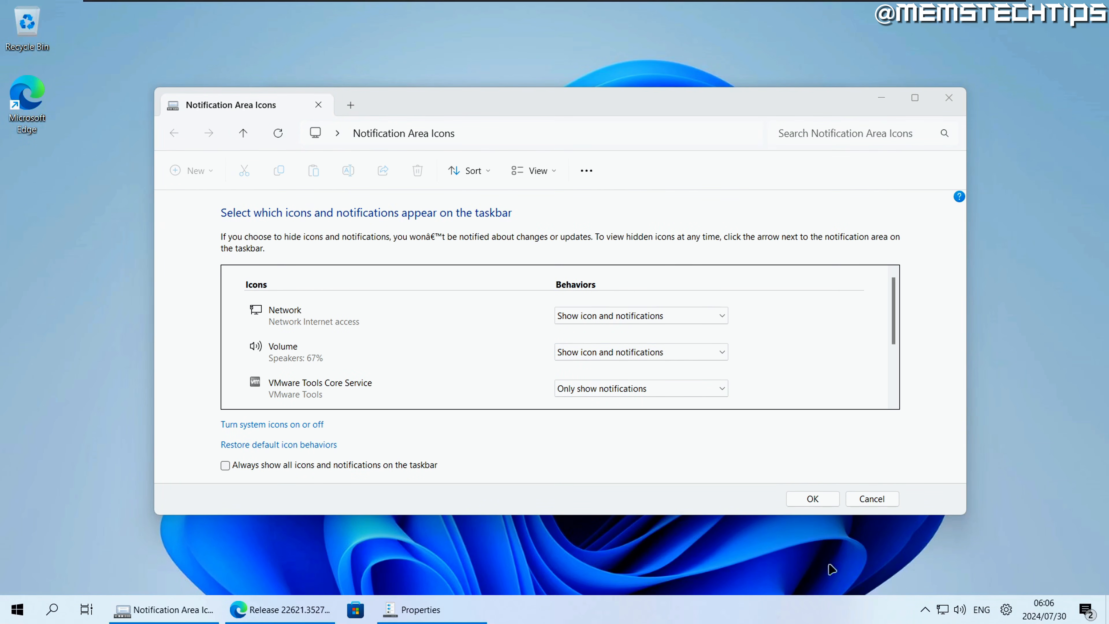
Move the VMware Tools icon from the hidden icons into the taskbar's visible notification area.
{"action": "left_click", "coordinate": [925, 610]}
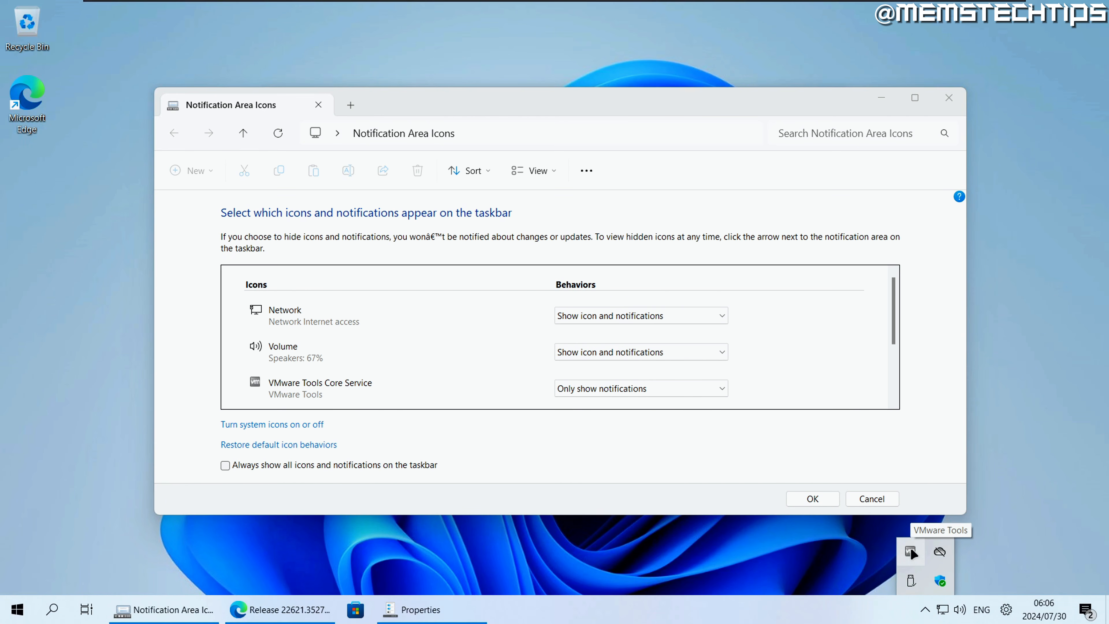
{"action": "left_click_drag", "start_coordinate": [913, 554], "coordinate": [943, 611]}
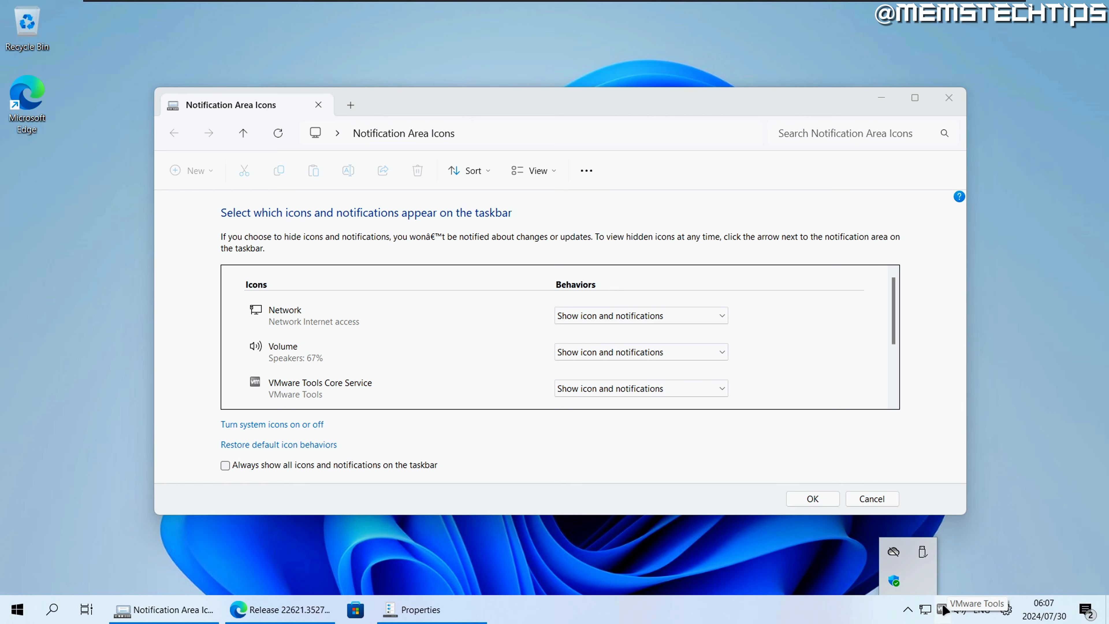
Set the behavior of the VMware Tools Core Service icon to Hide icon and notifications.
{"action": "left_click", "coordinate": [716, 389]}
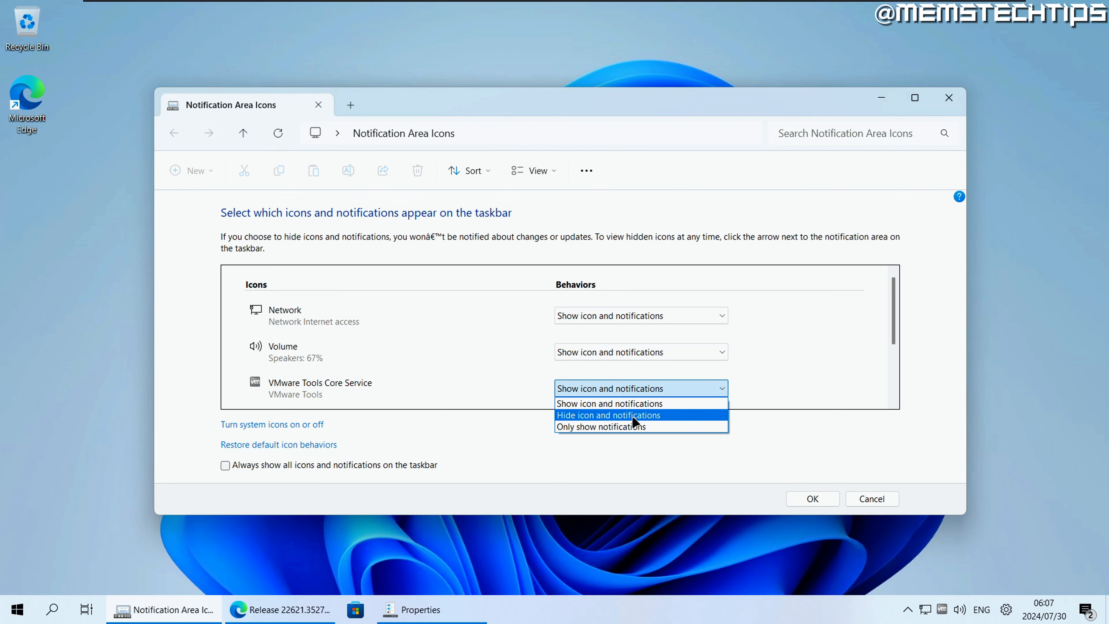
{"action": "left_click", "coordinate": [594, 415]}
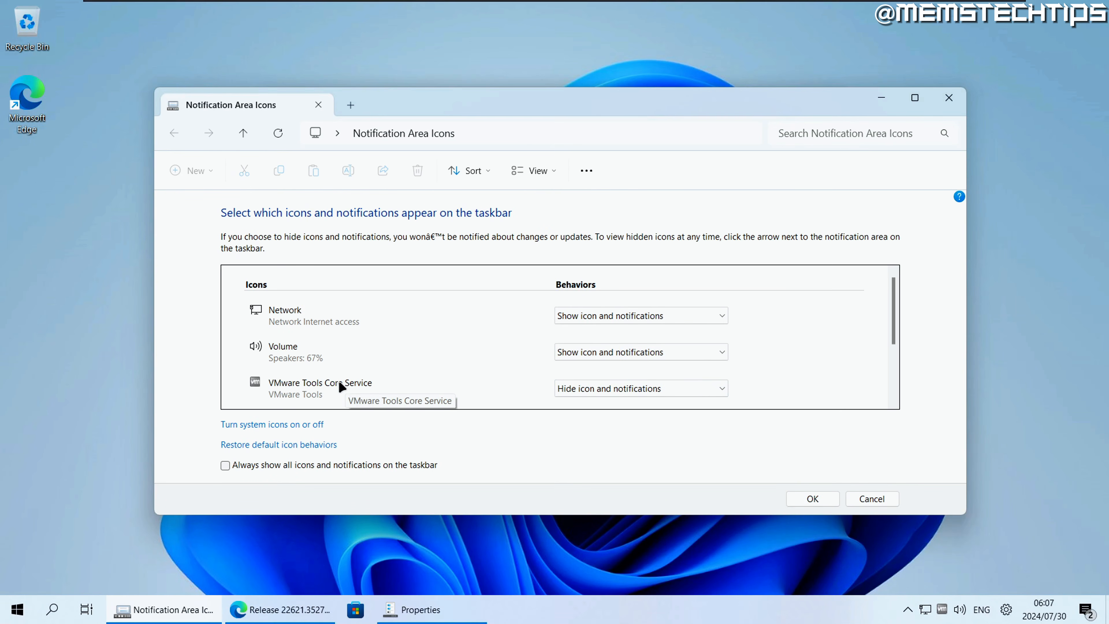
Open the system icon settings, turn off Input Indicator and Action Center, and save the changes.
{"action": "left_click", "coordinate": [257, 426]}
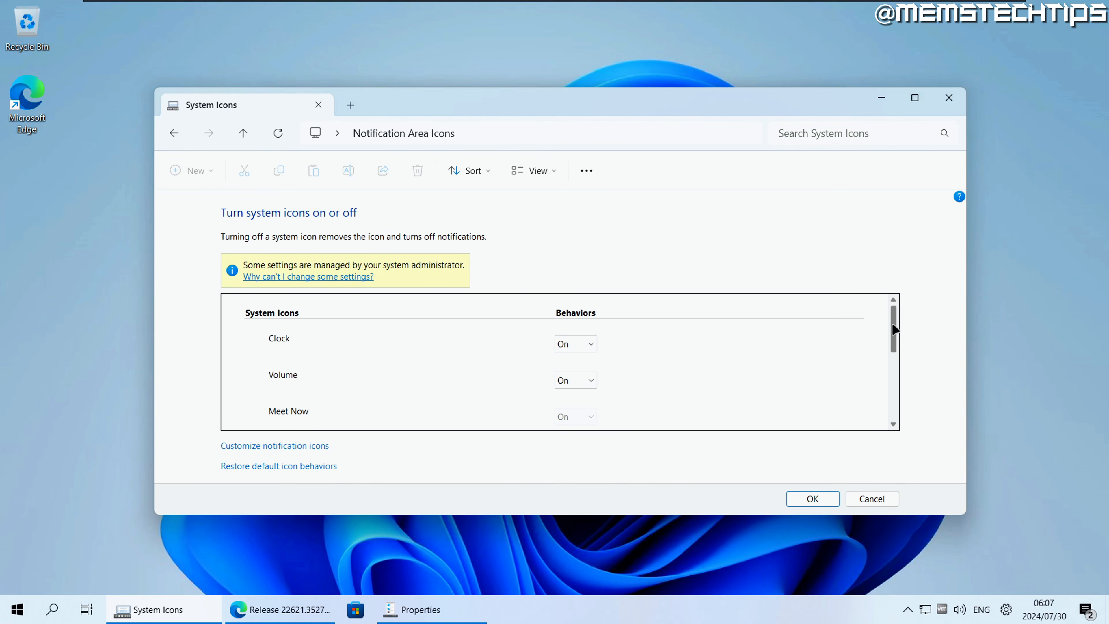
{"action": "left_click_drag", "start_coordinate": [894, 330], "coordinate": [895, 443]}
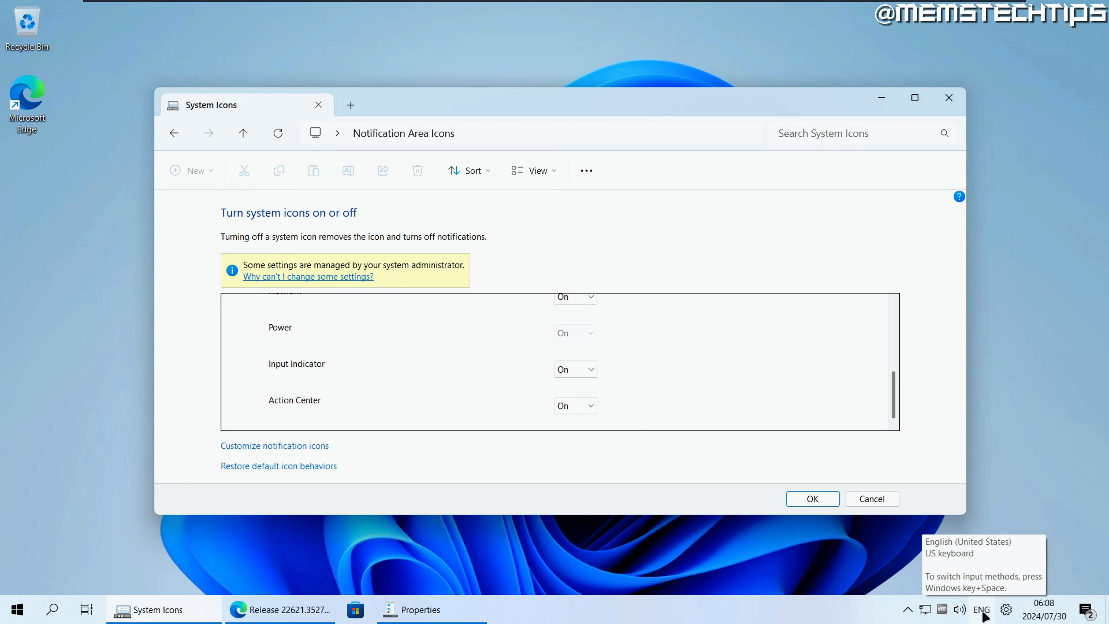
{"action": "left_click", "coordinate": [572, 369]}
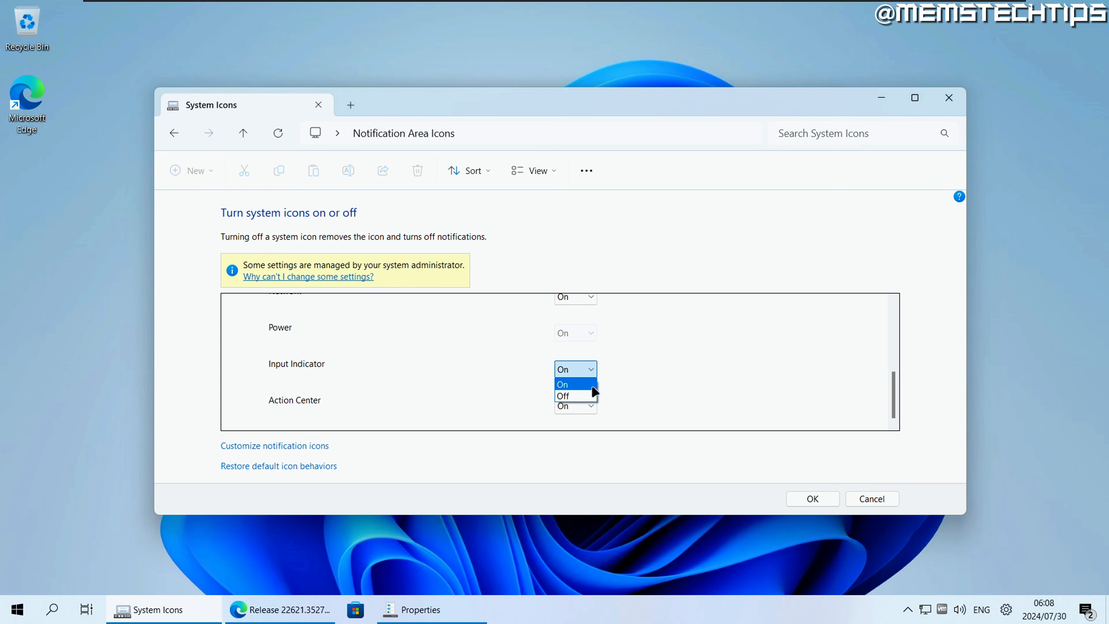
{"action": "left_click", "coordinate": [572, 396]}
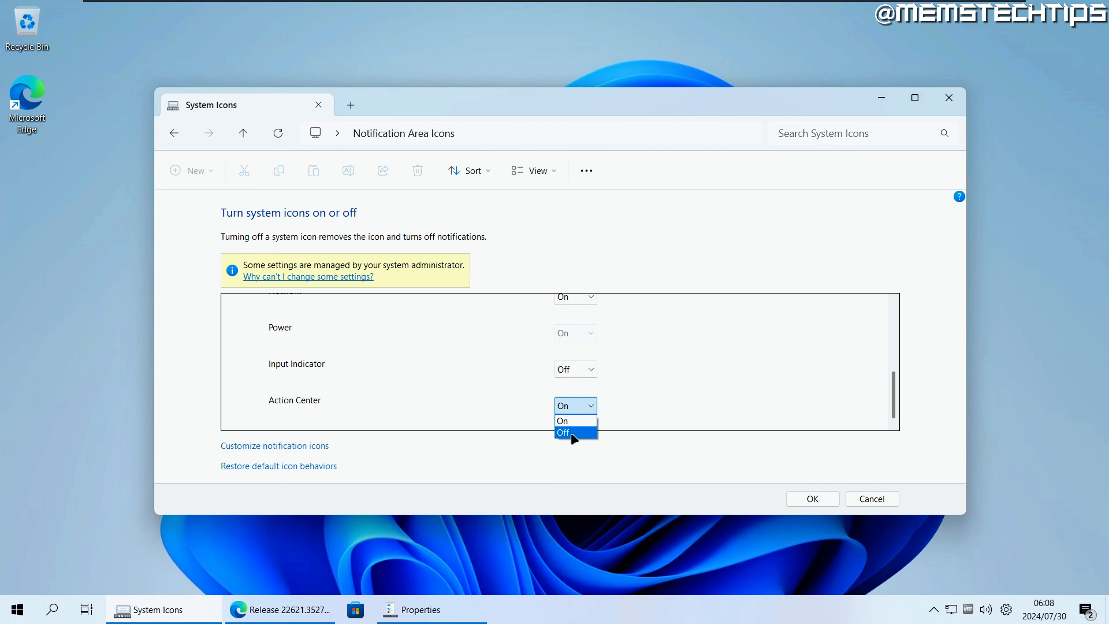
{"action": "left_click", "coordinate": [576, 432]}
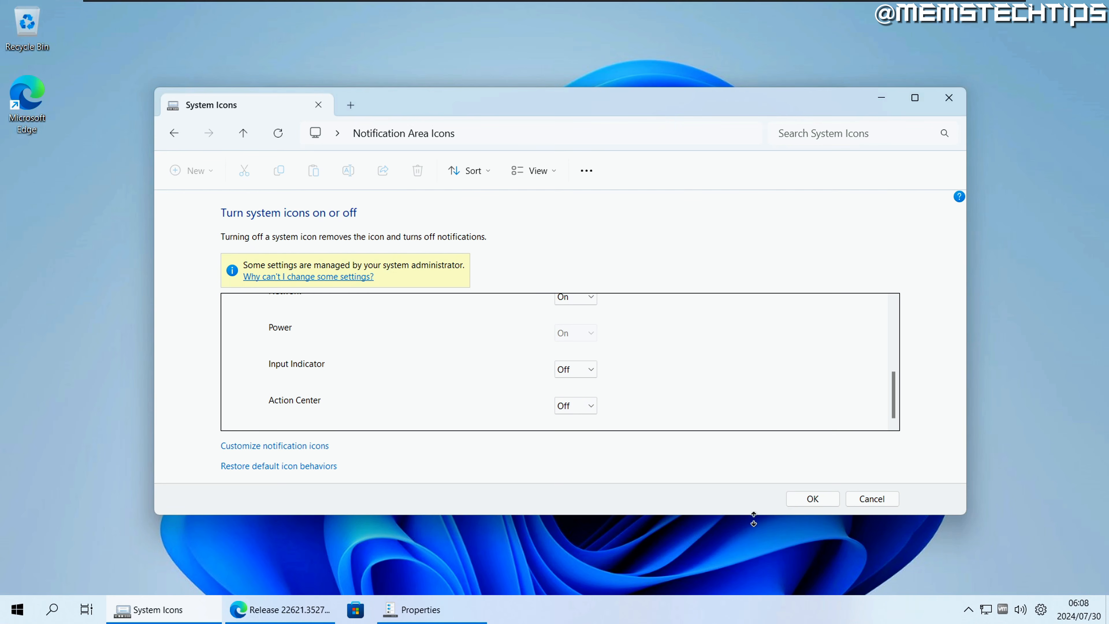
{"action": "left_click", "coordinate": [812, 499]}
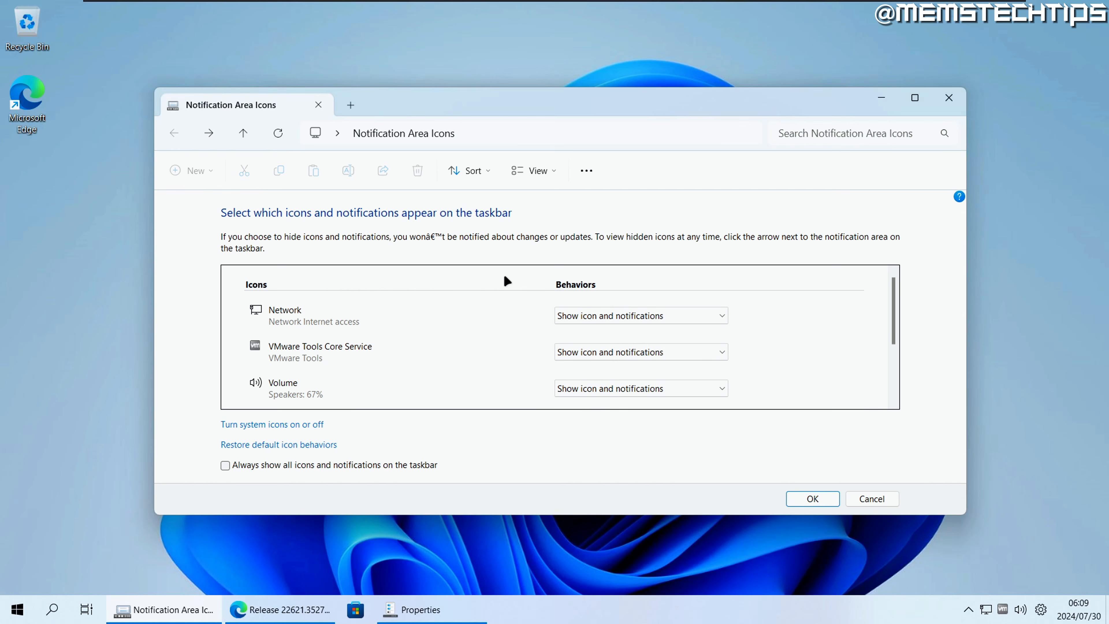
Restart File Explorer from the ExplorerPatcher properties and check the hidden notification icons on the taskbar.
{"action": "left_click", "coordinate": [602, 353]}
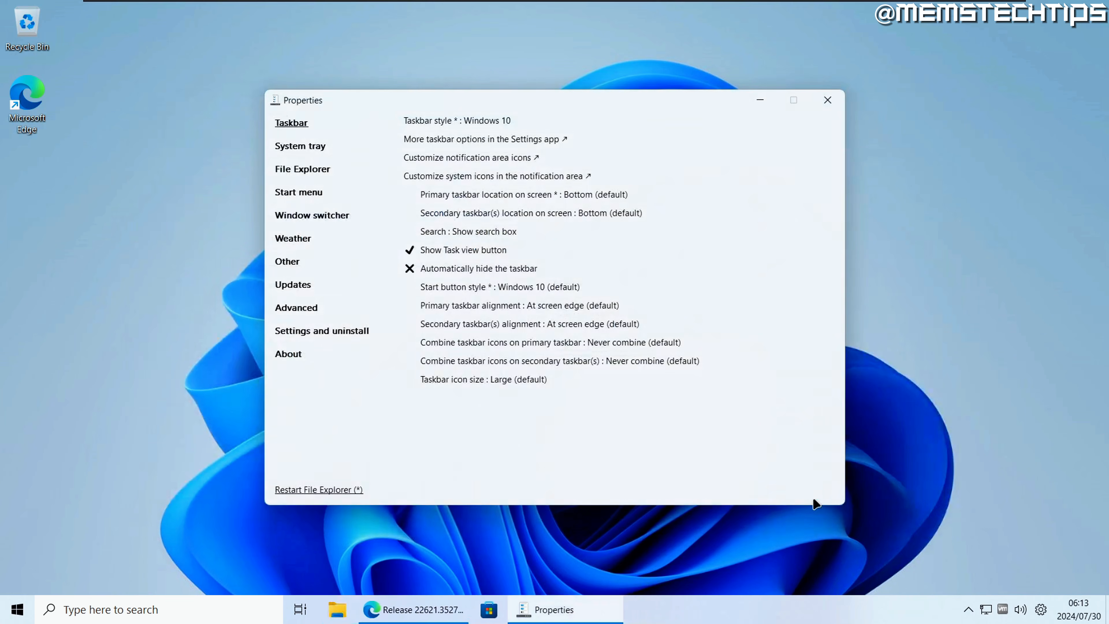
{"action": "left_click", "coordinate": [326, 490]}
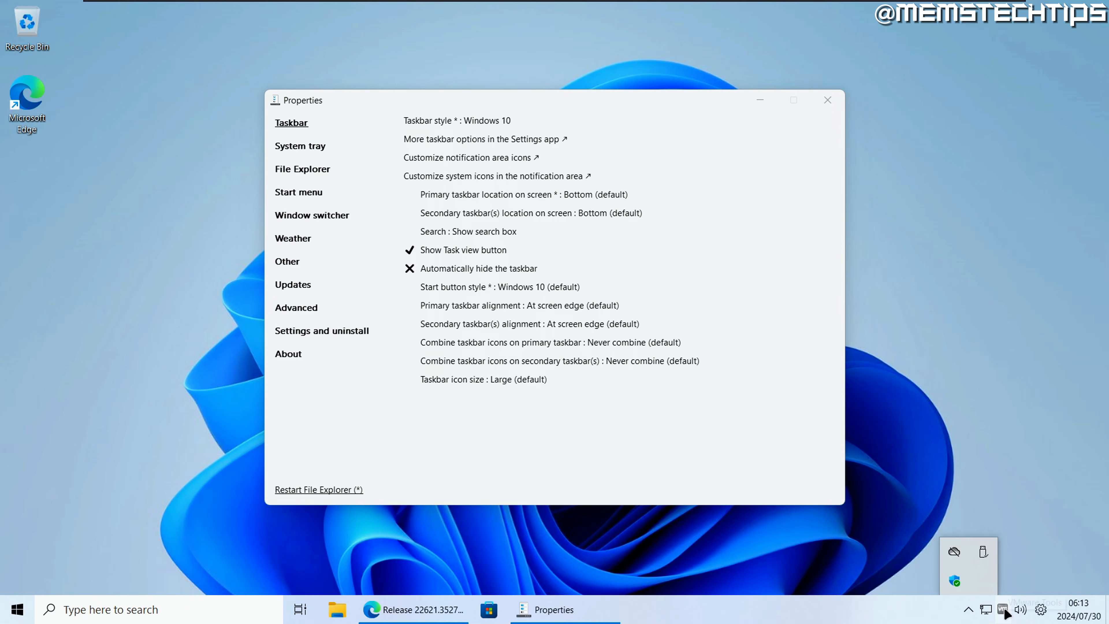
{"action": "left_click", "coordinate": [676, 444]}
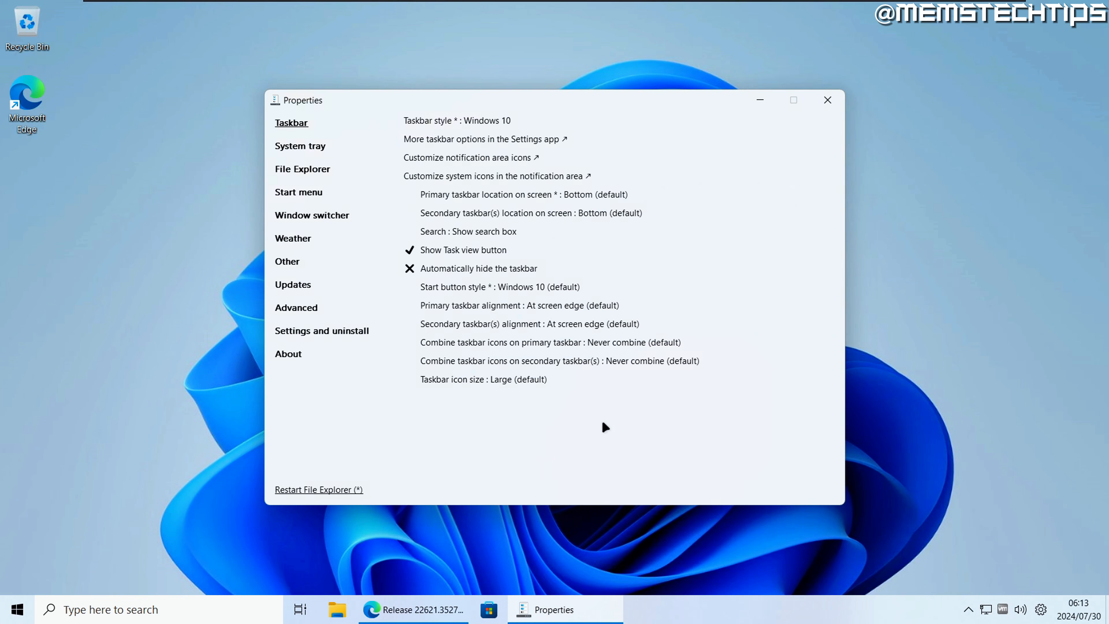
Reopen the notification area icon customization, look at the behavior choices for VMware Tools Core Service, and close it with the settings accepted.
{"action": "left_click", "coordinate": [461, 157]}
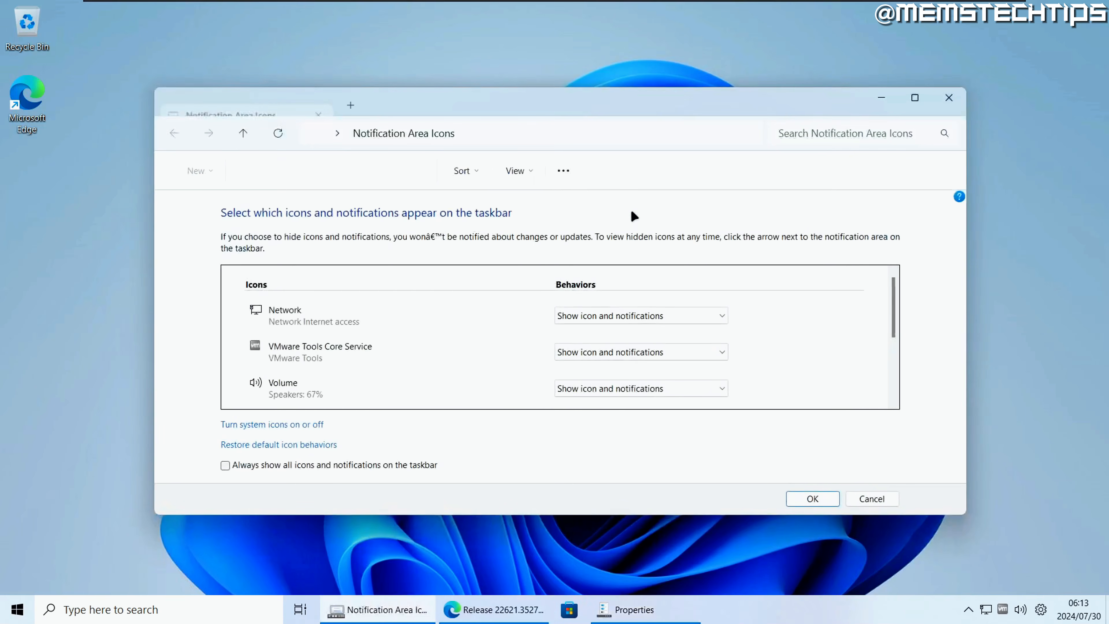
{"action": "left_click", "coordinate": [608, 352]}
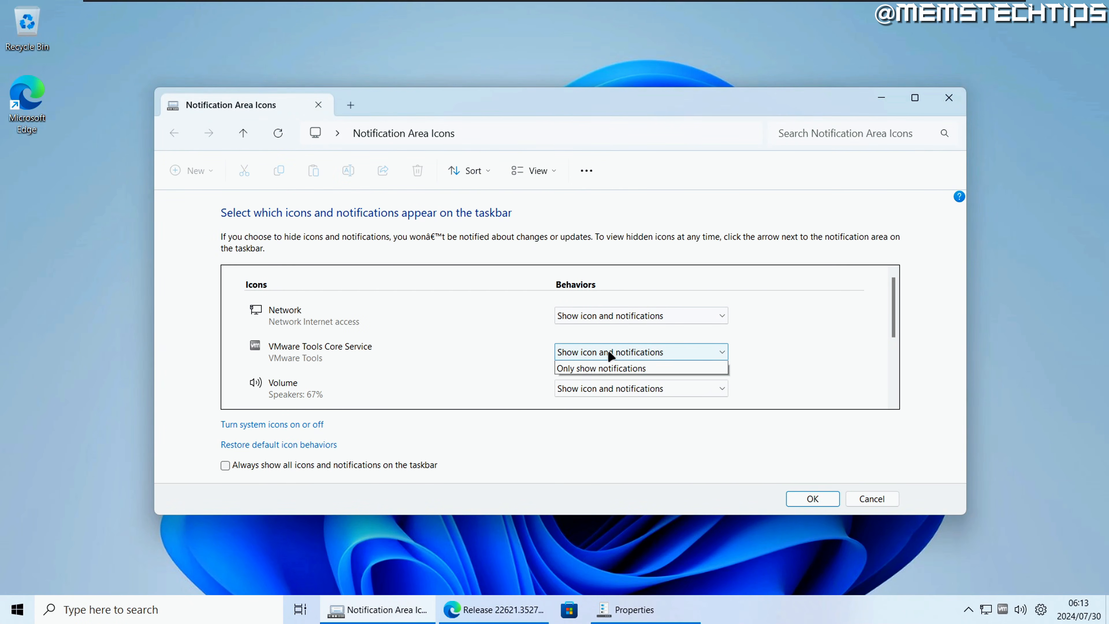
{"action": "left_click", "coordinate": [668, 352]}
{"action": "left_click", "coordinate": [671, 351]}
{"action": "left_click", "coordinate": [663, 351]}
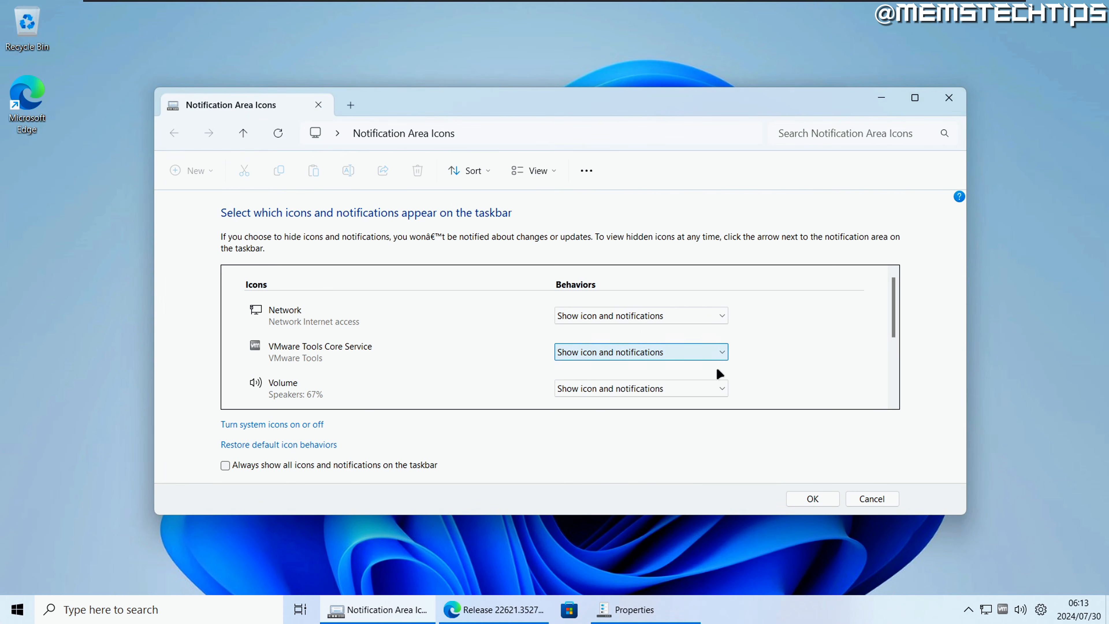
{"action": "left_click", "coordinate": [813, 498]}
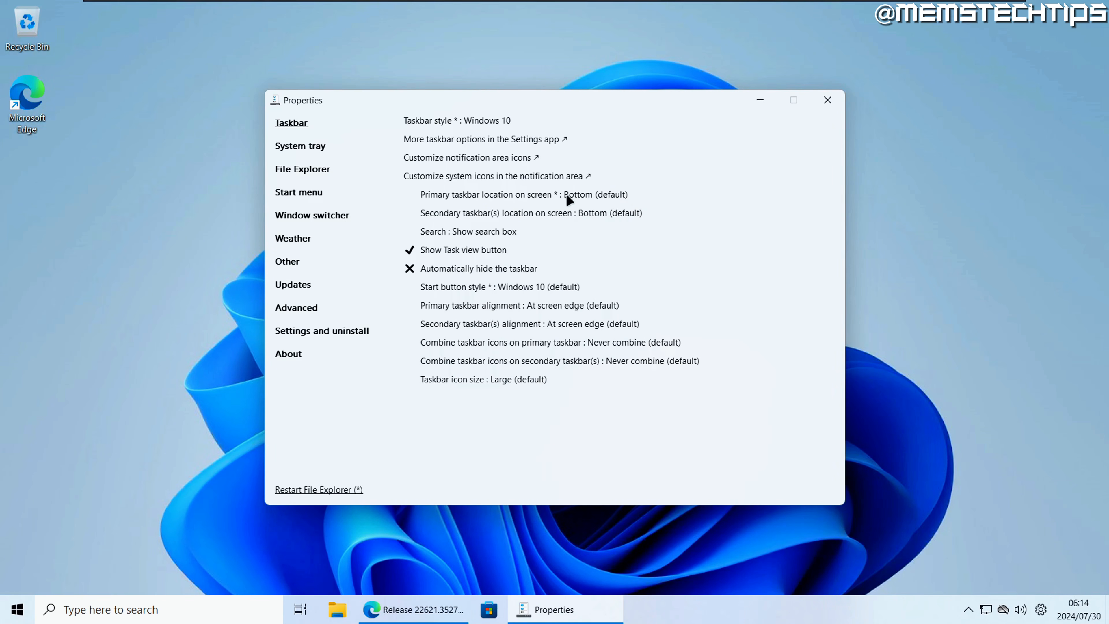
Set the primary taskbar location on screen to Top and restart File Explorer to apply it.
{"action": "left_click", "coordinate": [594, 197]}
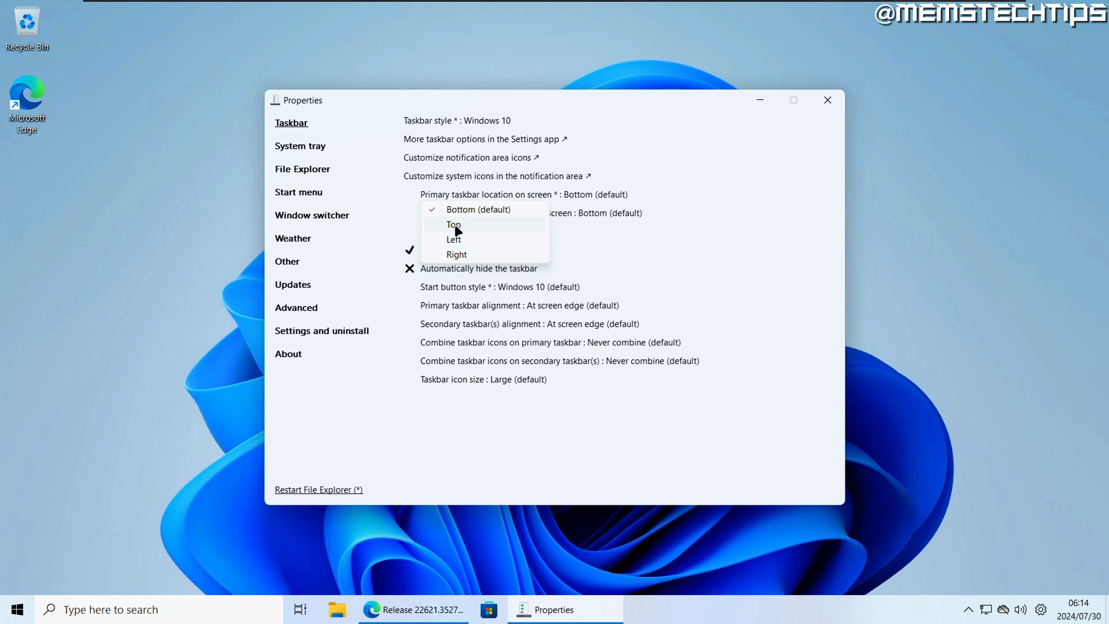
{"action": "left_click", "coordinate": [472, 225]}
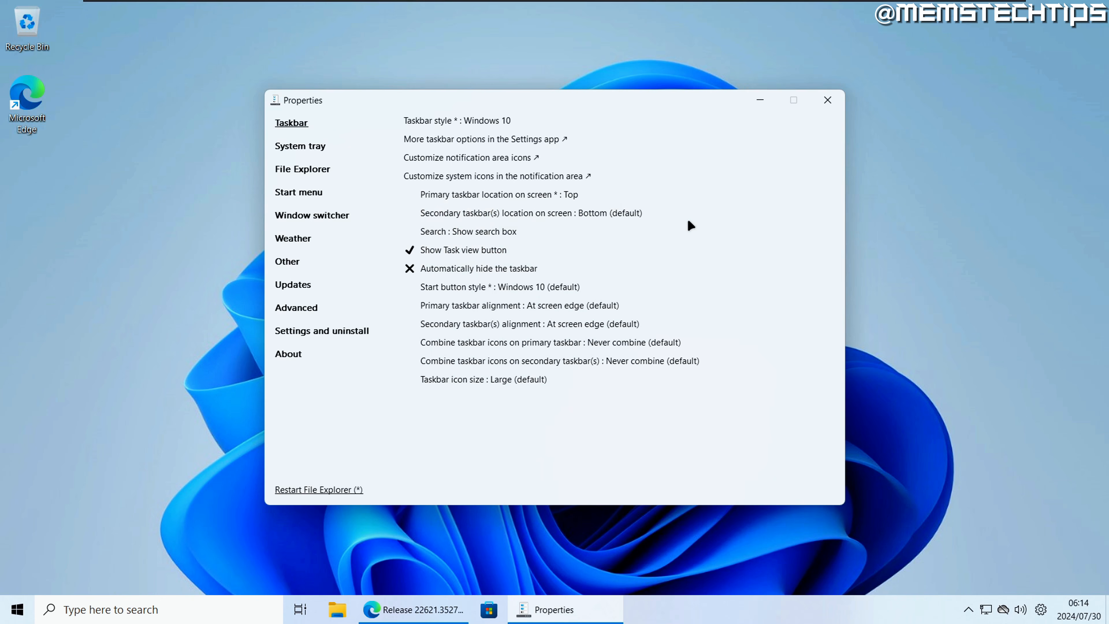
{"action": "left_click", "coordinate": [321, 489]}
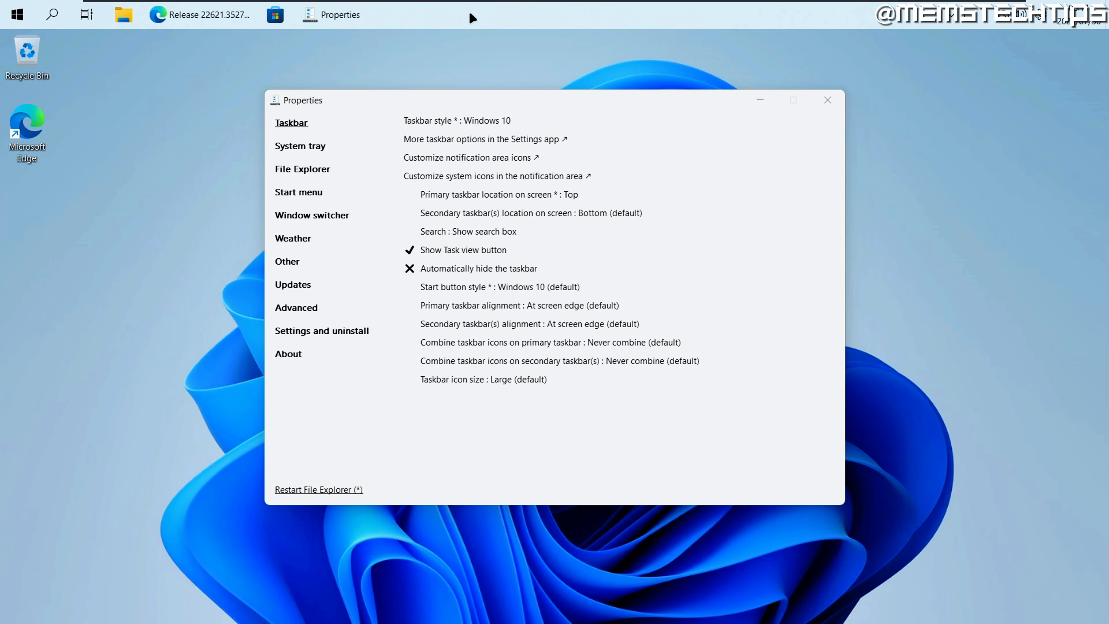
Unlock the taskbar and move it from the top edge to the bottom edge of the screen.
{"action": "right_click", "coordinate": [674, 17]}
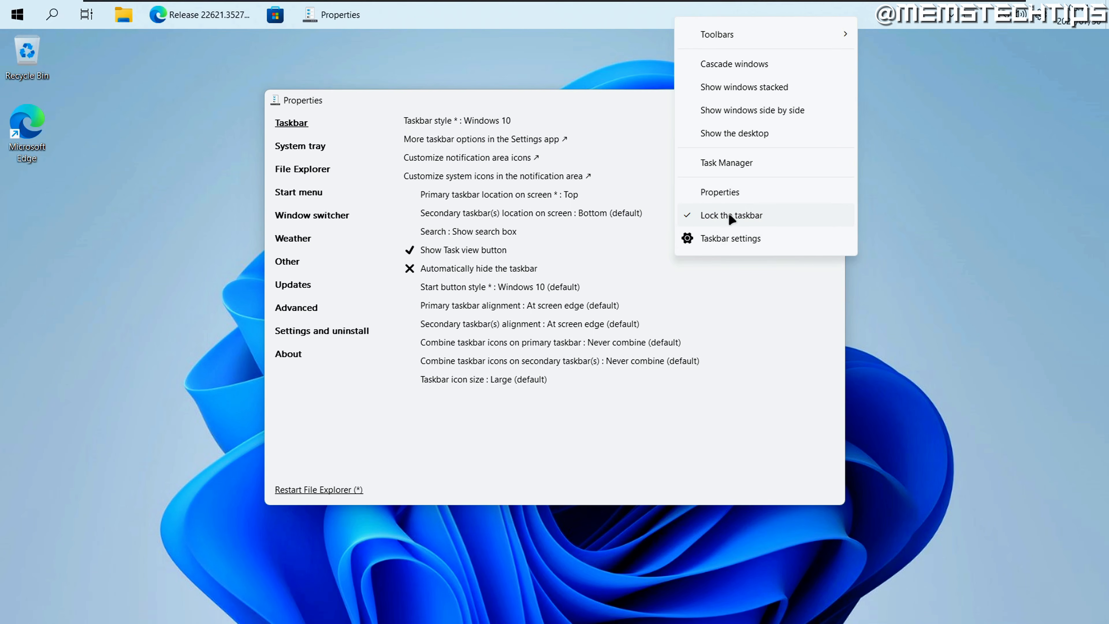
{"action": "left_click", "coordinate": [695, 215]}
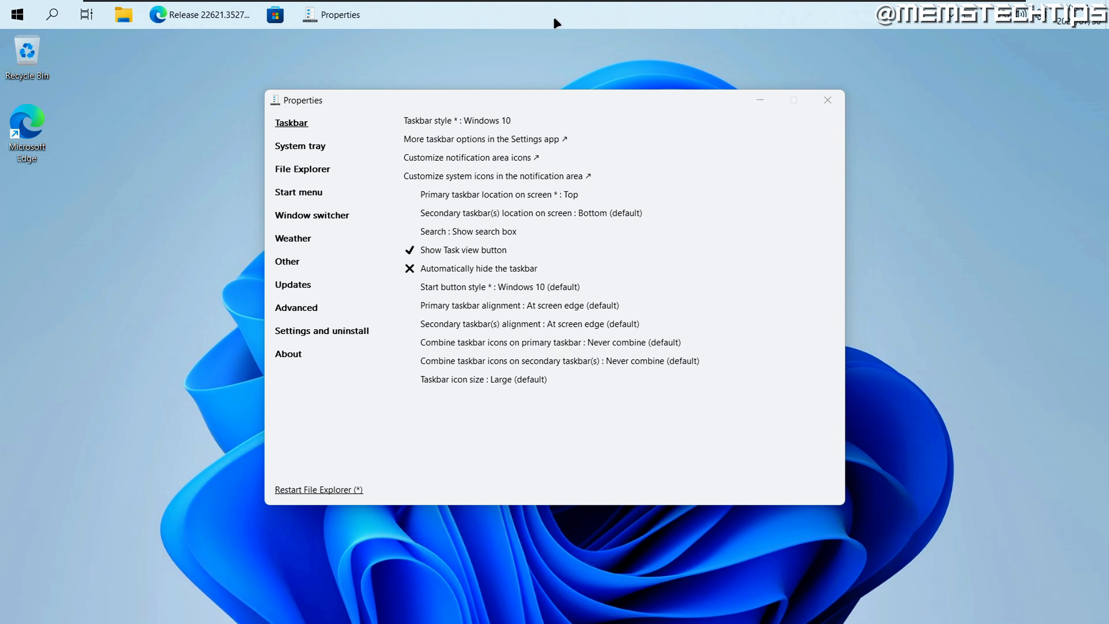
{"action": "left_click_drag", "start_coordinate": [583, 21], "coordinate": [567, 509]}
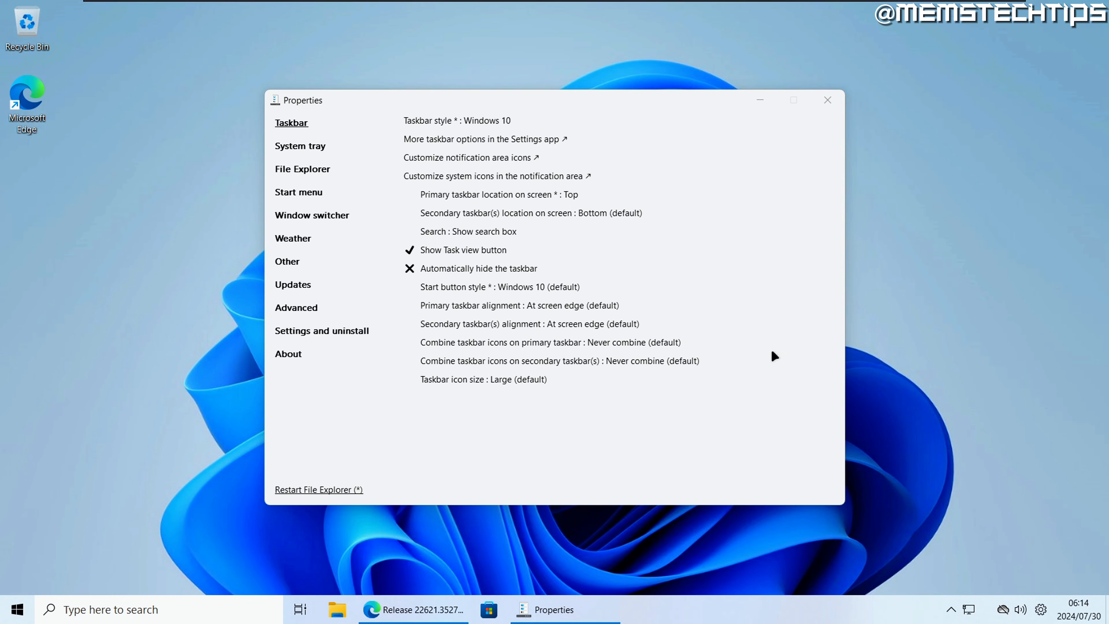
Set the primary taskbar location to Bottom (default) and look at the location choices for the primary and secondary taskbars.
{"action": "left_click", "coordinate": [487, 194]}
{"action": "left_click", "coordinate": [487, 209]}
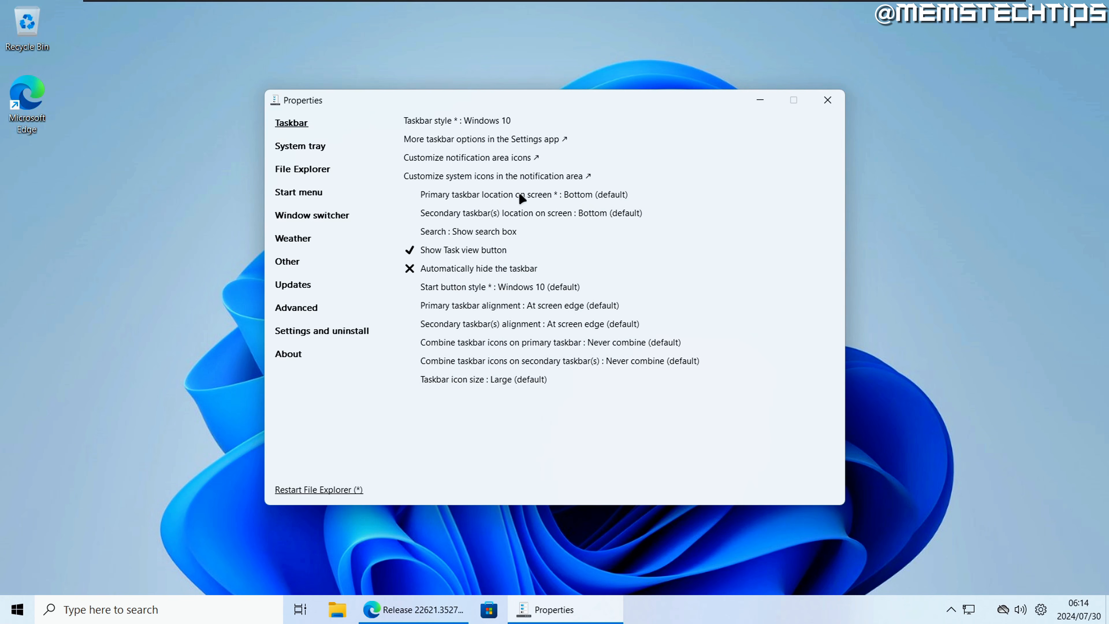
{"action": "left_click", "coordinate": [586, 194]}
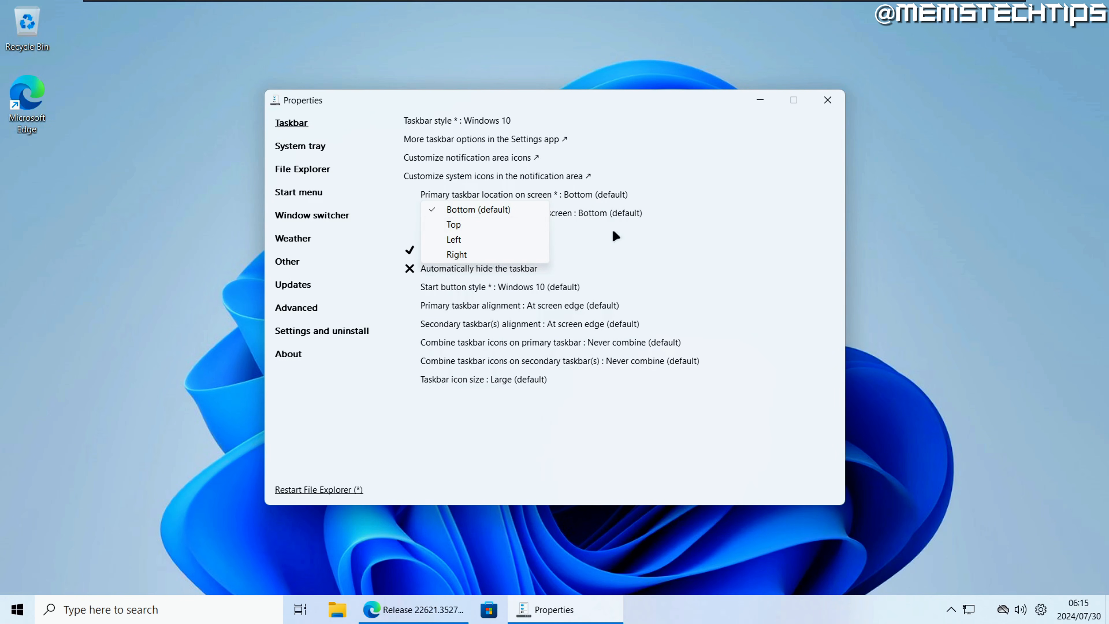
{"action": "left_click", "coordinate": [452, 213]}
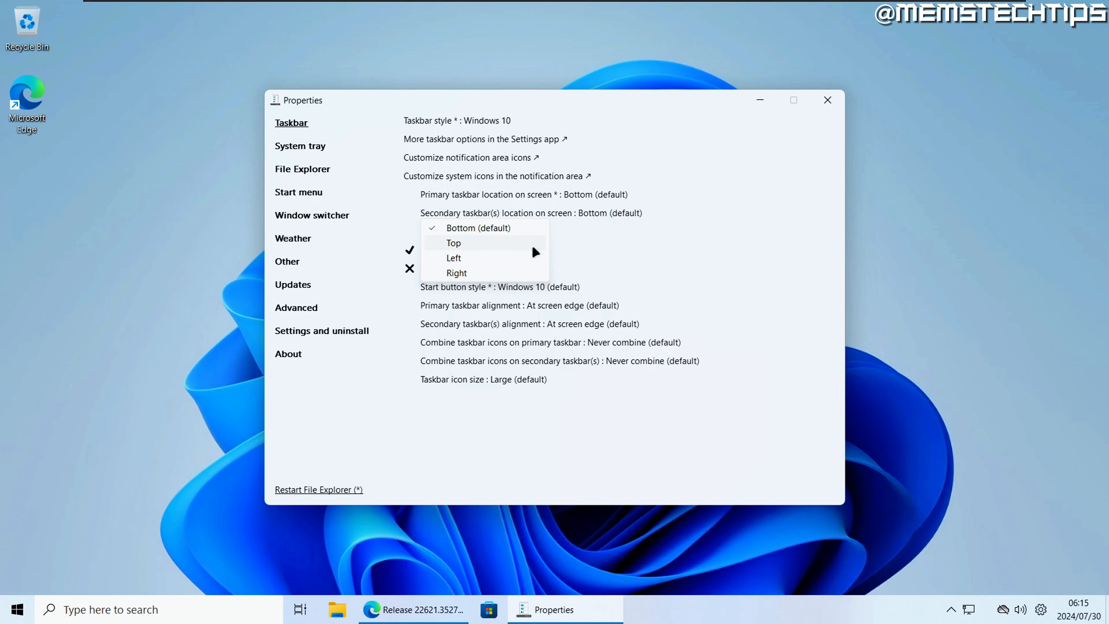
{"action": "left_click", "coordinate": [699, 275]}
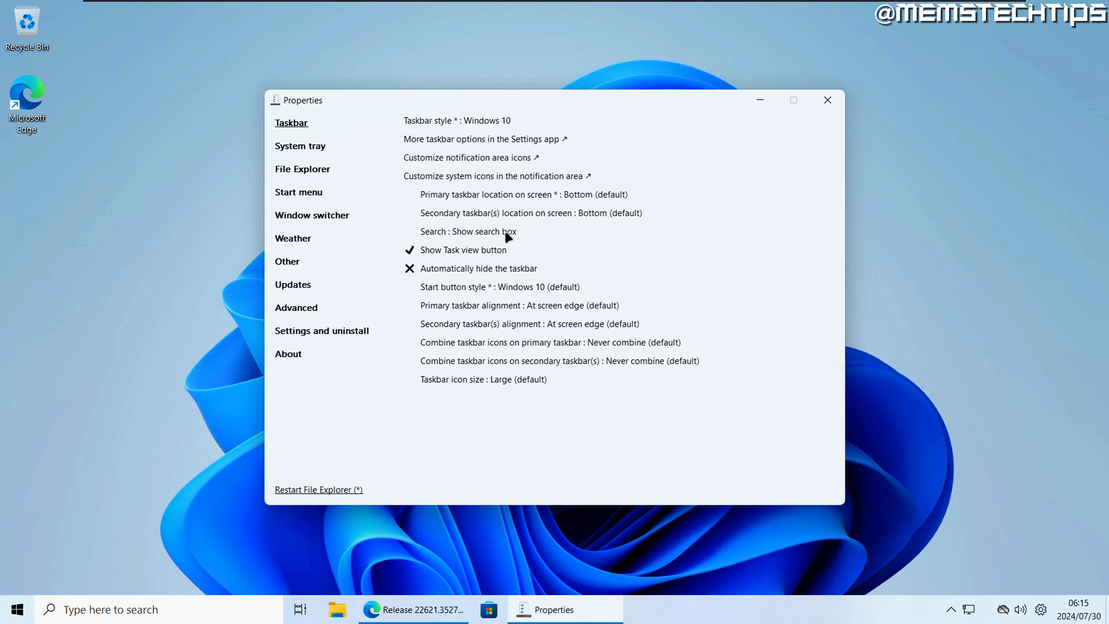
Try the Show search icon option for the taskbar search, set it to Hidden, and disable the Task view button.
{"action": "left_click", "coordinate": [481, 231]}
{"action": "left_click", "coordinate": [466, 260]}
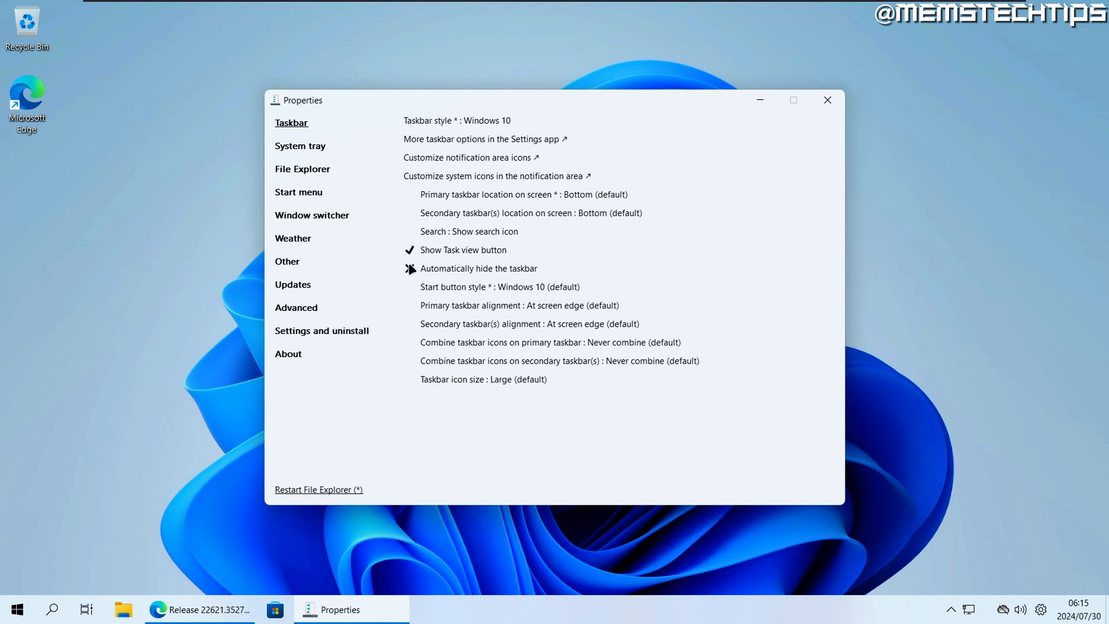
{"action": "left_click", "coordinate": [498, 232]}
{"action": "left_click", "coordinate": [474, 245]}
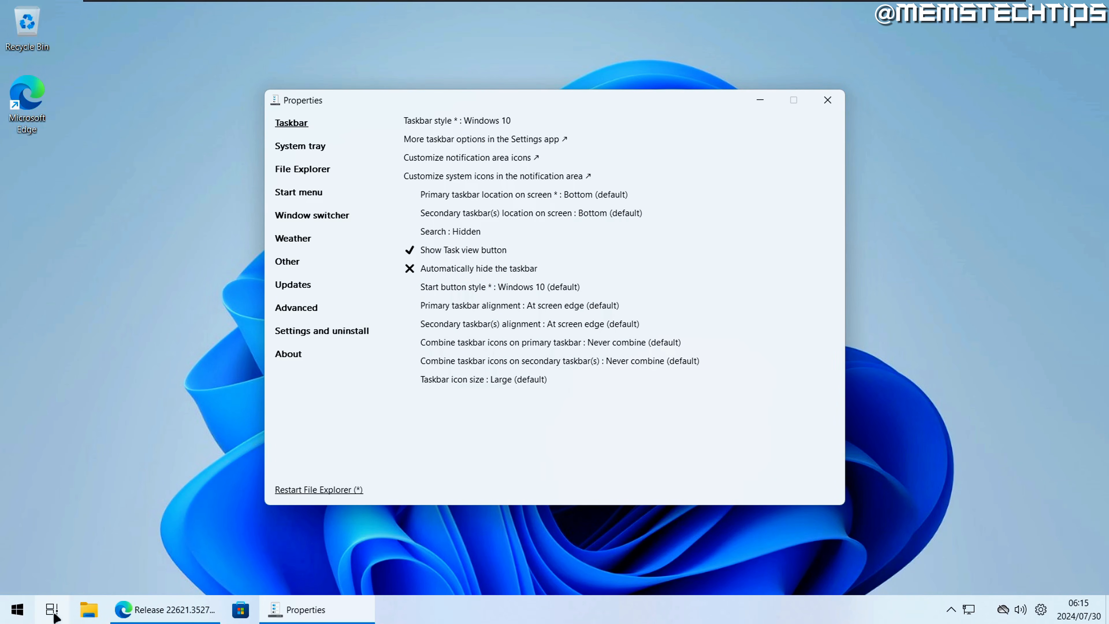
{"action": "left_click", "coordinate": [430, 250]}
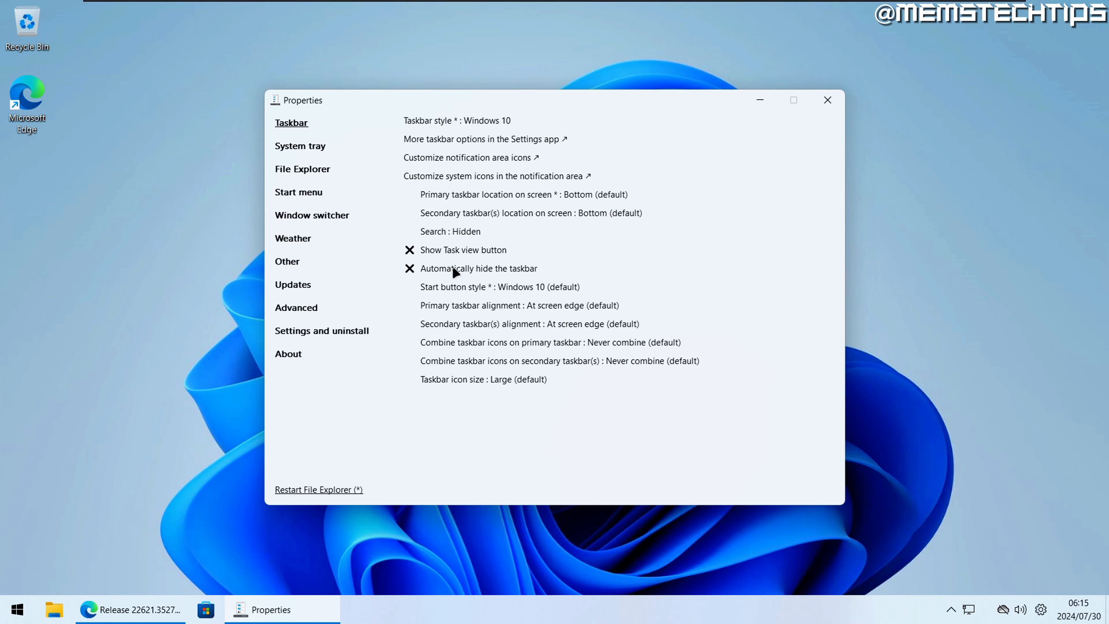
Enable automatic hiding of the taskbar and disable it again.
{"action": "left_click", "coordinate": [409, 270]}
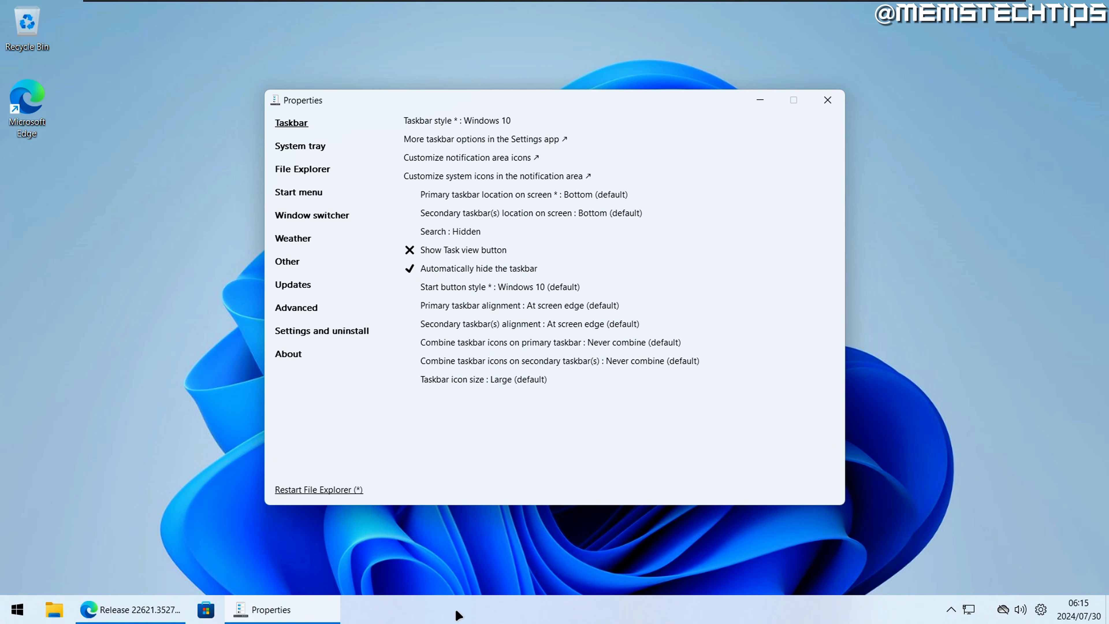
{"action": "left_click", "coordinate": [465, 267]}
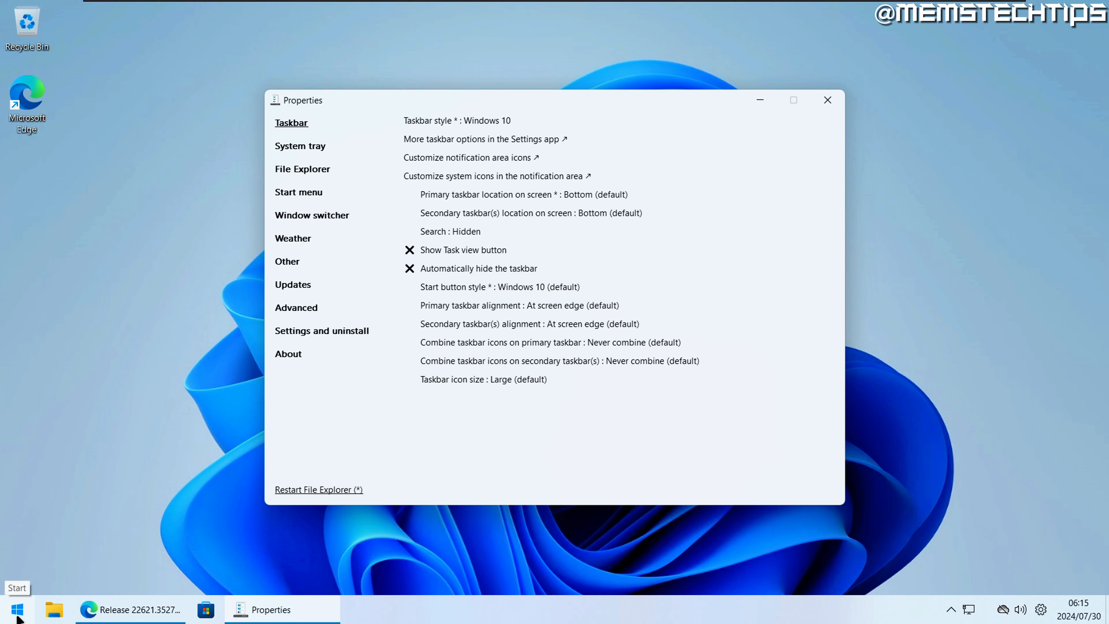
Set the Start button style to Windows 11, restart File Explorer, and check the Start button by opening and closing the Start menu.
{"action": "left_click", "coordinate": [523, 287]}
{"action": "left_click", "coordinate": [490, 317]}
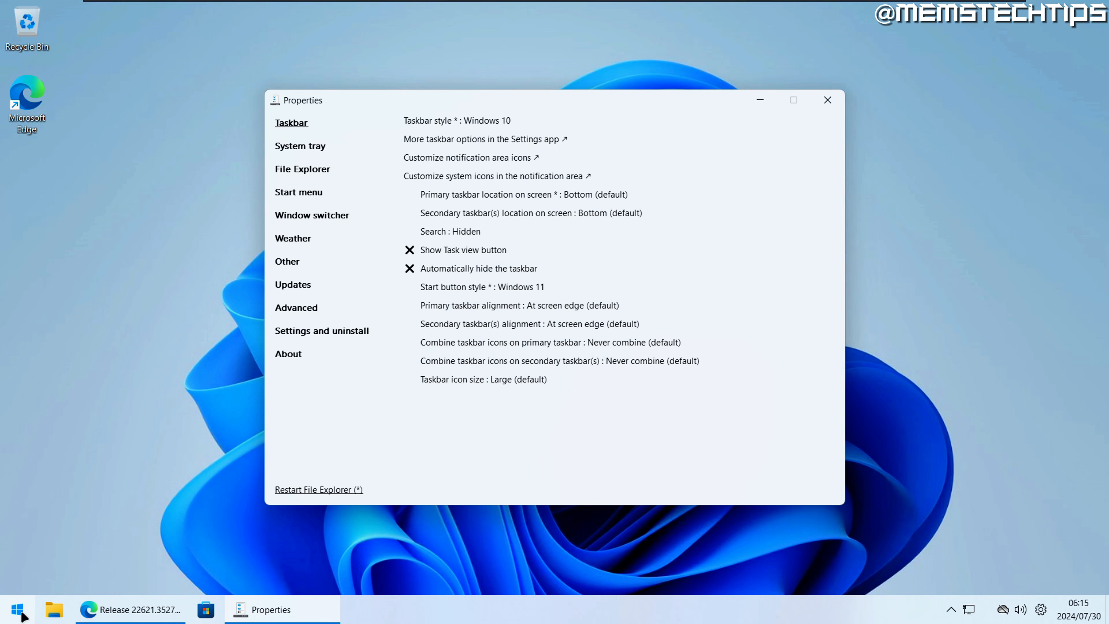
{"action": "left_click", "coordinate": [311, 488]}
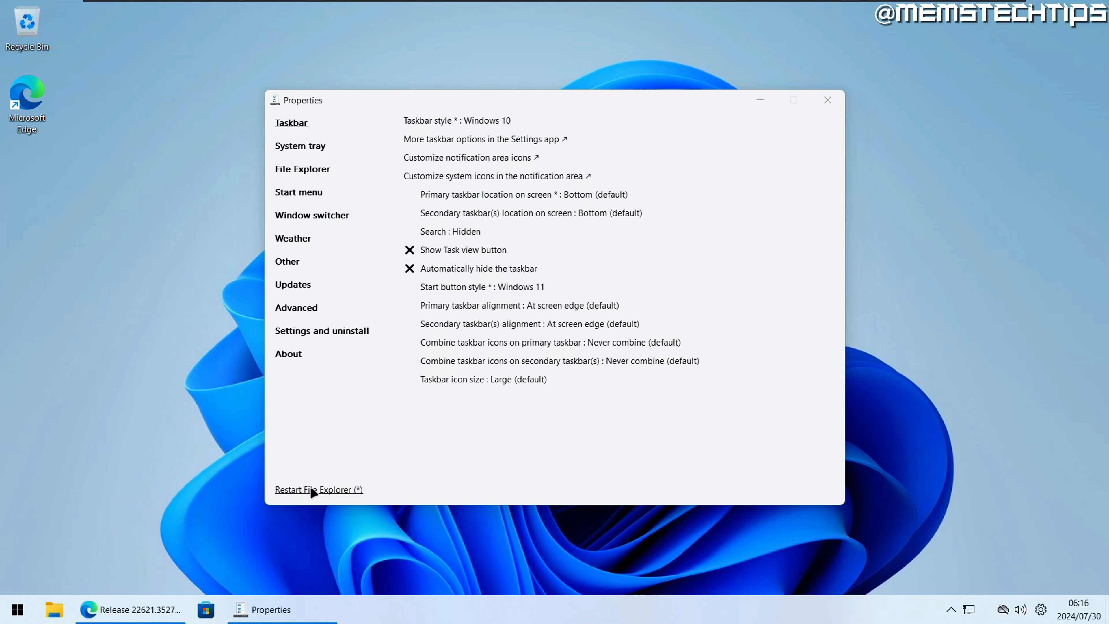
{"action": "left_click", "coordinate": [18, 616]}
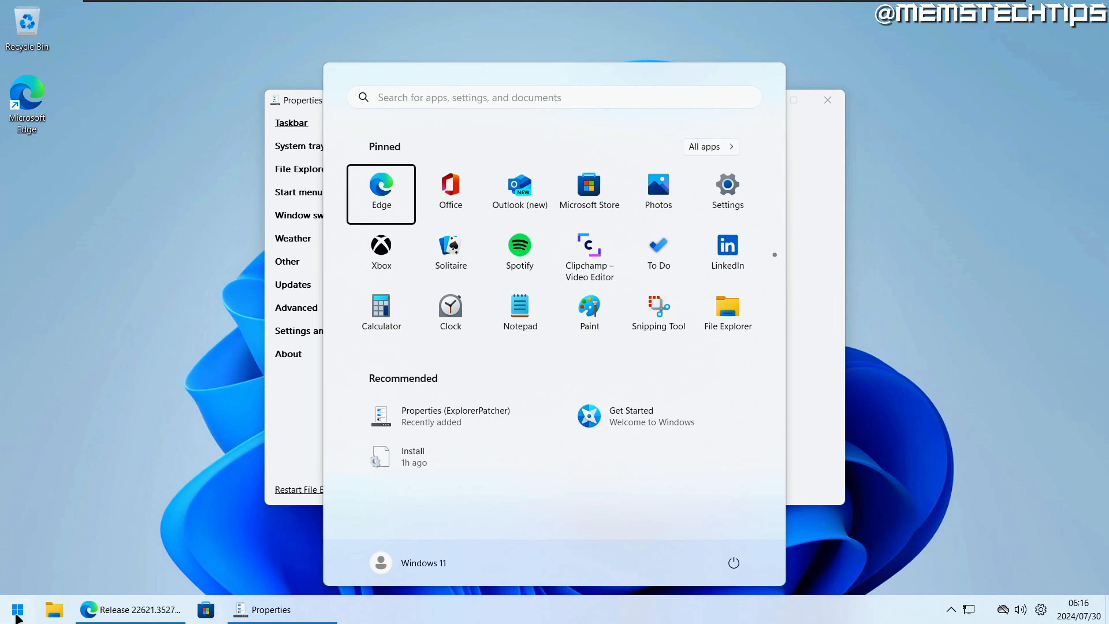
{"action": "left_click", "coordinate": [18, 612]}
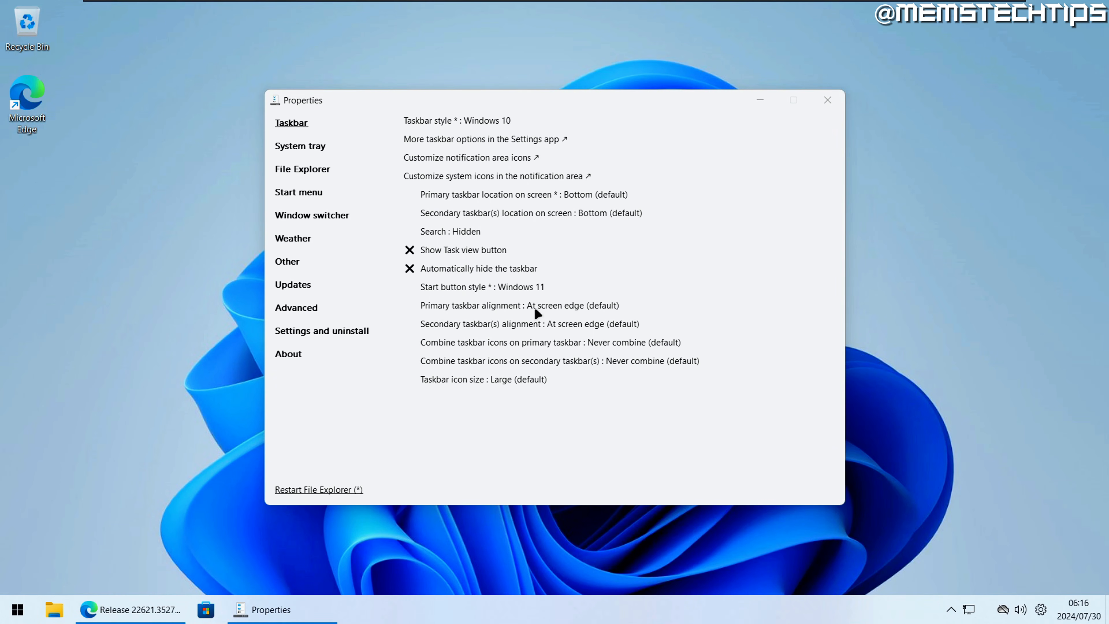
Try the Centered and Centered with Start button alignments for the primary taskbar, and return it to At screen edge (default).
{"action": "left_click", "coordinate": [587, 308]}
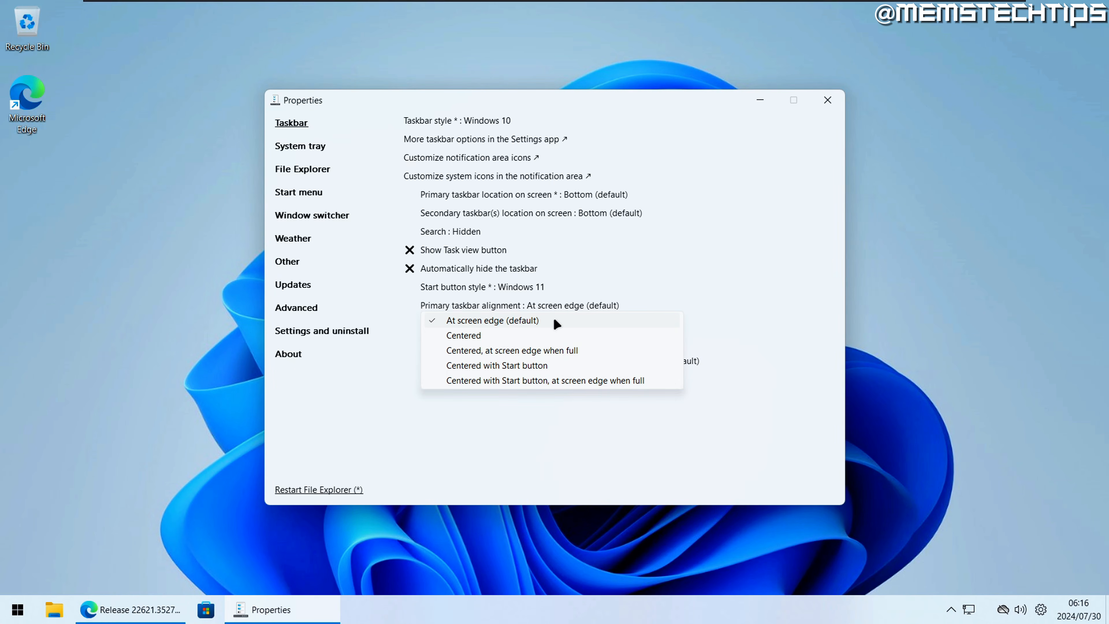
{"action": "left_click", "coordinate": [490, 336]}
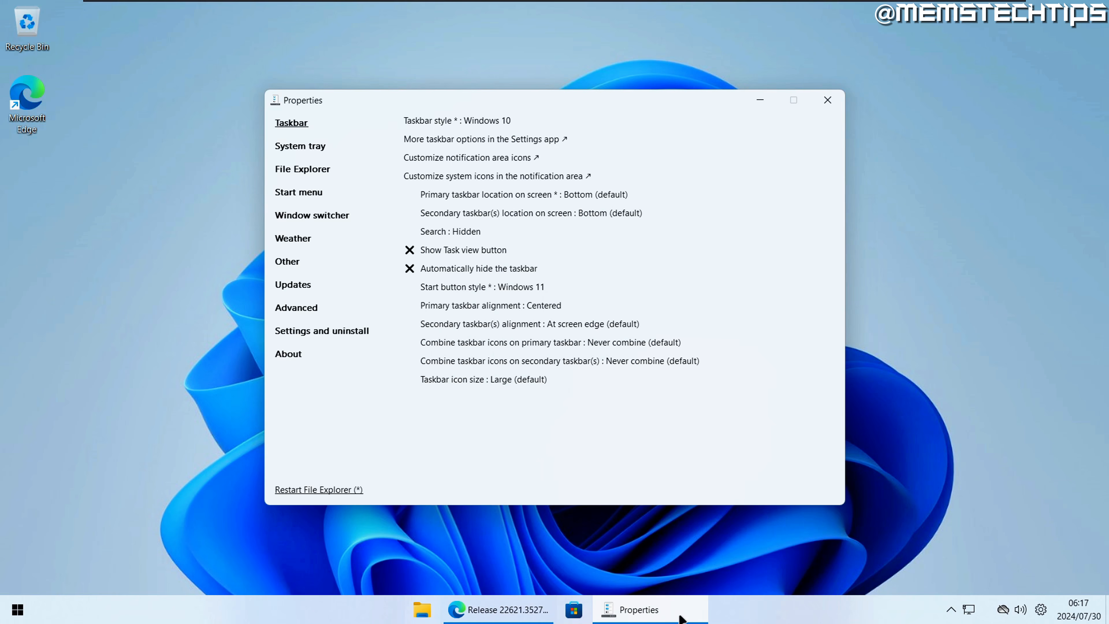
{"action": "left_click", "coordinate": [541, 306]}
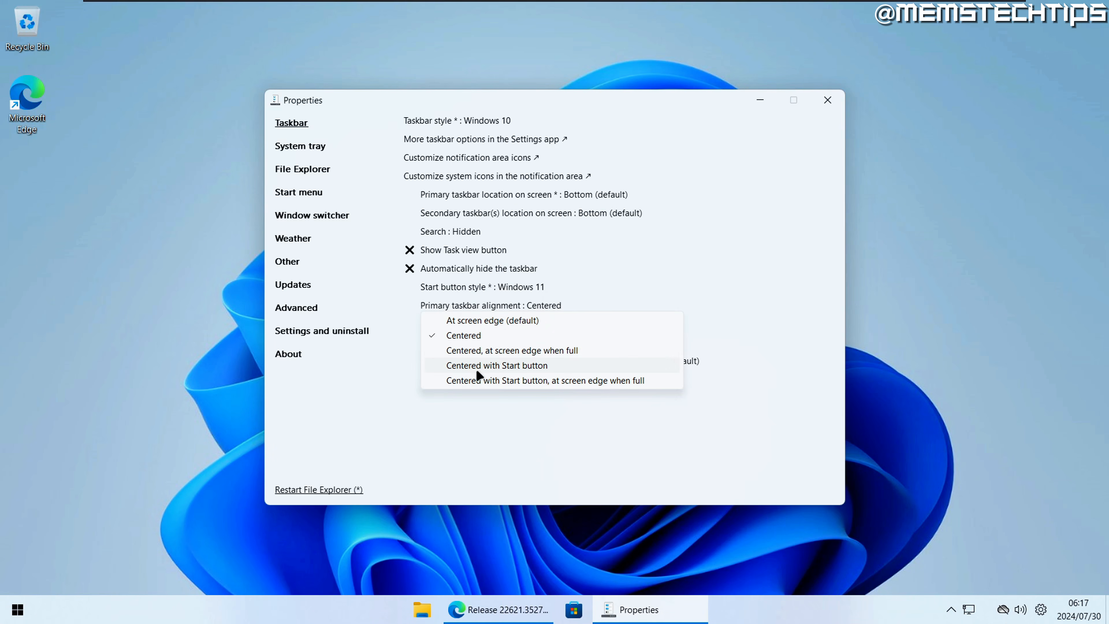
{"action": "left_click", "coordinate": [498, 365]}
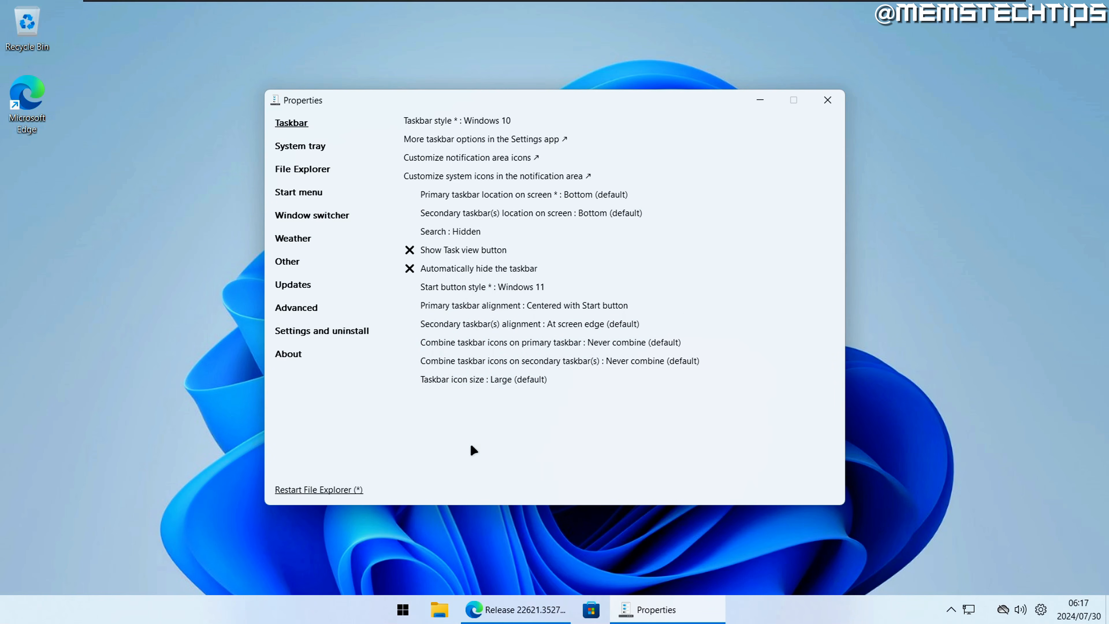
{"action": "left_click", "coordinate": [403, 610]}
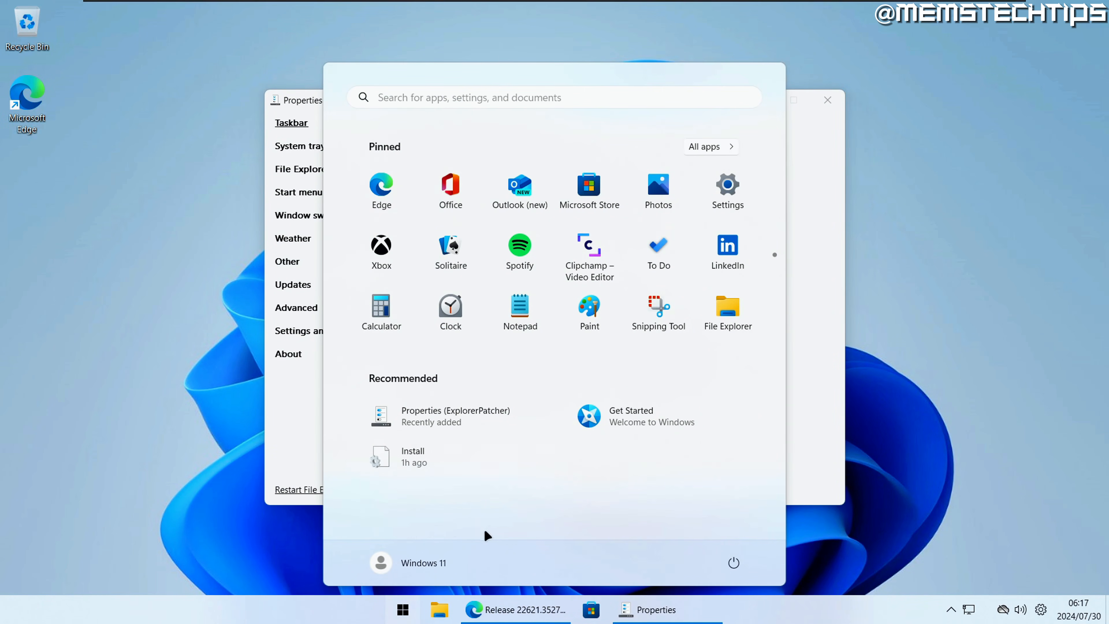
{"action": "left_click", "coordinate": [402, 609]}
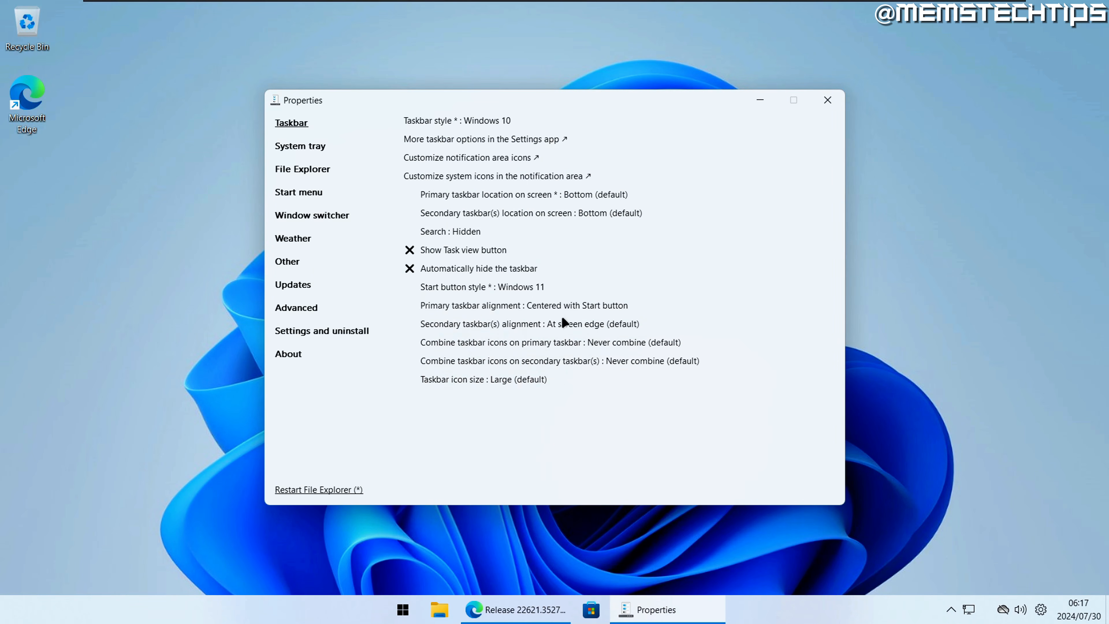
{"action": "left_click", "coordinate": [585, 307]}
{"action": "left_click", "coordinate": [505, 321]}
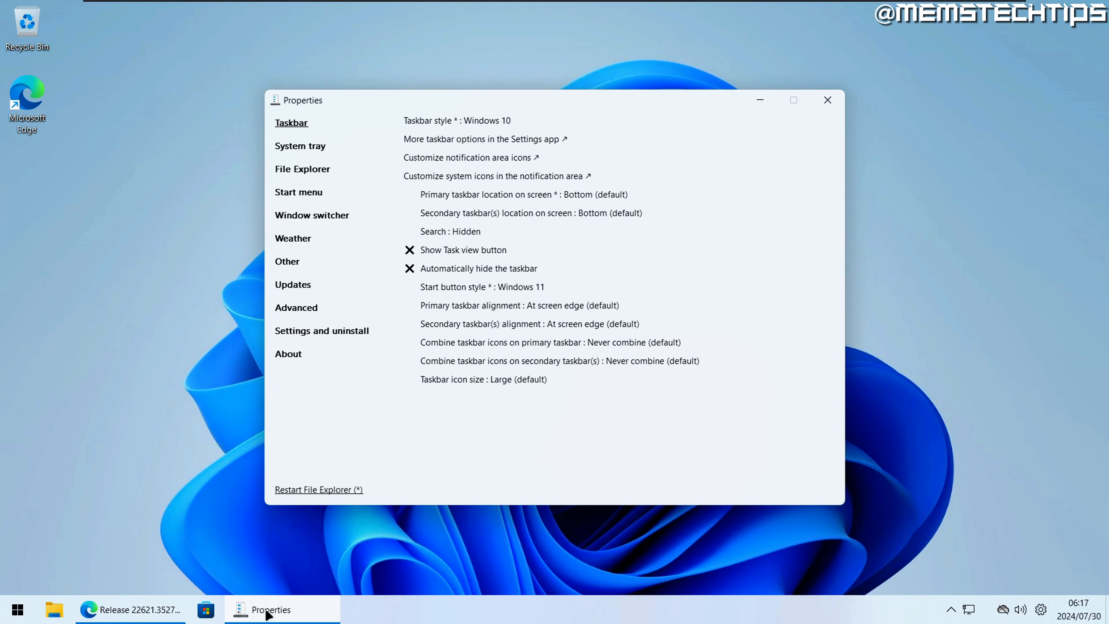
Set the primary taskbar to Always combine its icons and look at the other combining choices.
{"action": "mouse_move", "coordinate": [261, 616]}
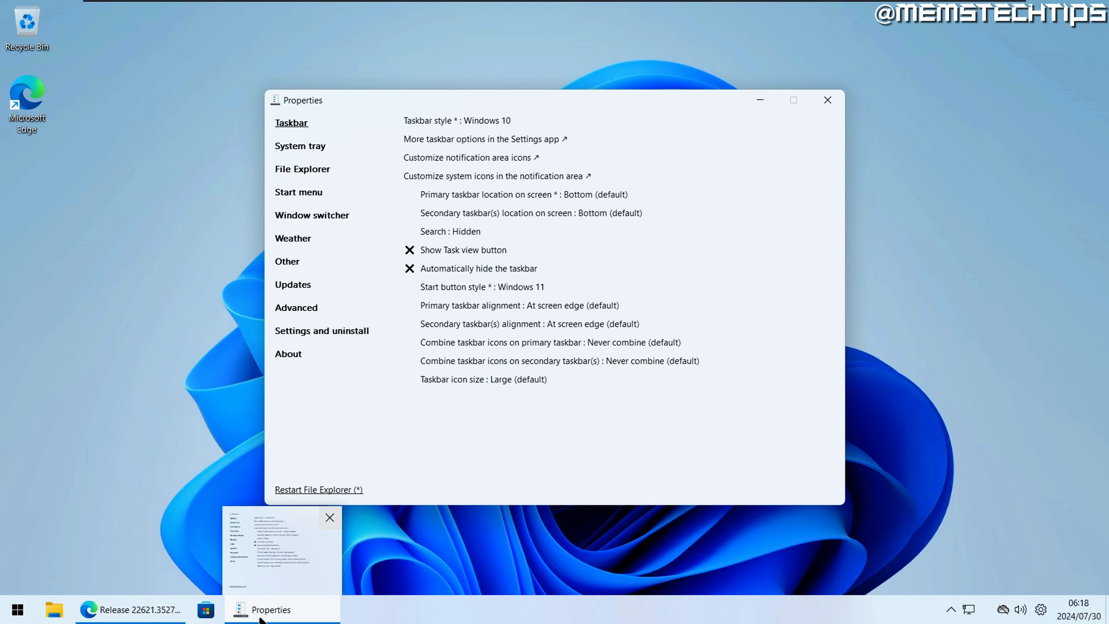
{"action": "left_click", "coordinate": [628, 342]}
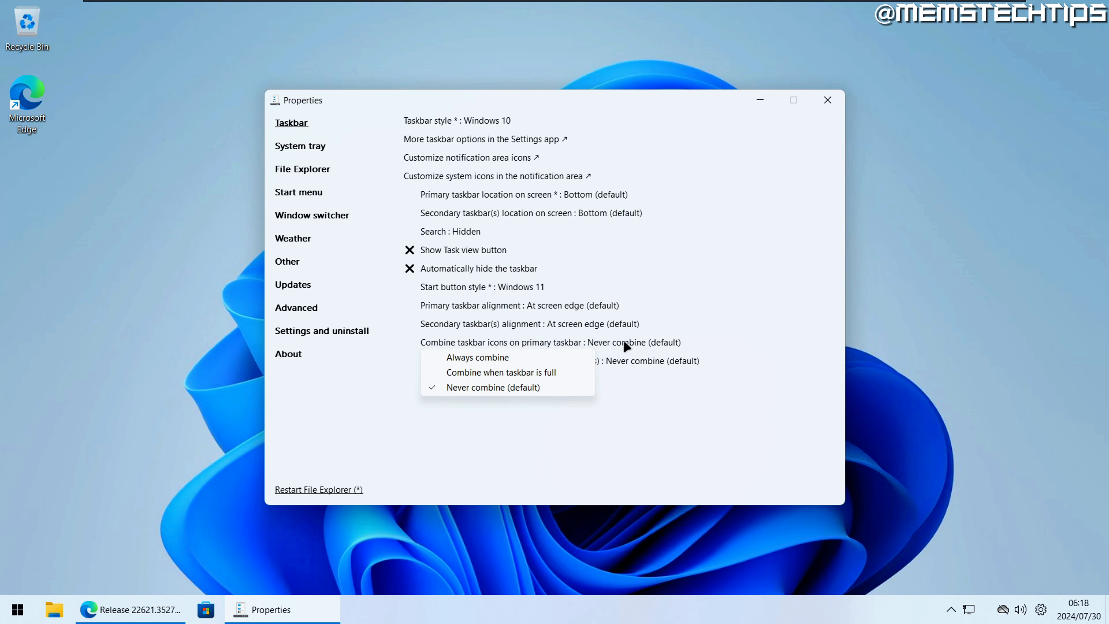
{"action": "left_click", "coordinate": [505, 358]}
{"action": "mouse_move", "coordinate": [125, 609]}
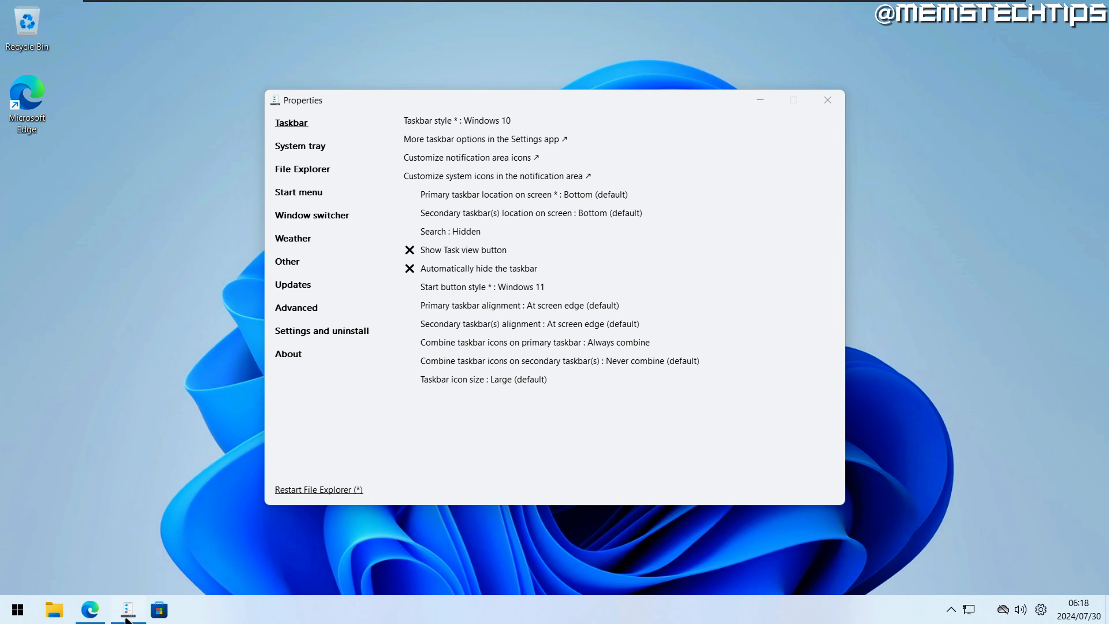
{"action": "left_click", "coordinate": [621, 342]}
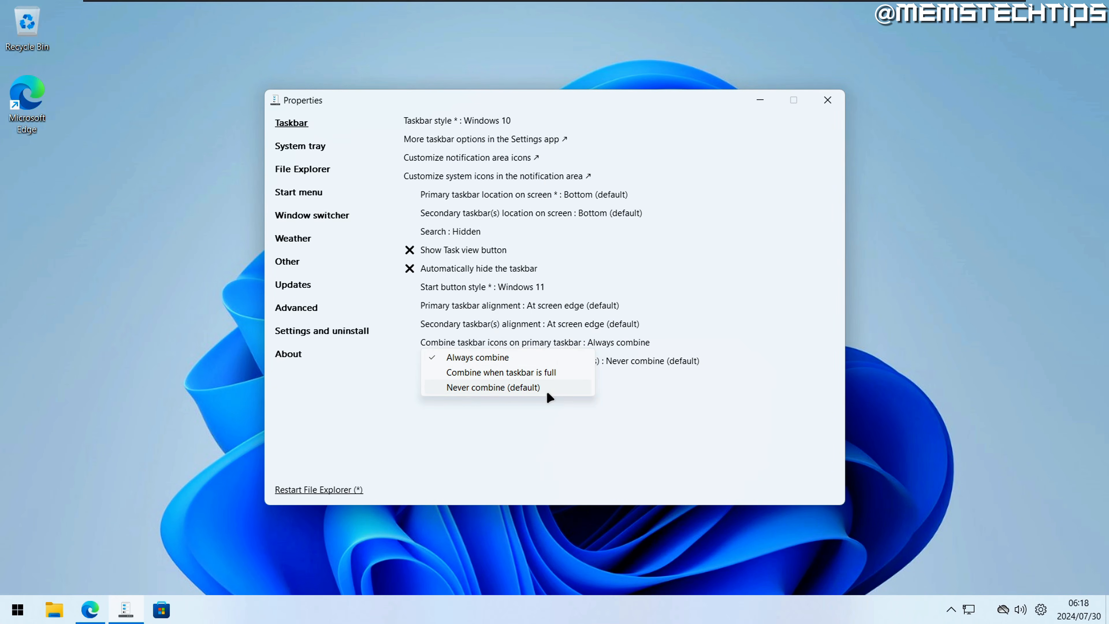
{"action": "left_click", "coordinate": [414, 381]}
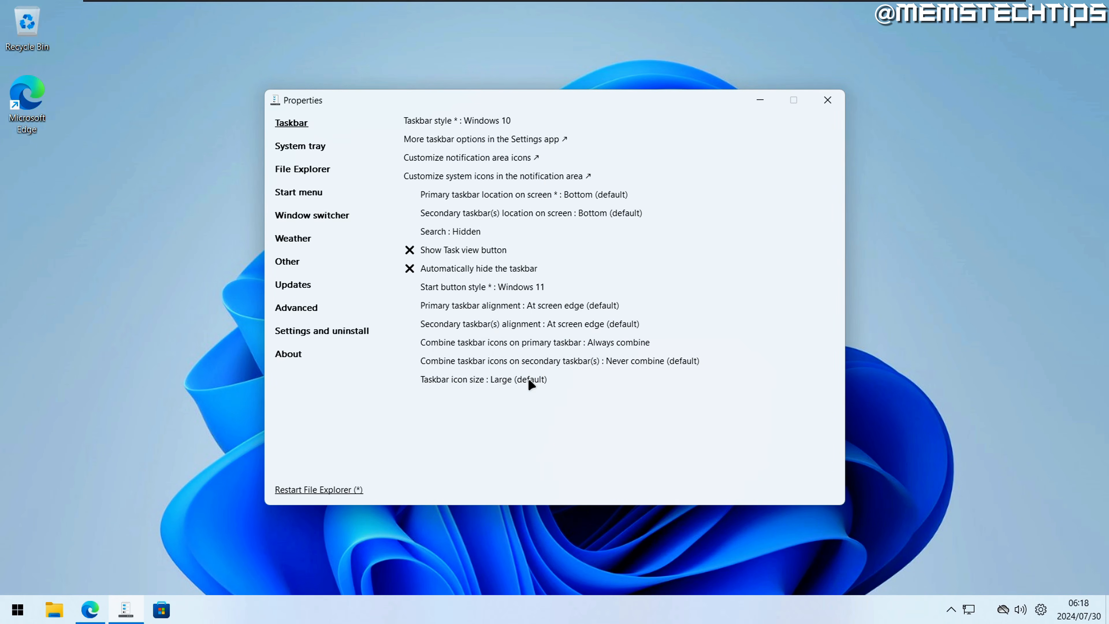
Try the Small taskbar icon size and return it to Large (default).
{"action": "left_click", "coordinate": [510, 381]}
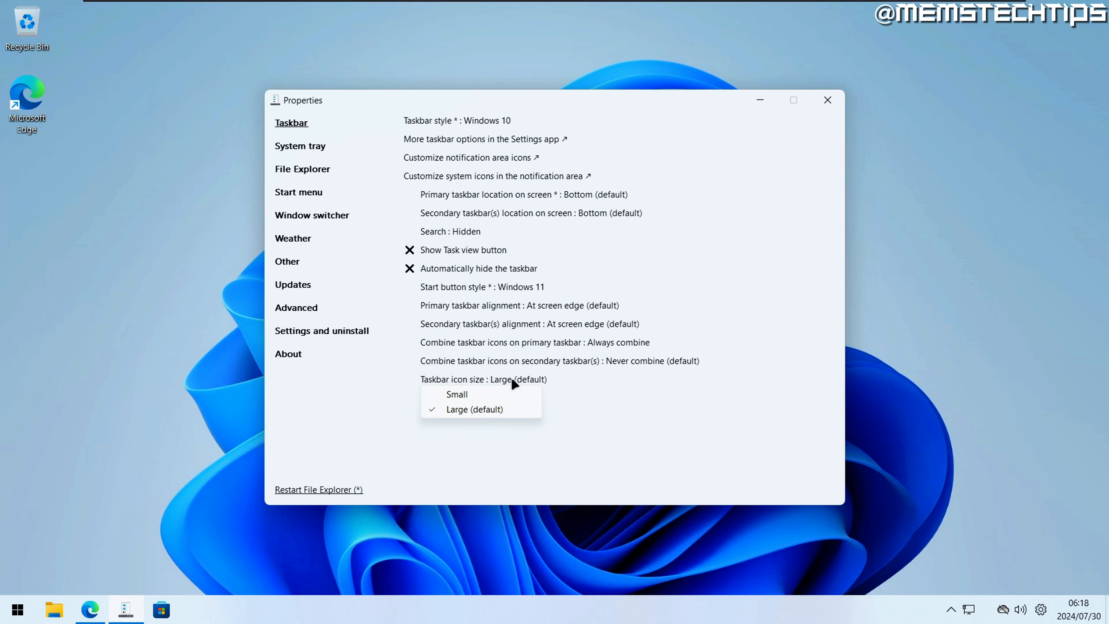
{"action": "left_click", "coordinate": [484, 394]}
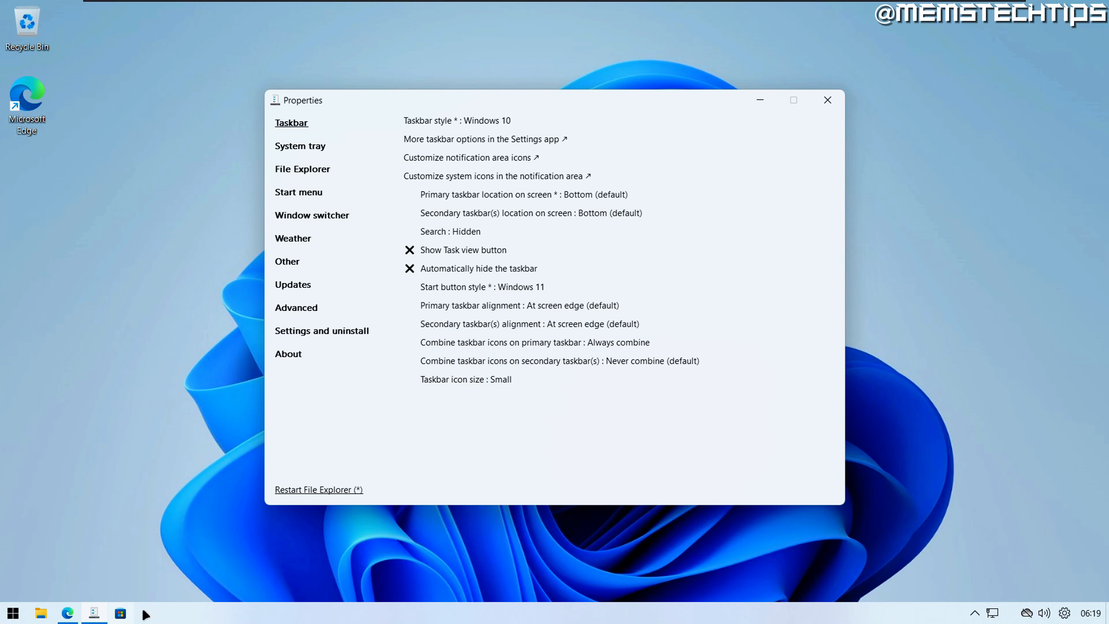
{"action": "left_click", "coordinate": [480, 380]}
{"action": "left_click", "coordinate": [485, 411]}
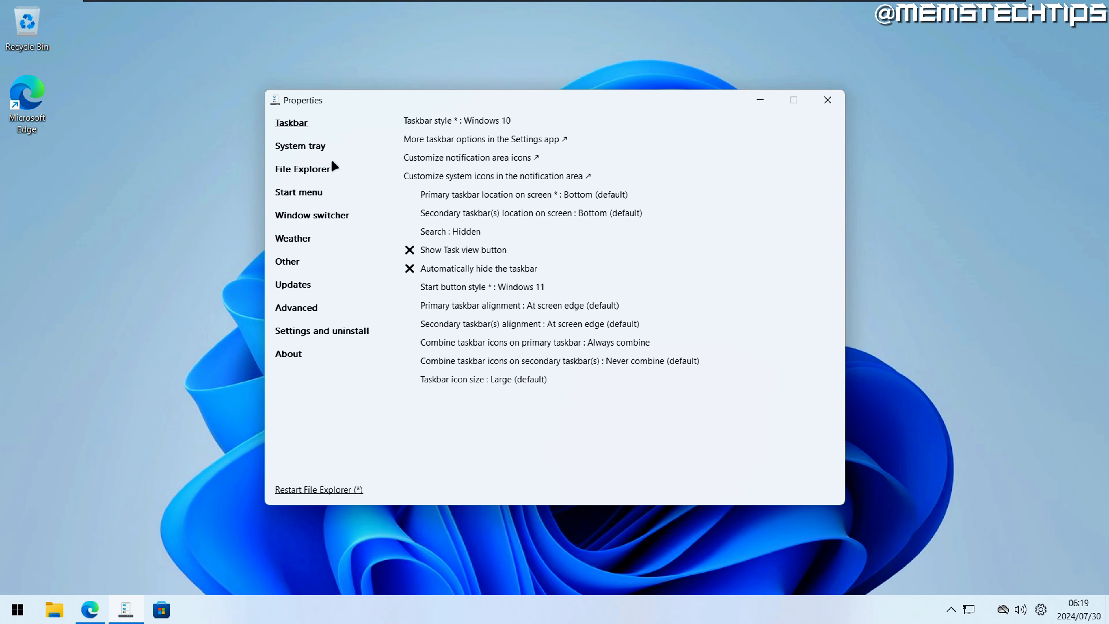
In the system tray settings, enable showing seconds in the clock and disable it again.
{"action": "left_click", "coordinate": [290, 151]}
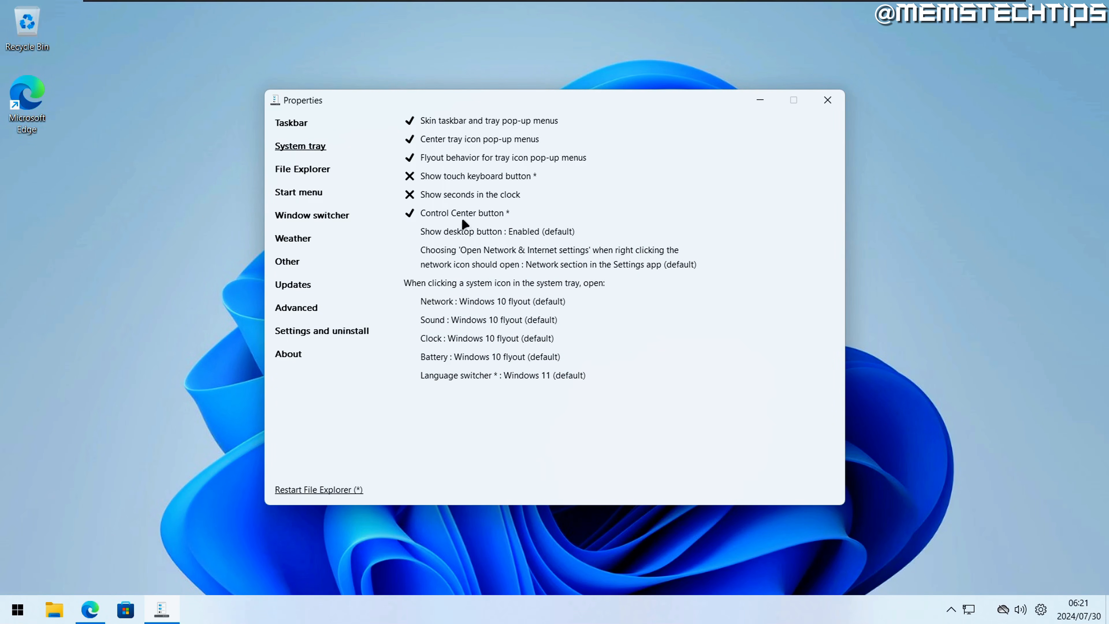
{"action": "left_click", "coordinate": [463, 197]}
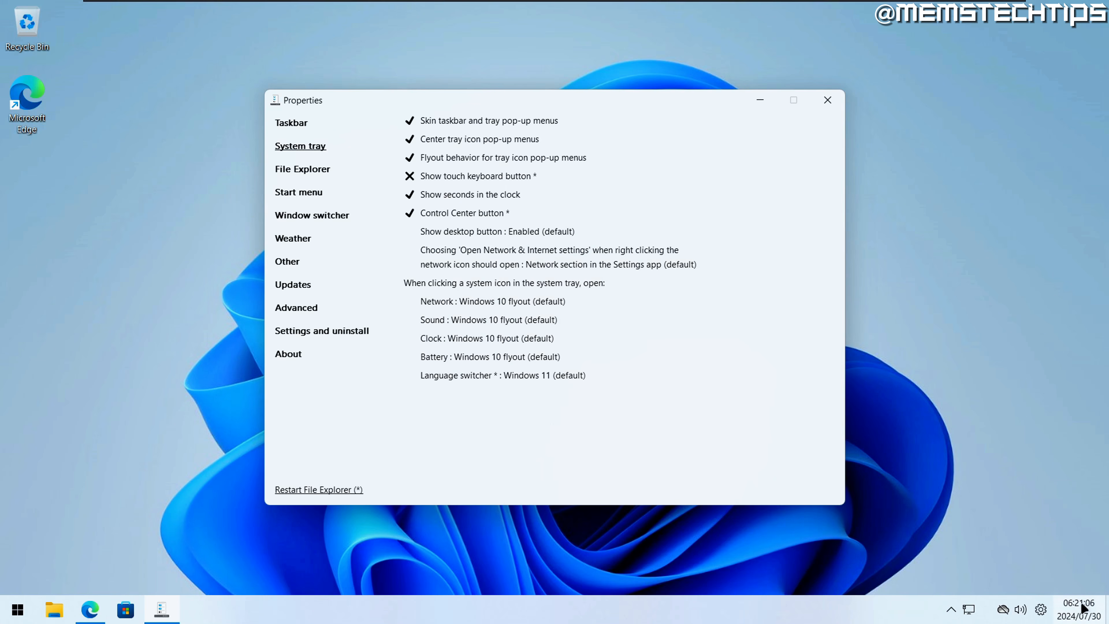
{"action": "left_click", "coordinate": [506, 195]}
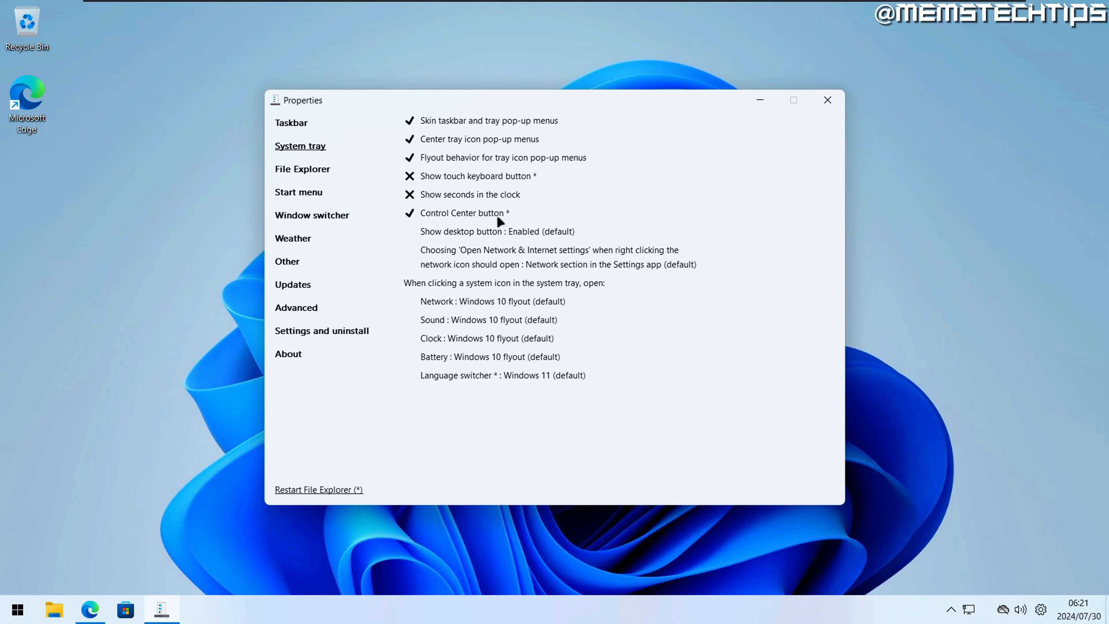
Open and close the Control Center flyout, and disable the Control Center button with a File Explorer restart.
{"action": "left_click", "coordinate": [1041, 612]}
{"action": "left_click", "coordinate": [1042, 612]}
{"action": "left_click", "coordinate": [1043, 613]}
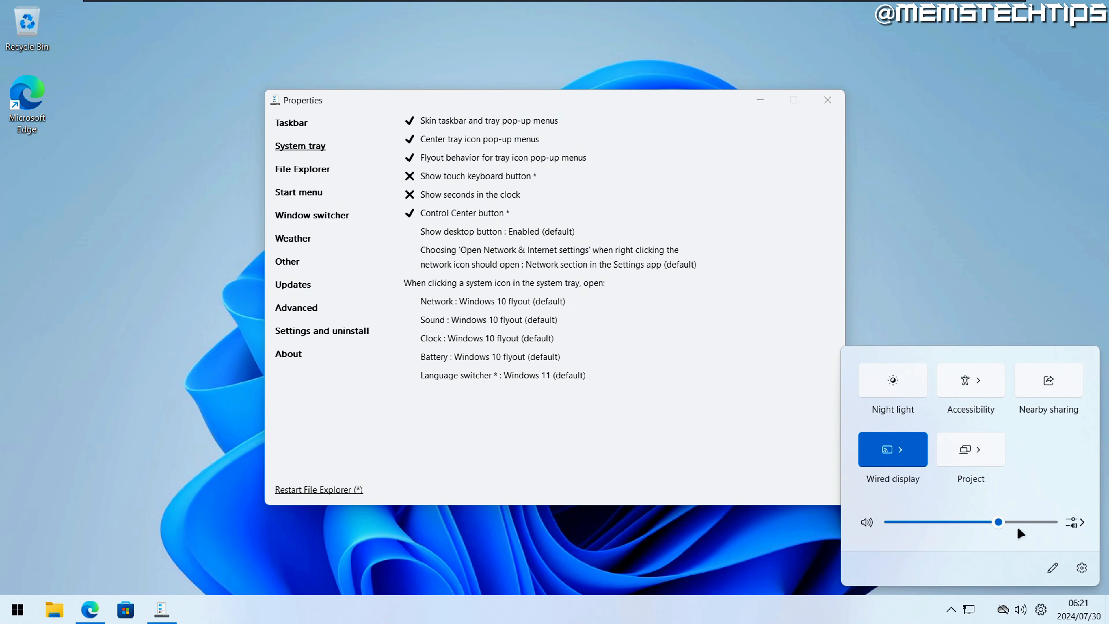
{"action": "left_click", "coordinate": [834, 494]}
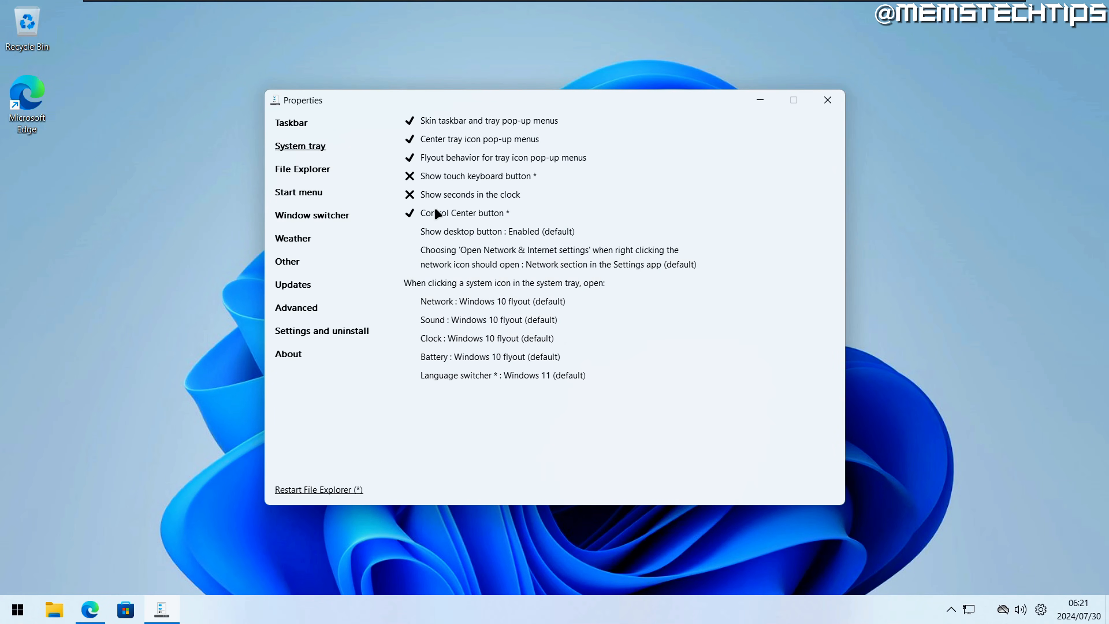
{"action": "left_click", "coordinate": [308, 490]}
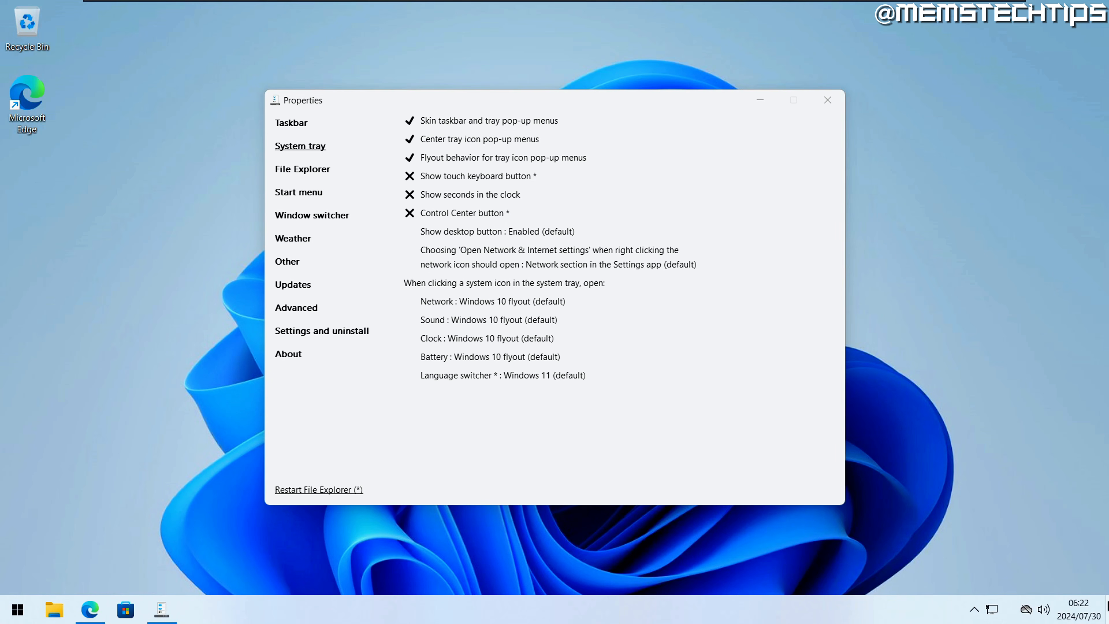
Test the Show desktop button and bring the ExplorerPatcher Properties window back.
{"action": "left_click", "coordinate": [1108, 616]}
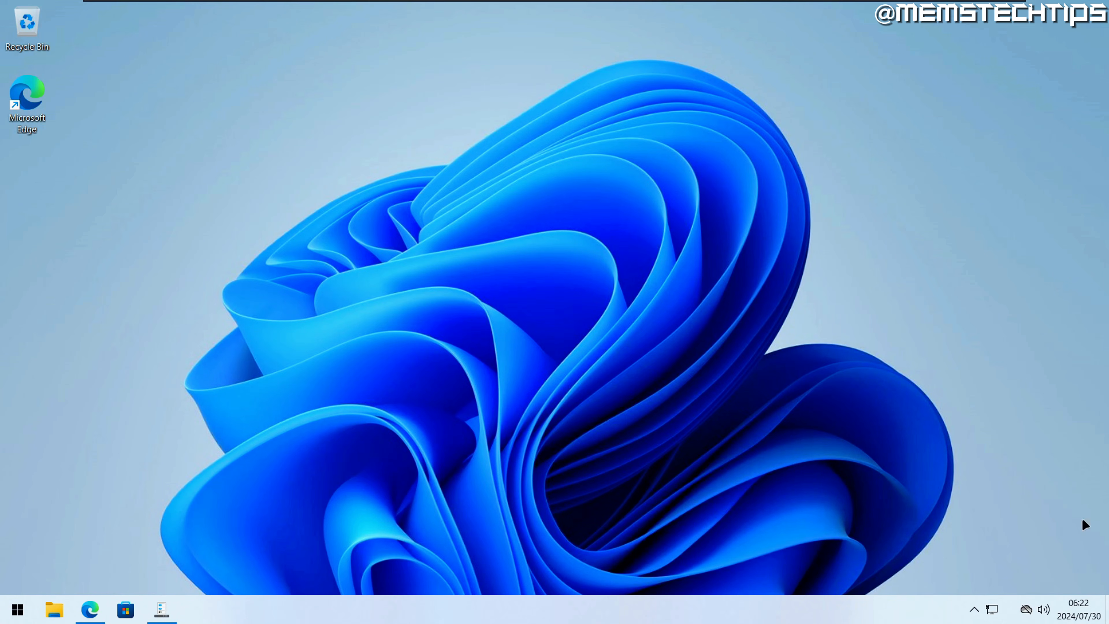
{"action": "left_click", "coordinate": [161, 609]}
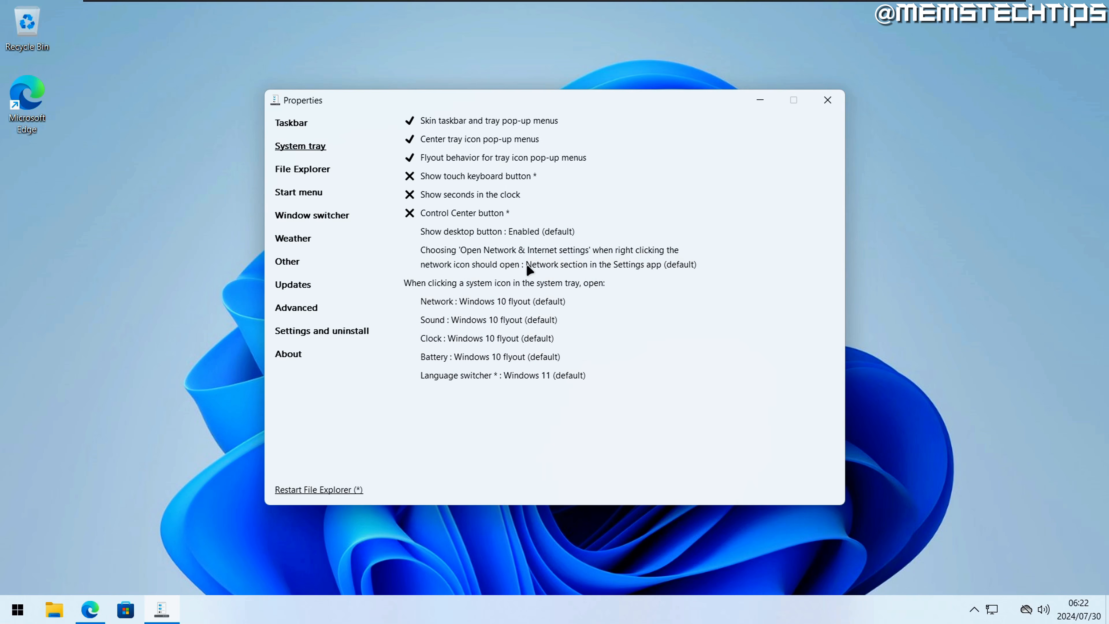
Look at the targets for the network icon's Open Network & Internet settings command, run that command, and close the Settings window.
{"action": "left_click", "coordinate": [594, 267]}
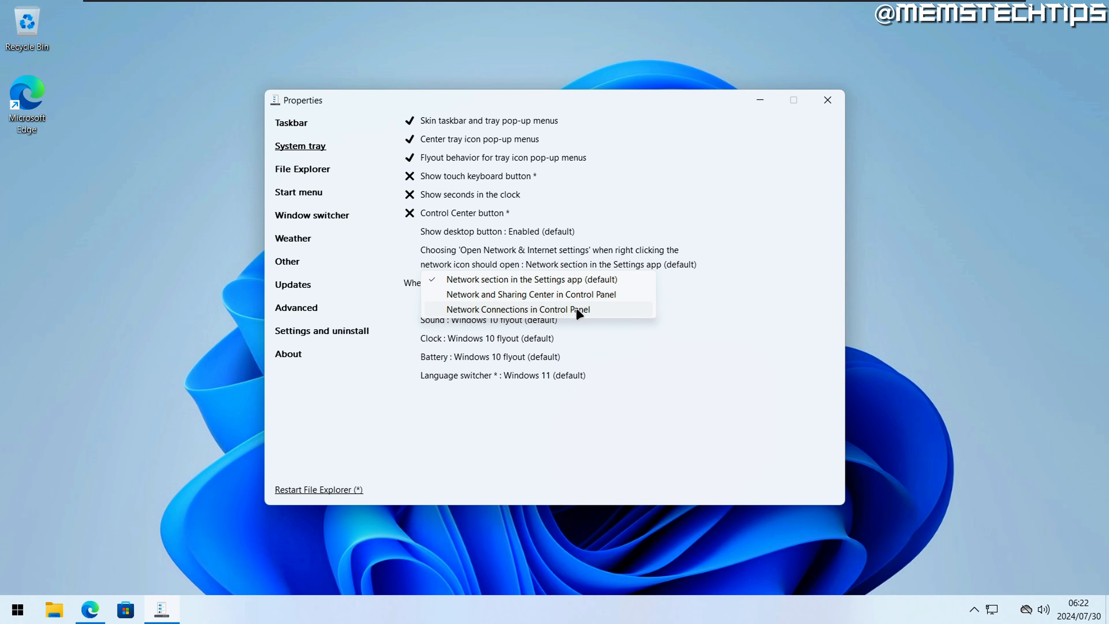
{"action": "right_click", "coordinate": [993, 611]}
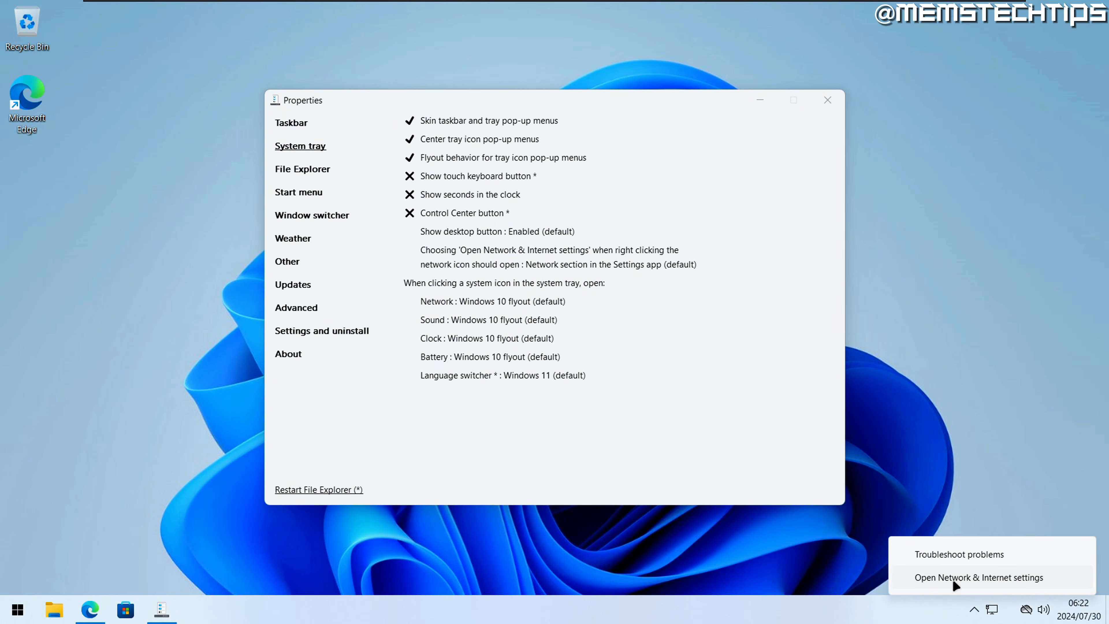
{"action": "left_click", "coordinate": [1002, 578]}
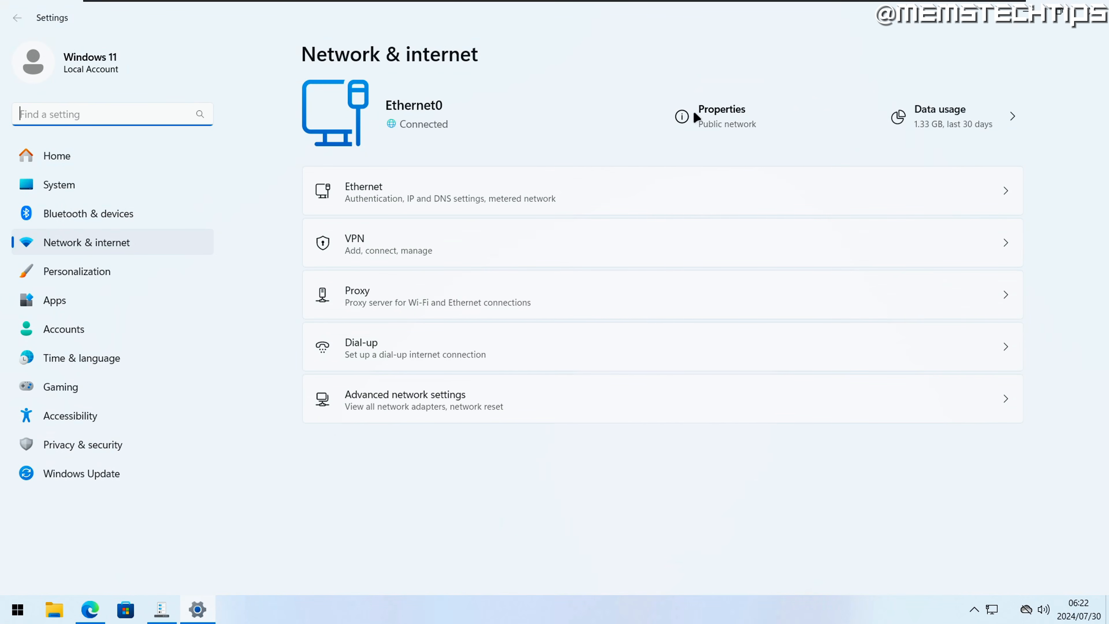
{"action": "left_click", "coordinate": [1098, 9]}
Make Open Network & Internet settings lead to Network and Sharing Center in Control Panel, and test it from the network icon.
{"action": "left_click", "coordinate": [640, 264]}
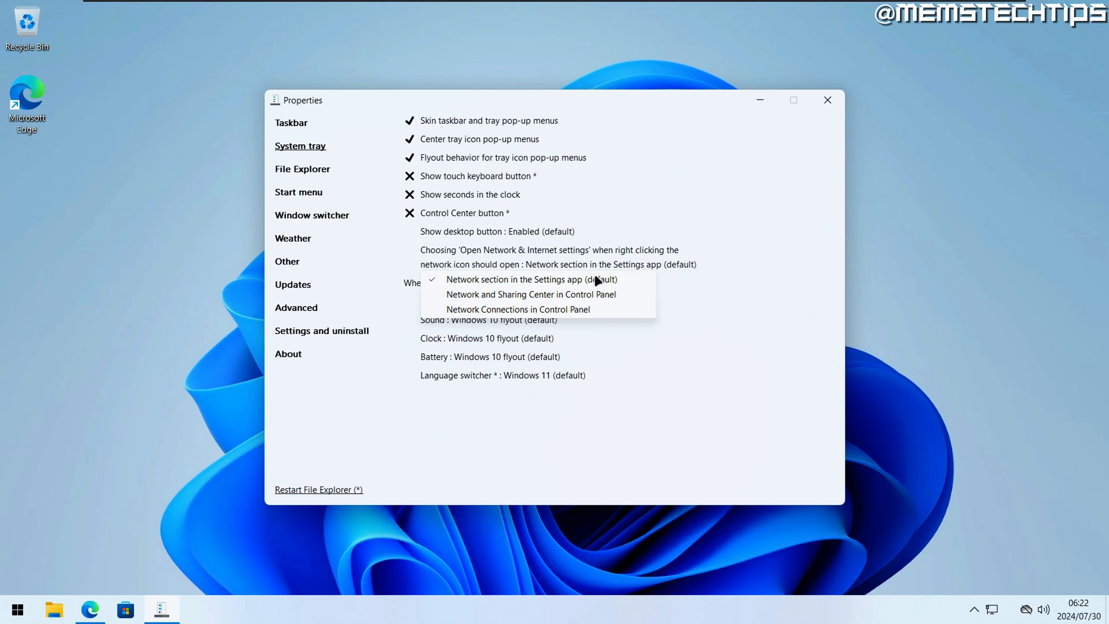
{"action": "left_click", "coordinate": [548, 294]}
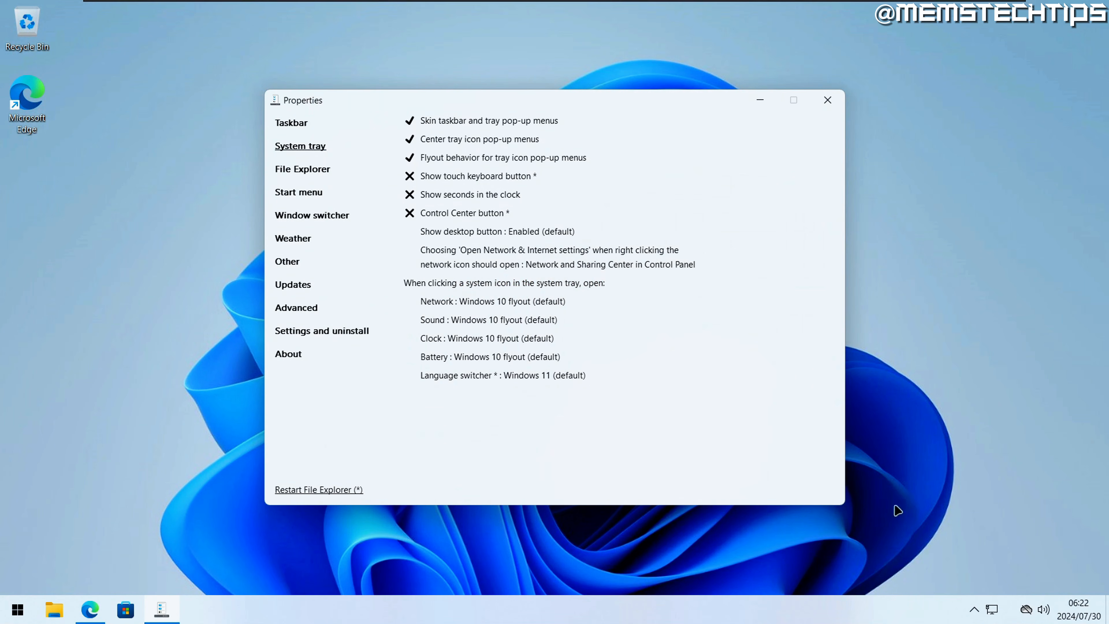
{"action": "right_click", "coordinate": [992, 609]}
{"action": "left_click", "coordinate": [979, 579]}
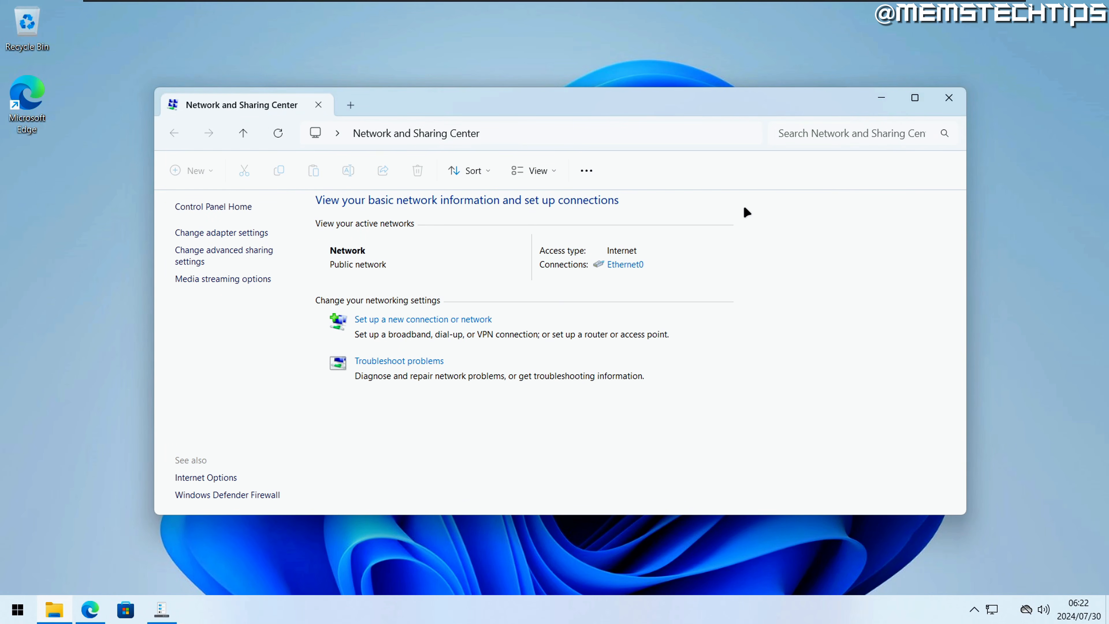
{"action": "left_click", "coordinate": [949, 98]}
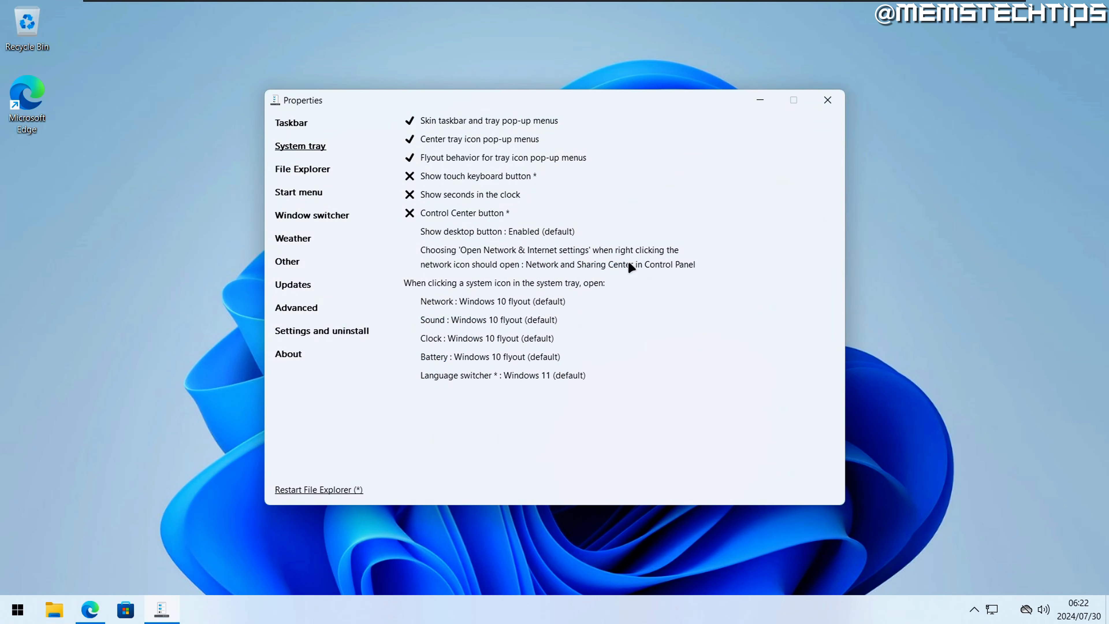
Make Open Network & Internet settings lead to Network Connections in Control Panel, and test it from the network icon.
{"action": "left_click", "coordinate": [630, 264]}
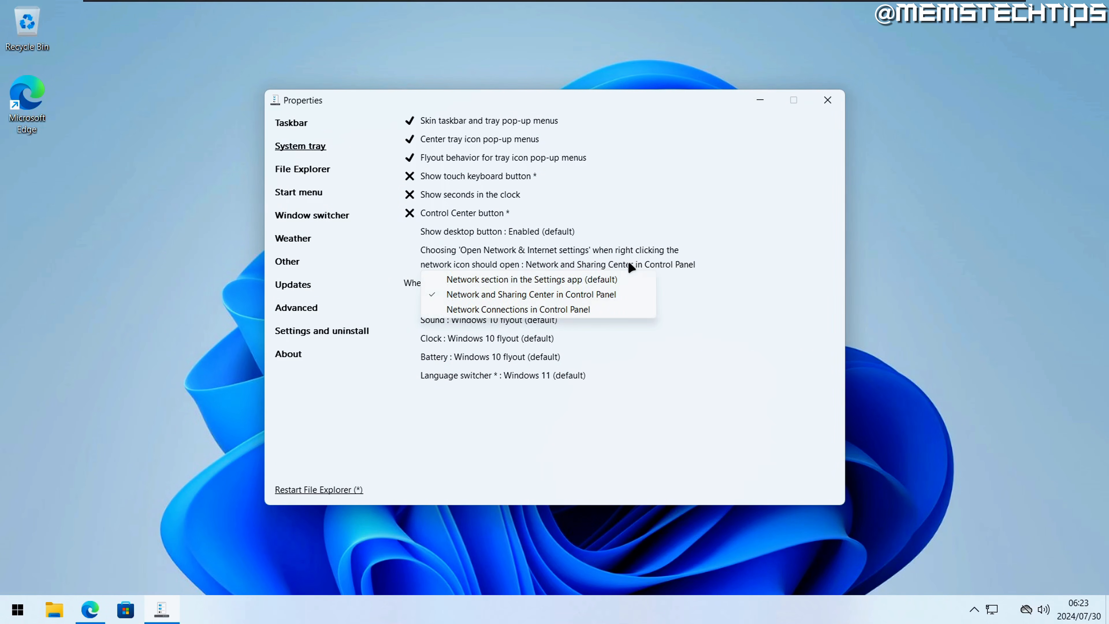
{"action": "left_click", "coordinate": [516, 310]}
{"action": "right_click", "coordinate": [990, 611]}
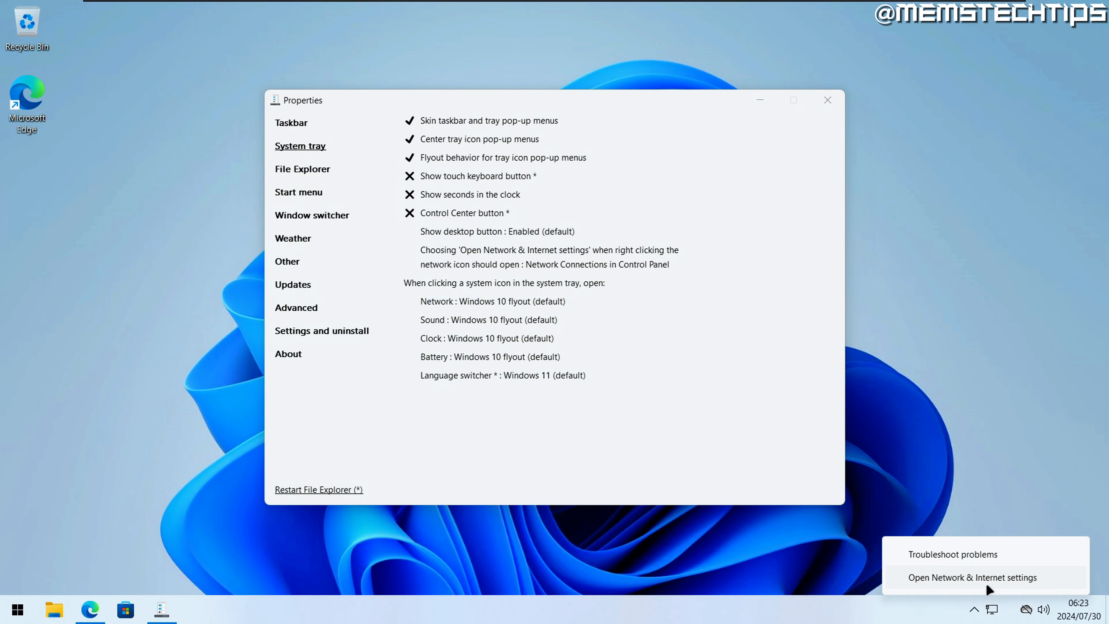
{"action": "left_click", "coordinate": [986, 583]}
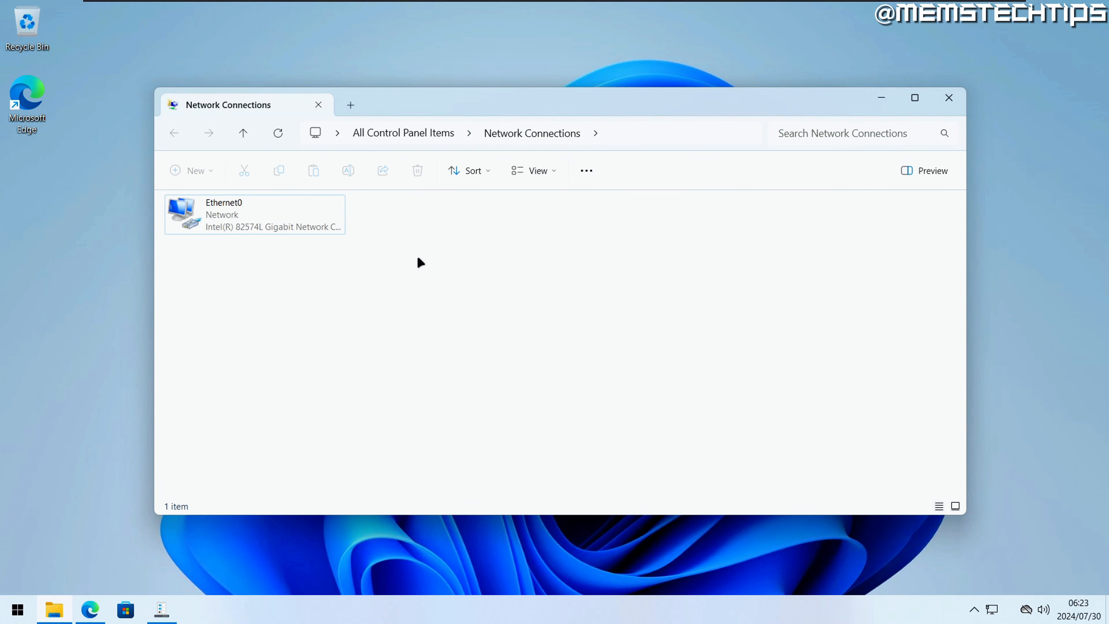
{"action": "left_click_drag", "start_coordinate": [216, 321], "coordinate": [569, 208]}
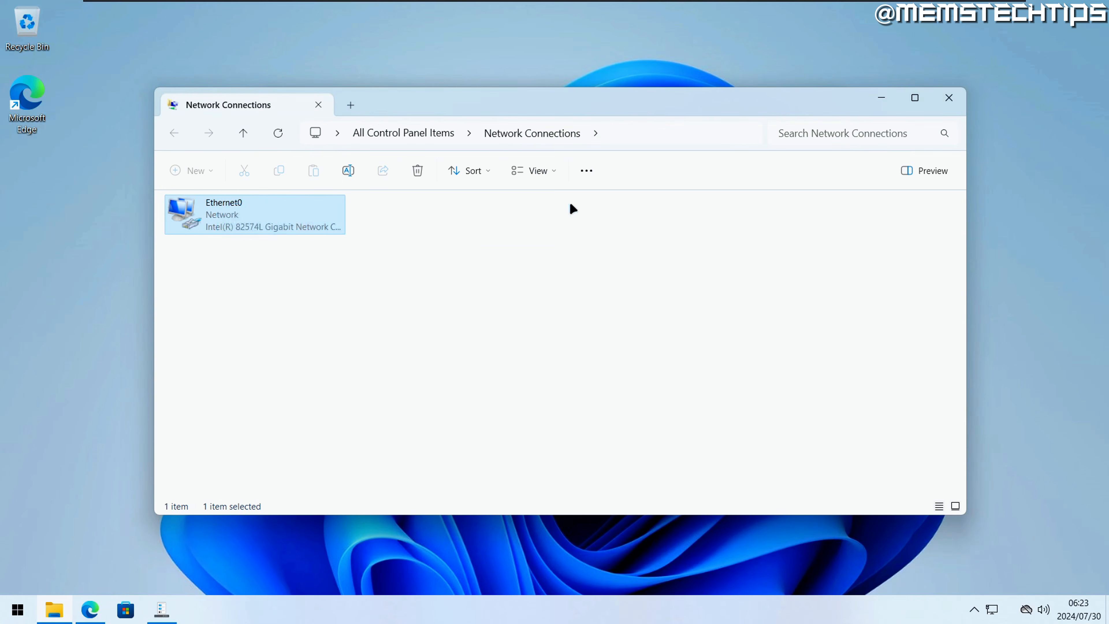
{"action": "left_click", "coordinate": [369, 312]}
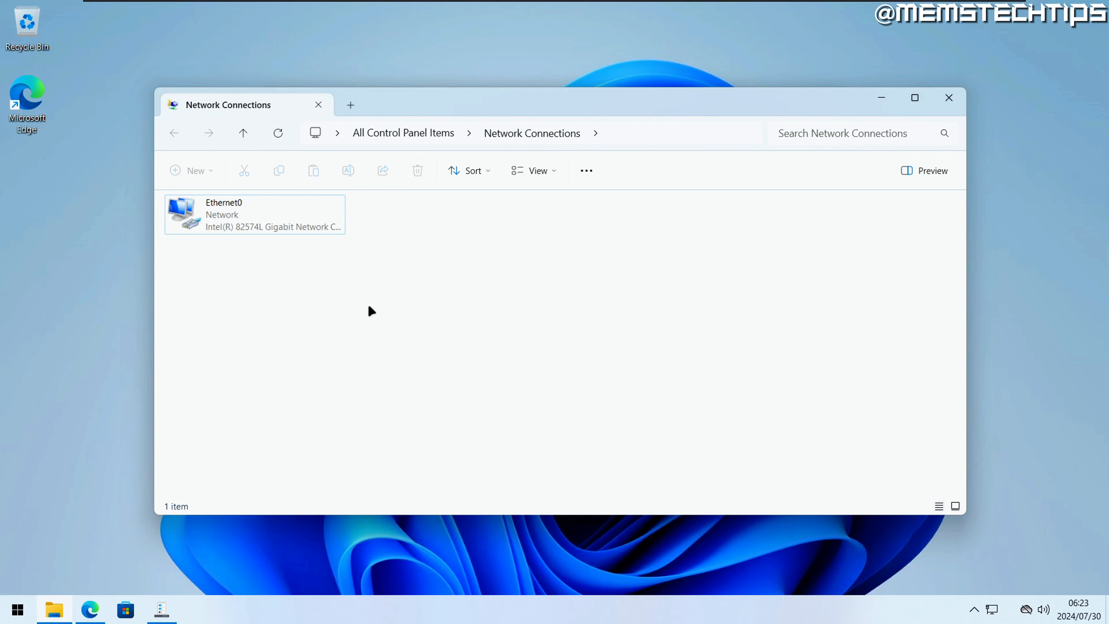
Close the Network Connections window and make Open Network & Internet settings lead to Network and Sharing Center in Control Panel.
{"action": "left_click", "coordinate": [950, 99]}
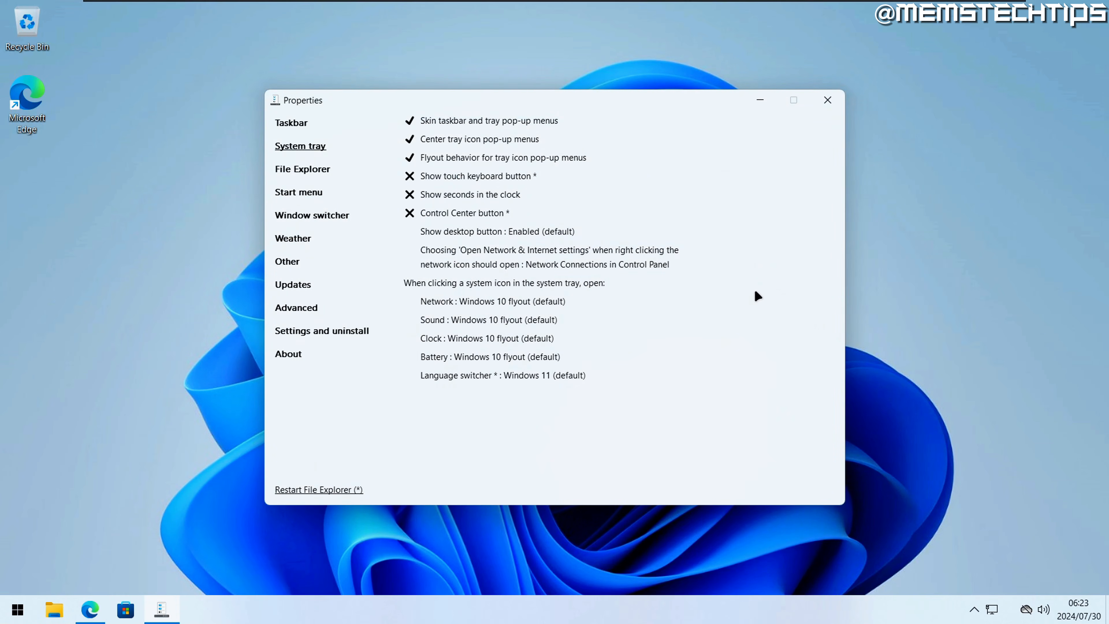
{"action": "left_click", "coordinate": [571, 267]}
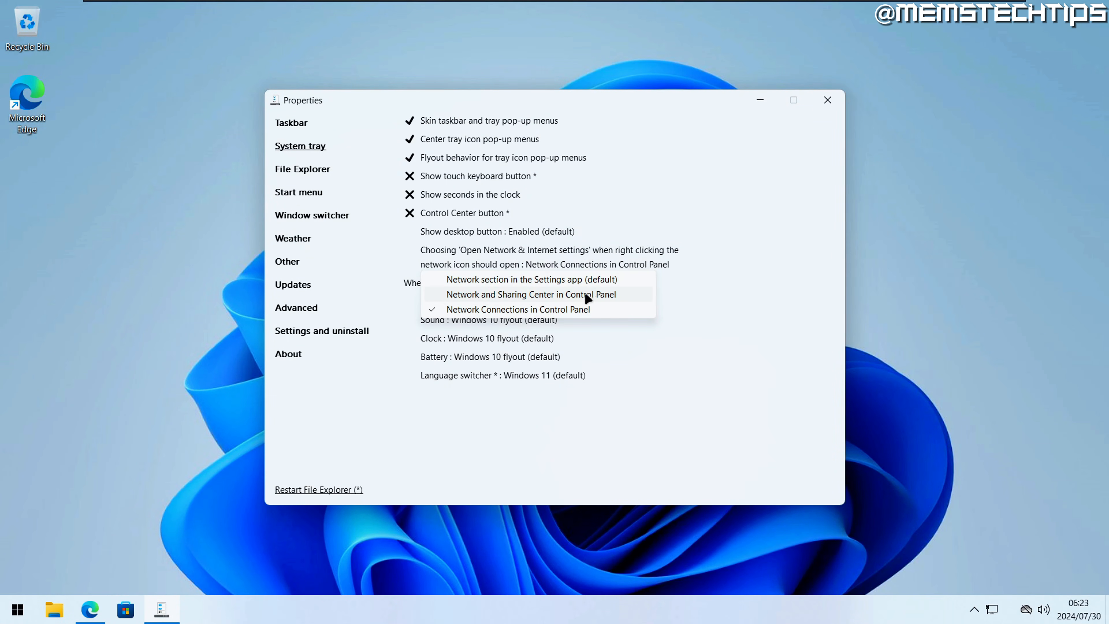
{"action": "left_click", "coordinate": [562, 295]}
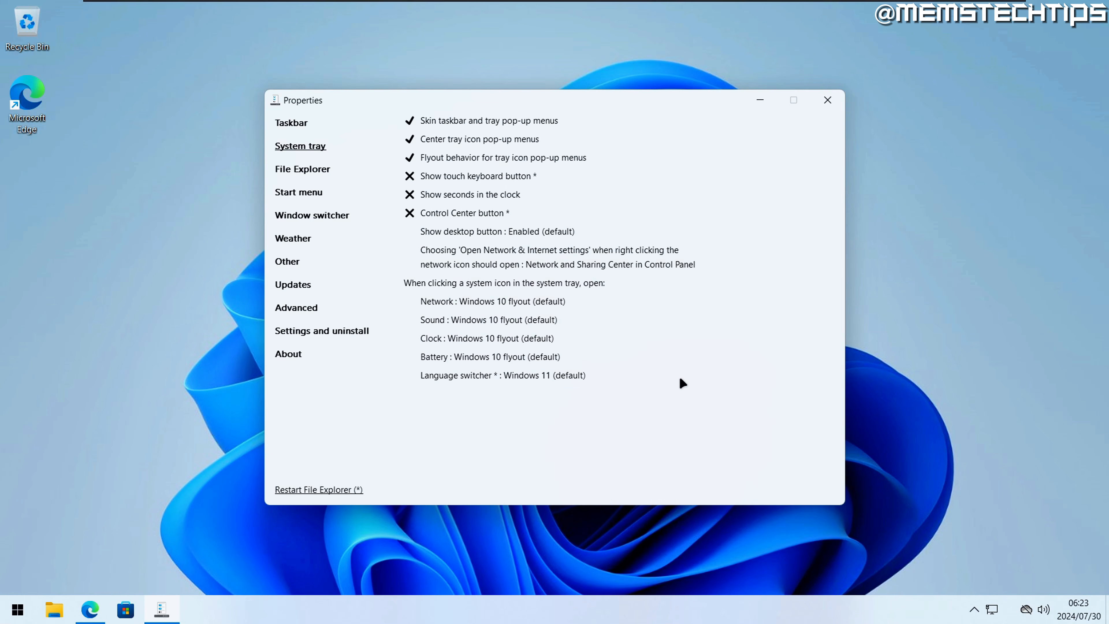
Look at the current flyouts of the network icon, the clock and the sound icon in the system tray.
{"action": "left_click", "coordinate": [993, 611]}
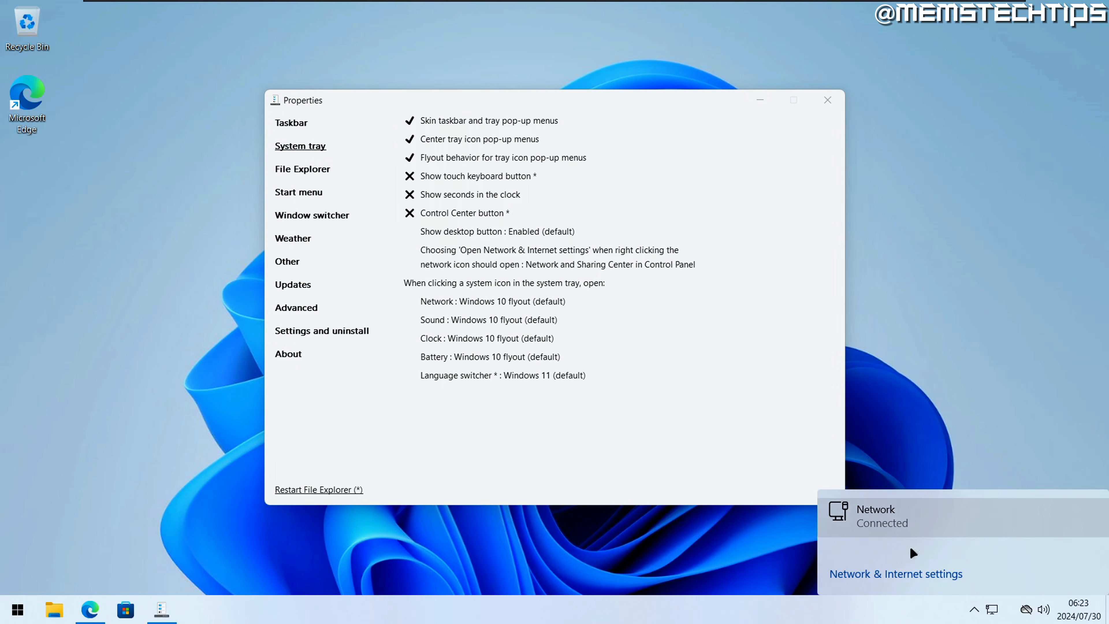
{"action": "left_click", "coordinate": [1080, 615]}
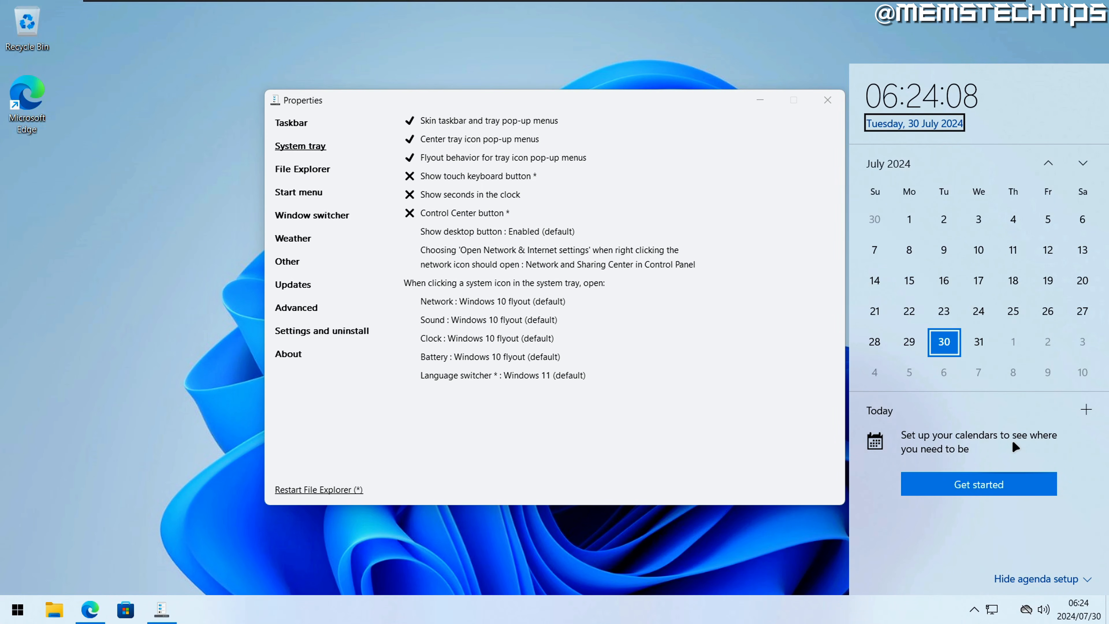
{"action": "left_click", "coordinate": [1044, 610]}
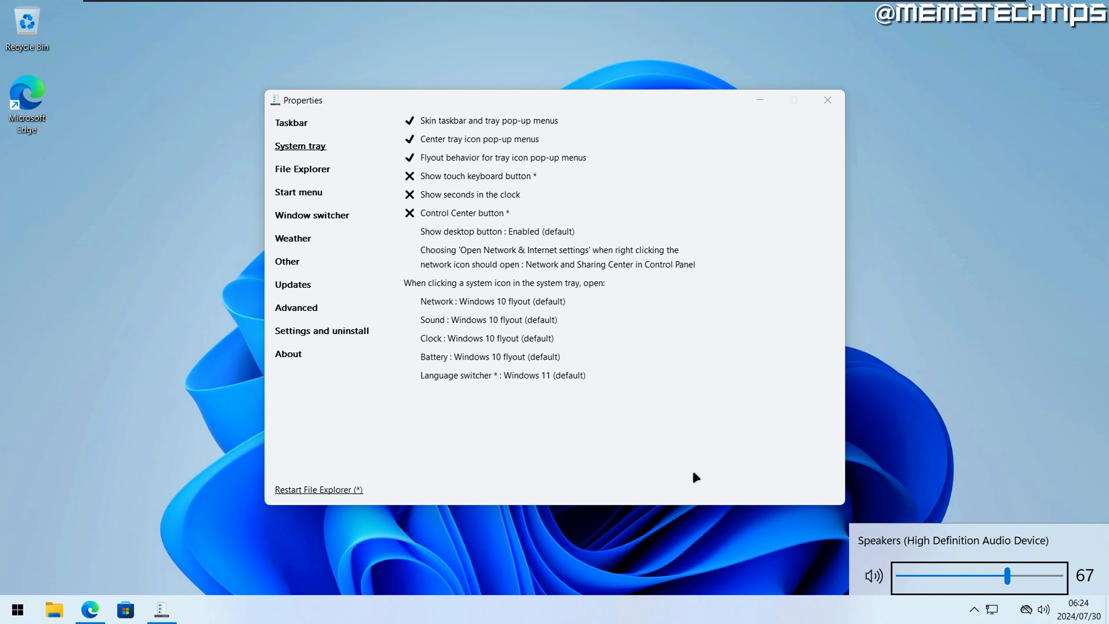
Try the Windows 8 flyout for the network icon and return it to the Windows 10 flyout.
{"action": "left_click", "coordinate": [502, 300]}
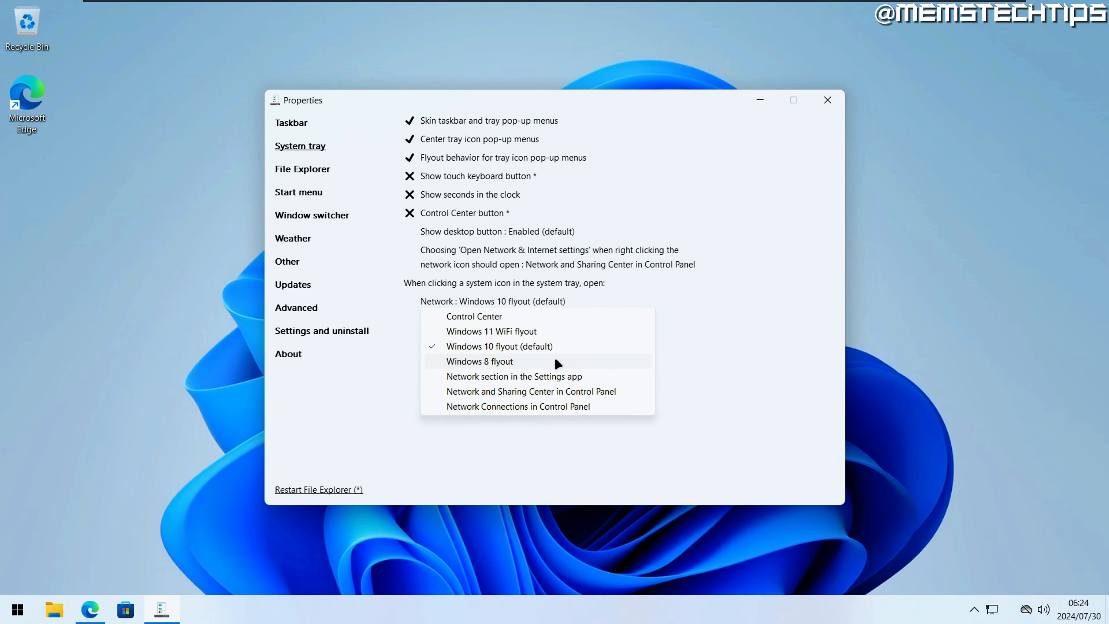
{"action": "left_click", "coordinate": [510, 361]}
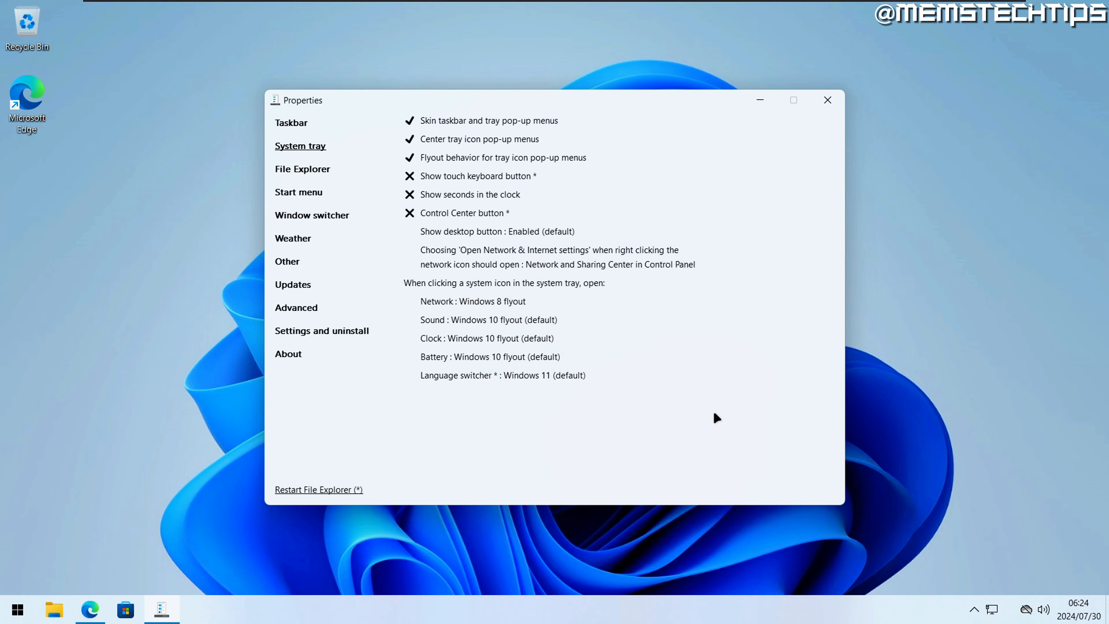
{"action": "left_click", "coordinate": [992, 609]}
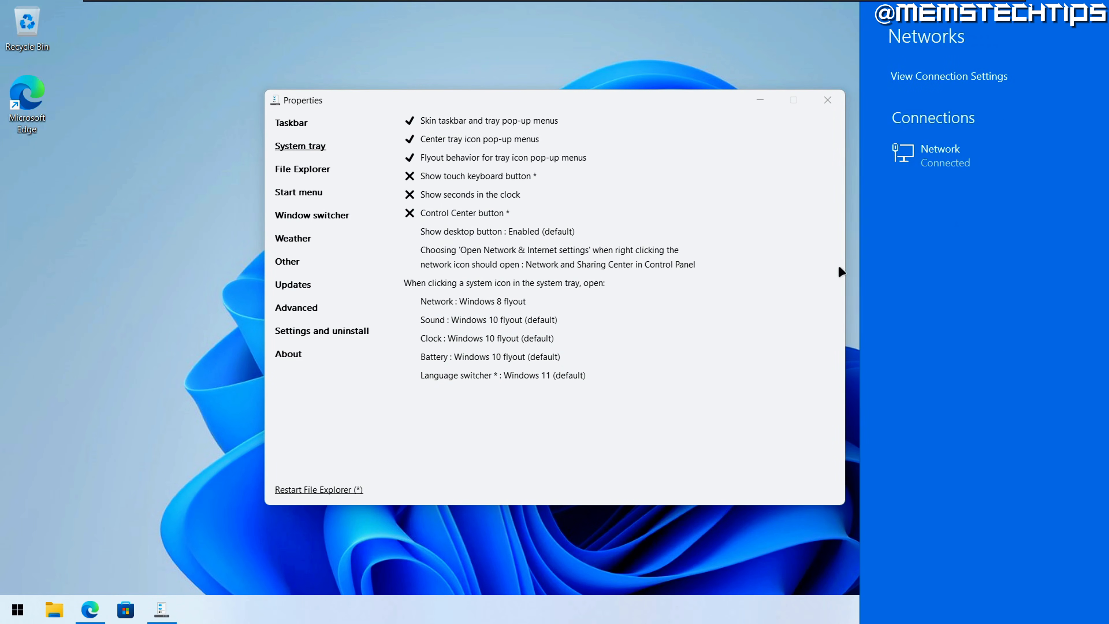
{"action": "left_click", "coordinate": [508, 301]}
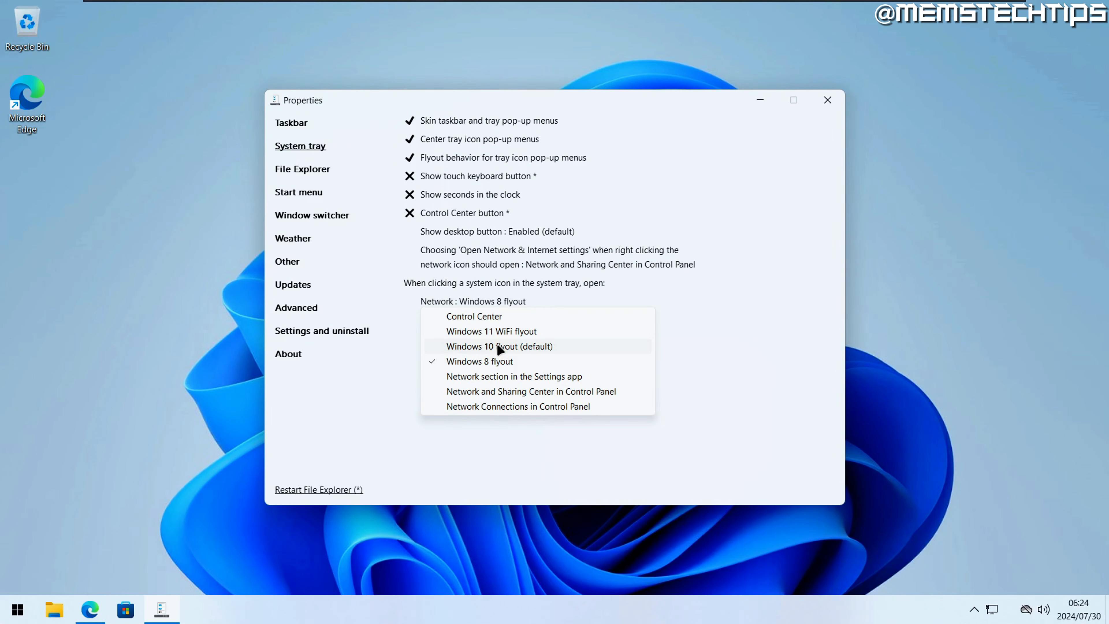
{"action": "left_click", "coordinate": [481, 346]}
{"action": "left_click", "coordinate": [516, 301]}
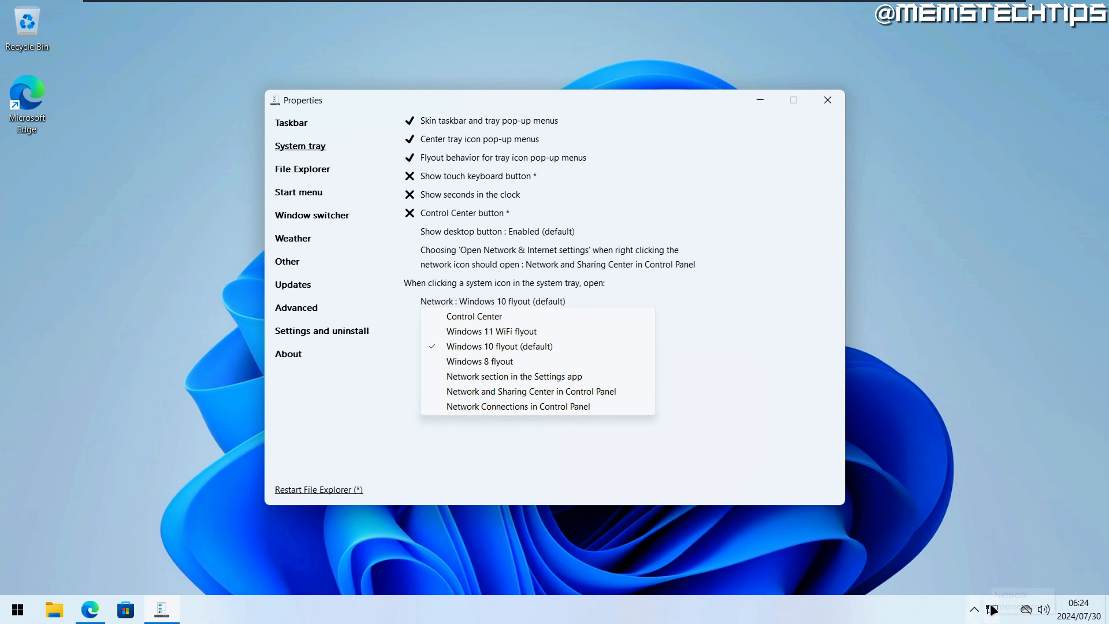
{"action": "left_click", "coordinate": [699, 414]}
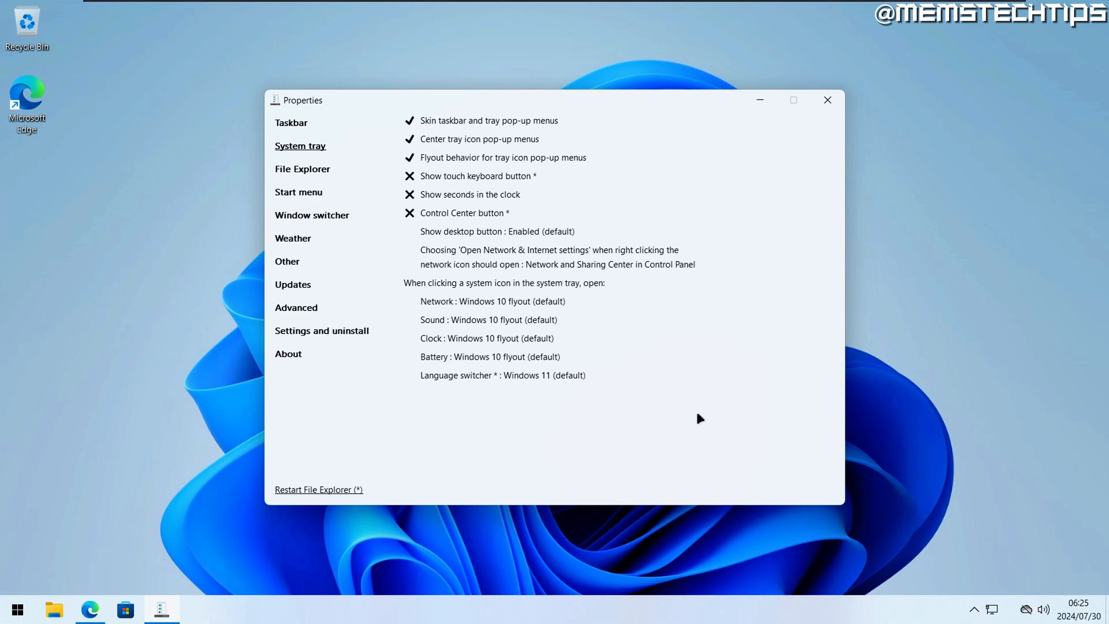
Try the Windows 7 flyout for the sound icon, return it to the Windows 10 flyout, and test each from the tray.
{"action": "left_click", "coordinate": [488, 319]}
{"action": "left_click", "coordinate": [478, 348]}
{"action": "left_click", "coordinate": [1044, 610]}
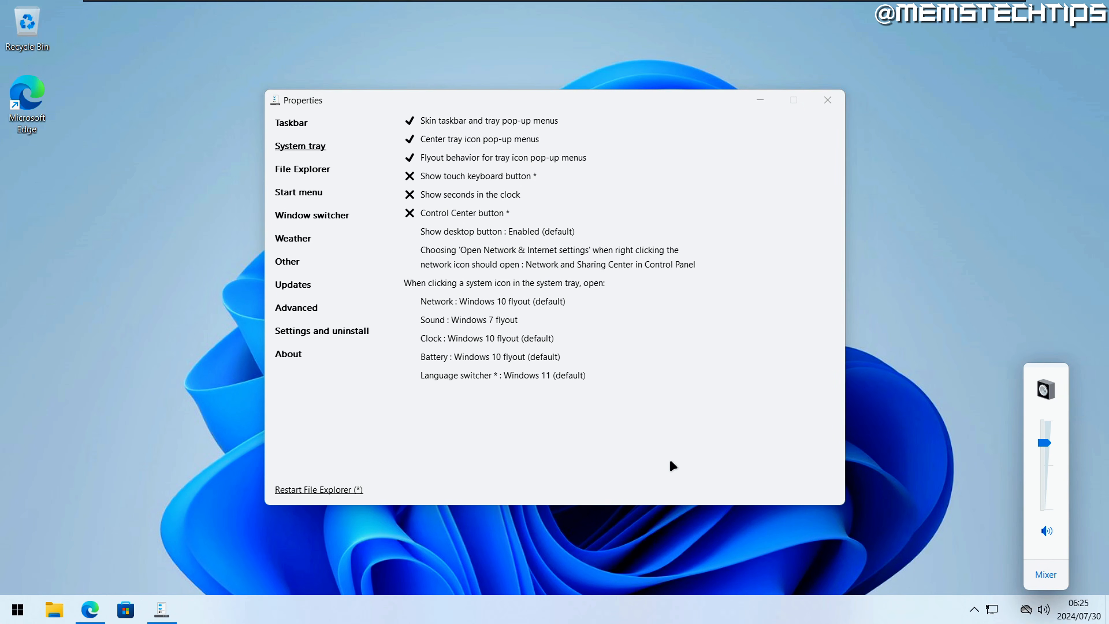
{"action": "left_click", "coordinate": [636, 459]}
{"action": "left_click", "coordinate": [485, 319]}
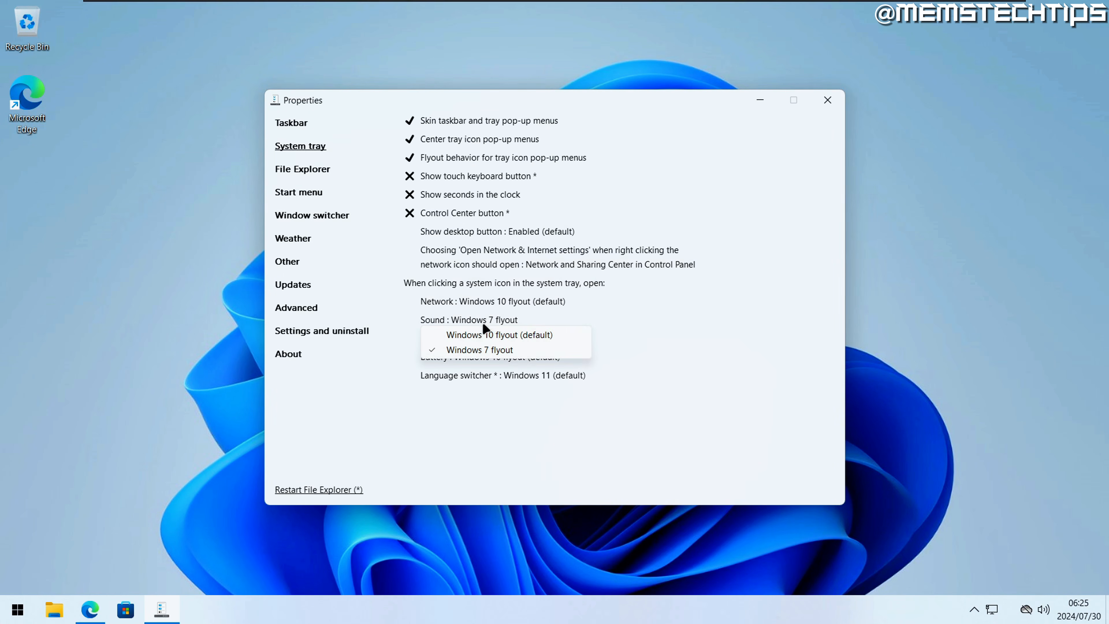
{"action": "left_click", "coordinate": [488, 331]}
{"action": "left_click", "coordinate": [1043, 609]}
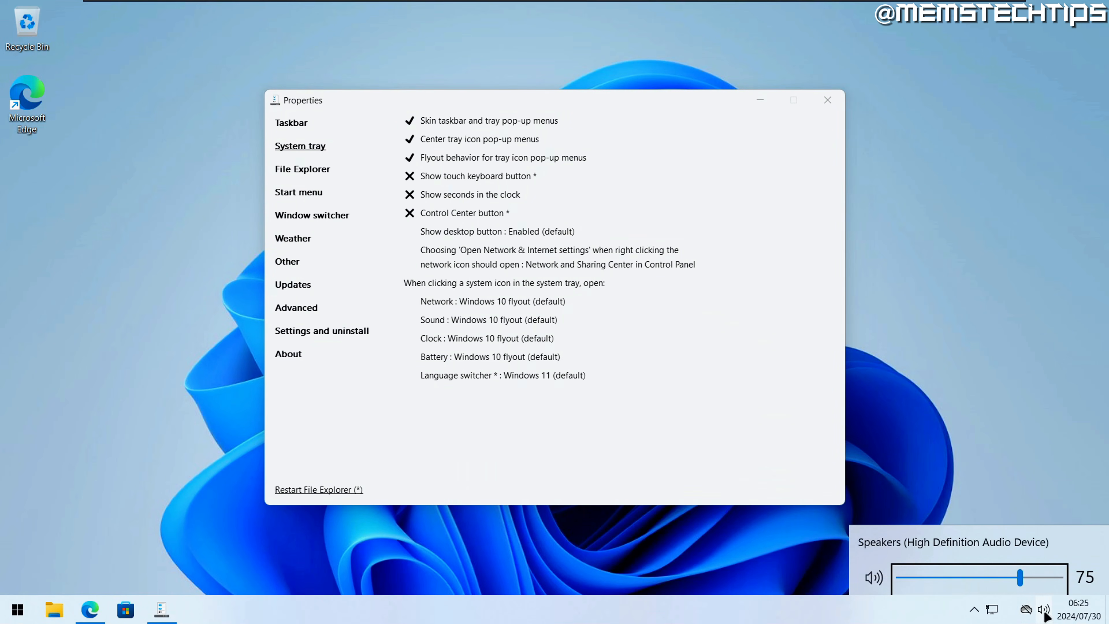
{"action": "left_click", "coordinate": [498, 336]}
Make the clock open the Windows 11 flyout and test it from the system tray.
{"action": "left_click", "coordinate": [491, 338]}
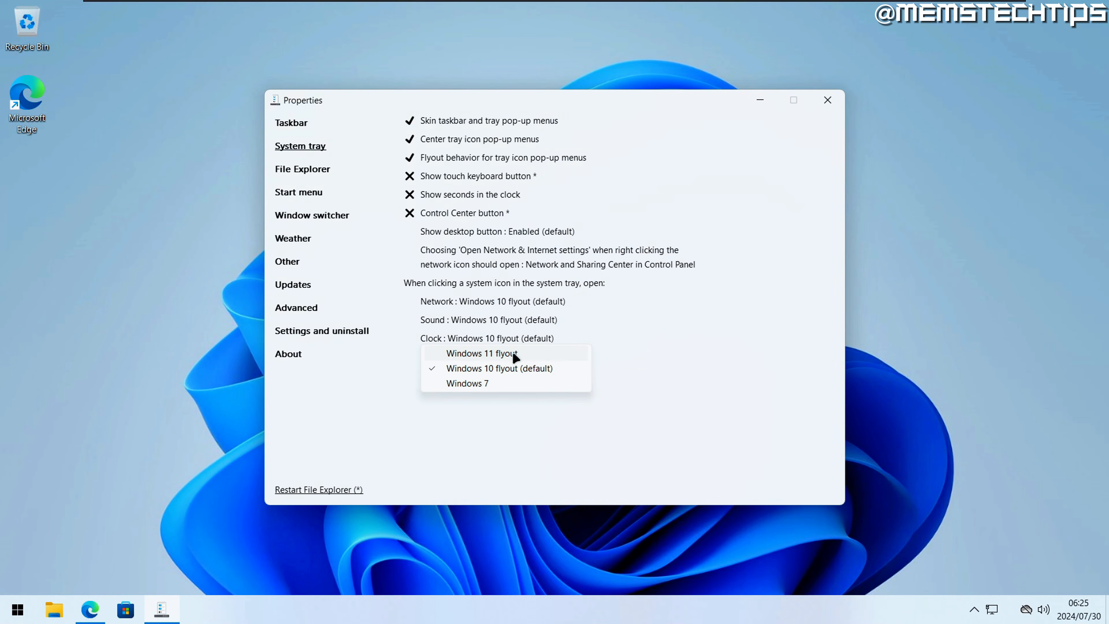
{"action": "left_click", "coordinate": [493, 357]}
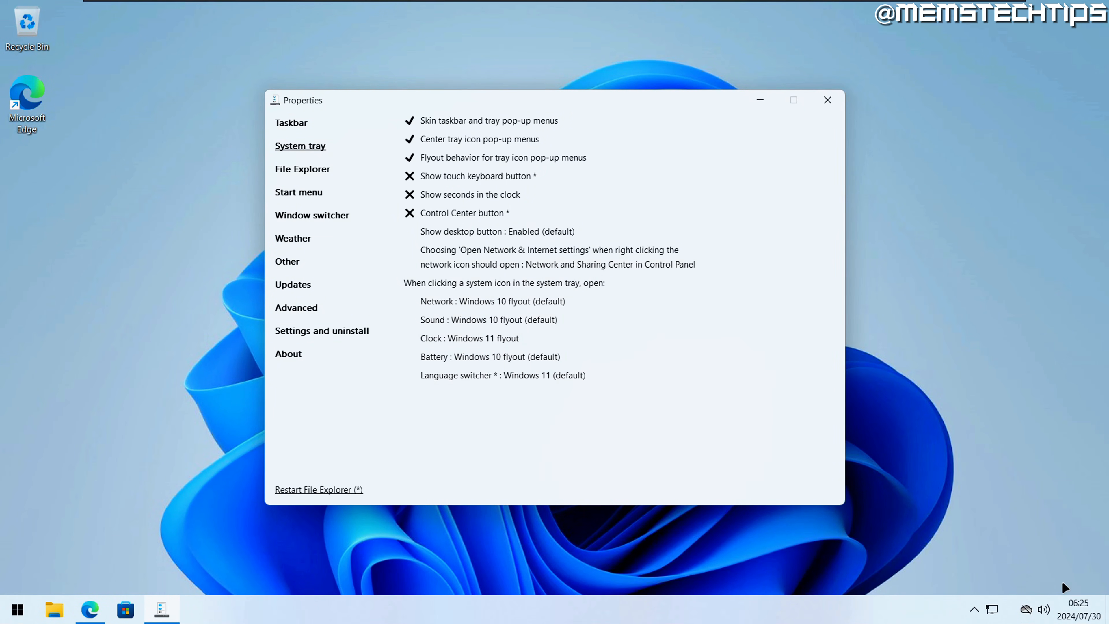
{"action": "left_click", "coordinate": [1074, 609]}
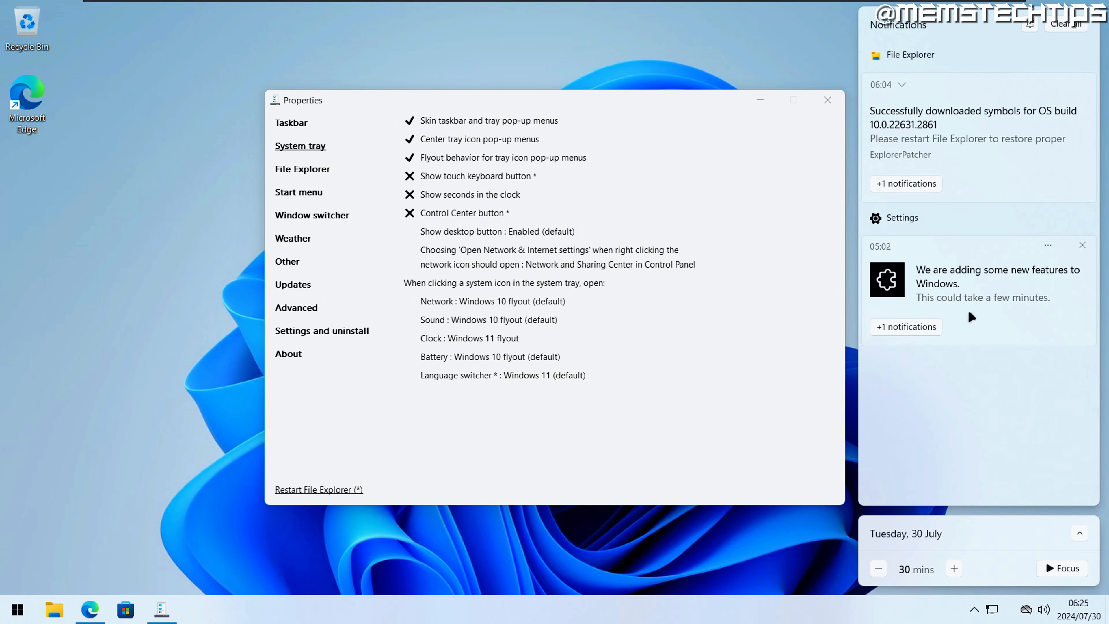
{"action": "left_click", "coordinate": [741, 458]}
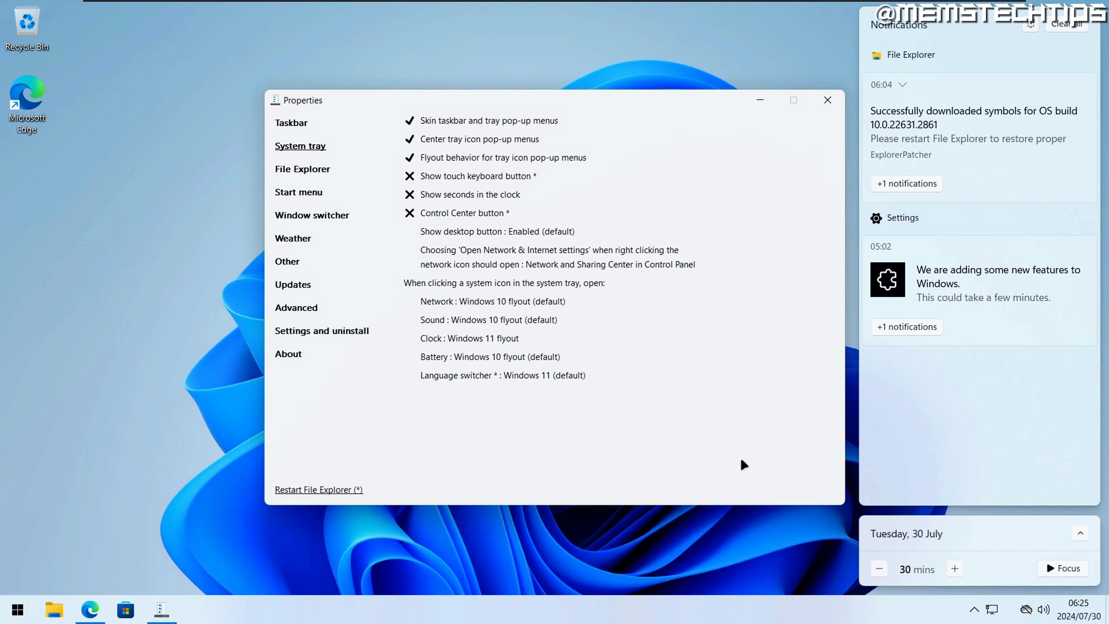
Change the clock's flyout style to Windows 7 and test it from the system tray.
{"action": "left_click", "coordinate": [502, 338]}
{"action": "left_click", "coordinate": [486, 383]}
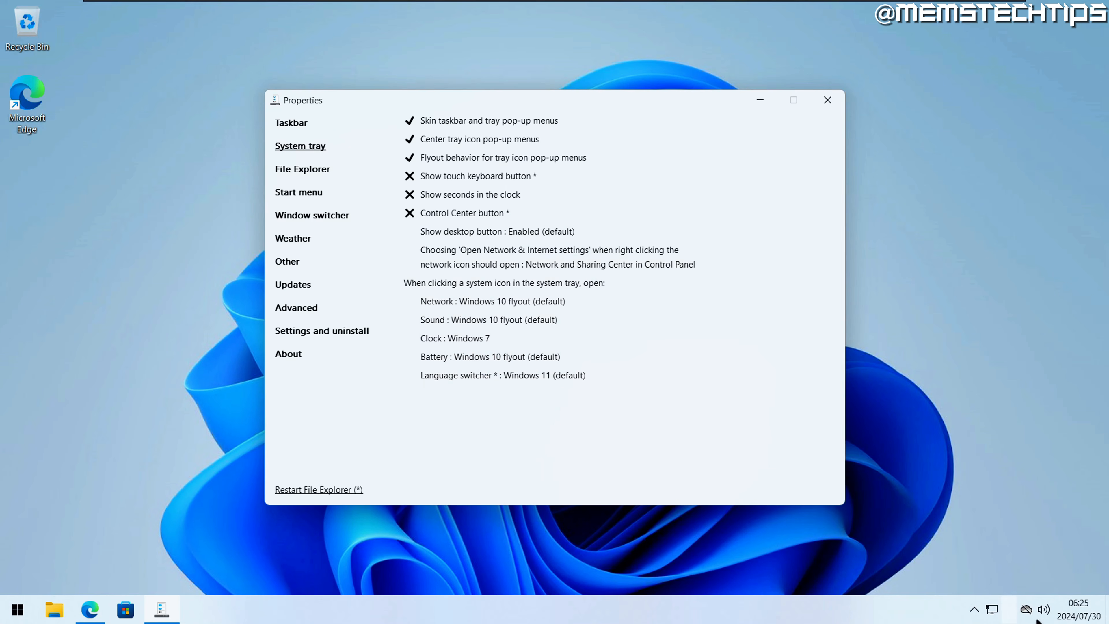
{"action": "left_click", "coordinate": [1078, 609]}
Set the clock back to the Windows 10 flyout, test it from the system tray, and dismiss the calendar.
{"action": "left_click", "coordinate": [472, 338]}
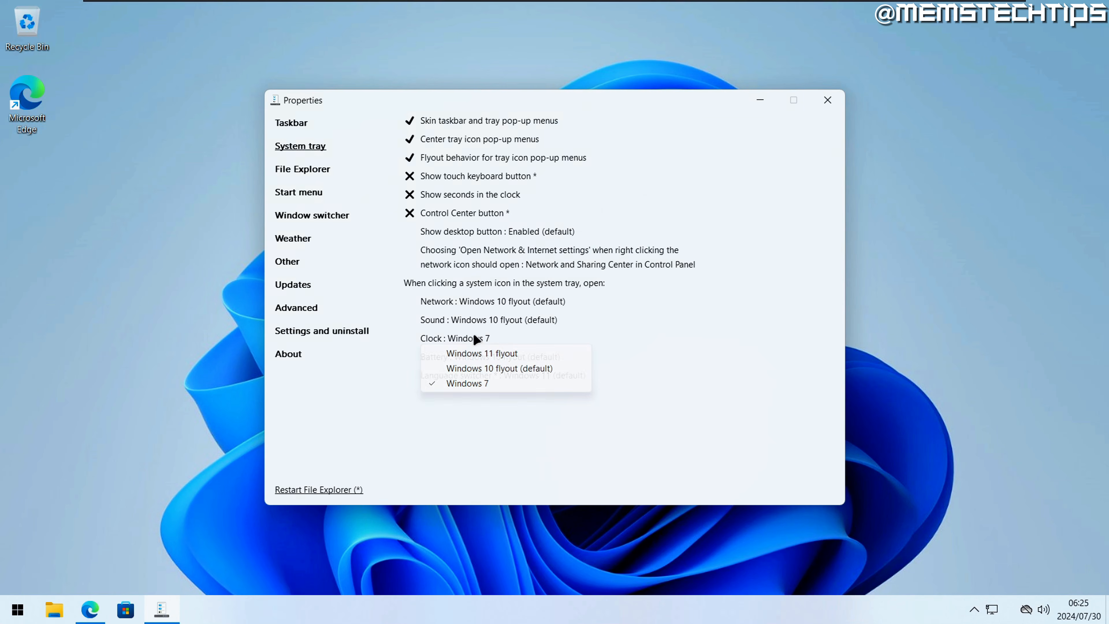
{"action": "left_click", "coordinate": [499, 369]}
{"action": "left_click", "coordinate": [1077, 608]}
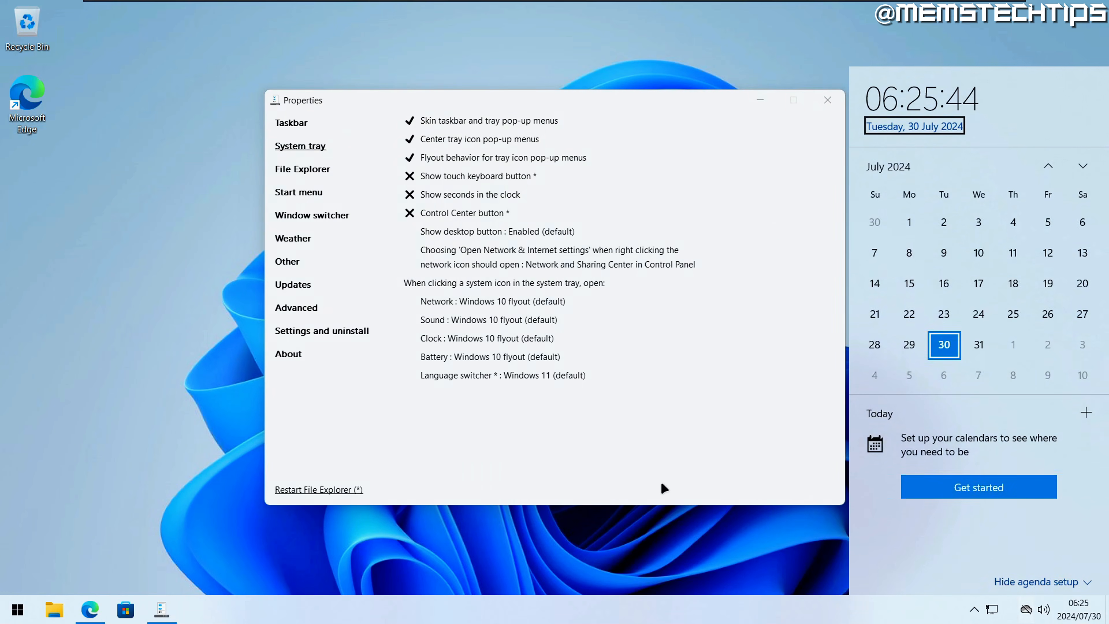
{"action": "left_click", "coordinate": [581, 457]}
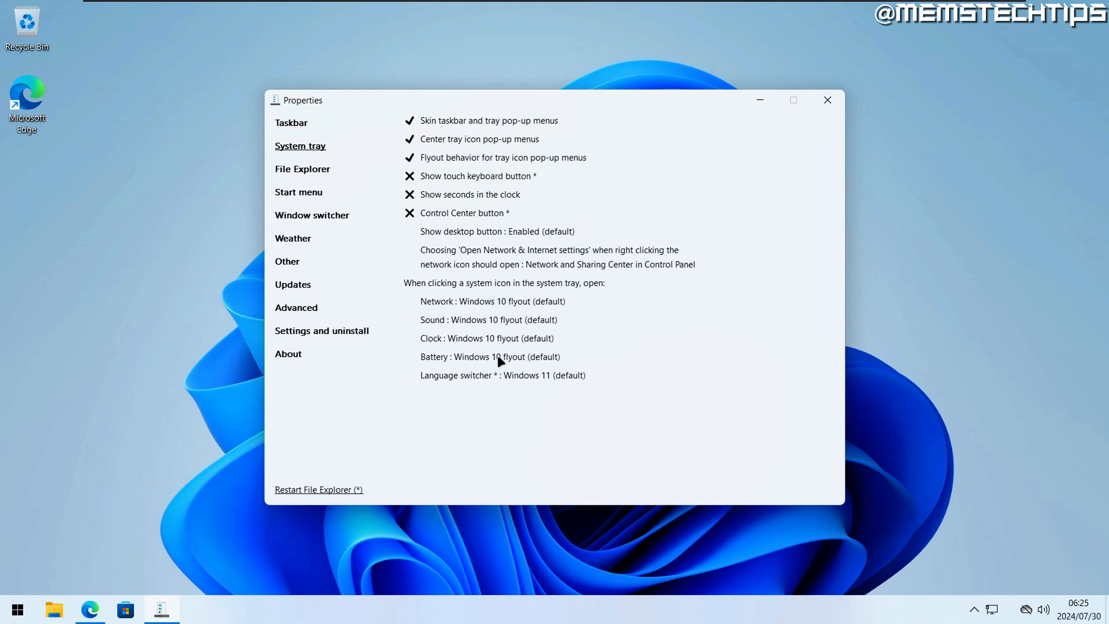
Look at the flyout options for the battery icon and leave the setting as it is.
{"action": "left_click", "coordinate": [541, 355]}
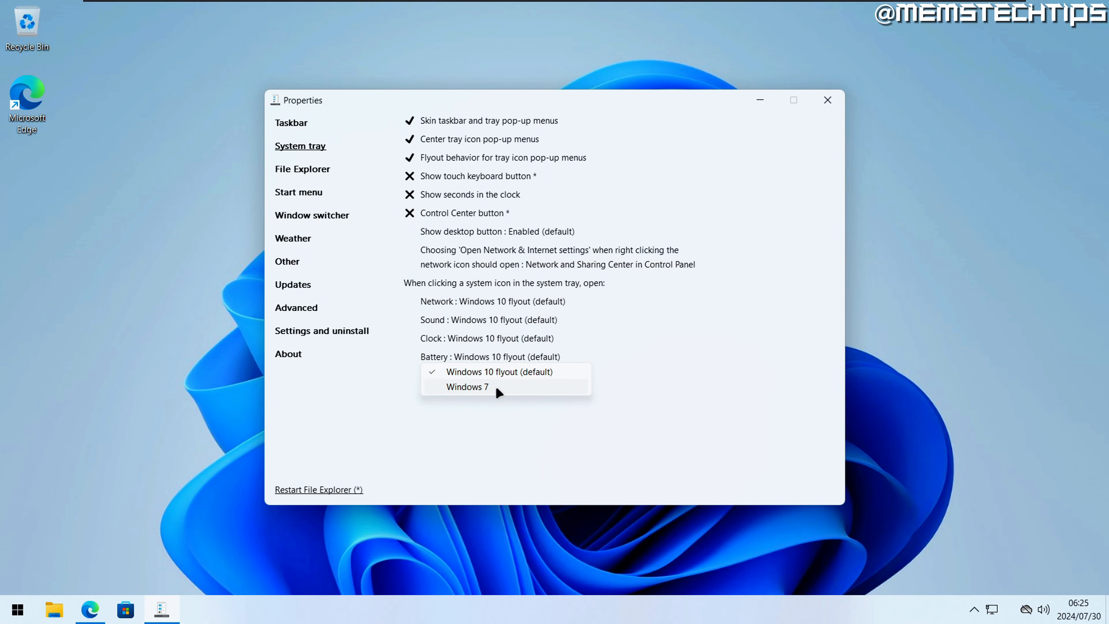
{"action": "left_click", "coordinate": [614, 428]}
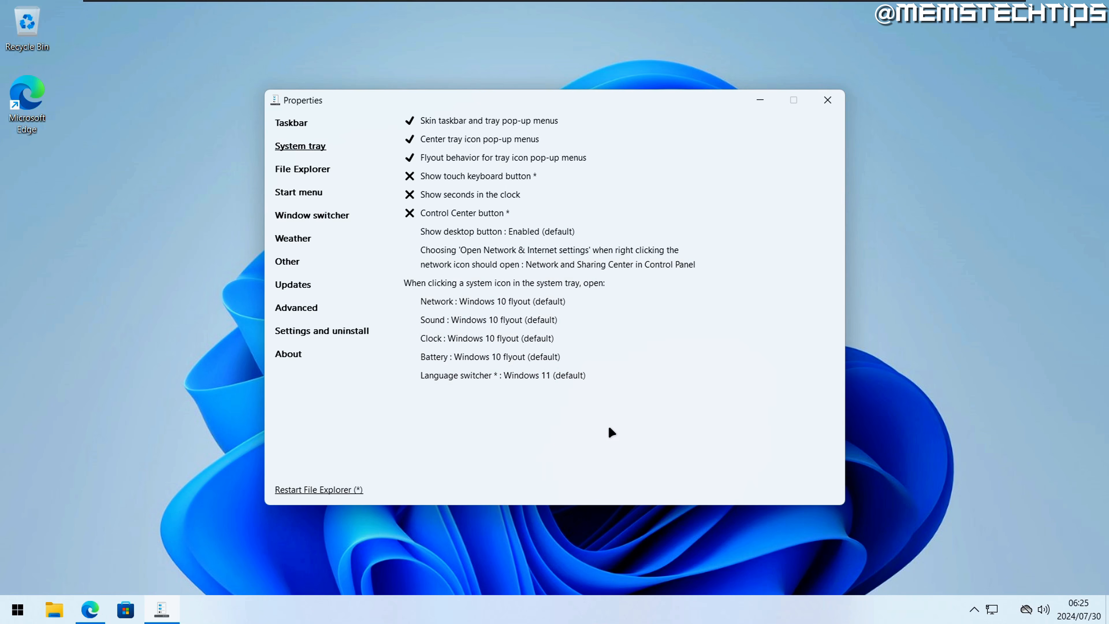
Compare ExplorerPatcher's File Explorer settings with an open File Explorer window, and enable Register as shell extension, allowing the change.
{"action": "left_click", "coordinate": [305, 172]}
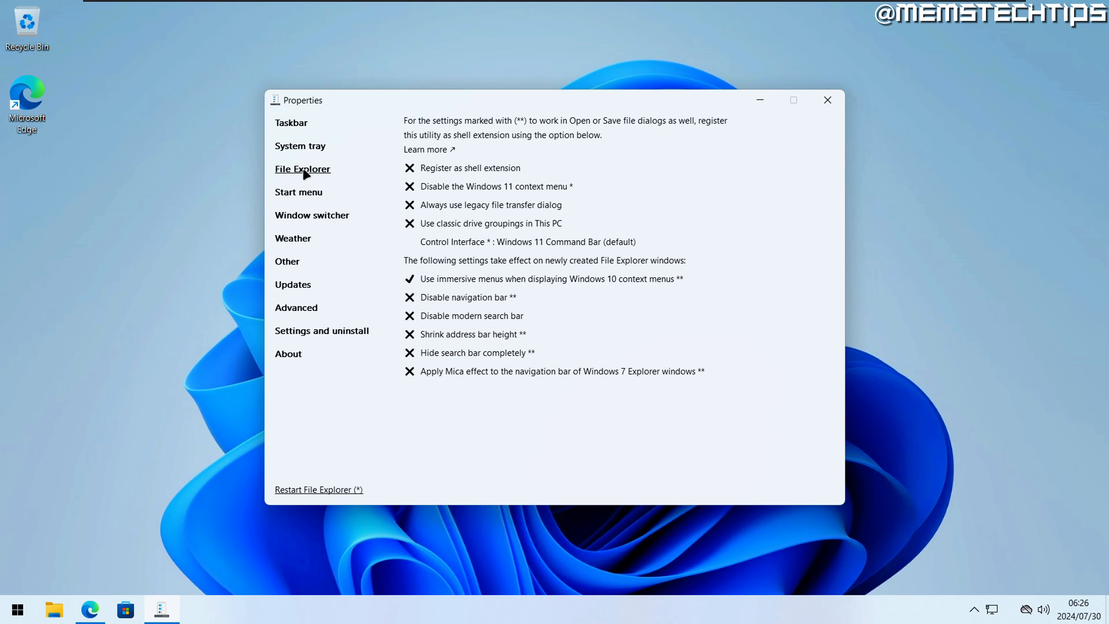
{"action": "left_click", "coordinate": [54, 608]}
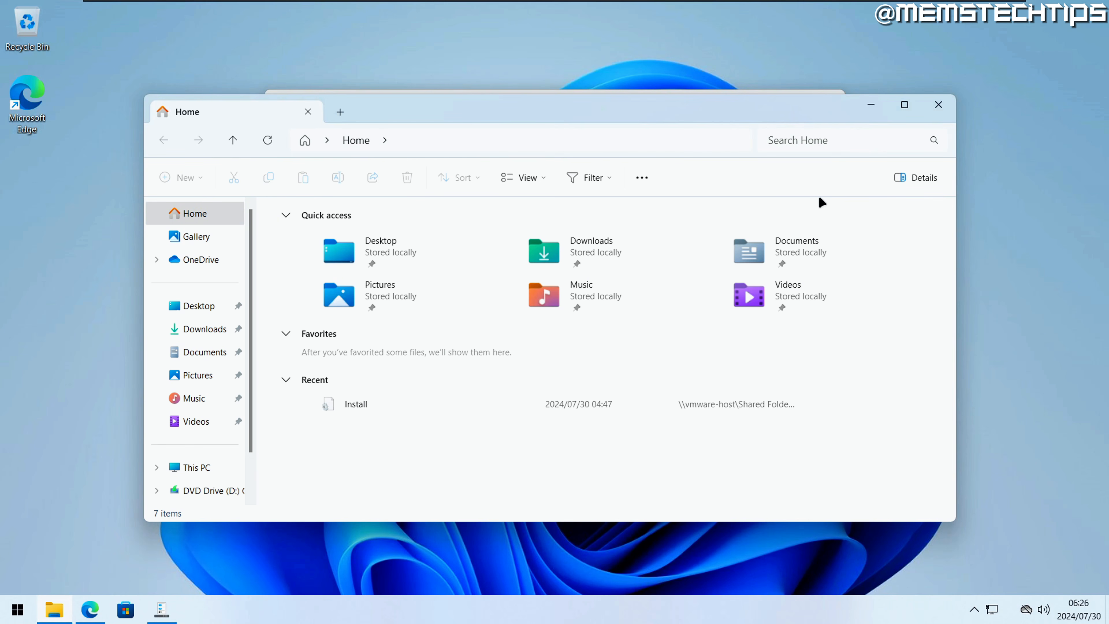
{"action": "left_click", "coordinate": [163, 609]}
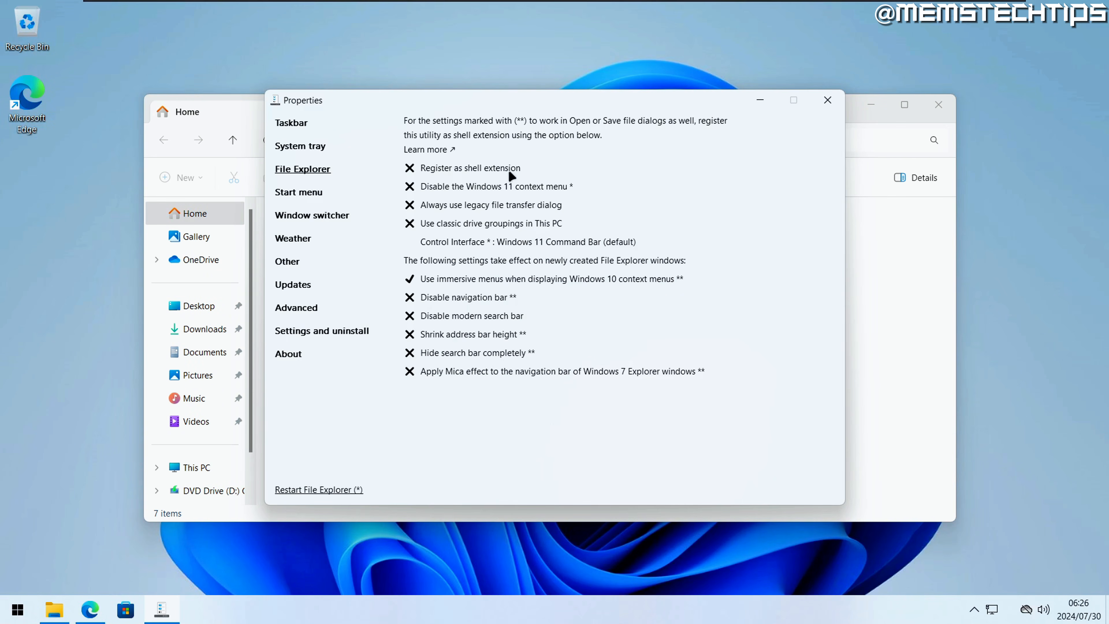
{"action": "left_click", "coordinate": [437, 169]}
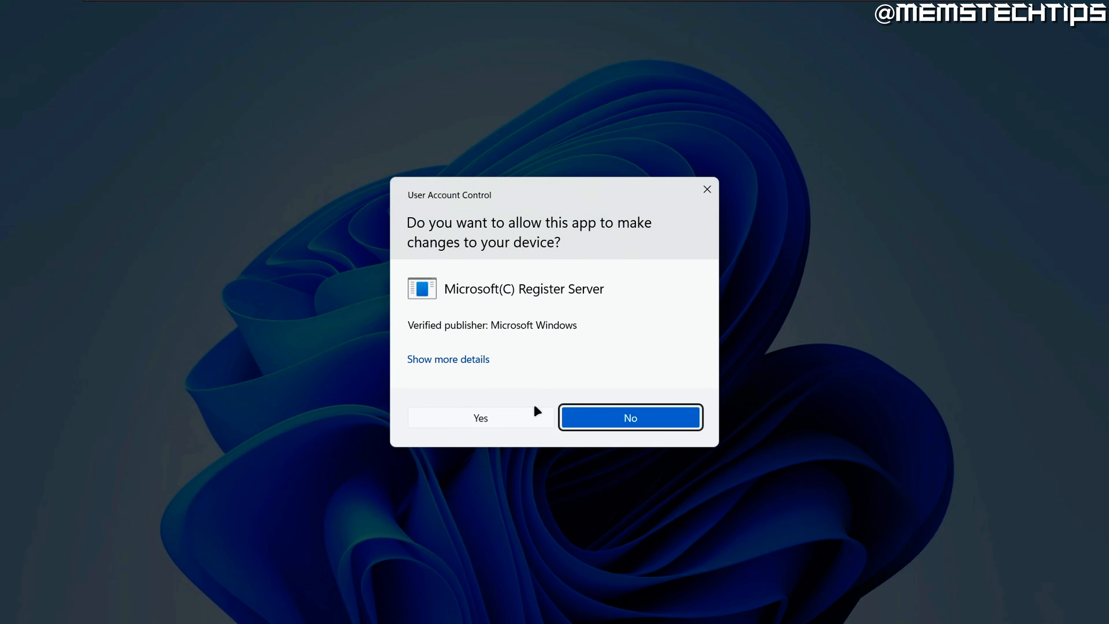
{"action": "left_click", "coordinate": [516, 415]}
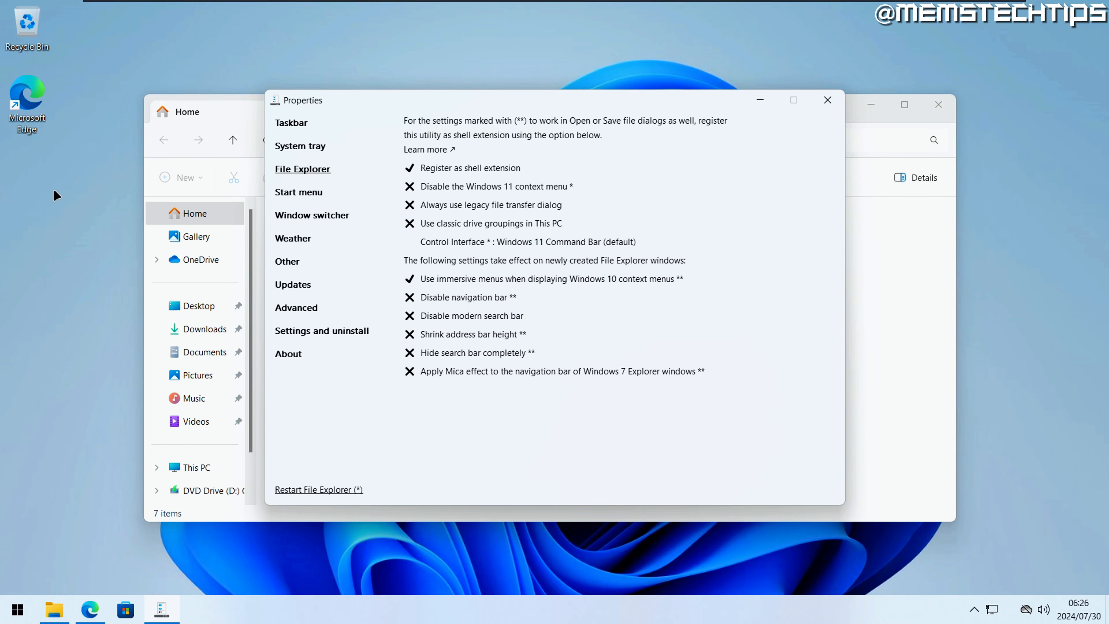
Look at the desktop's current context menu.
{"action": "right_click", "coordinate": [34, 193]}
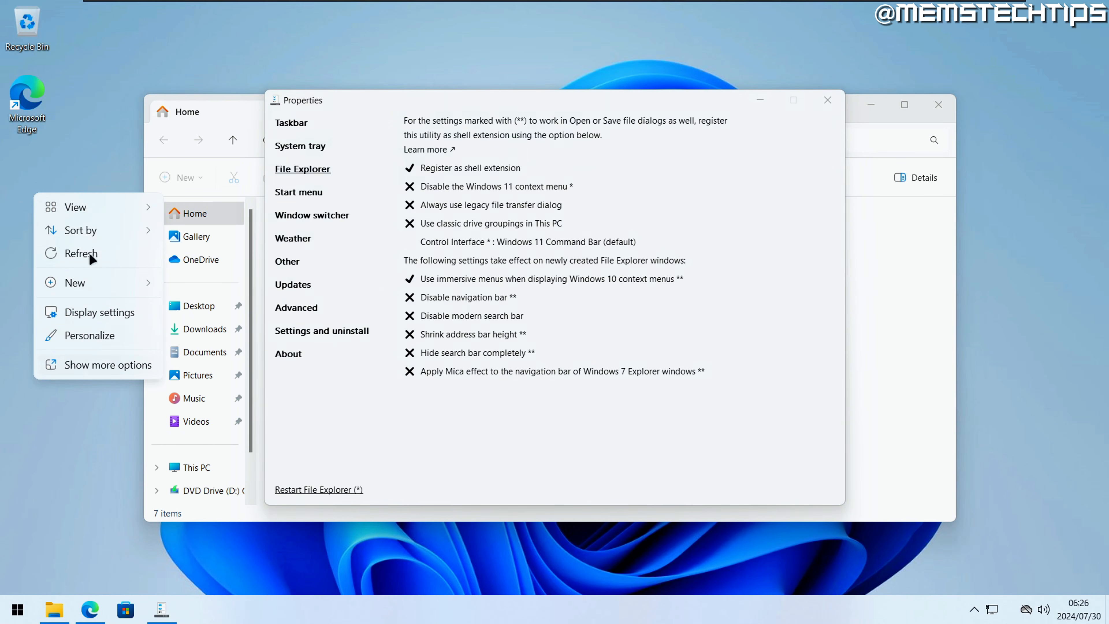
{"action": "left_click", "coordinate": [81, 216]}
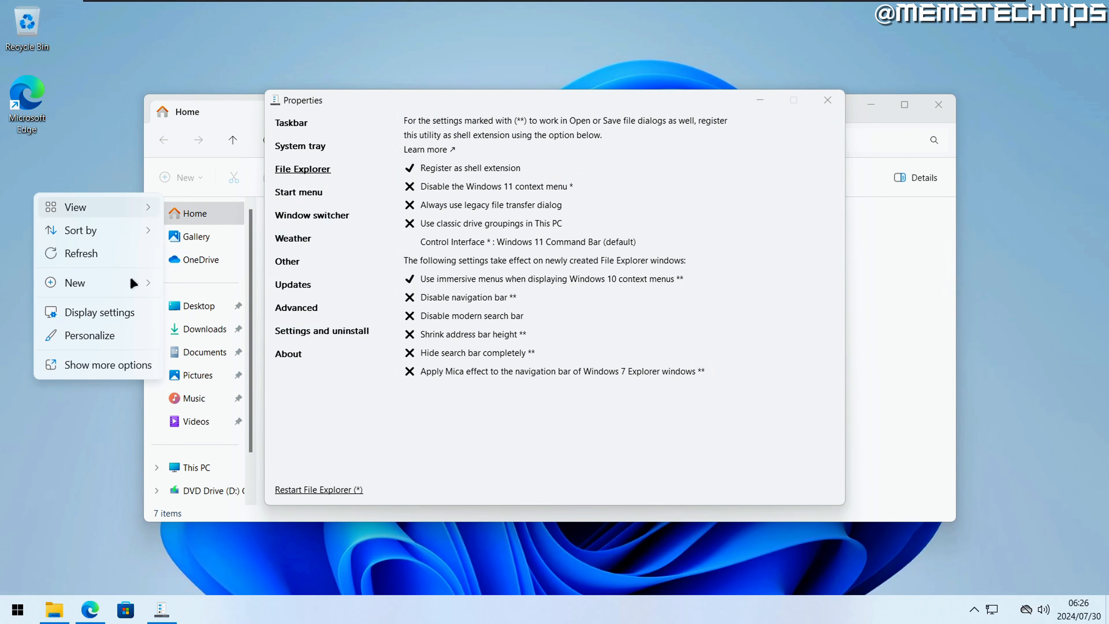
Enable Disable the Windows 11 context menu, restart File Explorer, and check the desktop's context menu.
{"action": "left_click", "coordinate": [432, 189]}
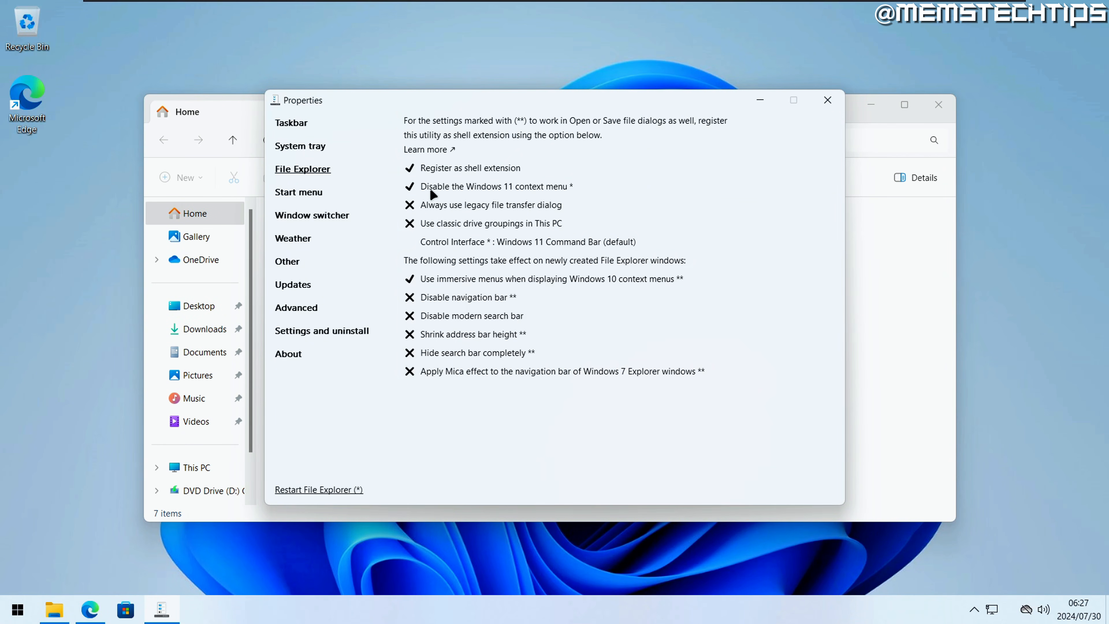
{"action": "left_click", "coordinate": [319, 490]}
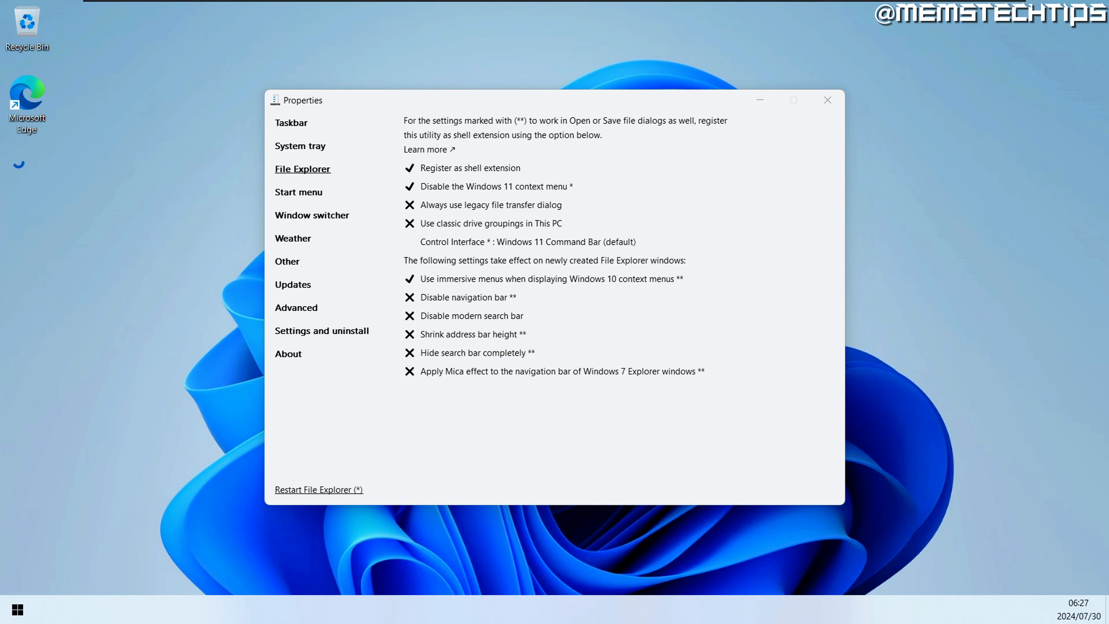
{"action": "right_click", "coordinate": [20, 162]}
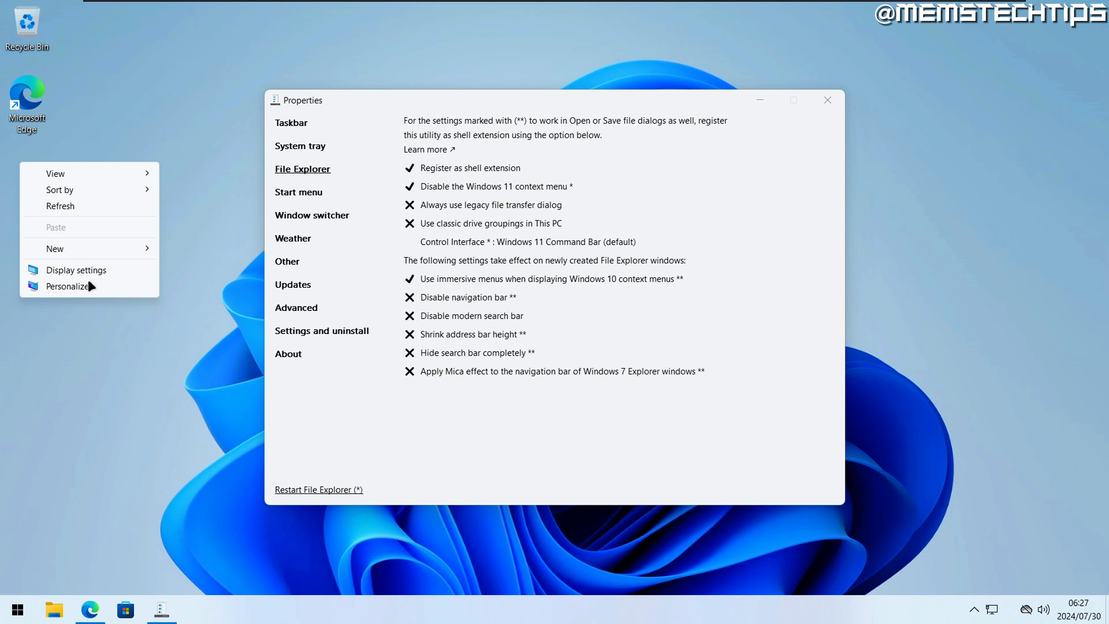
Check the context menu of the Microsoft Edge desktop shortcut and close it.
{"action": "right_click", "coordinate": [22, 94]}
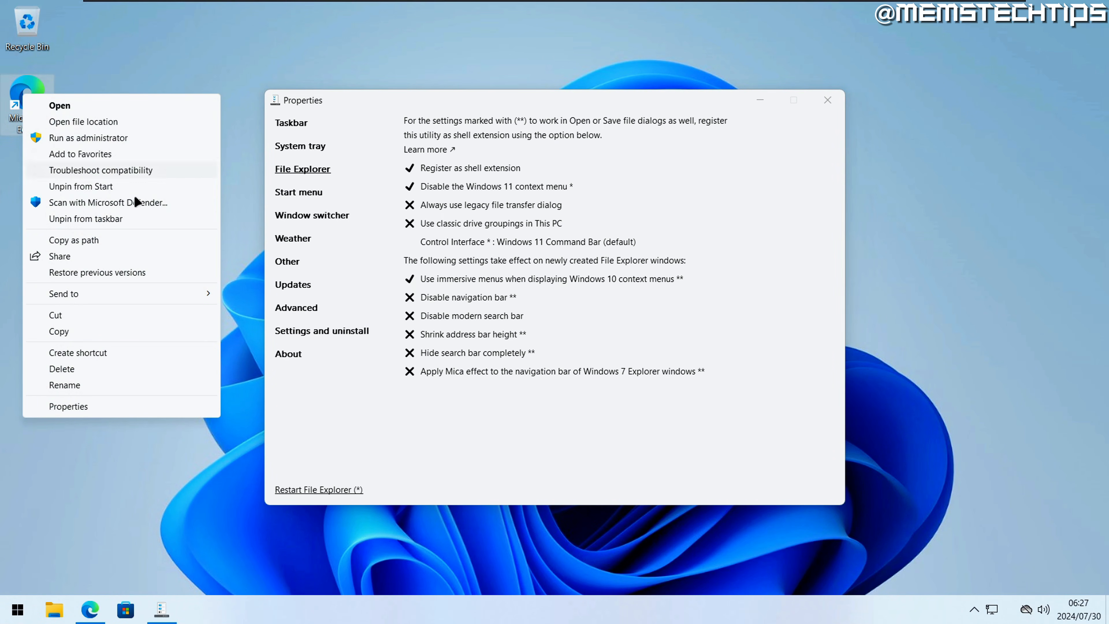
{"action": "left_click", "coordinate": [457, 419]}
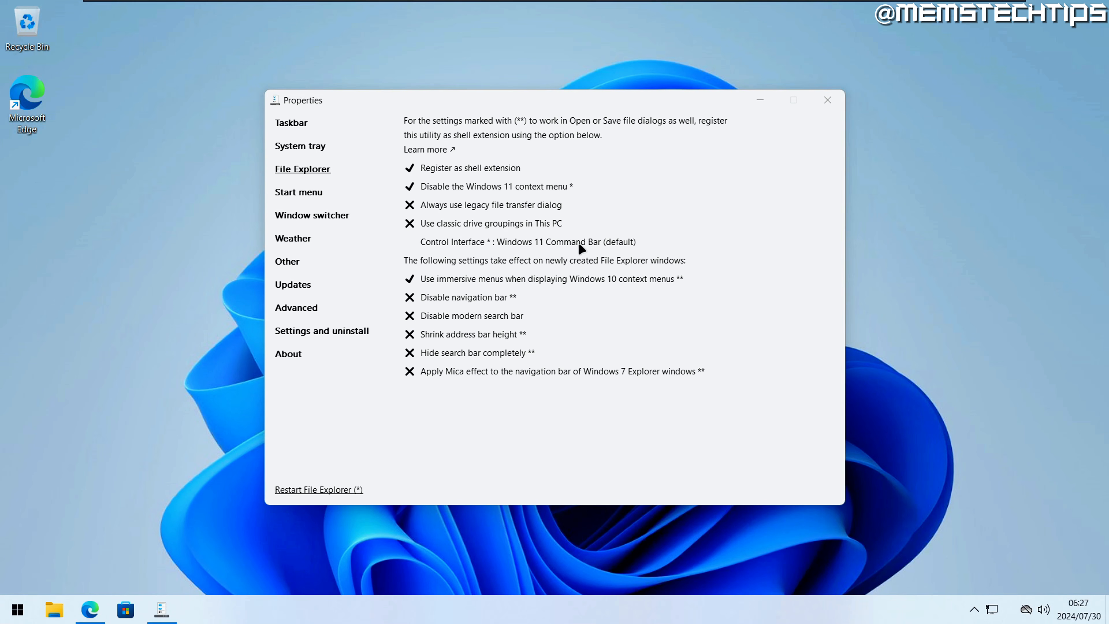
Enable Use classic drive groupings in This PC, restart File Explorer, and check how the drives are grouped in This PC.
{"action": "key", "text": "super+e"}
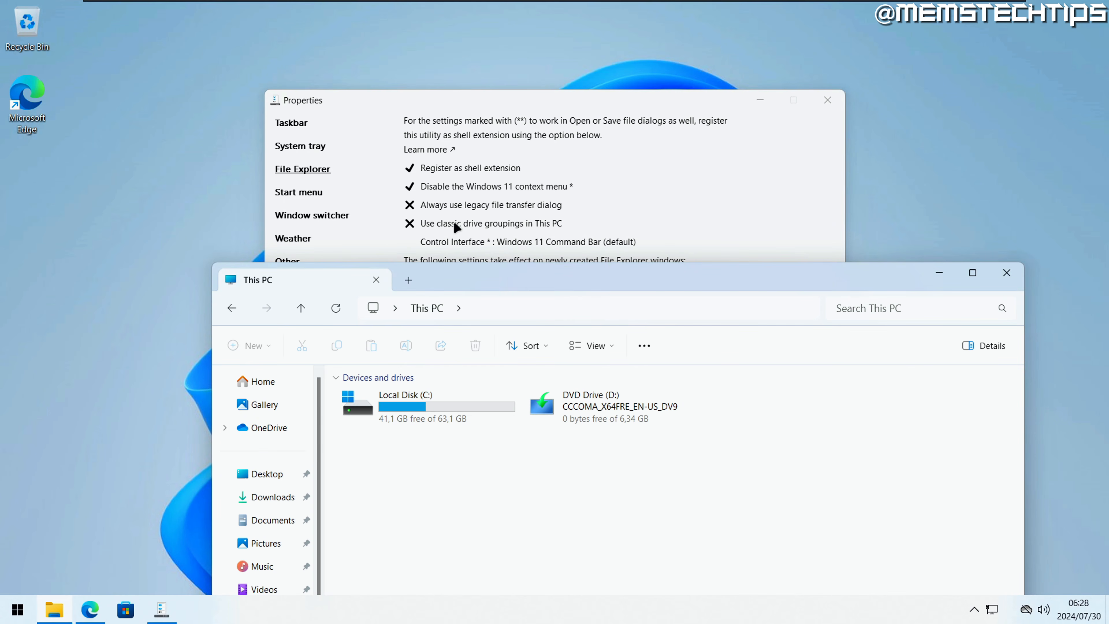
{"action": "left_click", "coordinate": [463, 223]}
{"action": "left_click", "coordinate": [358, 489]}
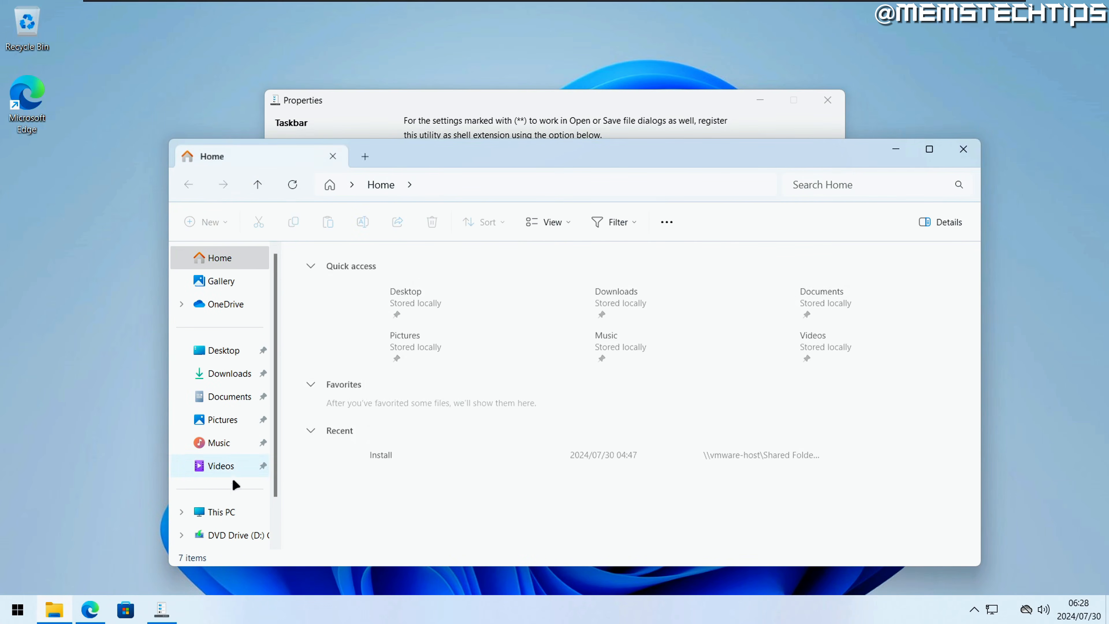
{"action": "left_click", "coordinate": [230, 515]}
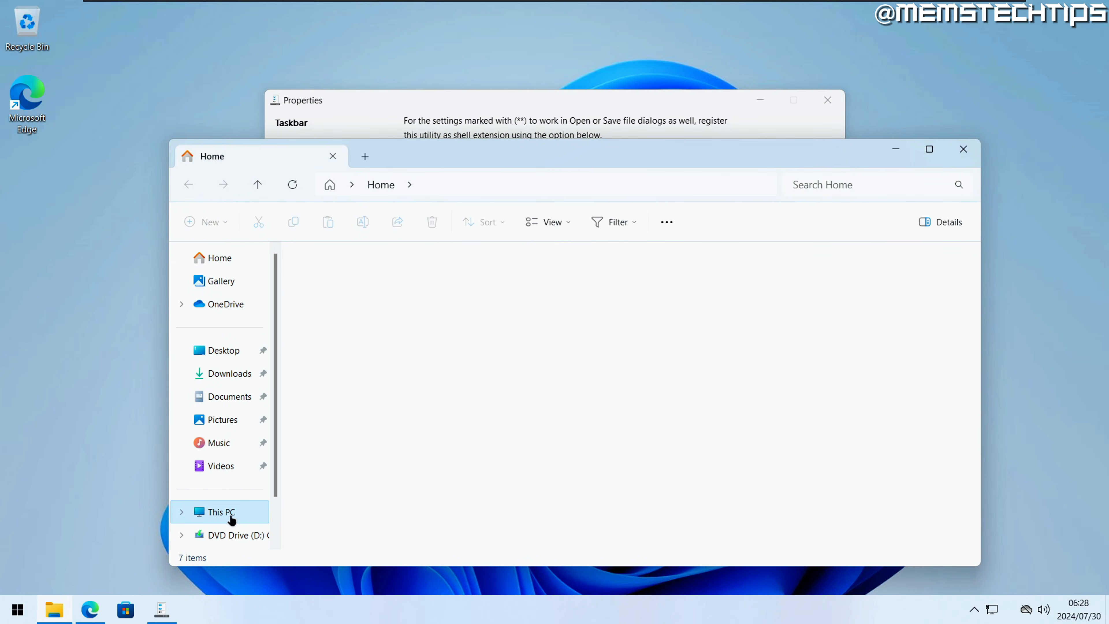
{"action": "left_click_drag", "start_coordinate": [503, 158], "coordinate": [557, 307]}
{"action": "left_click_drag", "start_coordinate": [510, 551], "coordinate": [438, 520]}
{"action": "left_click", "coordinate": [472, 516]}
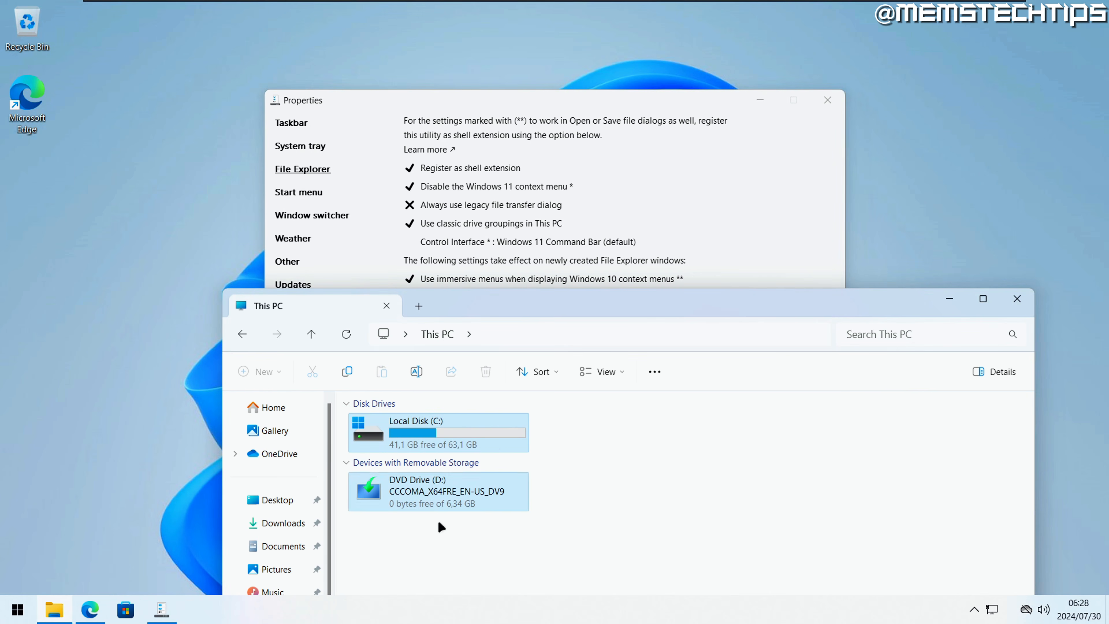
{"action": "left_click_drag", "start_coordinate": [381, 561], "coordinate": [499, 412]}
{"action": "left_click", "coordinate": [454, 530]}
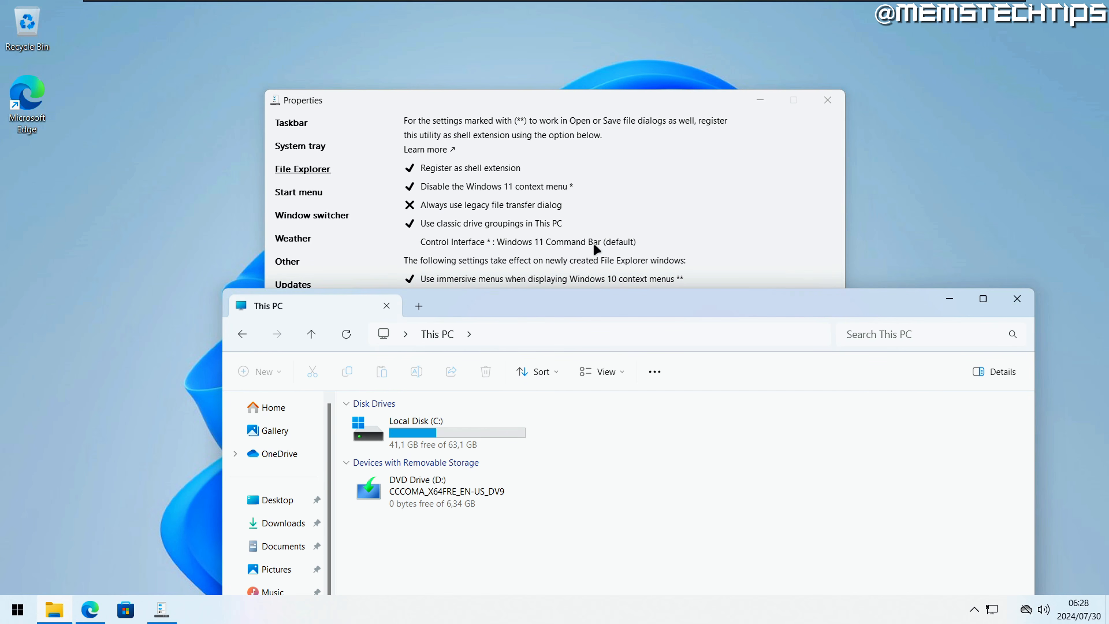
Set File Explorer's Control Interface to Windows 10 Ribbon, restart File Explorer, and check the ribbon in its window.
{"action": "left_click", "coordinate": [575, 243]}
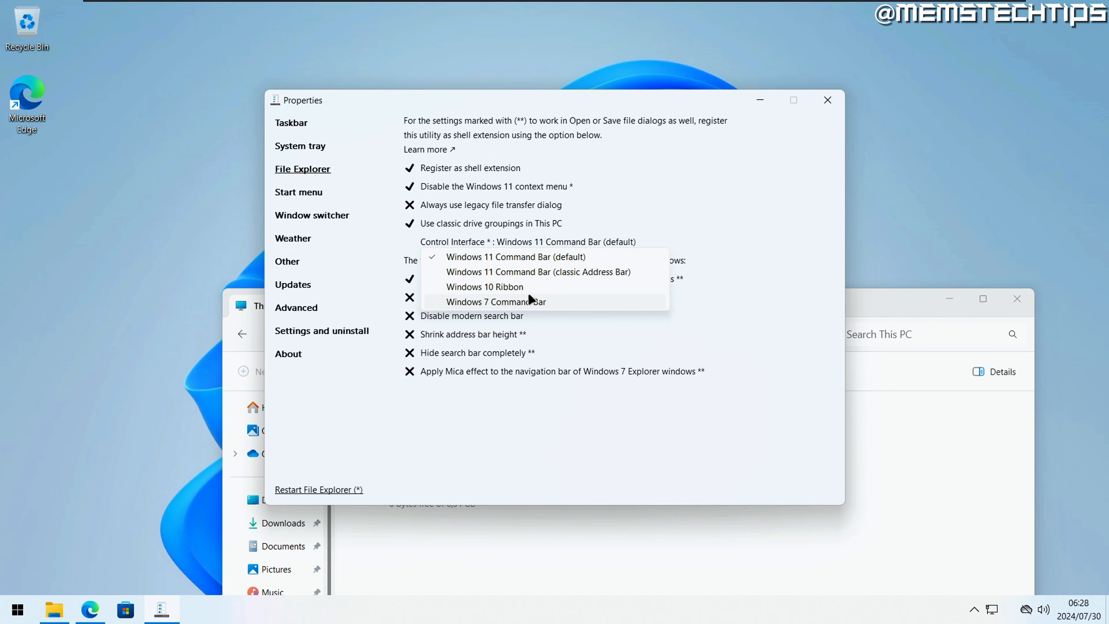
{"action": "left_click", "coordinate": [516, 287]}
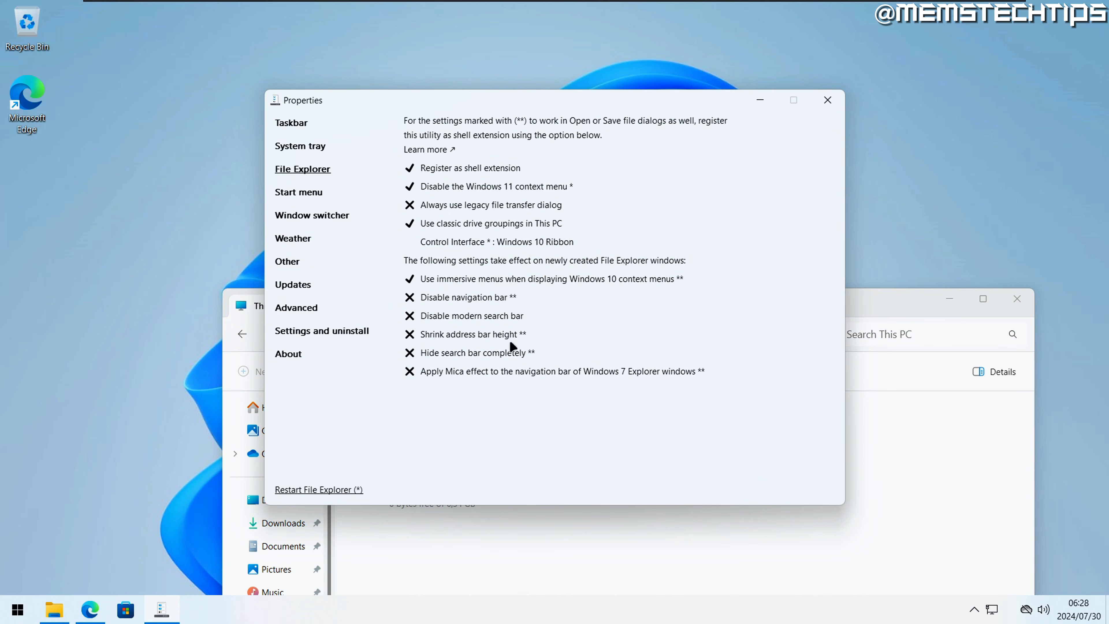
{"action": "left_click", "coordinate": [323, 488]}
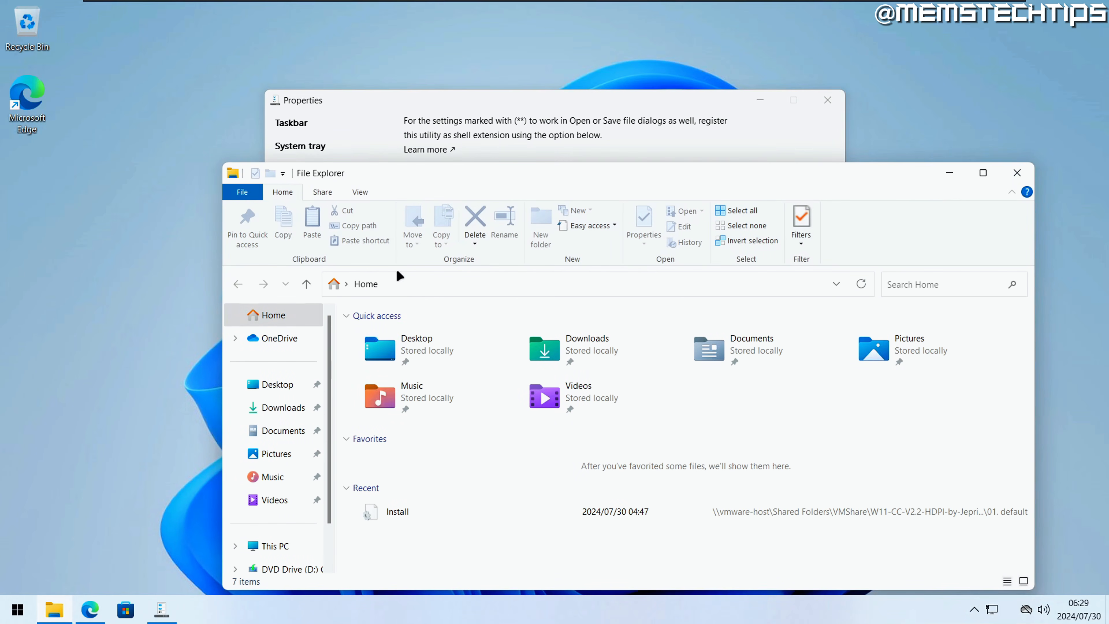
{"action": "left_click_drag", "start_coordinate": [379, 165], "coordinate": [342, 99]}
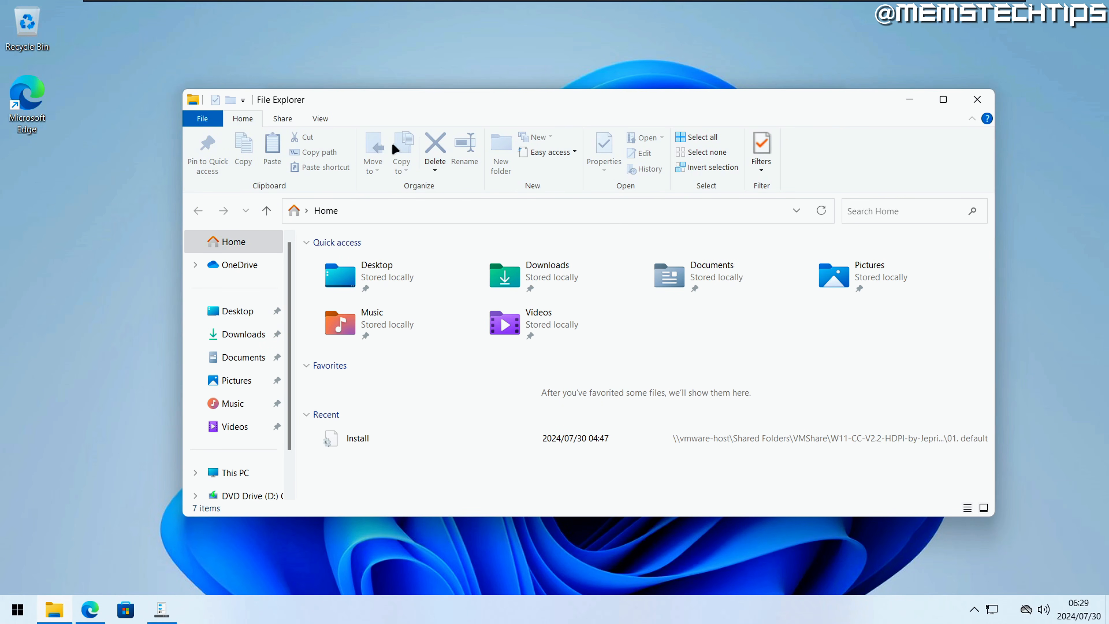
Try the Windows 7 Command Bar as File Explorer's Control Interface, restarting File Explorer and examining its menus and Local Disk (C:).
{"action": "left_click", "coordinate": [162, 609]}
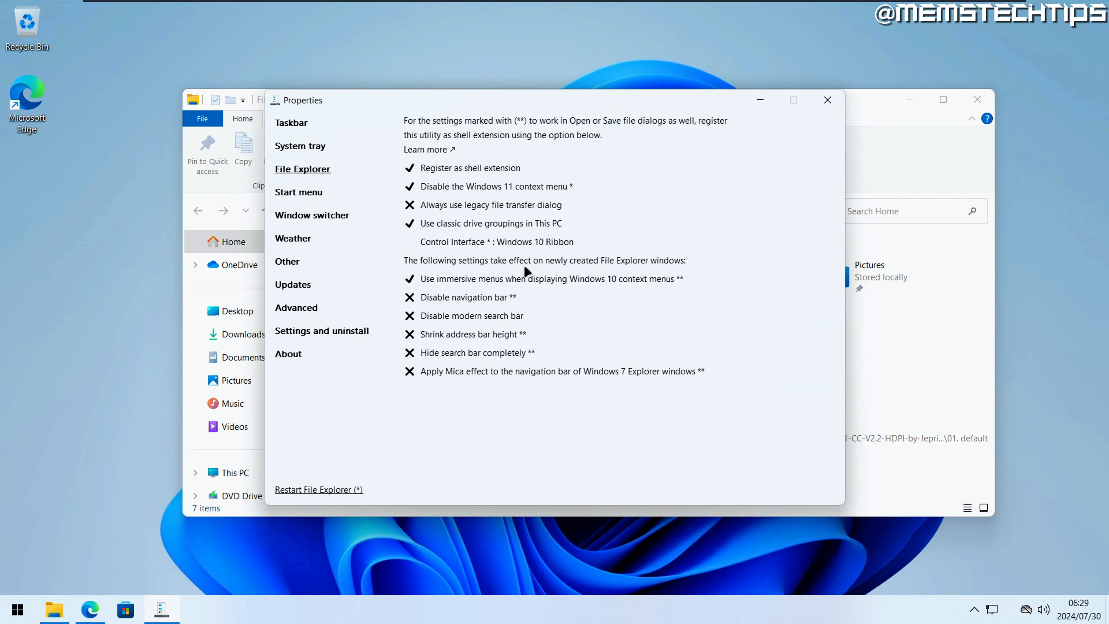
{"action": "left_click", "coordinate": [530, 242]}
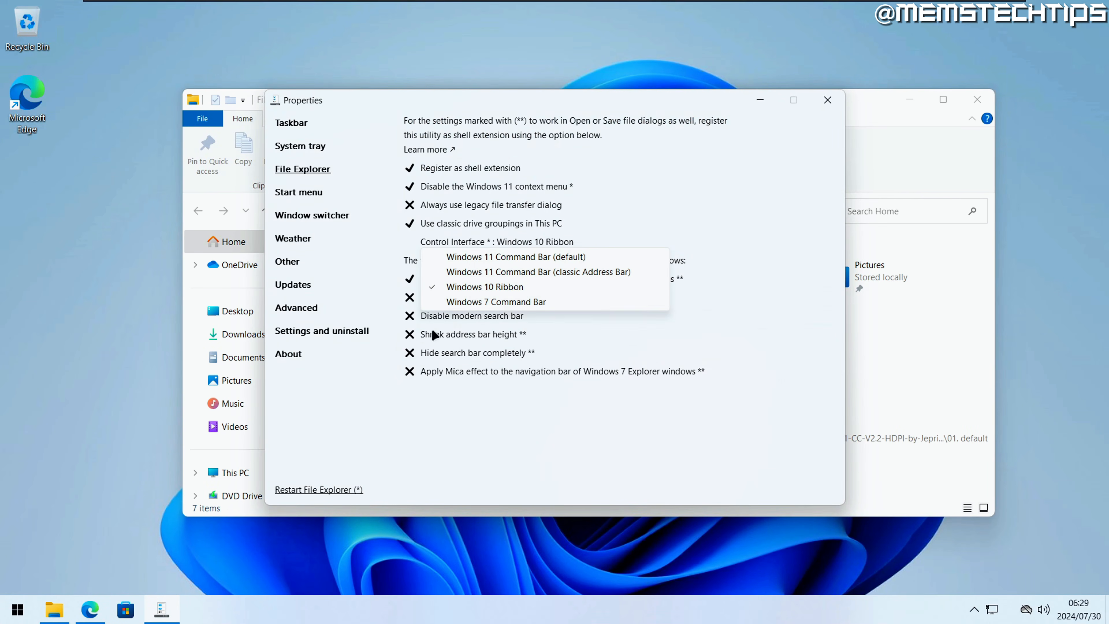
{"action": "left_click", "coordinate": [506, 301]}
{"action": "left_click", "coordinate": [343, 490]}
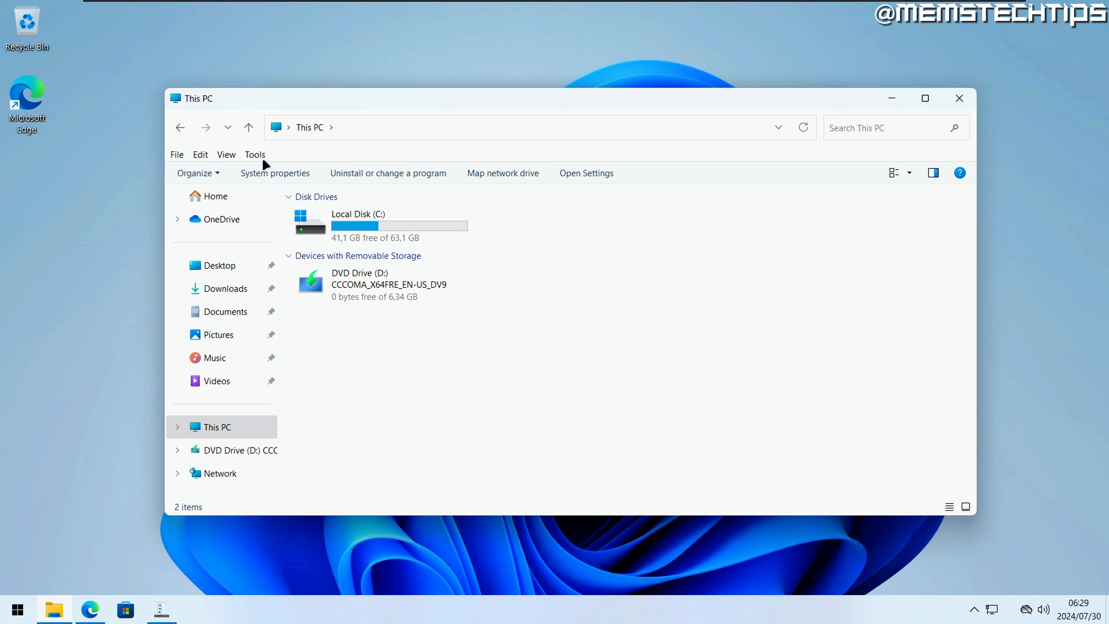
{"action": "left_click", "coordinate": [174, 154]}
{"action": "mouse_move", "coordinate": [257, 156]}
{"action": "left_click", "coordinate": [674, 347]}
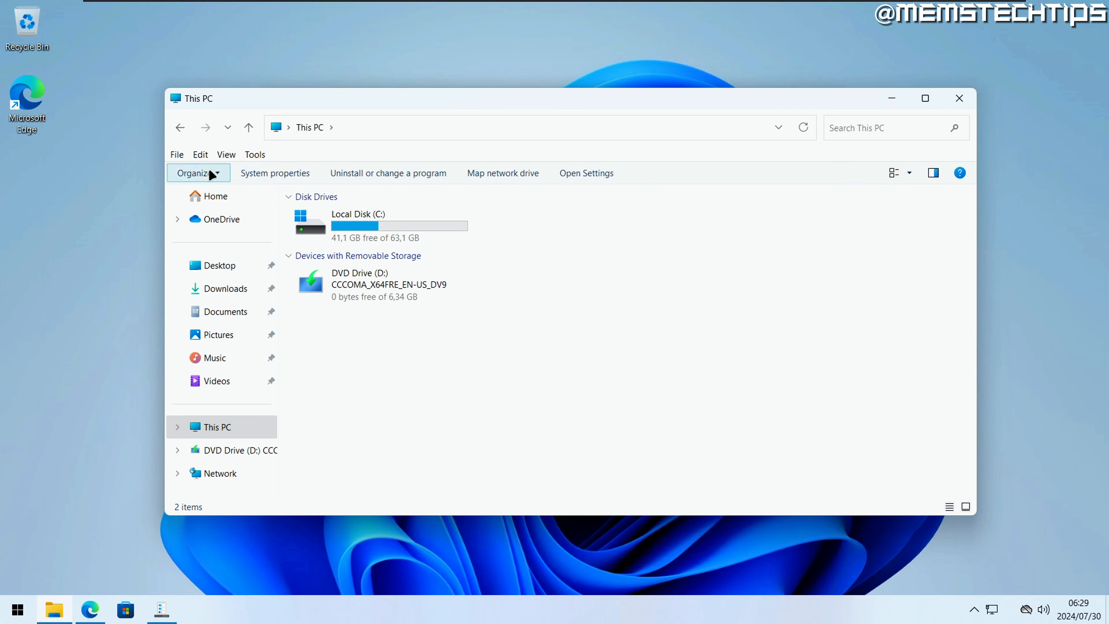
{"action": "double_click", "coordinate": [376, 230]}
{"action": "left_click", "coordinate": [161, 610]}
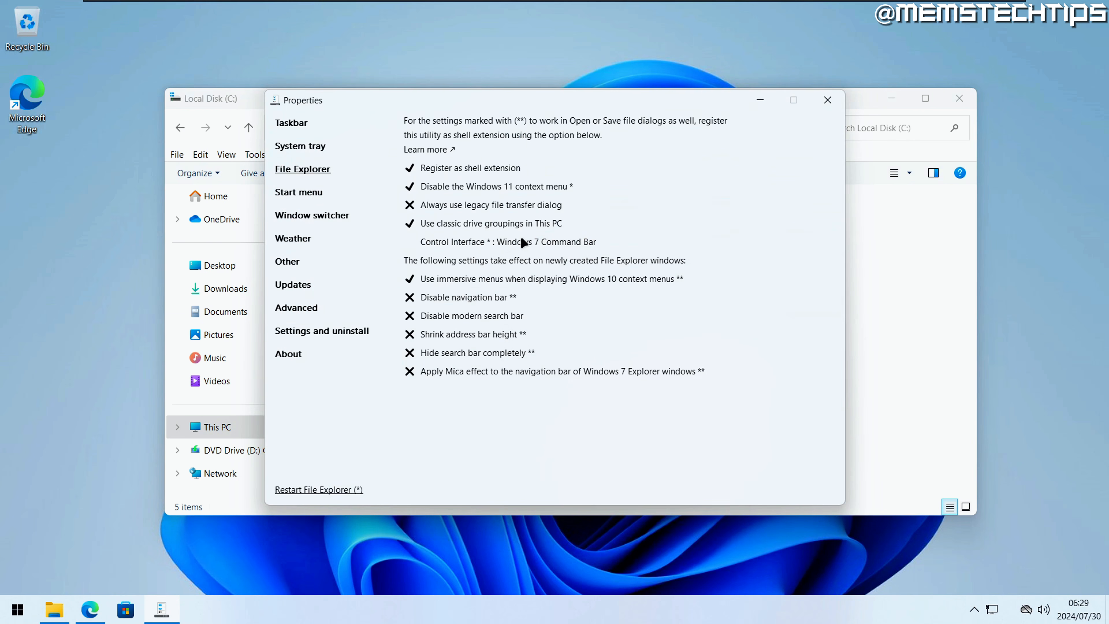
Return File Explorer's Control Interface to Windows 10 Ribbon and restart File Explorer.
{"action": "left_click", "coordinate": [521, 242]}
{"action": "left_click", "coordinate": [523, 286]}
{"action": "left_click", "coordinate": [326, 489]}
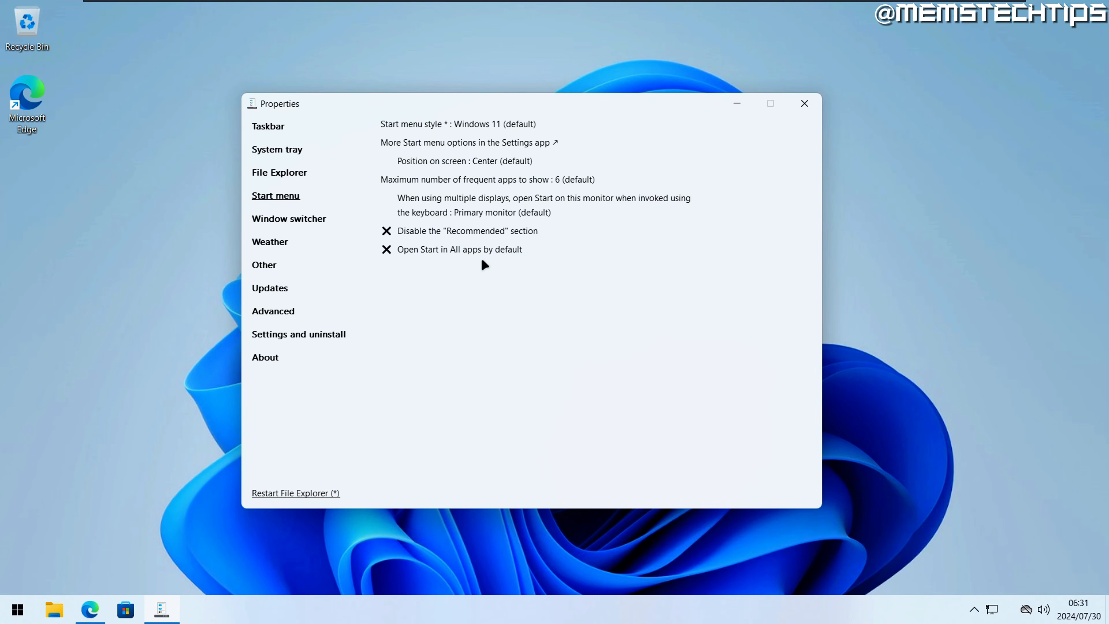
Look at the current Start menu and set the Start menu style to Windows 10.
{"action": "left_click", "coordinate": [17, 609]}
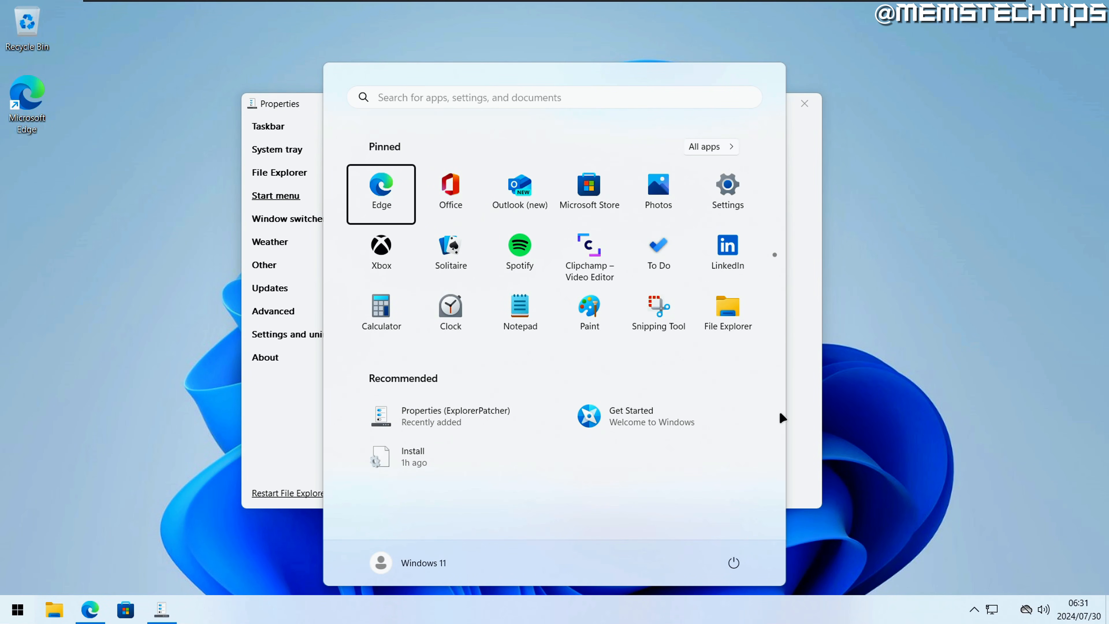
{"action": "left_click", "coordinate": [801, 415]}
{"action": "left_click", "coordinate": [476, 125]}
{"action": "left_click", "coordinate": [578, 131]}
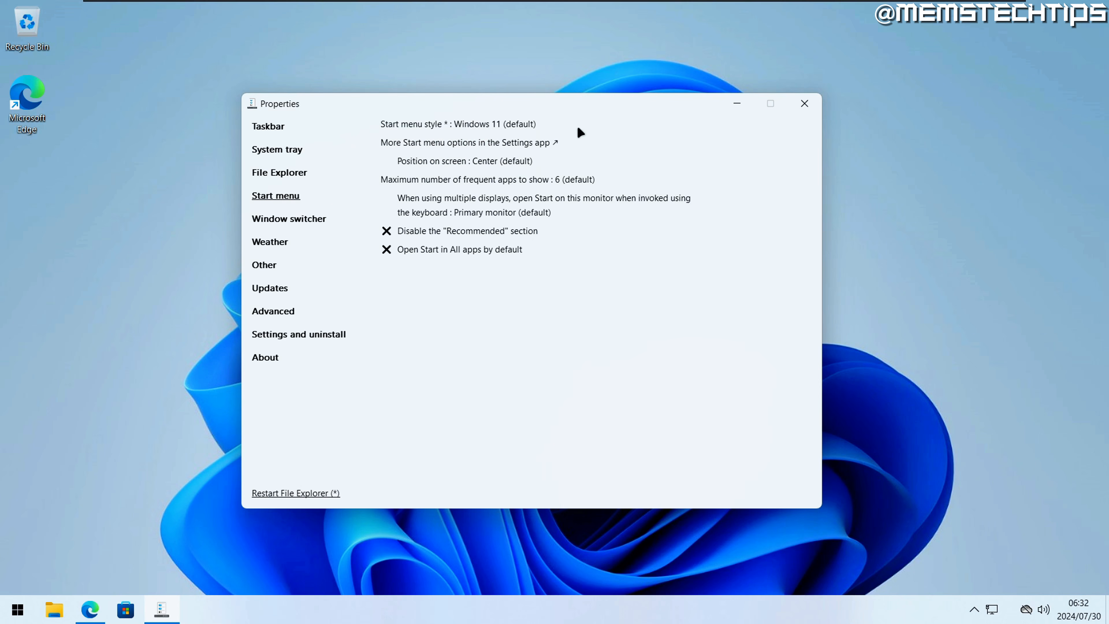
{"action": "left_click", "coordinate": [446, 122]}
{"action": "left_click", "coordinate": [451, 156]}
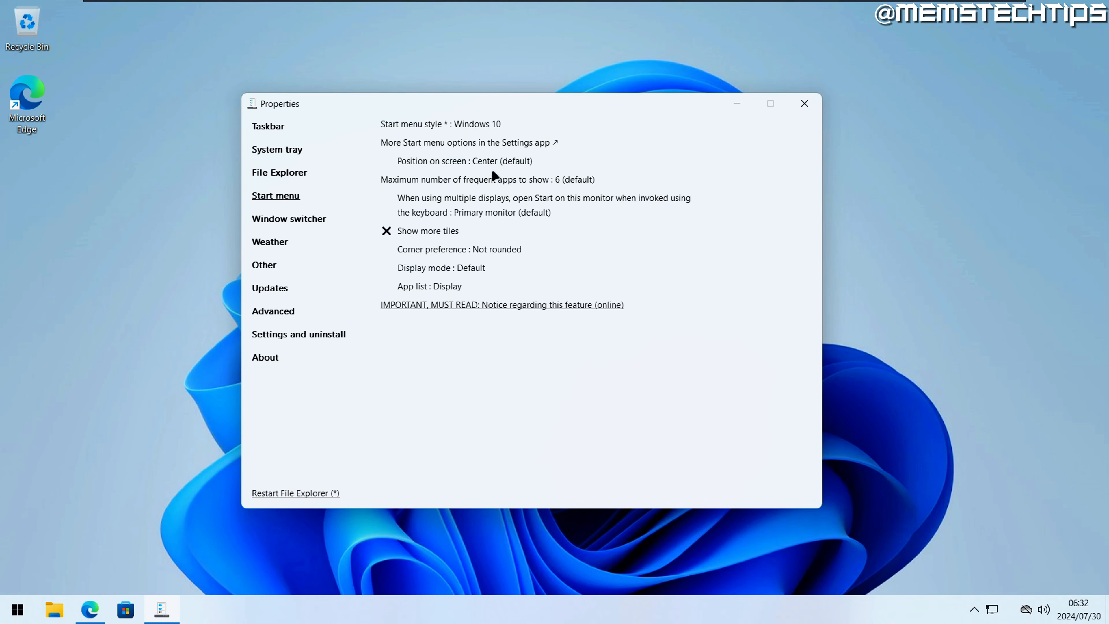
Check the centered Start menu and set its position on screen to At screen edge.
{"action": "left_click", "coordinate": [490, 161]}
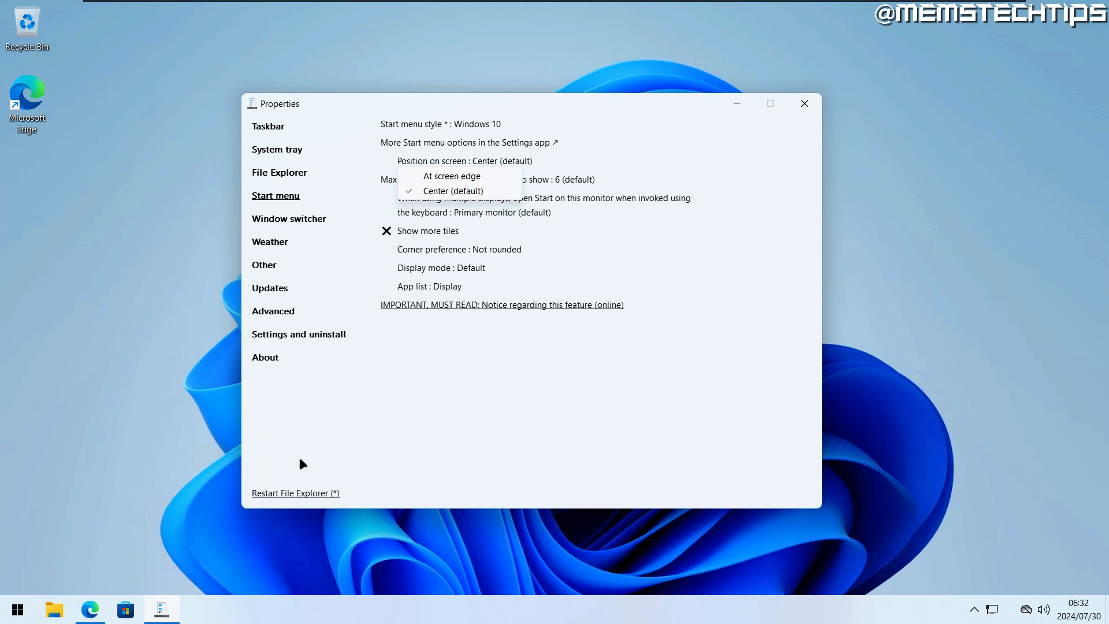
{"action": "left_click", "coordinate": [17, 609]}
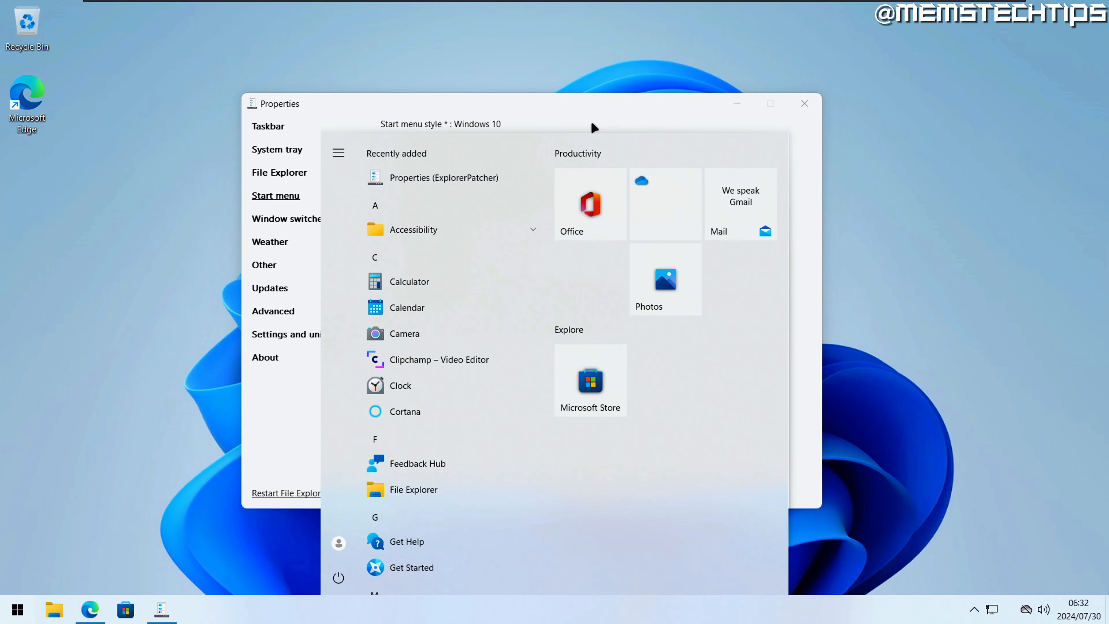
{"action": "left_click", "coordinate": [579, 118]}
{"action": "left_click", "coordinate": [469, 159]}
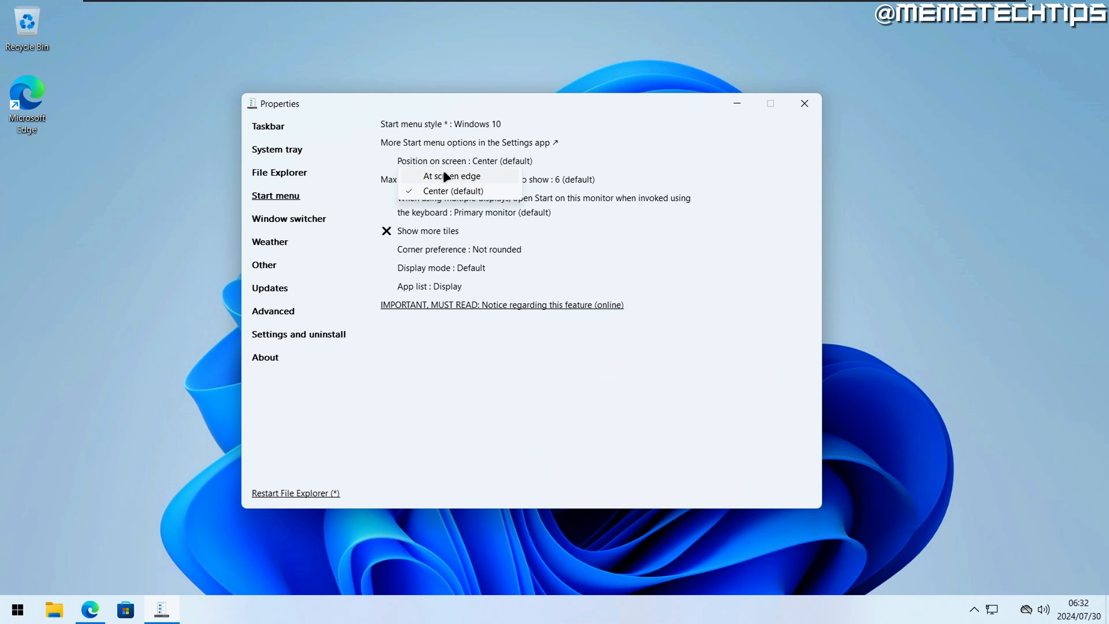
{"action": "left_click", "coordinate": [493, 174]}
Unpin the Microsoft Store, Photos, Mail, OneDrive folder, and Office tiles from the Start menu, and try to narrow the menu.
{"action": "left_click", "coordinate": [17, 612]}
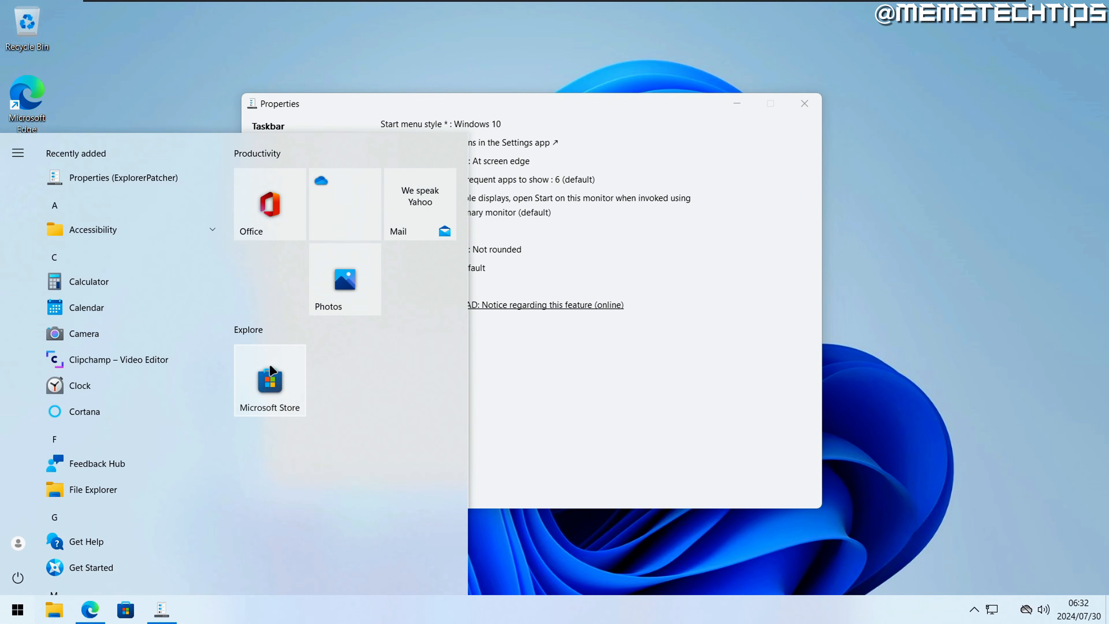
{"action": "right_click", "coordinate": [270, 378]}
{"action": "left_click", "coordinate": [328, 393]}
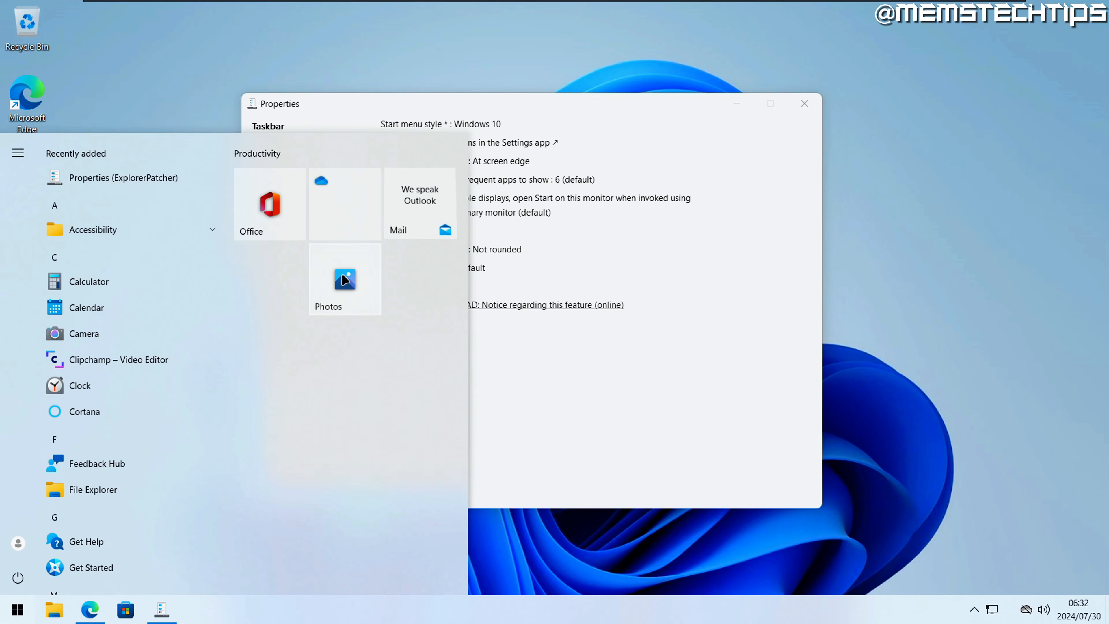
{"action": "right_click", "coordinate": [340, 274]}
{"action": "left_click", "coordinate": [390, 290]}
{"action": "right_click", "coordinate": [424, 212]}
{"action": "left_click", "coordinate": [436, 225]}
{"action": "right_click", "coordinate": [354, 210]}
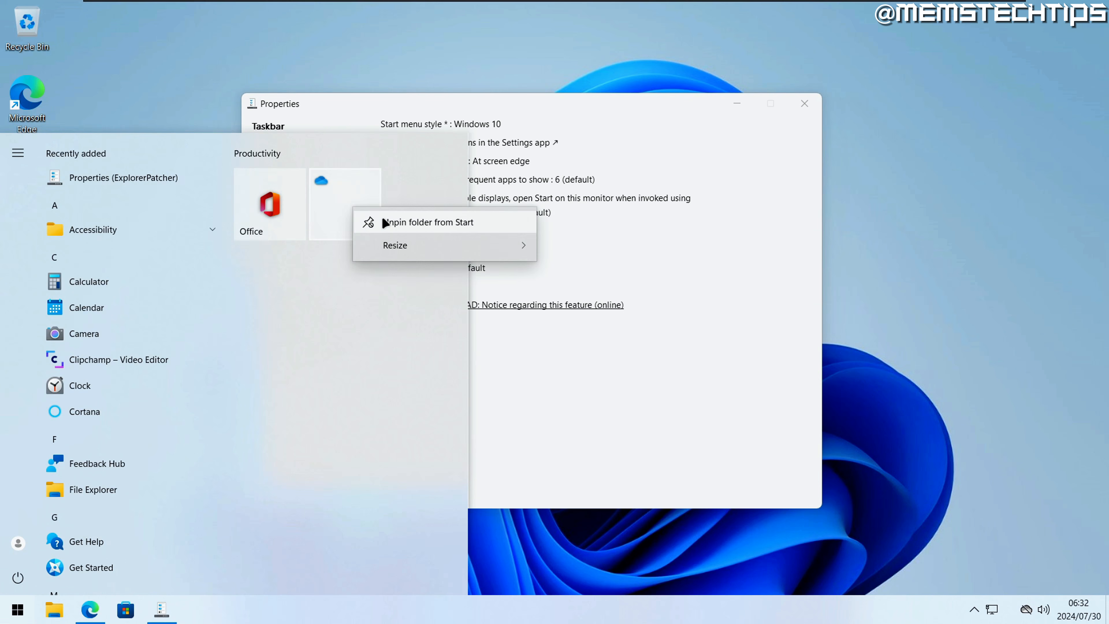
{"action": "left_click", "coordinate": [384, 221]}
{"action": "right_click", "coordinate": [267, 199]}
{"action": "left_click", "coordinate": [301, 208]}
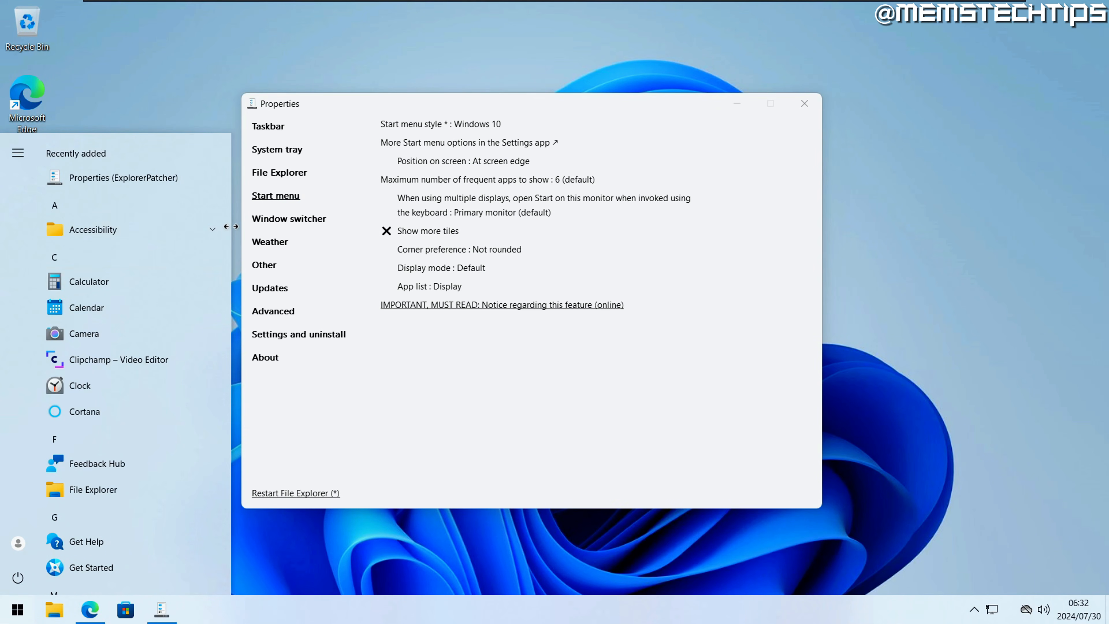
{"action": "left_click_drag", "start_coordinate": [228, 227], "coordinate": [196, 218]}
Look through the Start menu's app list without tiles, reopen the menu to check it, and close it.
{"action": "scroll", "coordinate": [136, 375], "scroll_direction": "down", "scroll_amount": 15}
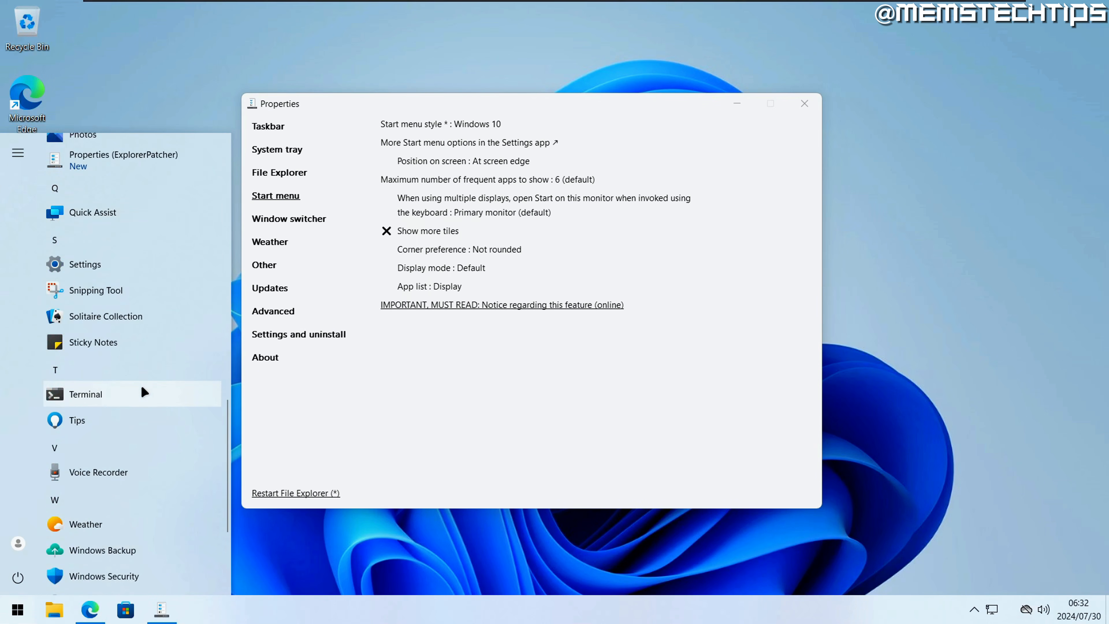
{"action": "scroll", "coordinate": [150, 402], "scroll_direction": "up", "scroll_amount": 15}
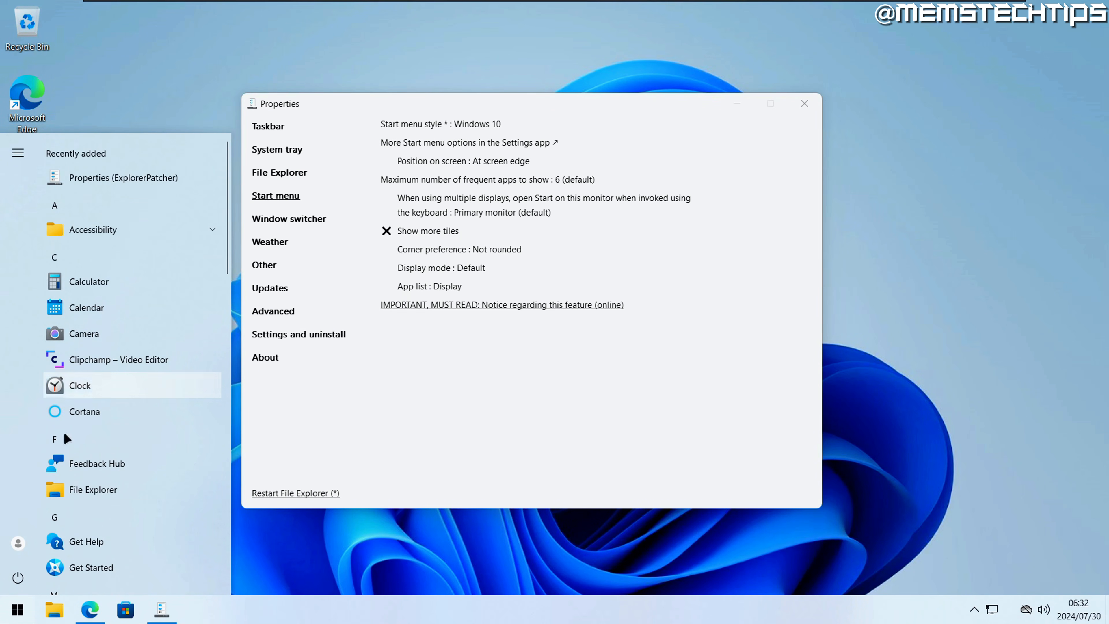
{"action": "scroll", "coordinate": [127, 341], "scroll_direction": "down", "scroll_amount": 10}
{"action": "scroll", "coordinate": [121, 362], "scroll_direction": "up", "scroll_amount": 10}
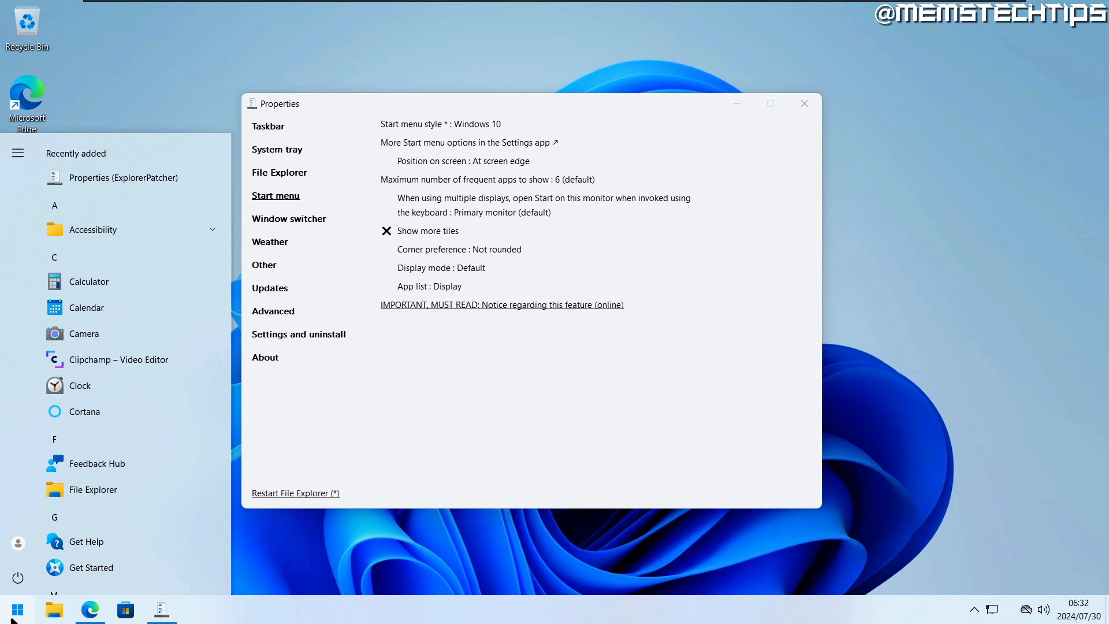
{"action": "left_click", "coordinate": [13, 618]}
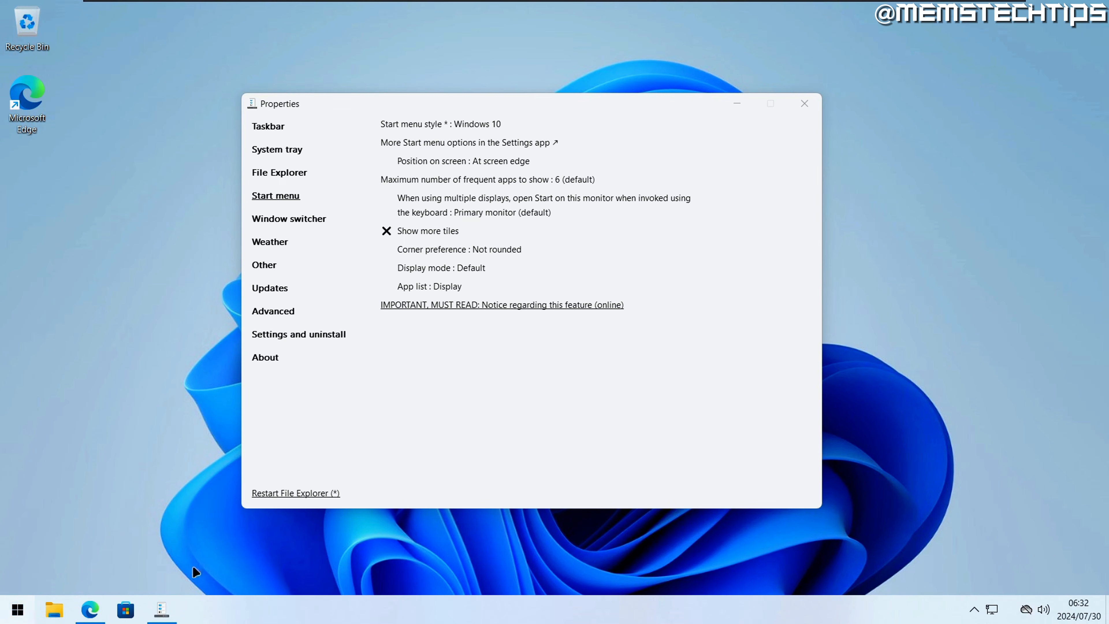
{"action": "left_click", "coordinate": [17, 611]}
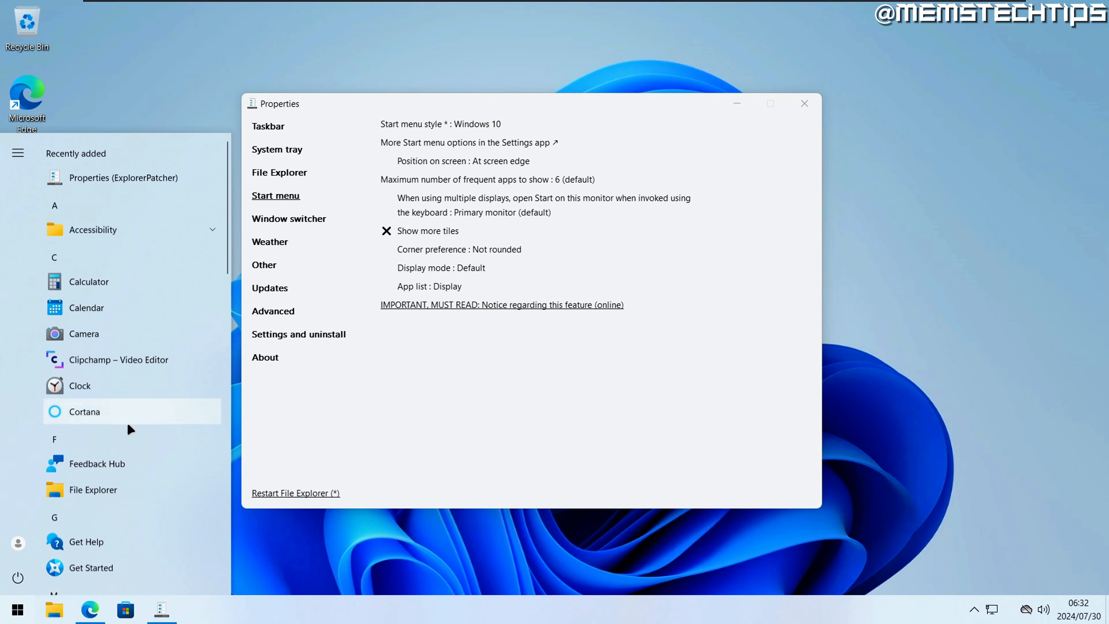
{"action": "left_click", "coordinate": [512, 422]}
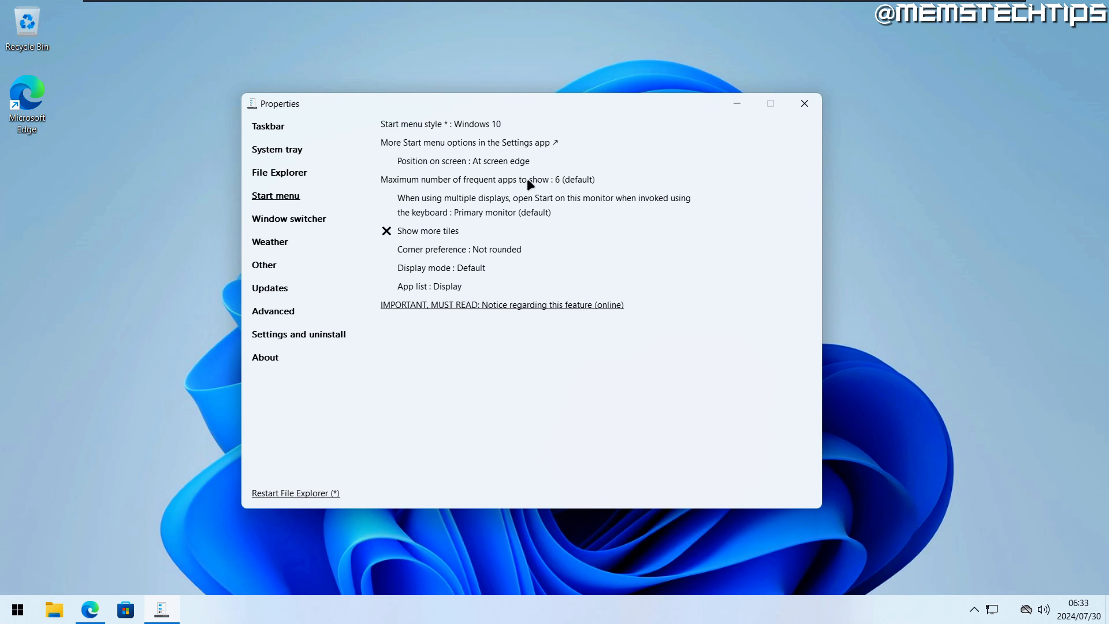
Enable Show more tiles, check the Start menu, and disable the option again.
{"action": "left_click", "coordinate": [417, 229]}
{"action": "left_click", "coordinate": [17, 609]}
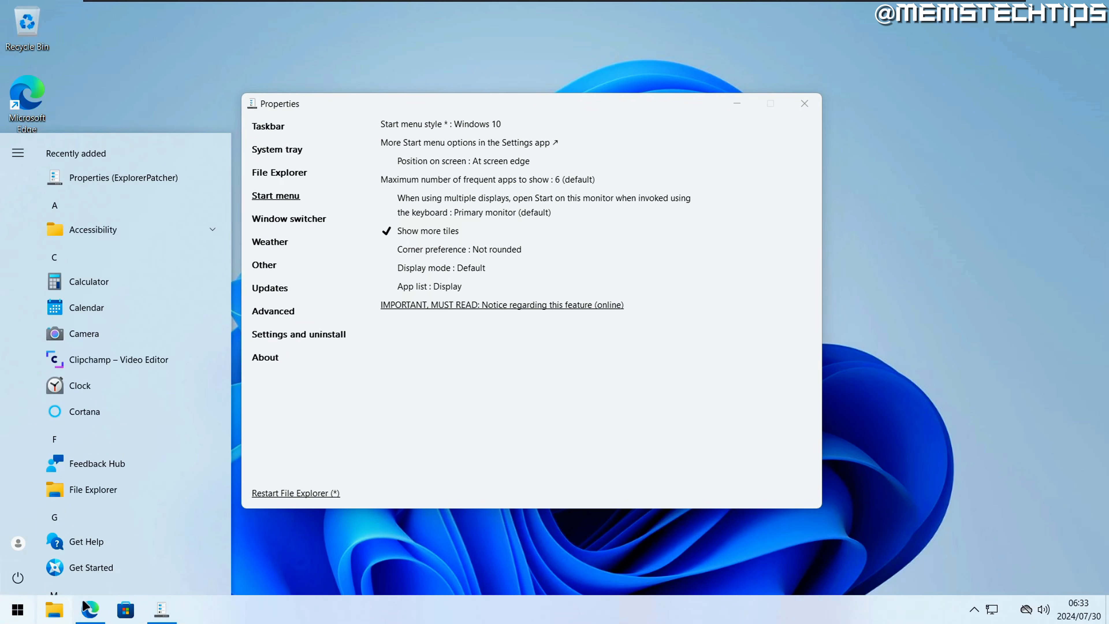
{"action": "left_click", "coordinate": [410, 238]}
{"action": "left_click", "coordinate": [392, 229]}
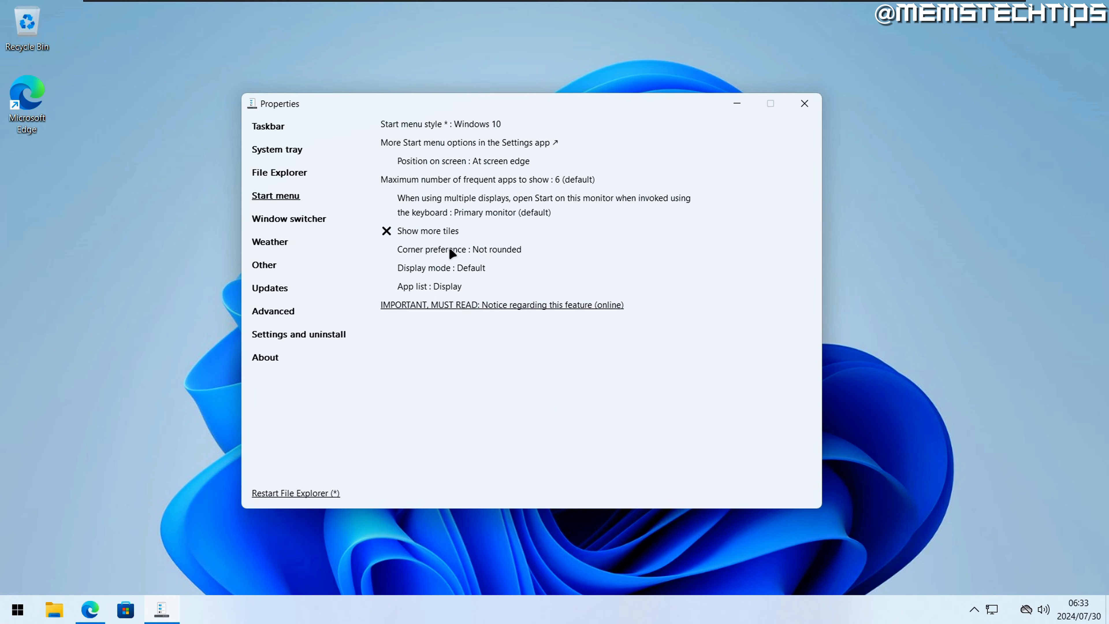
Review the corner preference choices and check the Start menu's corners with Not rounded selected.
{"action": "left_click", "coordinate": [496, 247]}
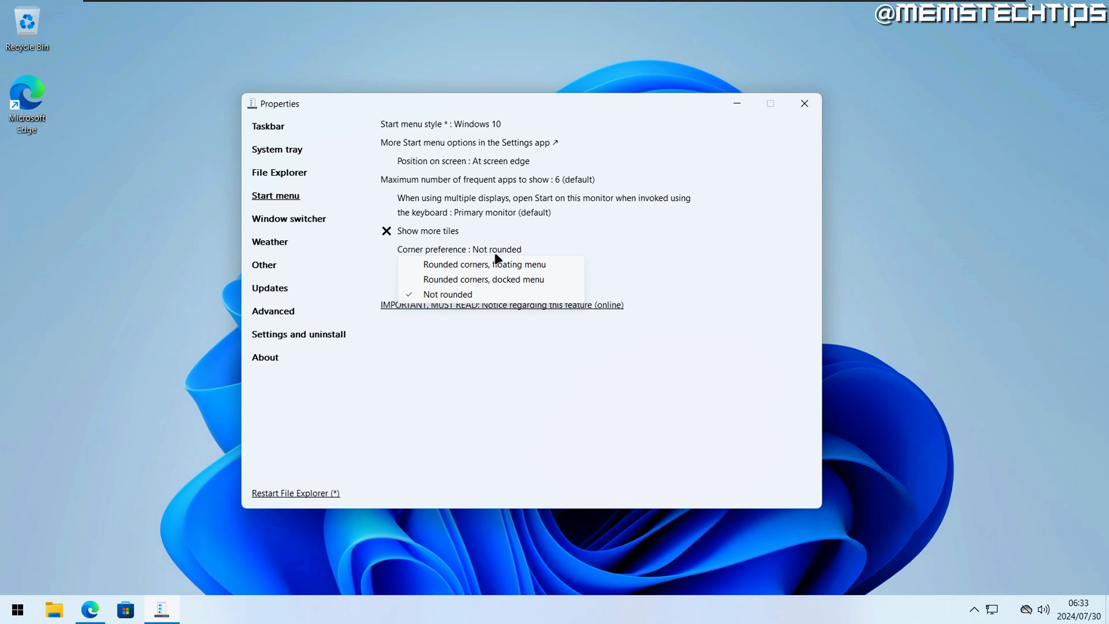
{"action": "key", "text": "super"}
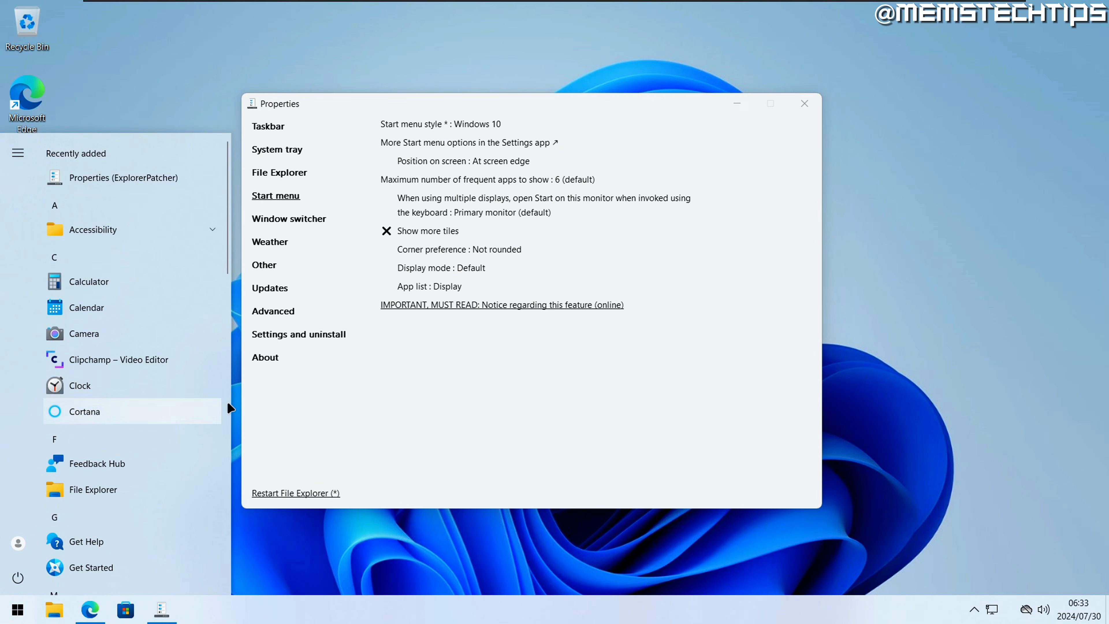
{"action": "left_click", "coordinate": [497, 413]}
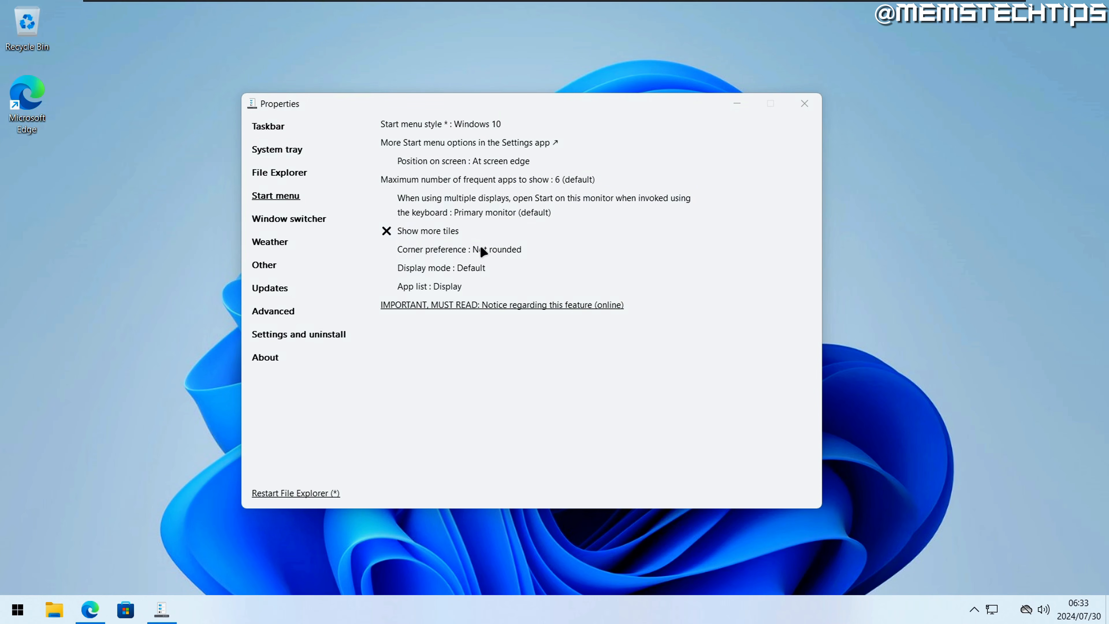
Set the Start menu's corner preference to Rounded corners, docked menu and check the menu.
{"action": "left_click", "coordinate": [480, 245]}
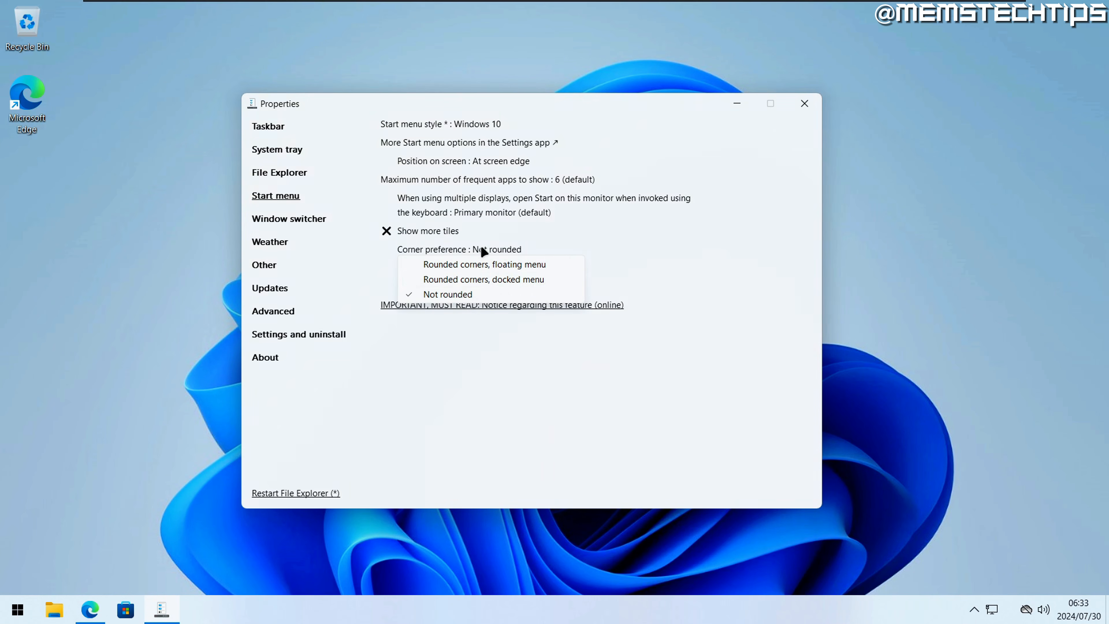
{"action": "left_click", "coordinate": [519, 283]}
{"action": "key", "text": "super"}
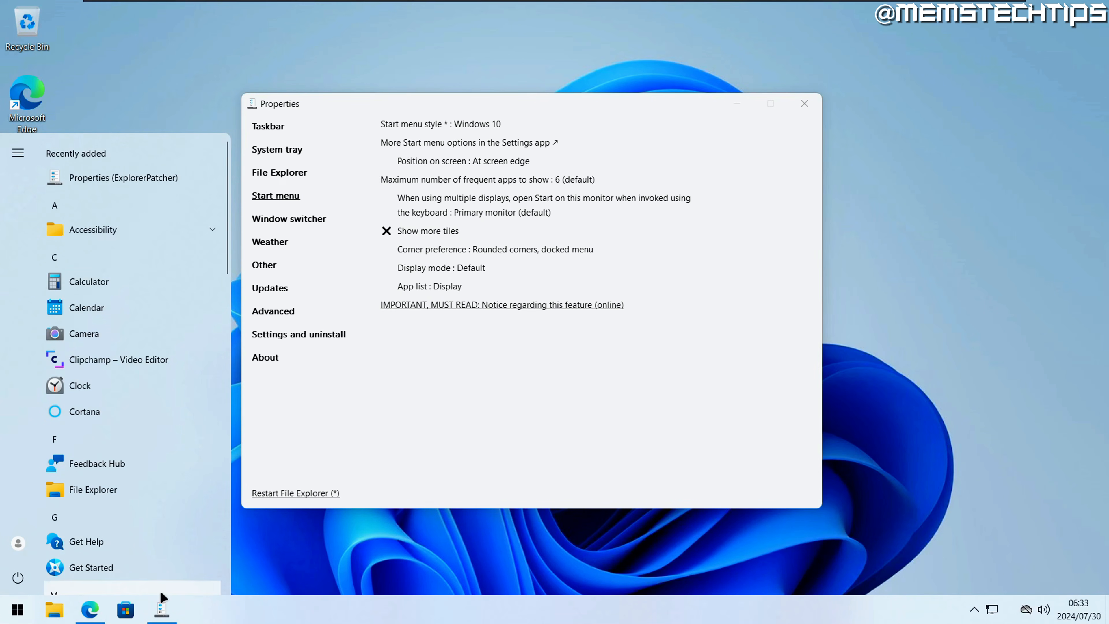
{"action": "left_click", "coordinate": [521, 245]}
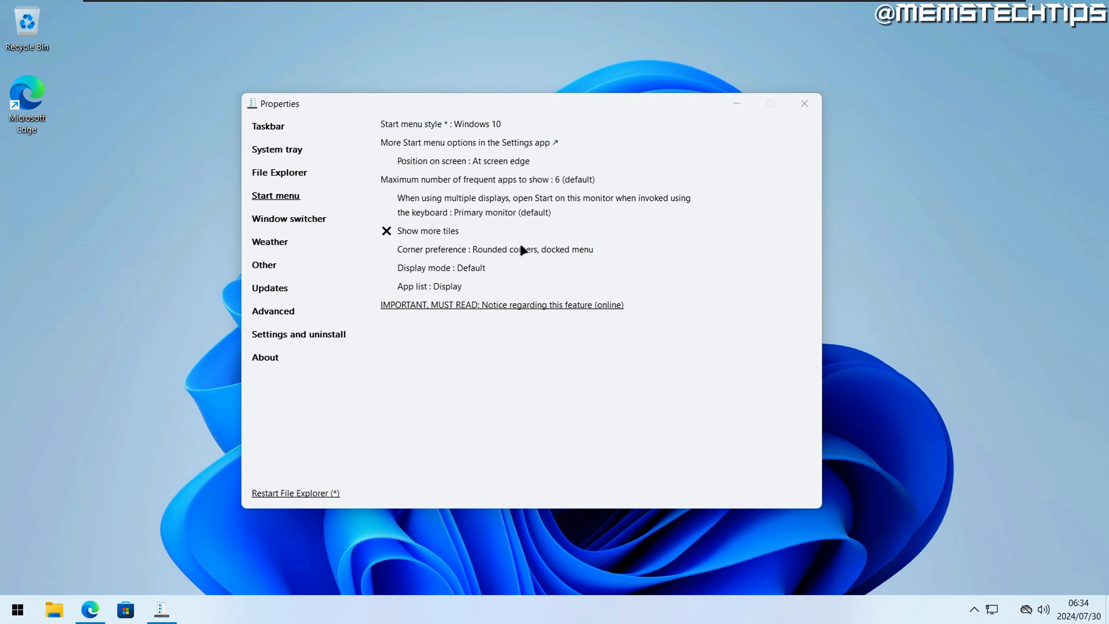
Set the corner preference to Rounded corners, floating menu and look through the Start menu's app list.
{"action": "left_click", "coordinate": [520, 248]}
{"action": "left_click", "coordinate": [508, 263]}
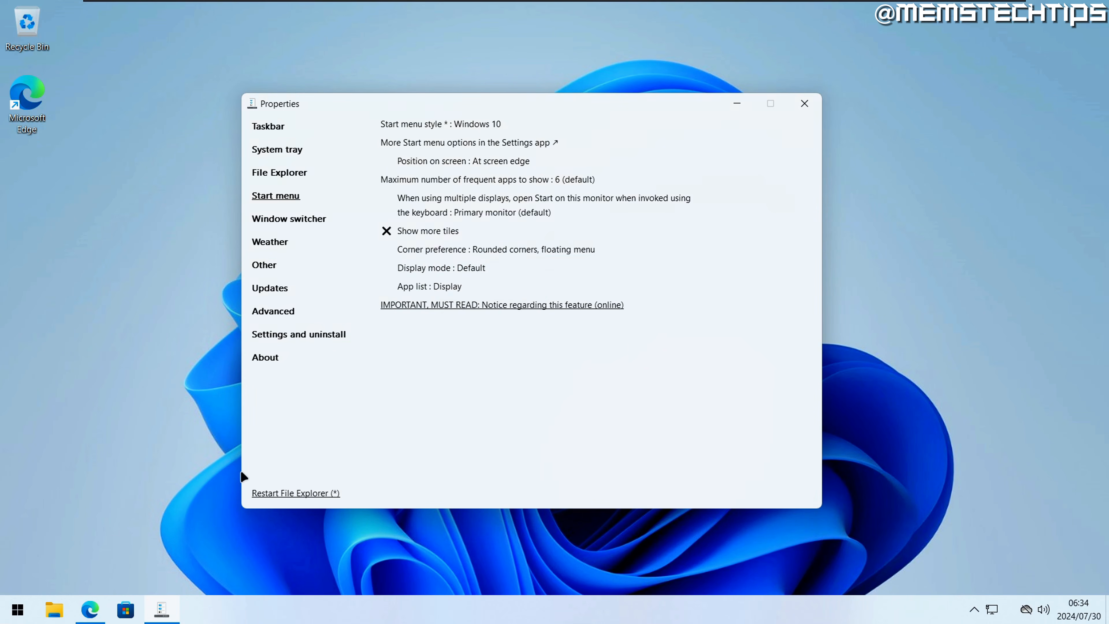
{"action": "key", "text": "super"}
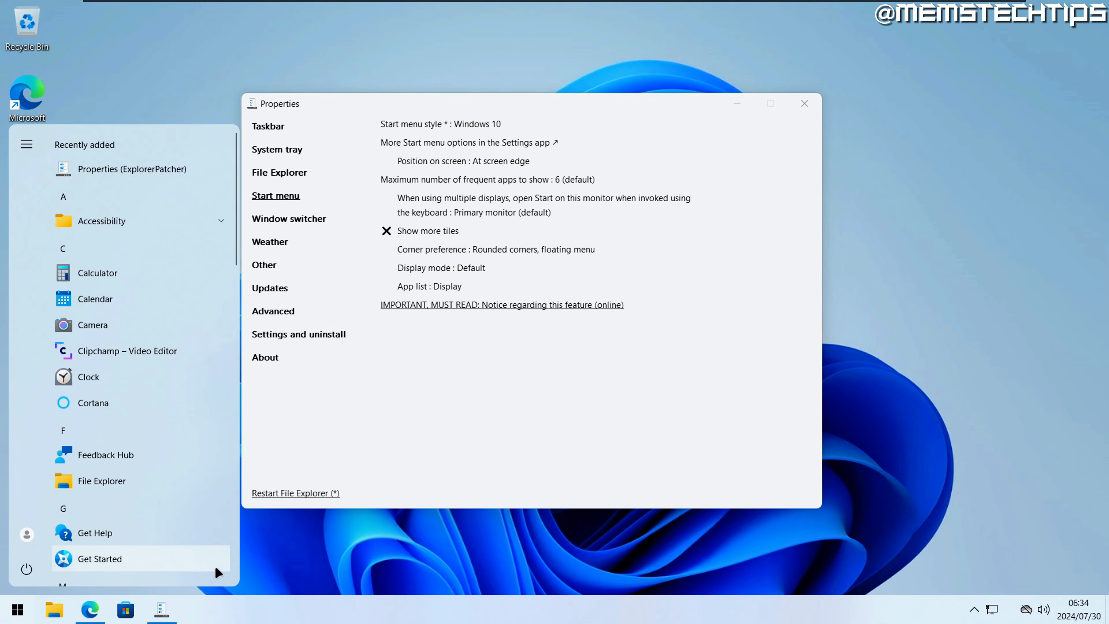
{"action": "scroll", "coordinate": [177, 268], "scroll_direction": "down", "scroll_amount": 5}
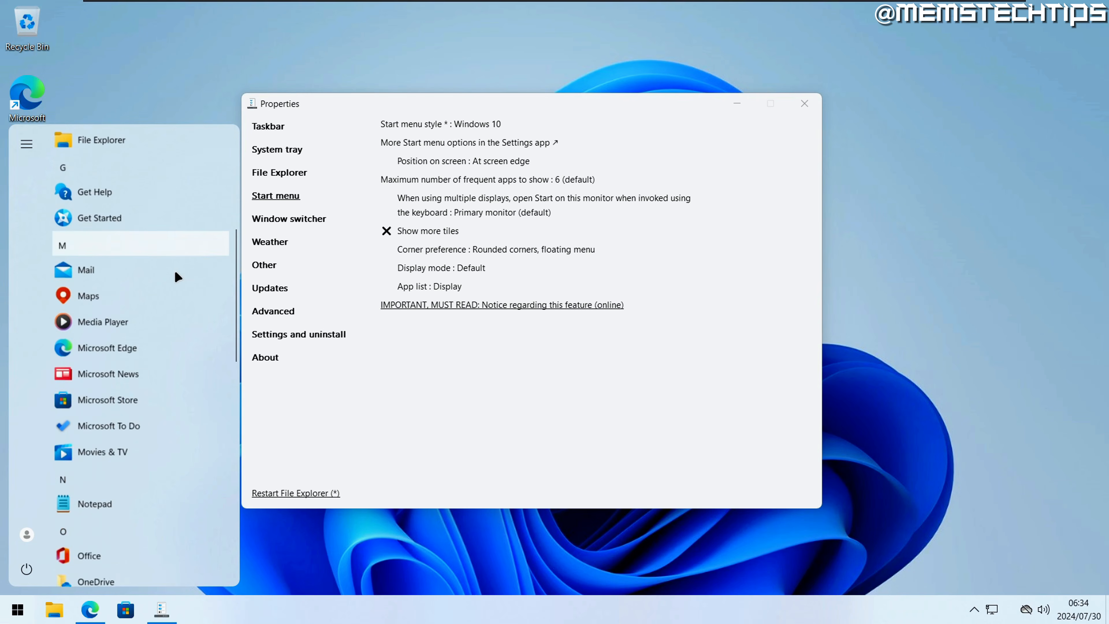
{"action": "scroll", "coordinate": [174, 269], "scroll_direction": "up", "scroll_amount": 4}
{"action": "scroll", "coordinate": [131, 317], "scroll_direction": "down", "scroll_amount": 5}
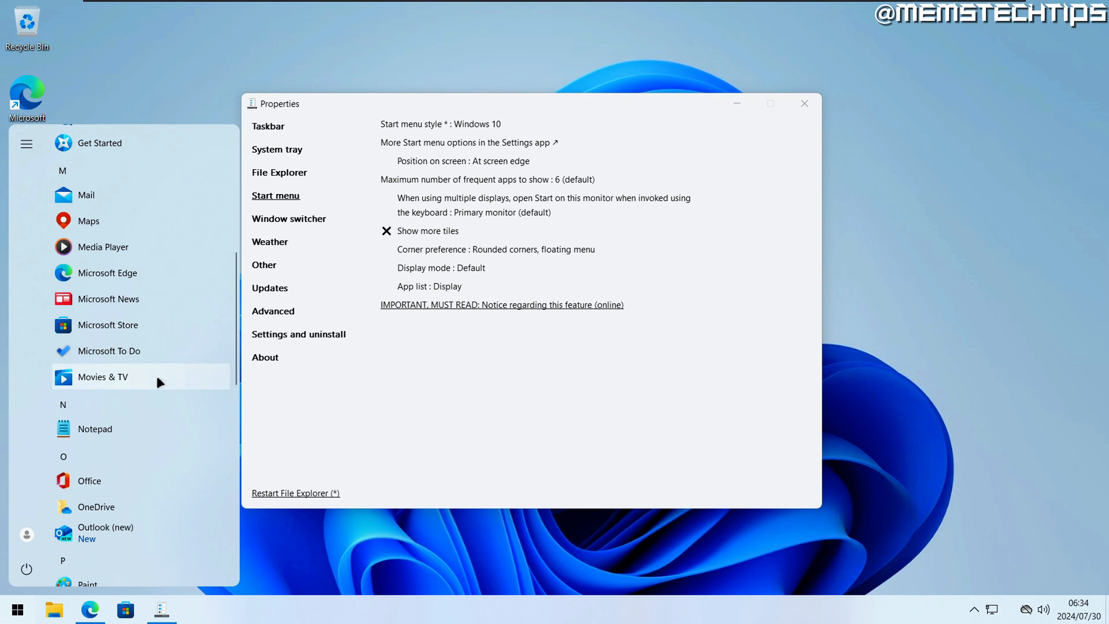
Set the corner preference back to Not rounded and check the Start menu.
{"action": "left_click", "coordinate": [457, 249]}
{"action": "left_click", "coordinate": [452, 291]}
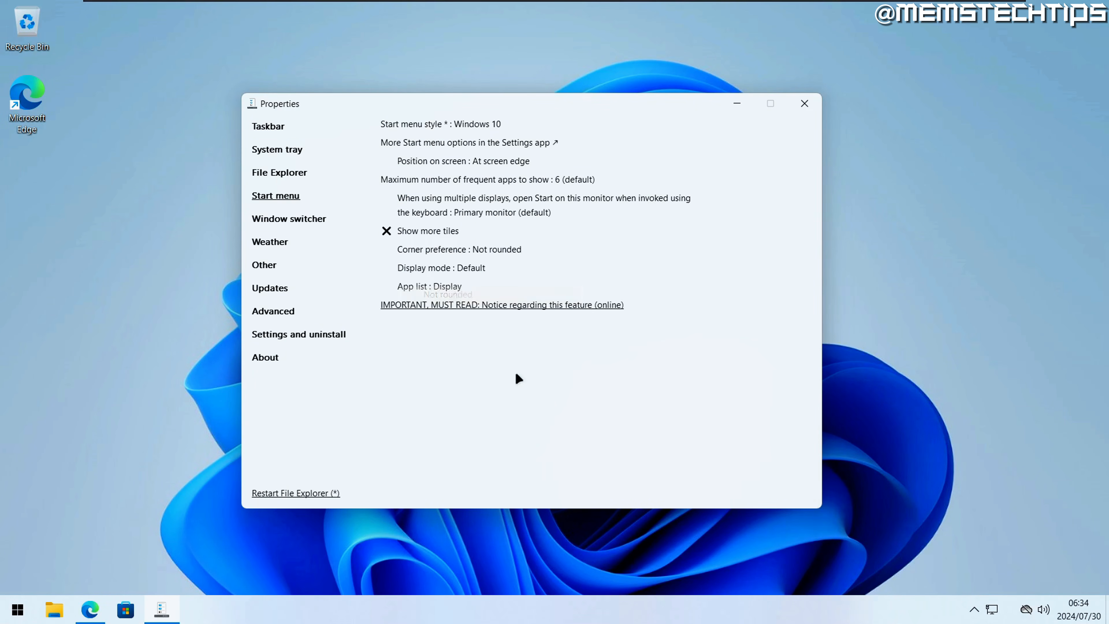
{"action": "left_click", "coordinate": [17, 611]}
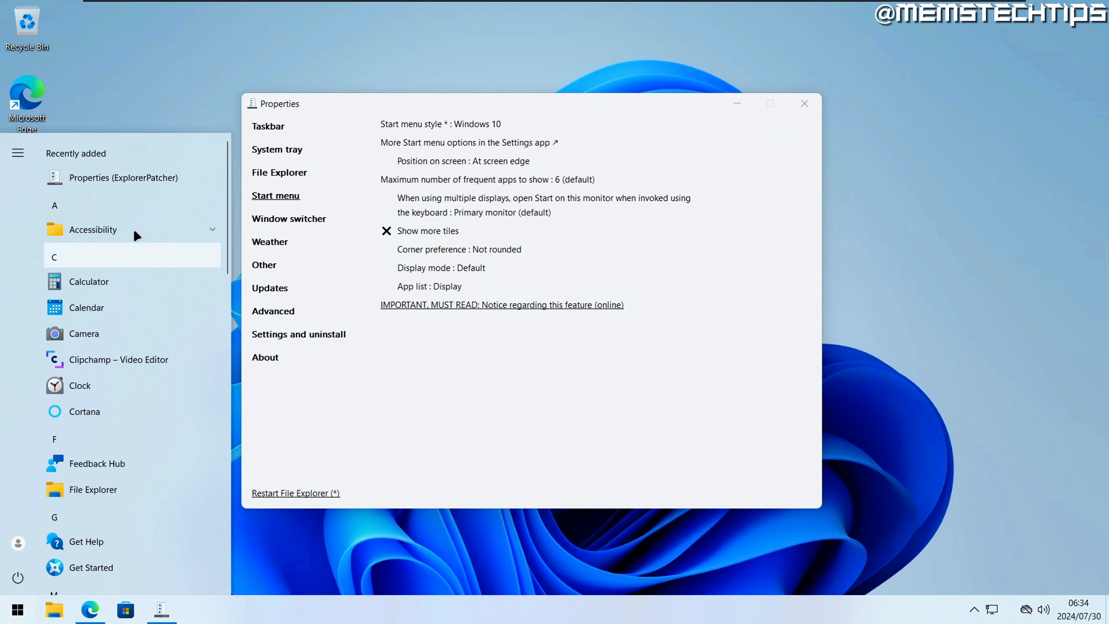
{"action": "left_click", "coordinate": [464, 410]}
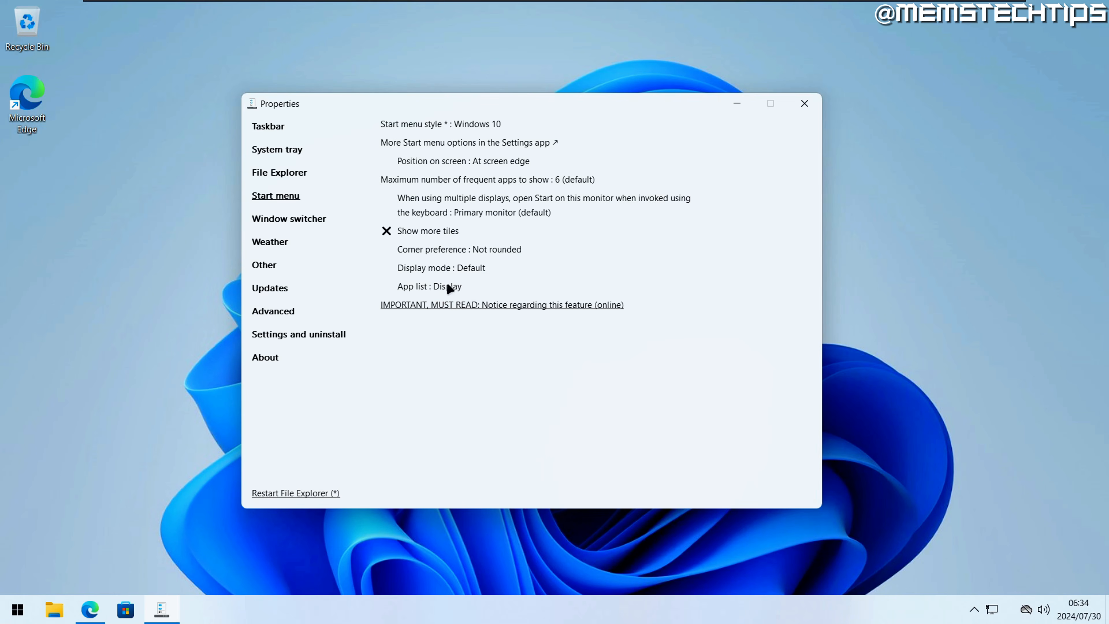
Set the Start menu's display mode to Start menu, allow the Registry Console Tool's changes, and check the menu.
{"action": "left_click", "coordinate": [436, 267]}
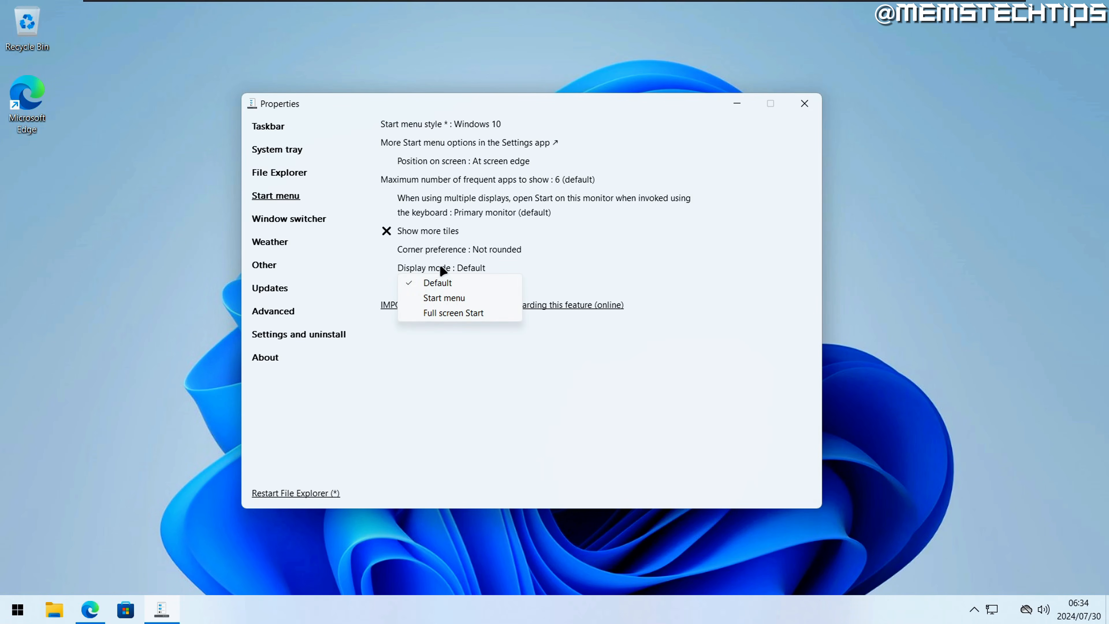
{"action": "left_click", "coordinate": [466, 296]}
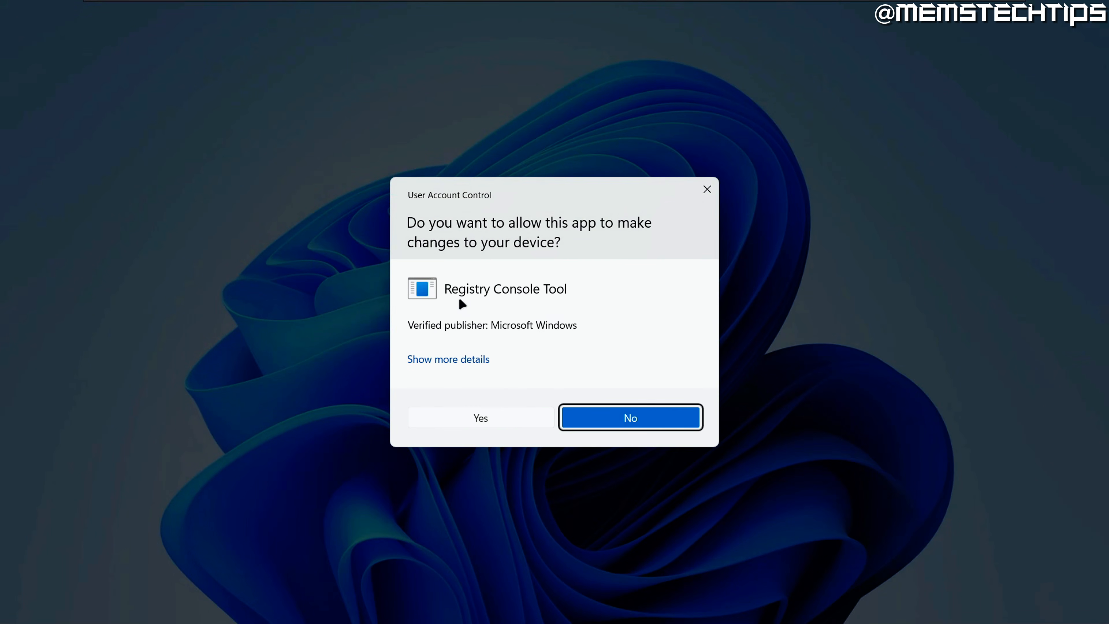
{"action": "left_click", "coordinate": [502, 422]}
{"action": "left_click", "coordinate": [472, 267]}
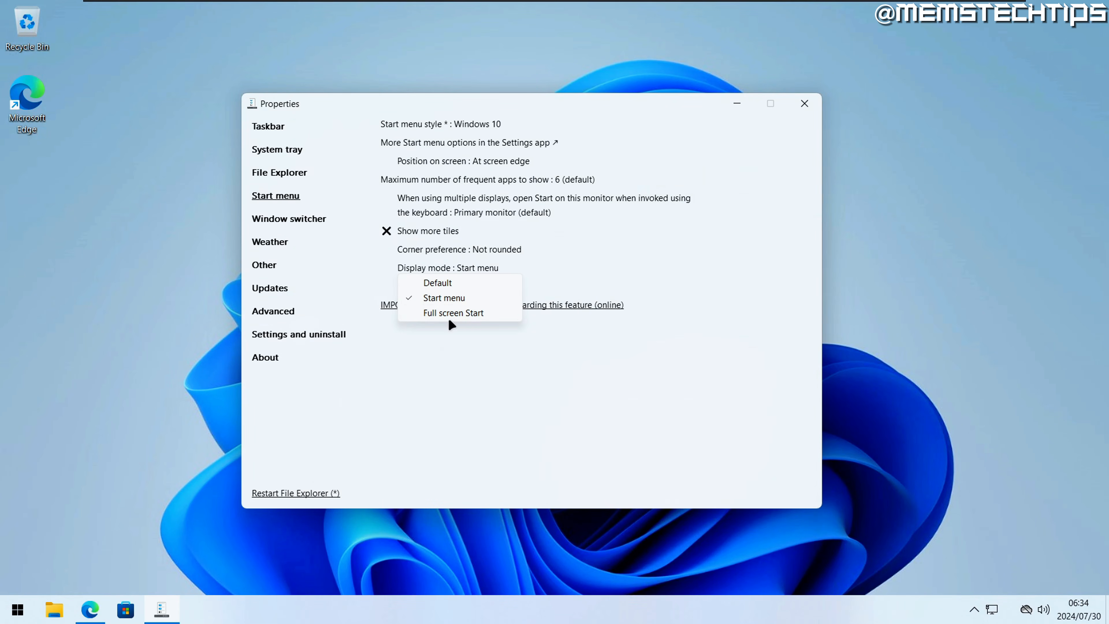
{"action": "left_click", "coordinate": [482, 389]}
{"action": "key", "text": "super"}
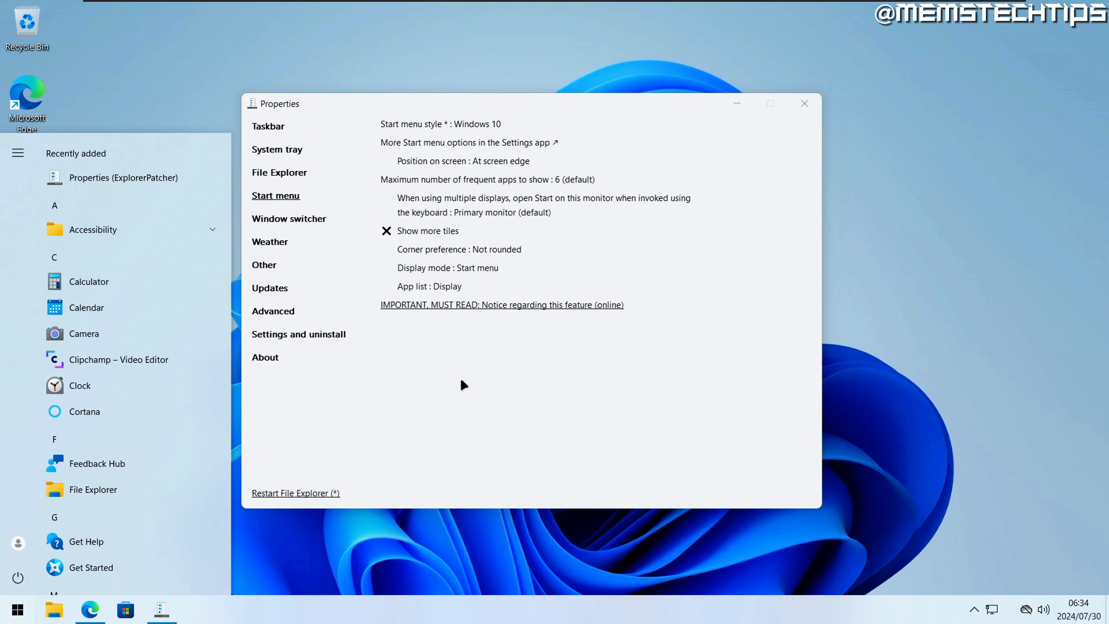
{"action": "left_click", "coordinate": [449, 376]}
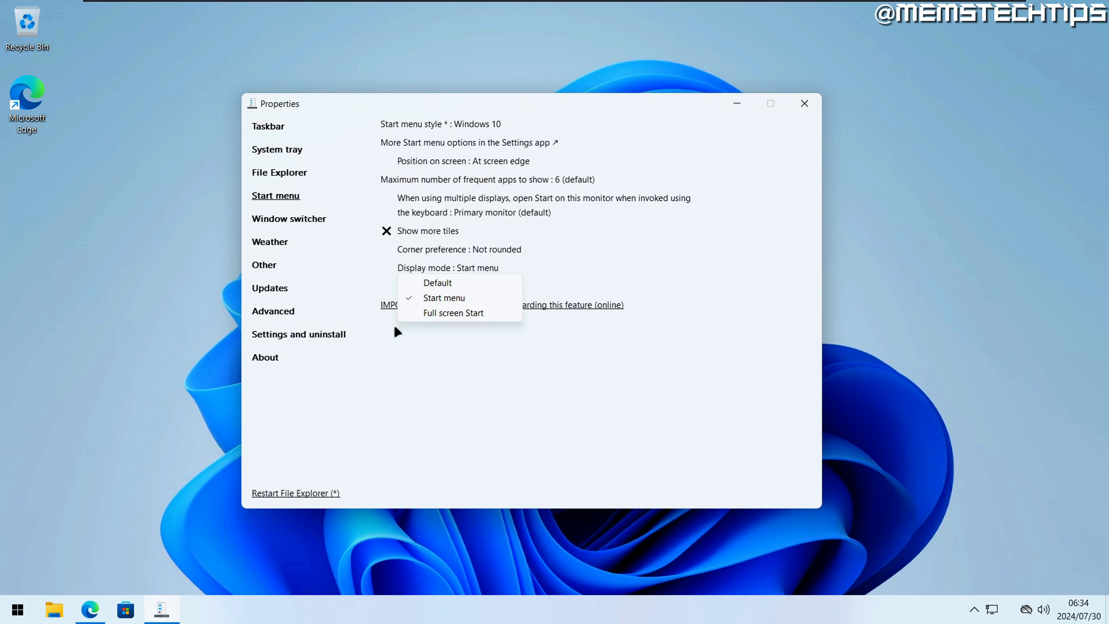
Set the display mode to Full screen Start, approve the change, look through all apps on the full-screen Start, and return to the properties window.
{"action": "left_click", "coordinate": [450, 316]}
{"action": "left_click", "coordinate": [511, 420]}
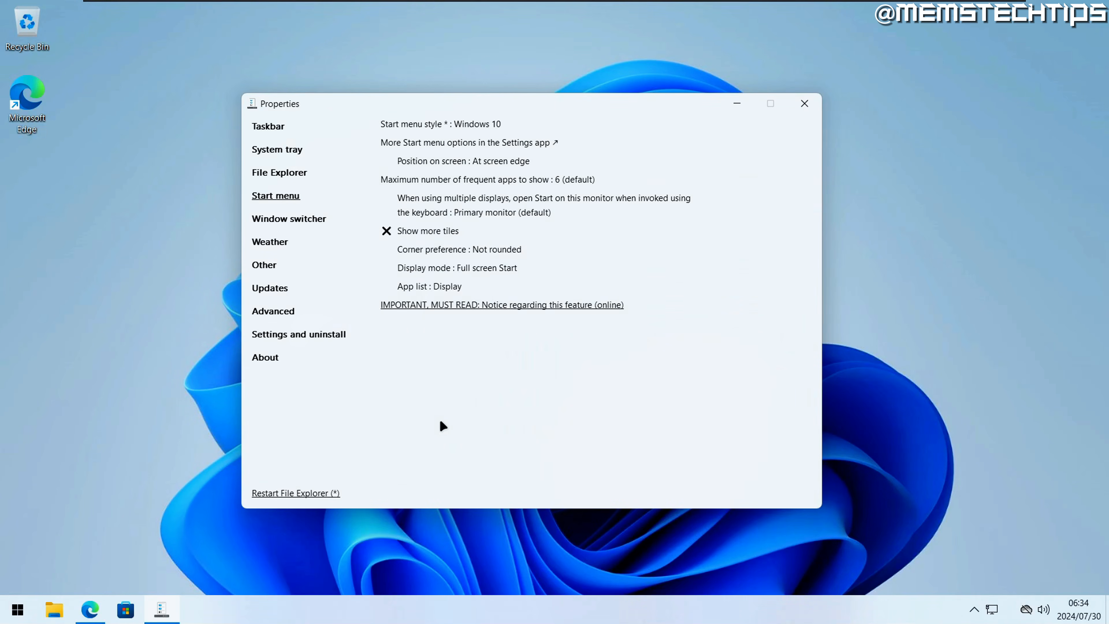
{"action": "key", "text": "super"}
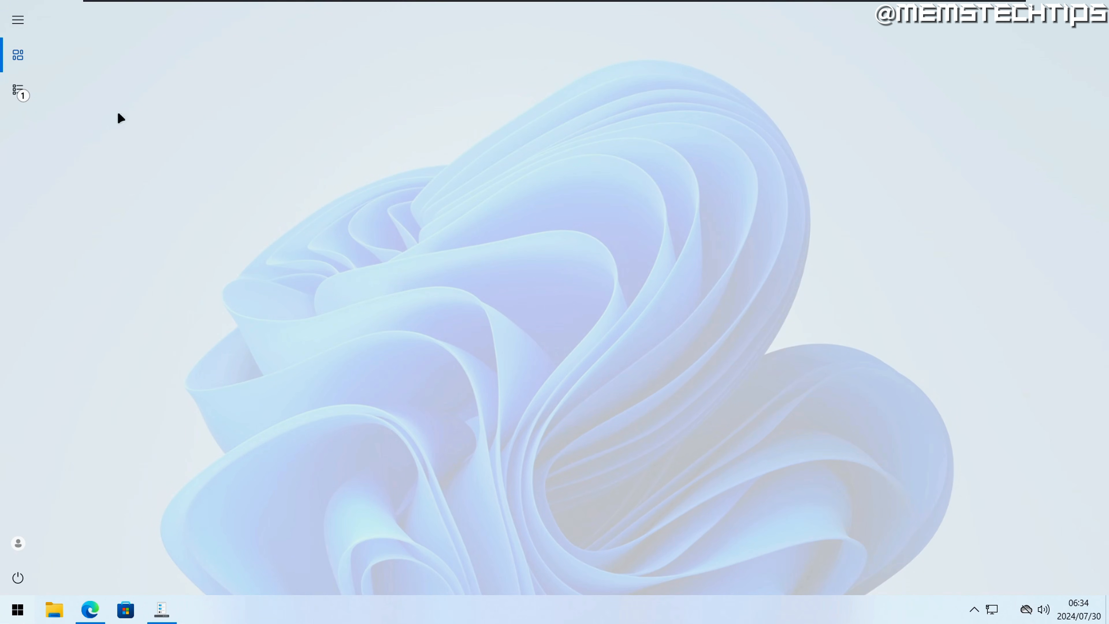
{"action": "left_click", "coordinate": [24, 100]}
{"action": "scroll", "coordinate": [599, 258], "scroll_direction": "down", "scroll_amount": 6}
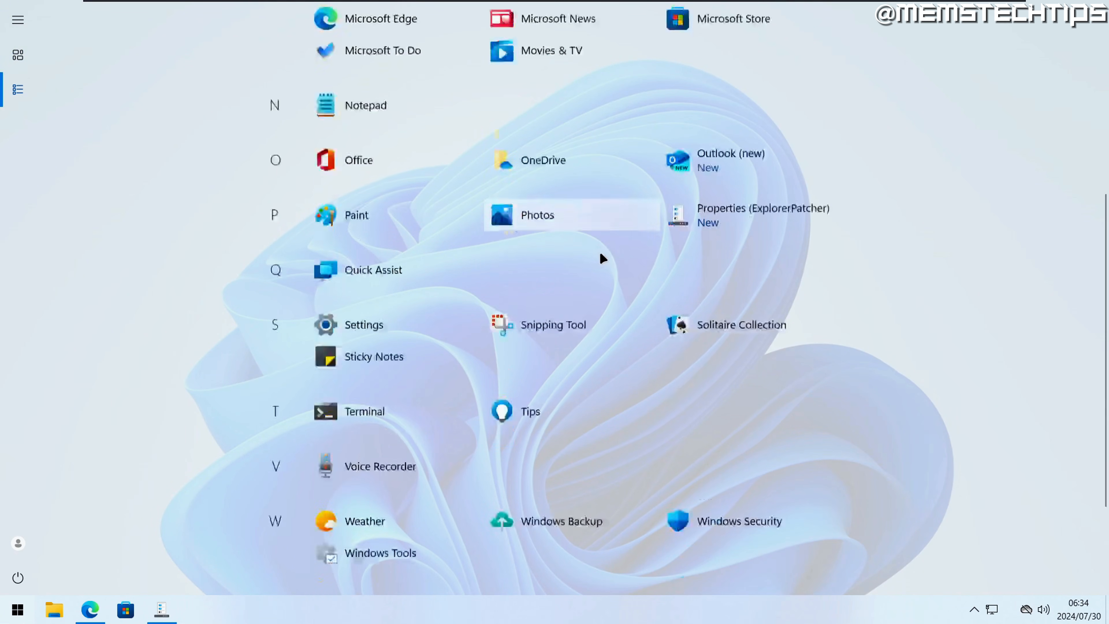
{"action": "scroll", "coordinate": [601, 279], "scroll_direction": "up", "scroll_amount": 6}
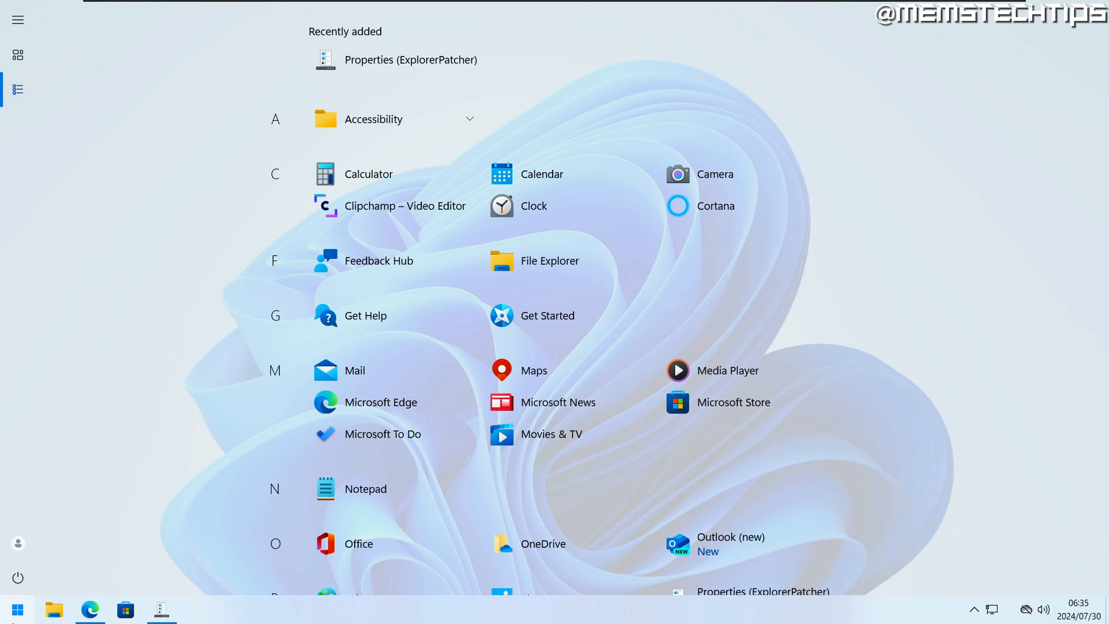
{"action": "left_click", "coordinate": [18, 605]}
{"action": "left_click", "coordinate": [164, 606]}
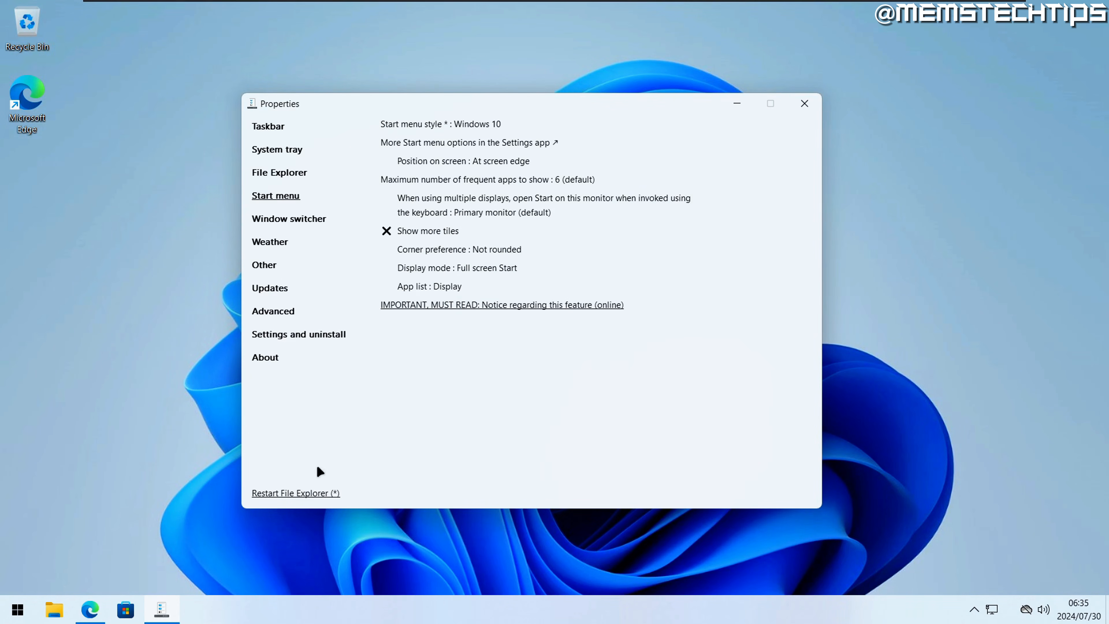
Set the display mode back to Default, approve the change, and check the Start menu.
{"action": "left_click", "coordinate": [478, 274]}
{"action": "left_click", "coordinate": [454, 283]}
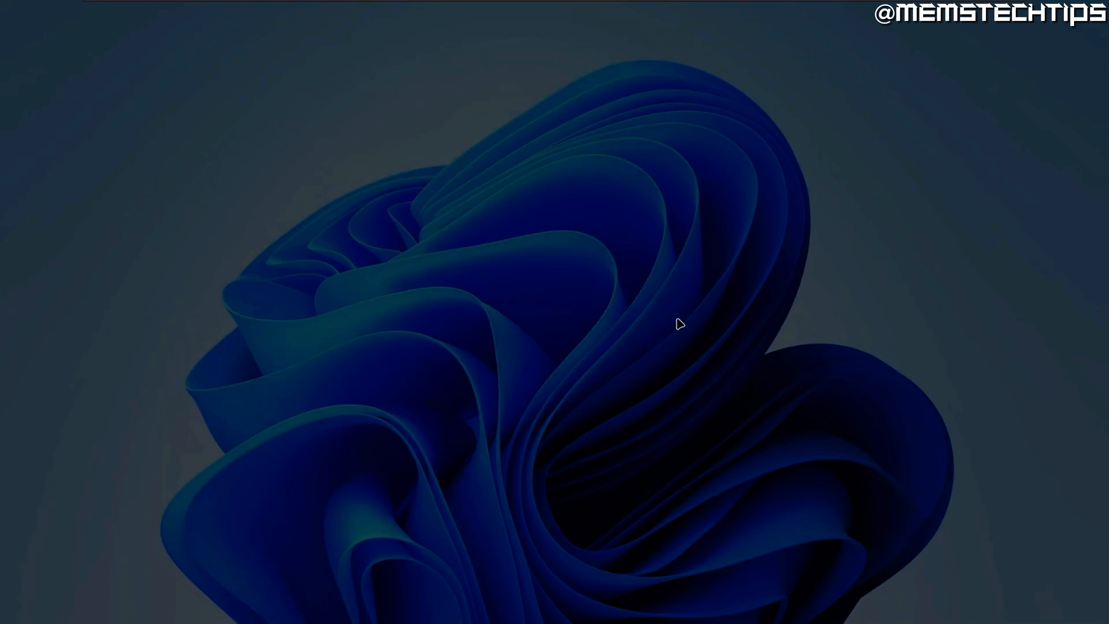
{"action": "left_click", "coordinate": [509, 413]}
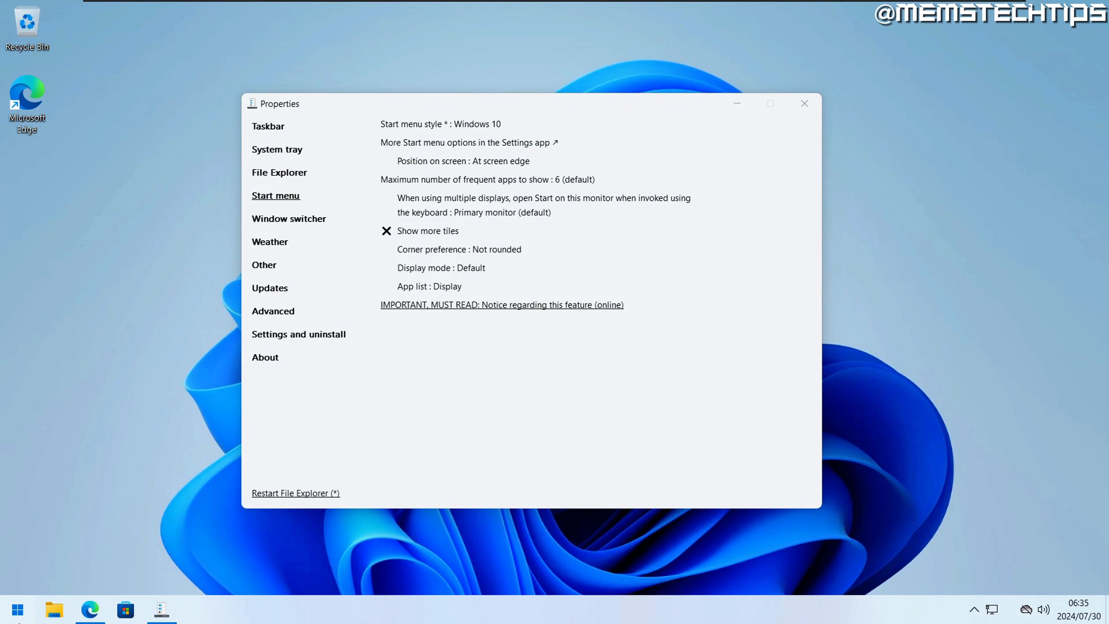
{"action": "left_click", "coordinate": [18, 609]}
{"action": "left_click", "coordinate": [459, 263]}
Set the App list option to Hide, approve the change, and show all apps in the Start menu.
{"action": "left_click", "coordinate": [445, 287]}
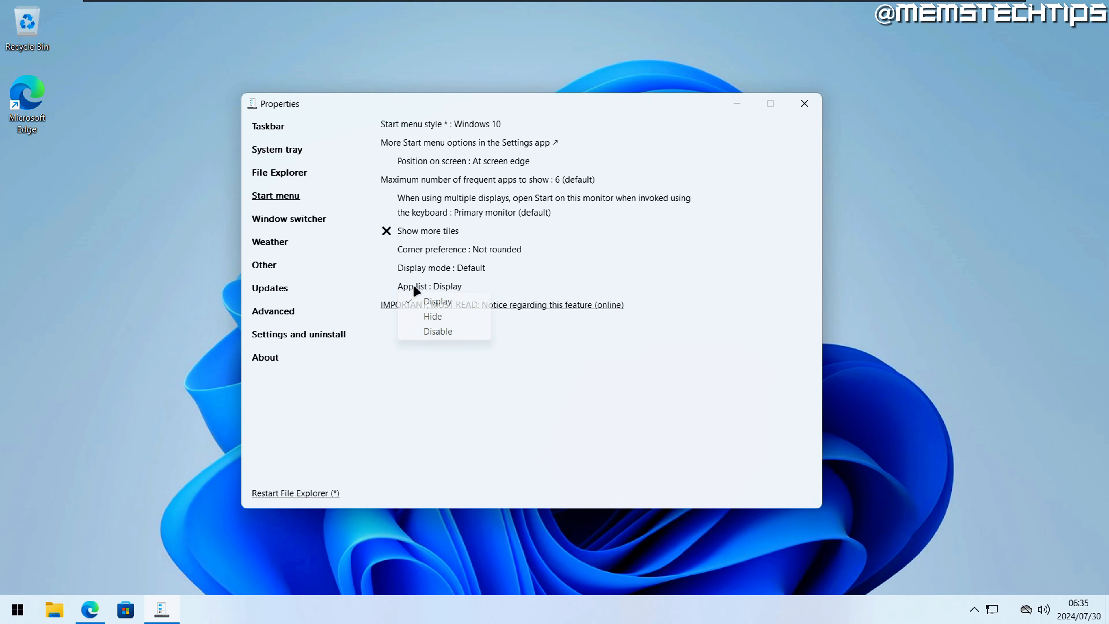
{"action": "left_click", "coordinate": [432, 316]}
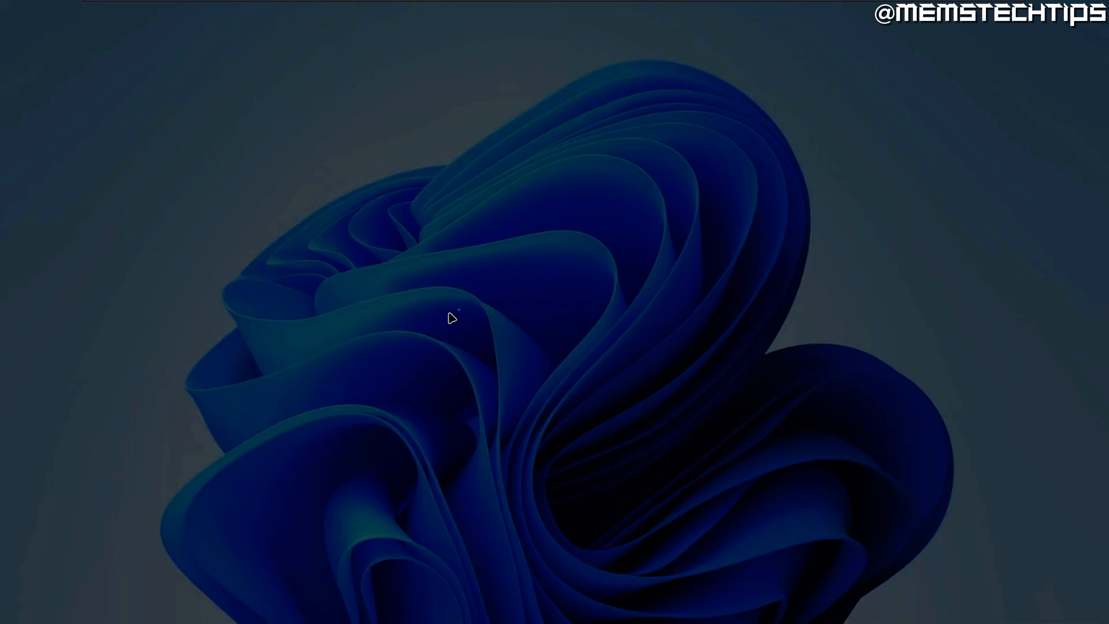
{"action": "left_click", "coordinate": [520, 415]}
{"action": "left_click", "coordinate": [18, 610]}
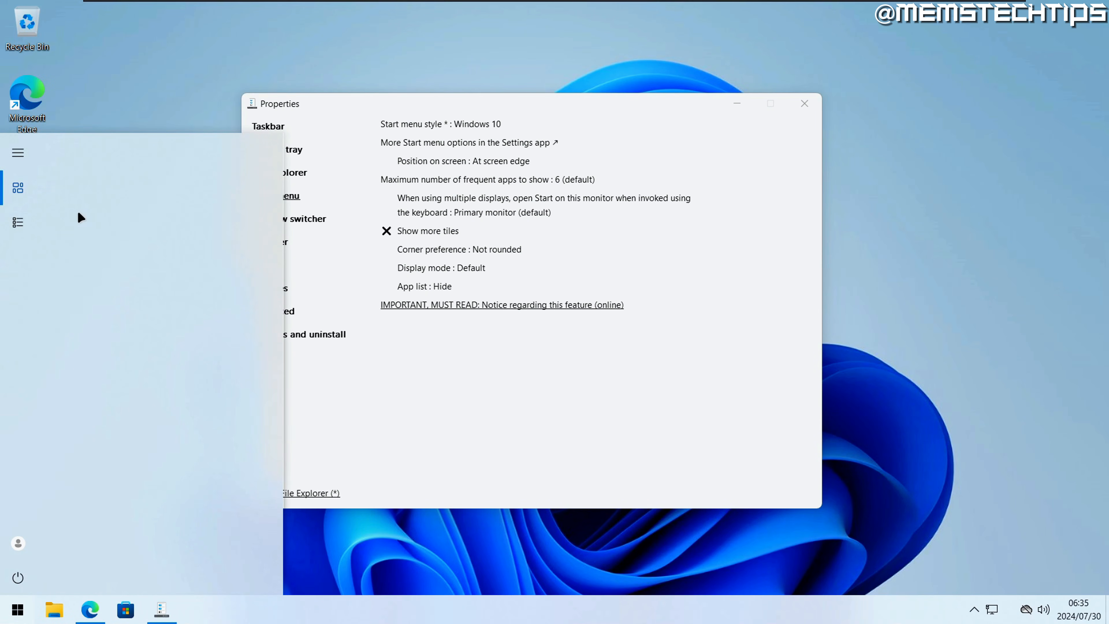
{"action": "left_click", "coordinate": [18, 222]}
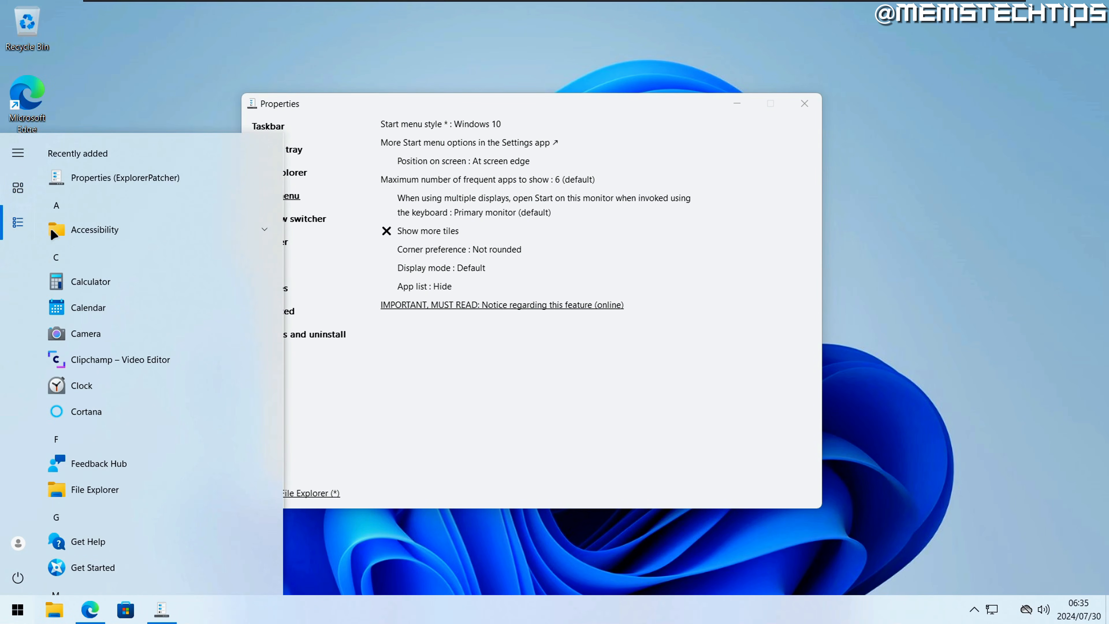
{"action": "mouse_move", "coordinate": [22, 228]}
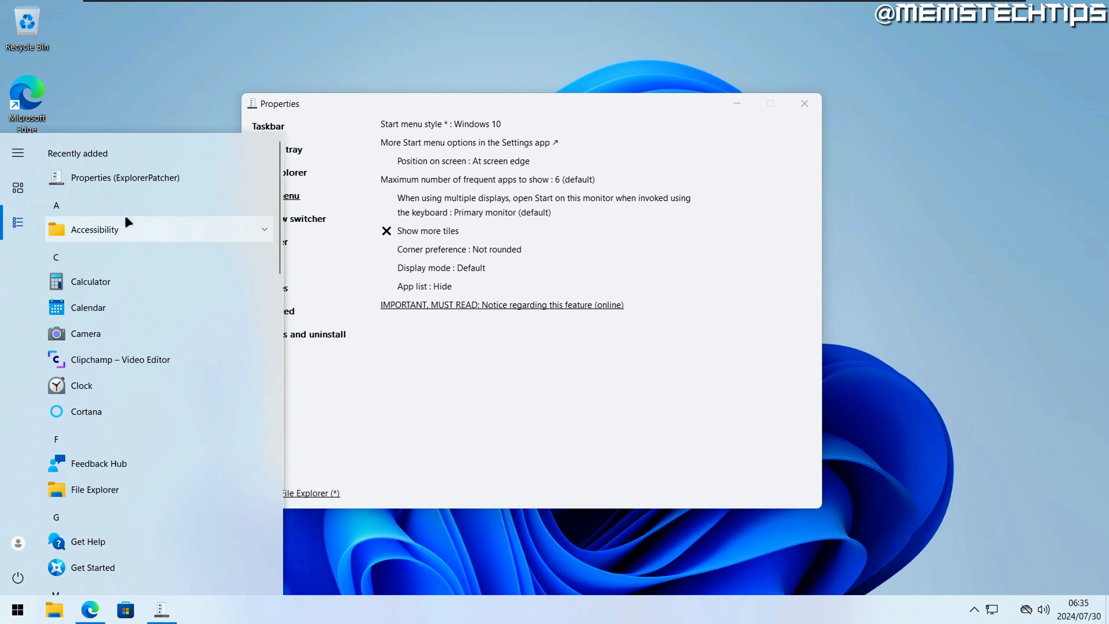
Pin Calculator to Start and switch the Start menu to its pinned tiles.
{"action": "right_click", "coordinate": [87, 280]}
{"action": "left_click", "coordinate": [137, 292]}
{"action": "left_click", "coordinate": [18, 187]}
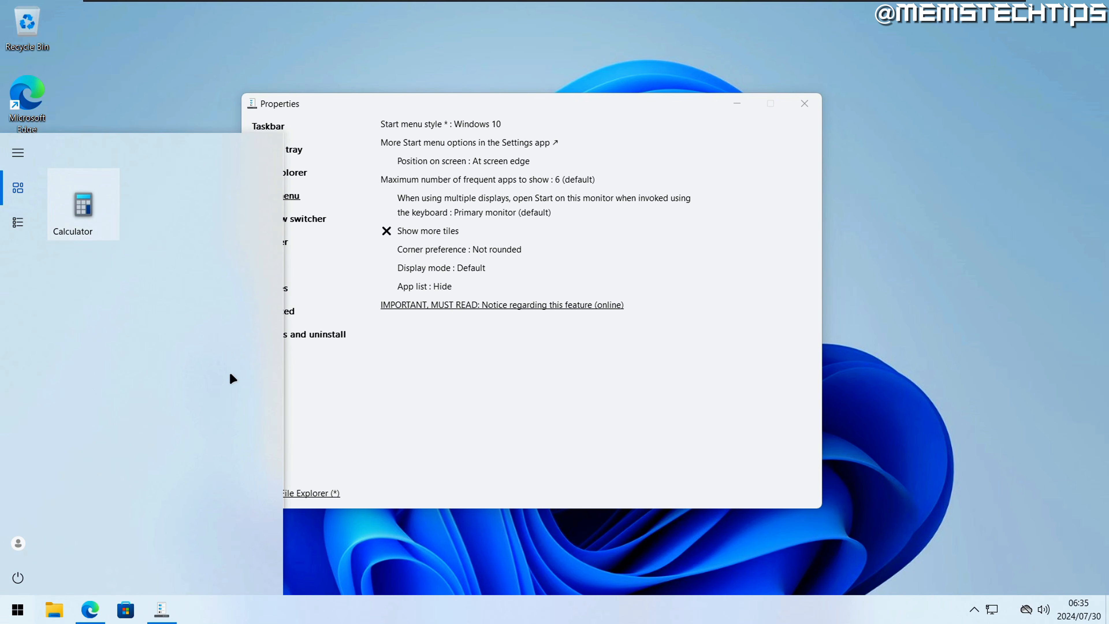
Set the App list option to Disable, approve the change, and check the Start menu.
{"action": "left_click", "coordinate": [445, 287]}
{"action": "left_click", "coordinate": [464, 335]}
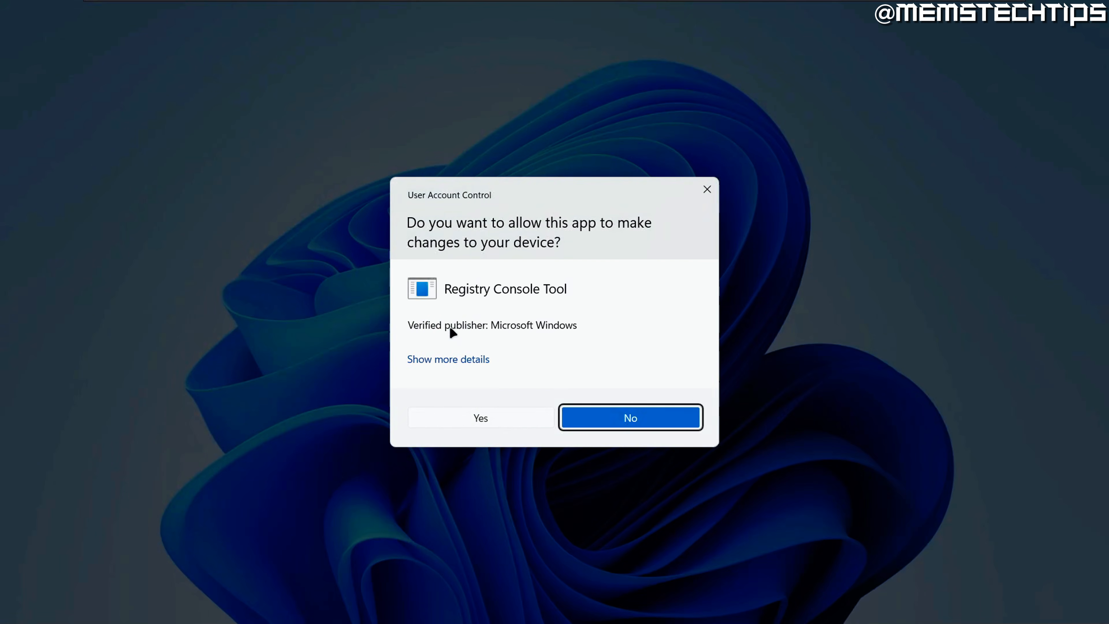
{"action": "left_click", "coordinate": [519, 419]}
{"action": "key", "text": "super"}
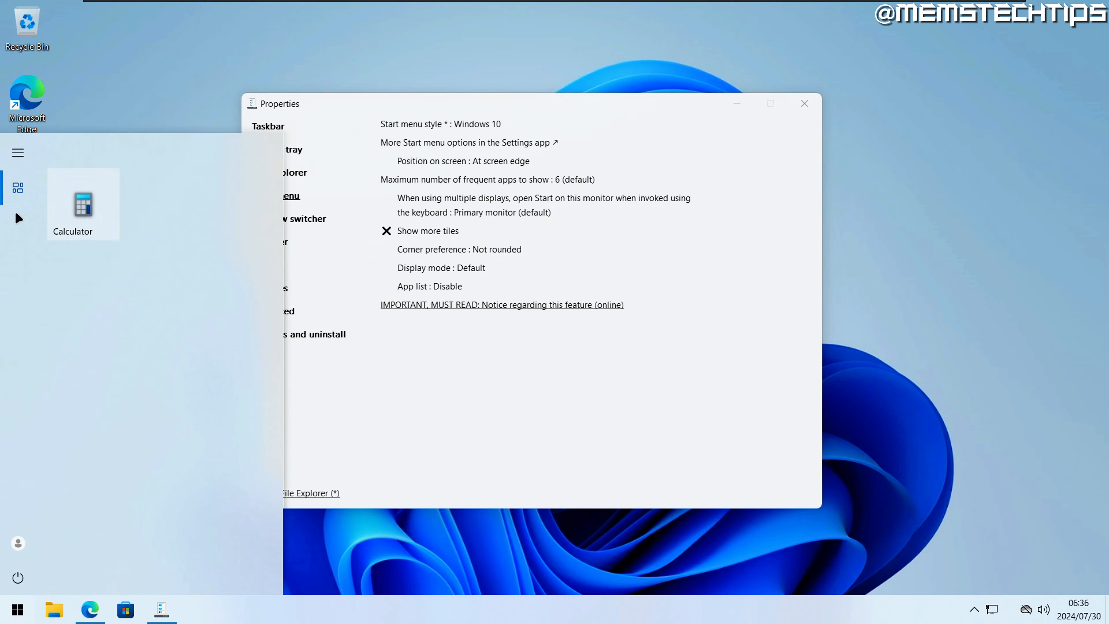
{"action": "mouse_move", "coordinate": [22, 212]}
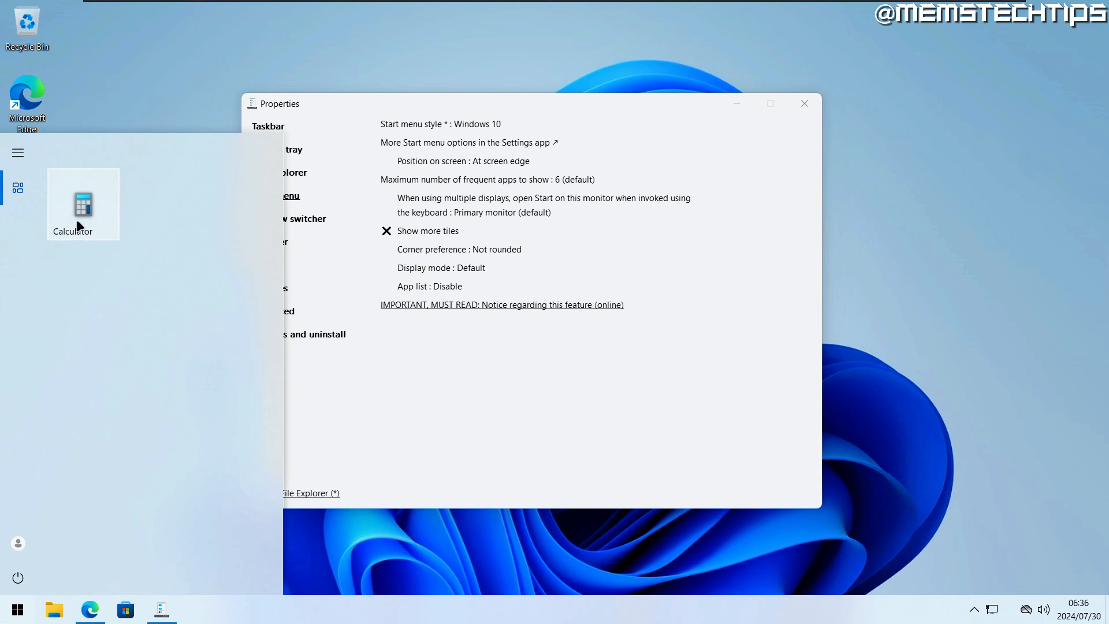
Set the App list option to Display, approve the change, and open the Start menu.
{"action": "left_click", "coordinate": [443, 287]}
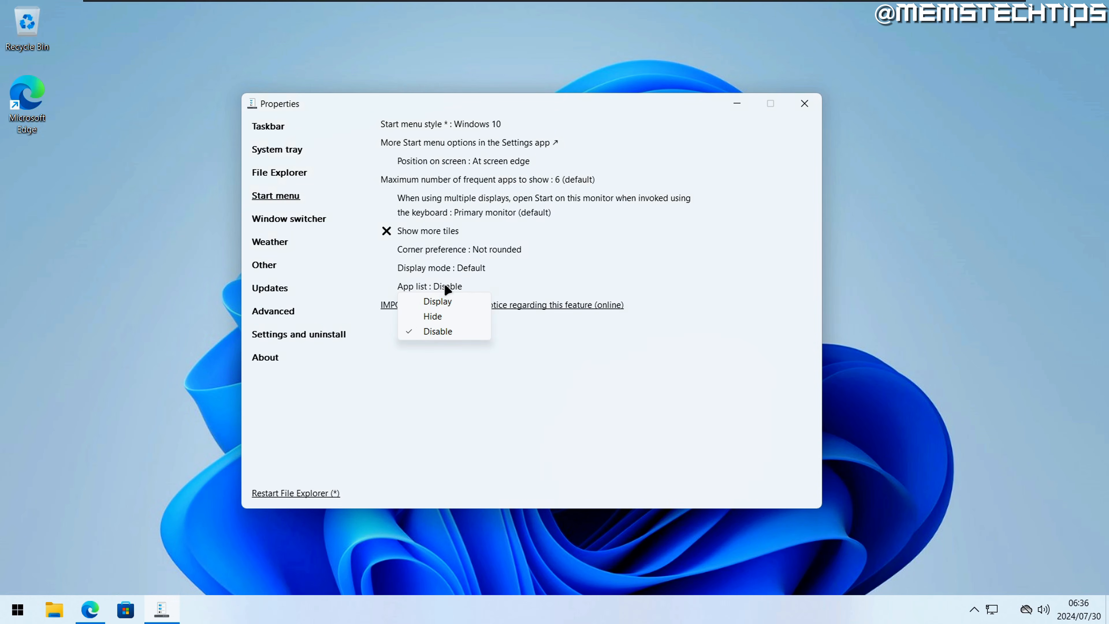
{"action": "left_click", "coordinate": [445, 301]}
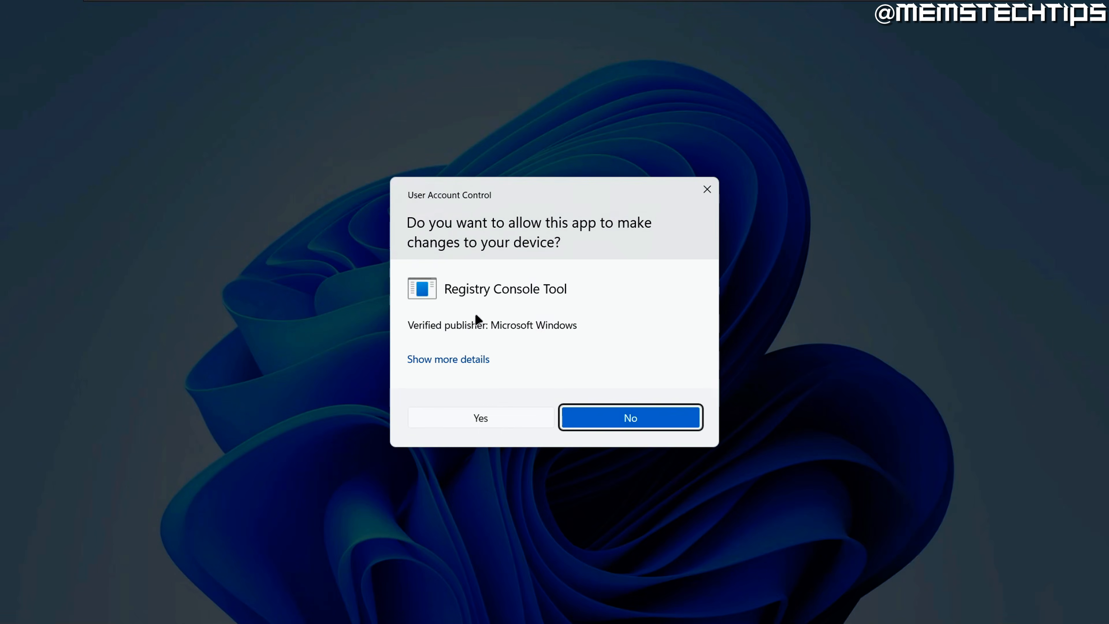
{"action": "left_click", "coordinate": [477, 416]}
{"action": "key", "text": "super"}
Unpin Calculator from Start and narrow the Start menu until only the app list column remains.
{"action": "right_click", "coordinate": [268, 208]}
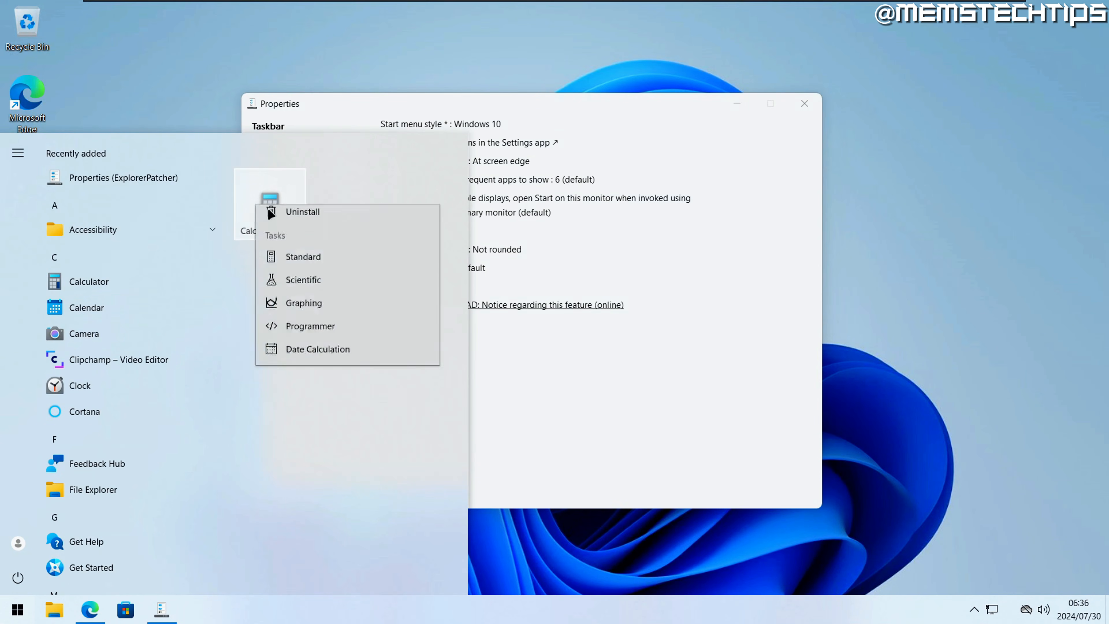
{"action": "left_click", "coordinate": [312, 224]}
{"action": "left_click_drag", "start_coordinate": [467, 227], "coordinate": [245, 253]}
{"action": "scroll", "coordinate": [138, 310], "scroll_direction": "down", "scroll_amount": 8}
{"action": "scroll", "coordinate": [141, 322], "scroll_direction": "up", "scroll_amount": 10}
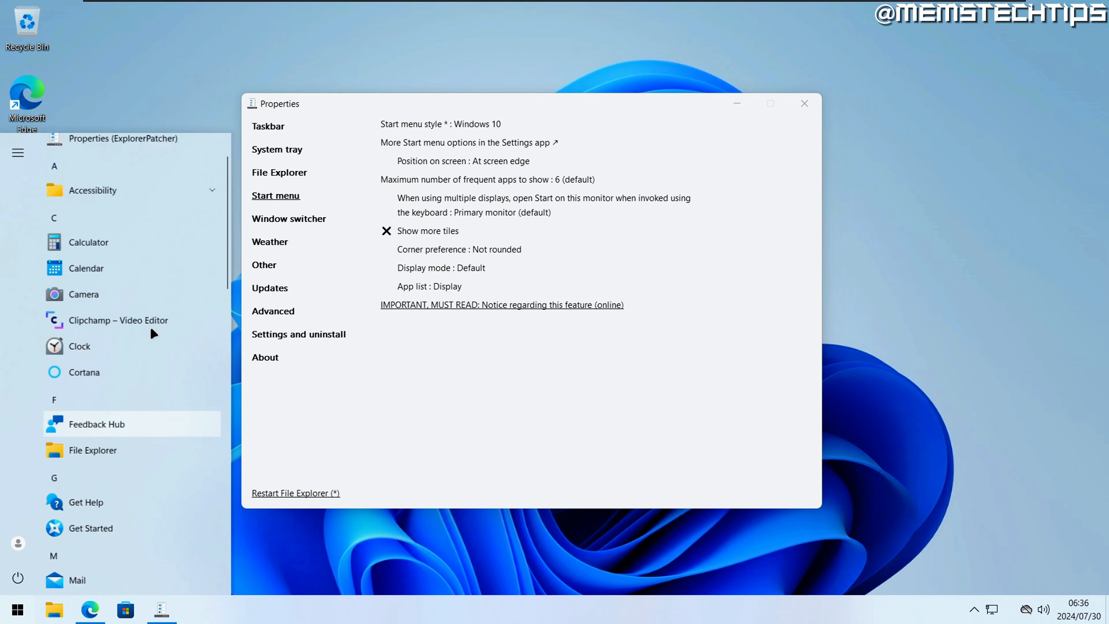
{"action": "left_click", "coordinate": [495, 409]}
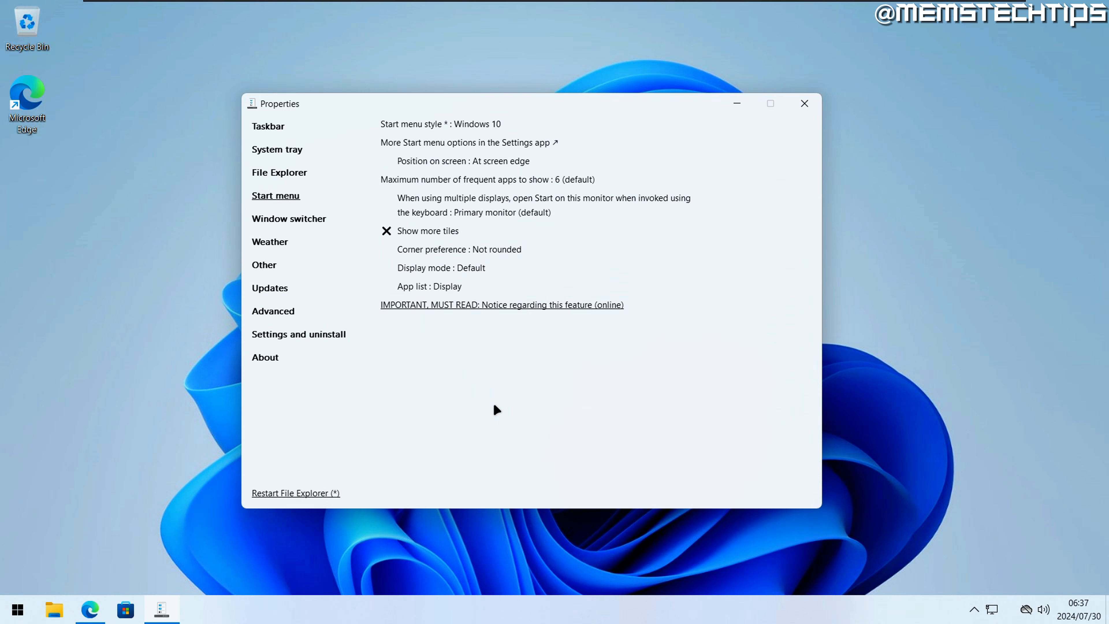
Open the Window switcher settings and preview the window switcher by cycling through the open windows.
{"action": "left_click", "coordinate": [298, 219]}
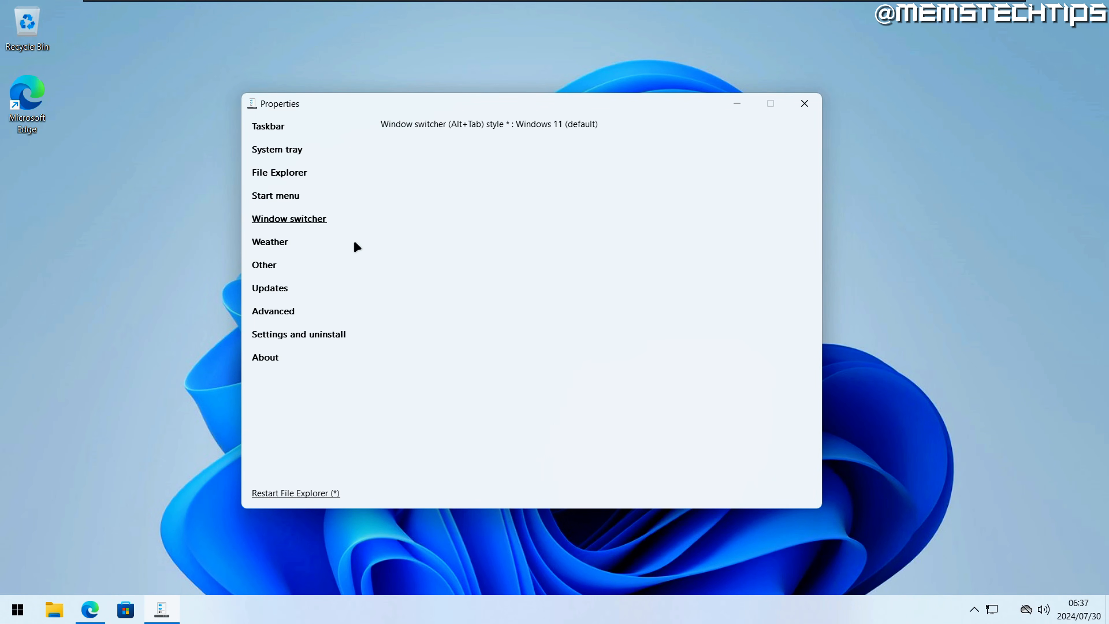
{"action": "key", "text": "alt+Tab"}
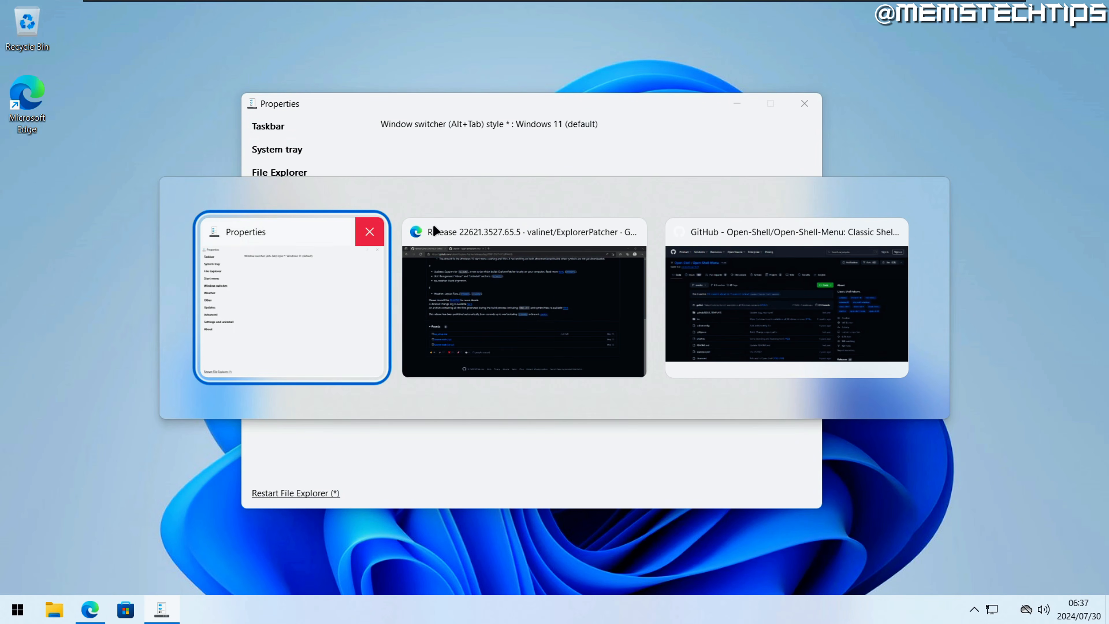
{"action": "key", "text": "Tab"}
{"action": "key", "text": "Tab"}
{"action": "key", "text": "Tab"}
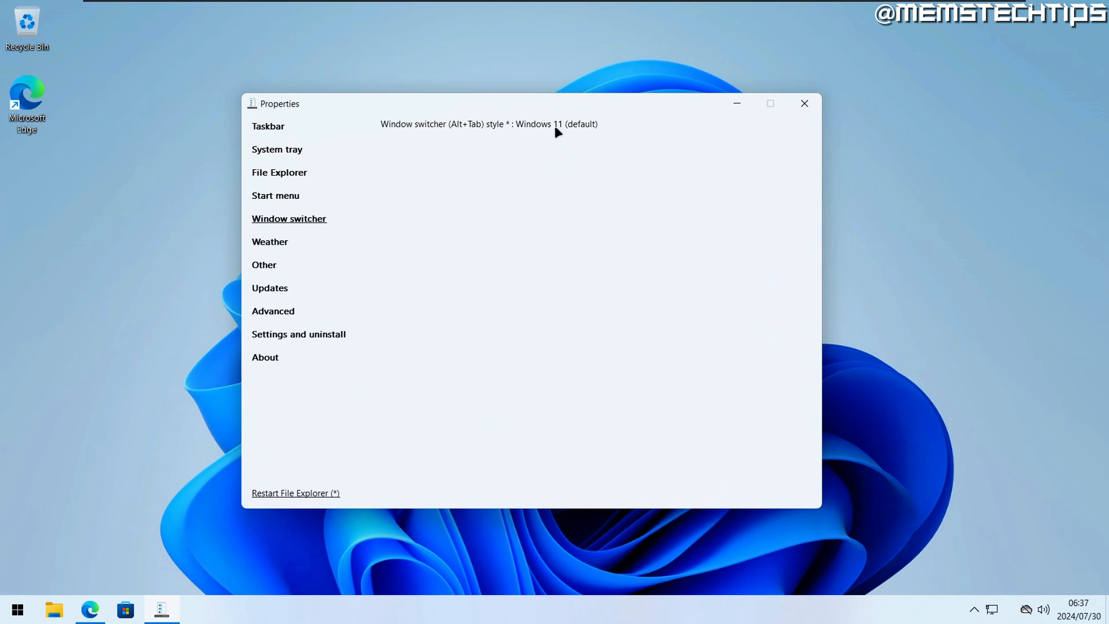
Try the Simple Window Switcher style, then restore the window switcher to Windows 11 (default).
{"action": "left_click", "coordinate": [554, 126]}
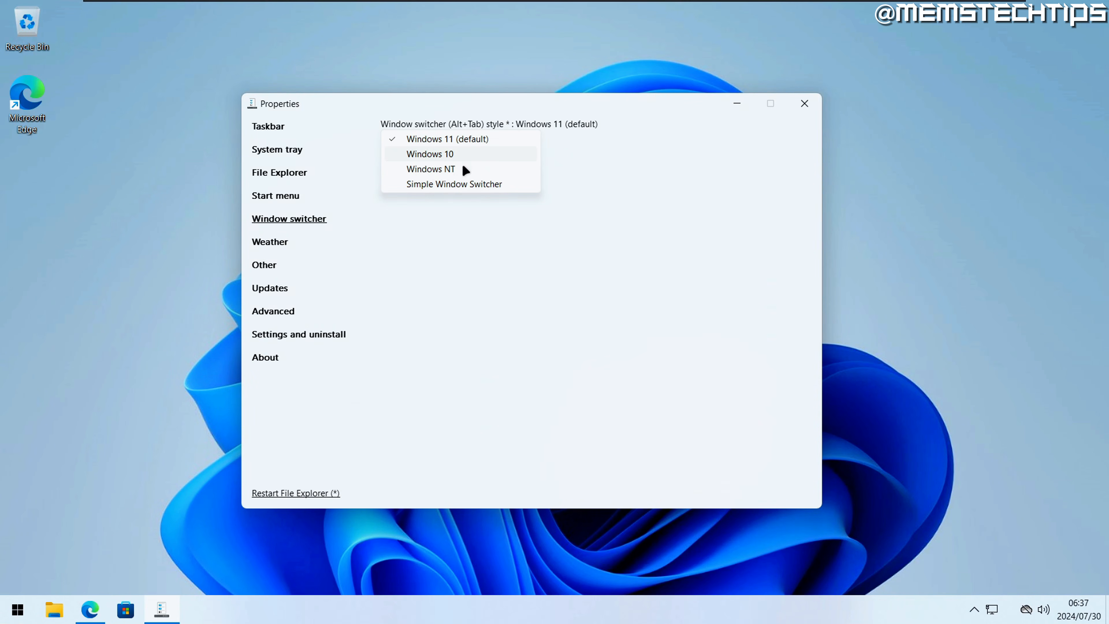
{"action": "left_click", "coordinate": [466, 185]}
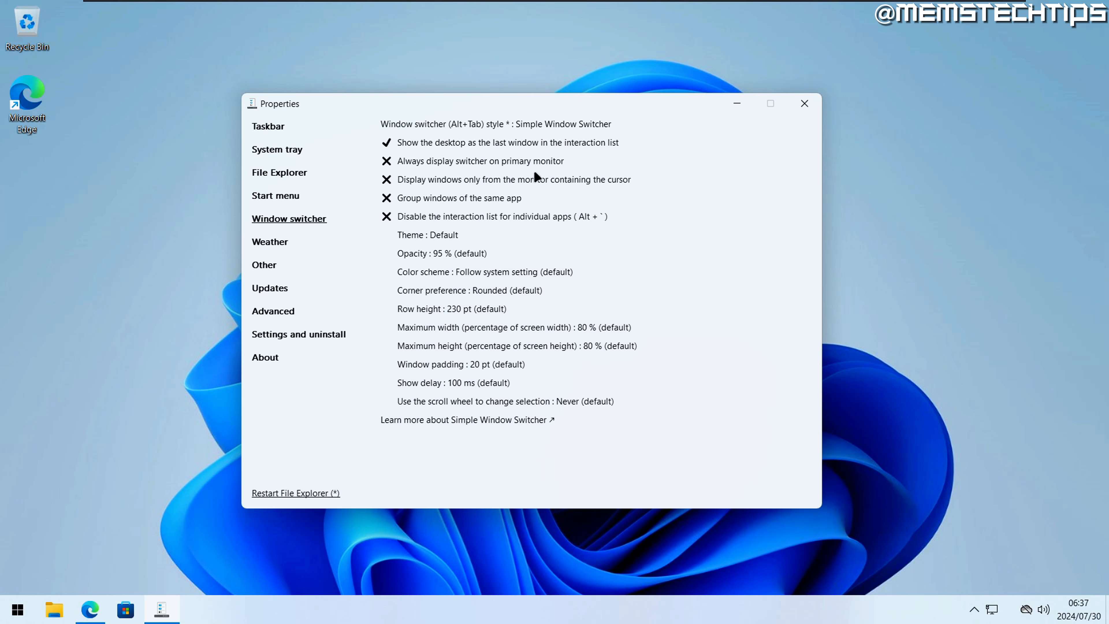
{"action": "left_click", "coordinate": [559, 126]}
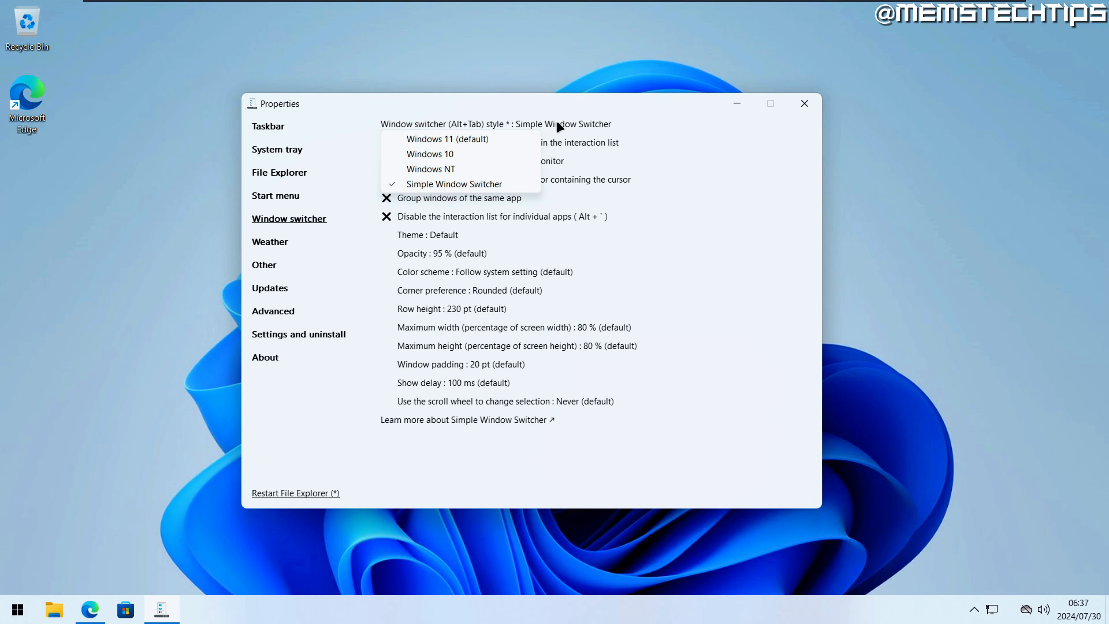
{"action": "left_click", "coordinate": [488, 141]}
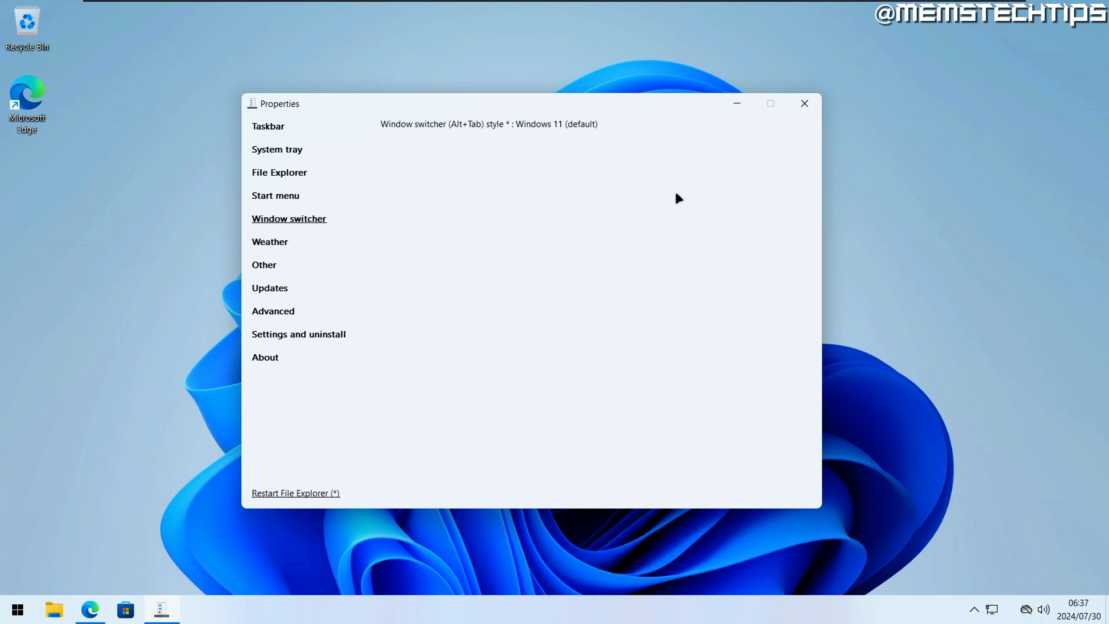
{"action": "key", "text": "alt+Tab"}
{"action": "key", "text": "alt+Tab"}
{"action": "key", "text": "Escape"}
Turn on Show Weather on the taskbar, view the forecast, and turn the option off again.
{"action": "left_click", "coordinate": [269, 244]}
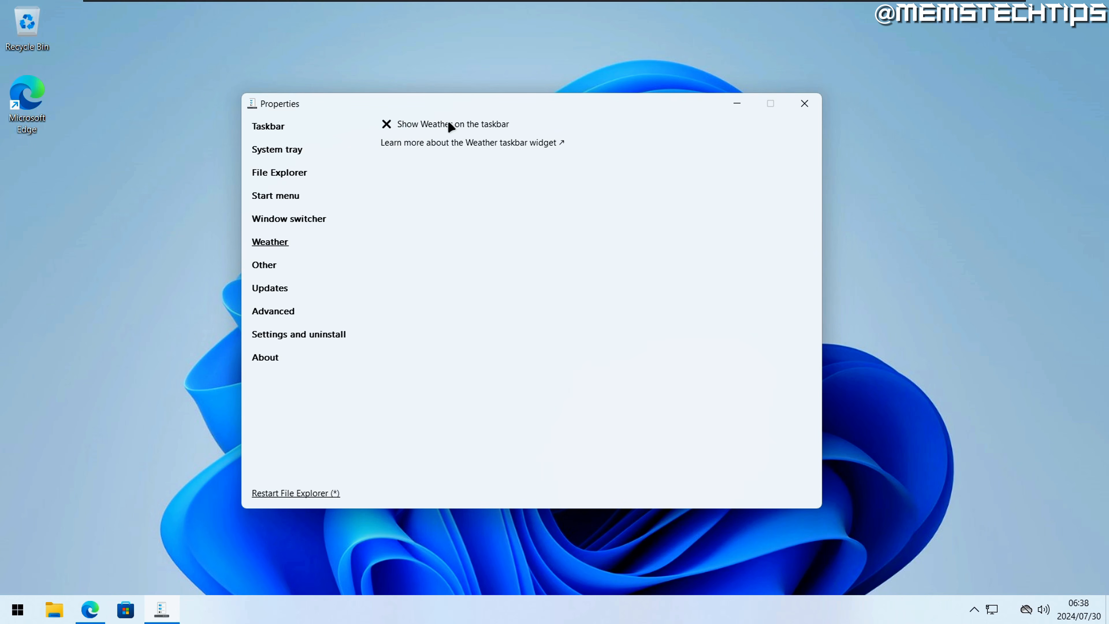
{"action": "left_click", "coordinate": [410, 125]}
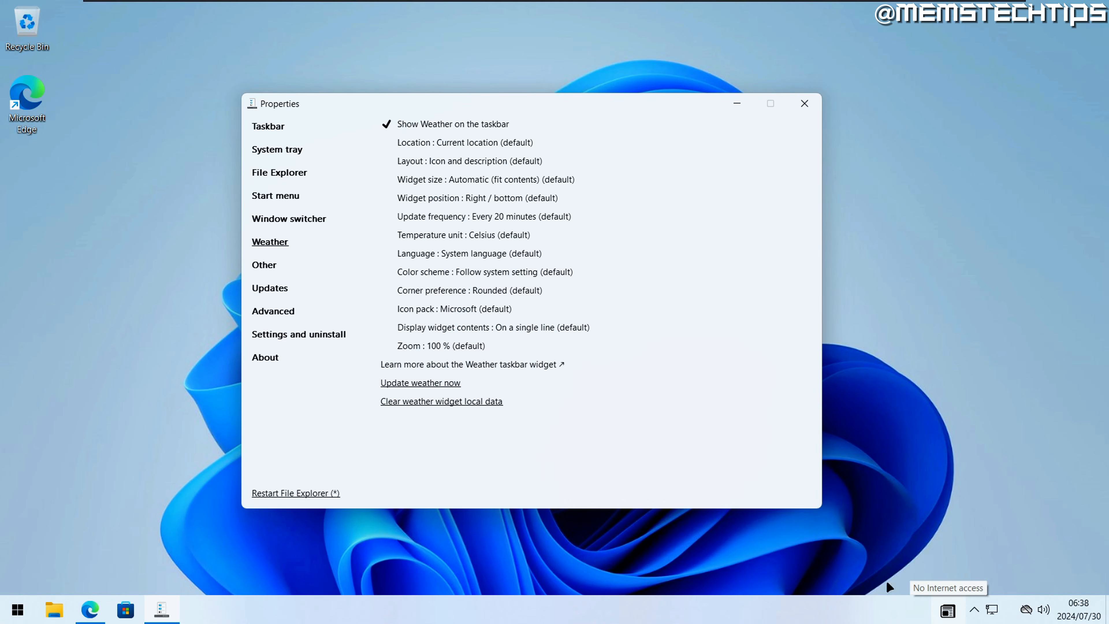
{"action": "left_click", "coordinate": [903, 612]}
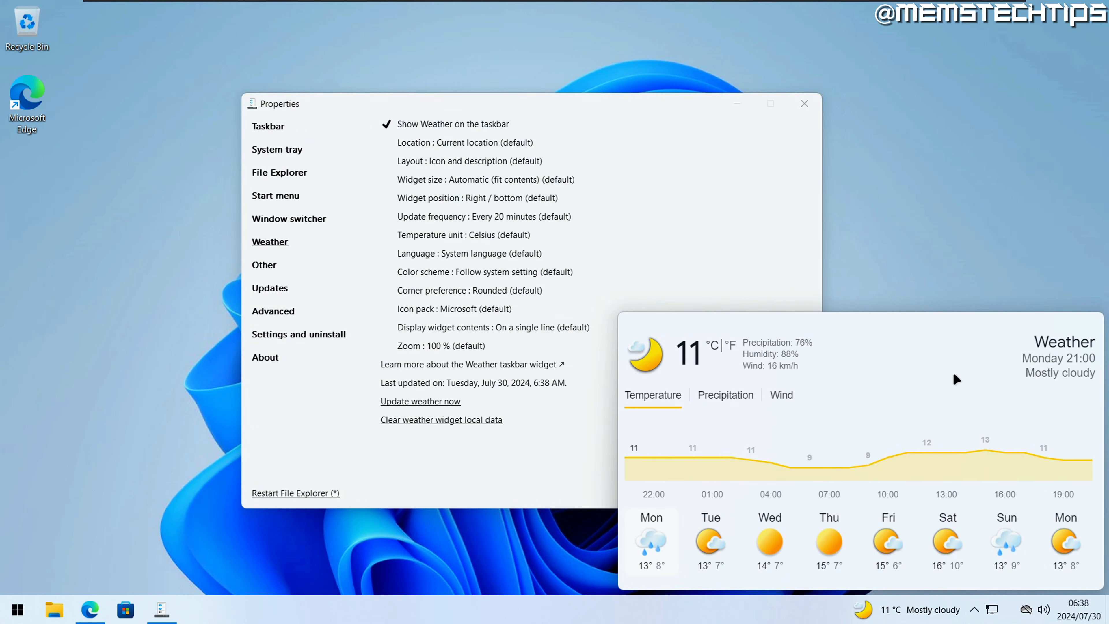
{"action": "left_click", "coordinate": [928, 616]}
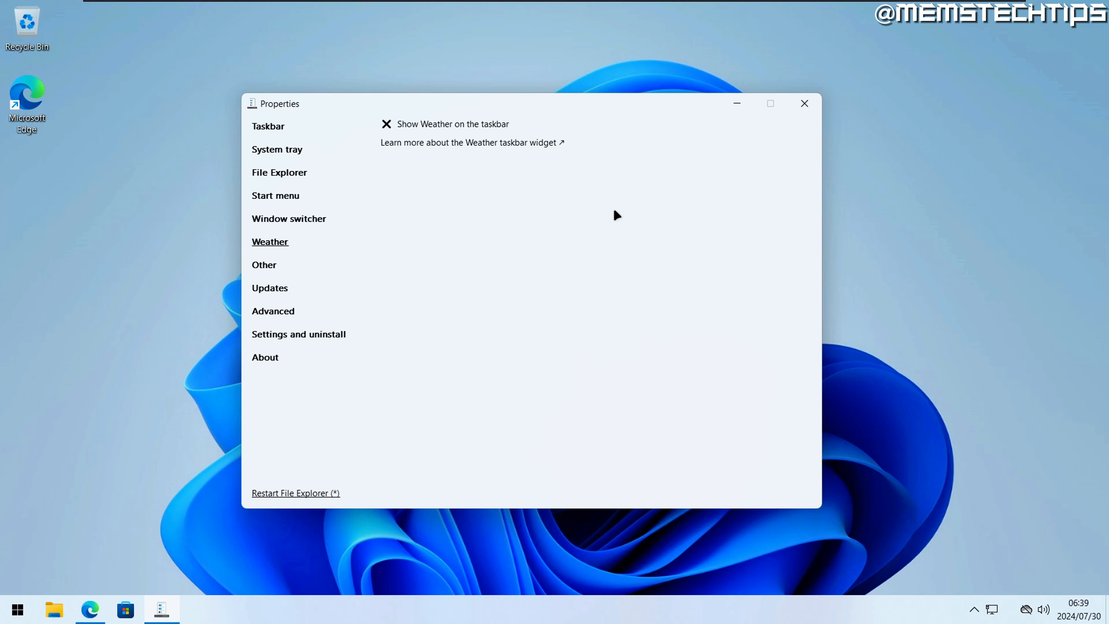
Enable Disable rounded corners for application windows in the Other settings, approve the change, and check a File Explorer window.
{"action": "left_click", "coordinate": [268, 264]}
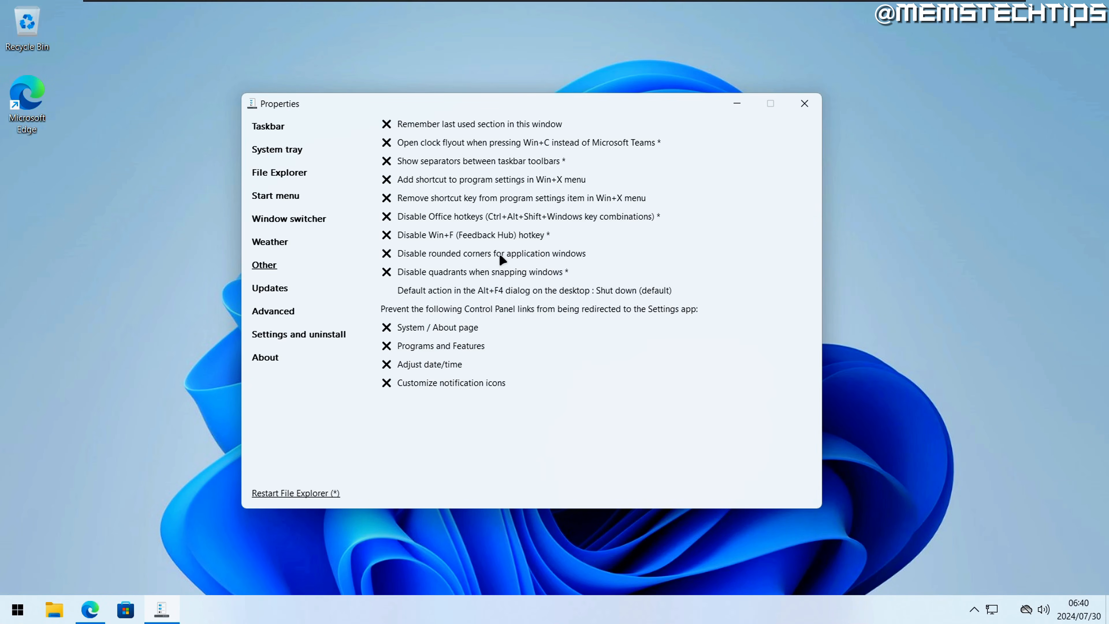
{"action": "left_click", "coordinate": [521, 253]}
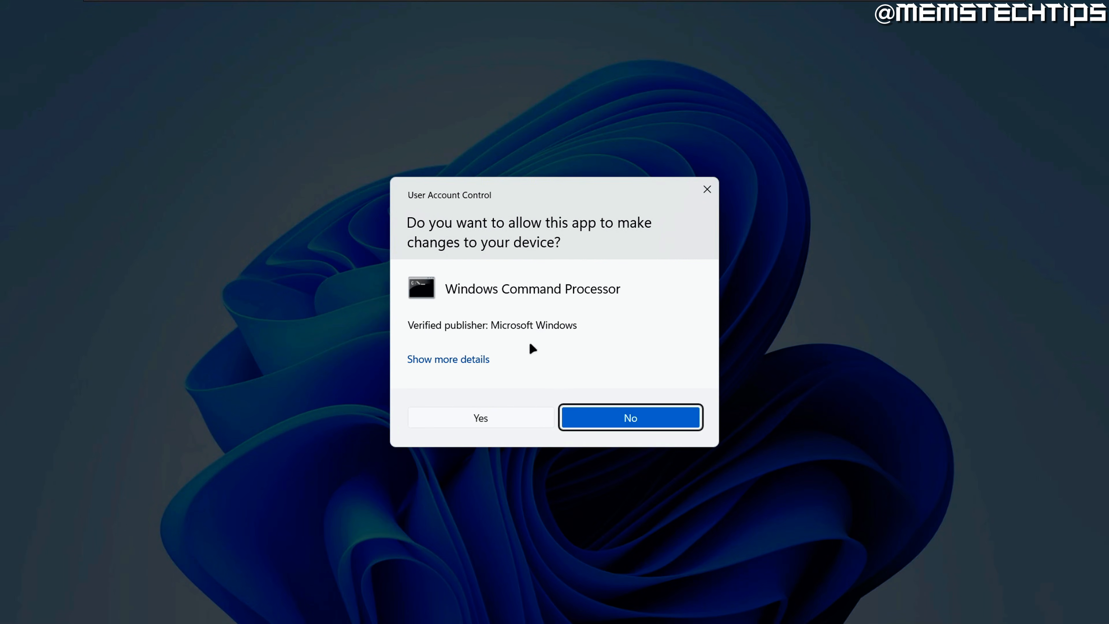
{"action": "left_click", "coordinate": [503, 417]}
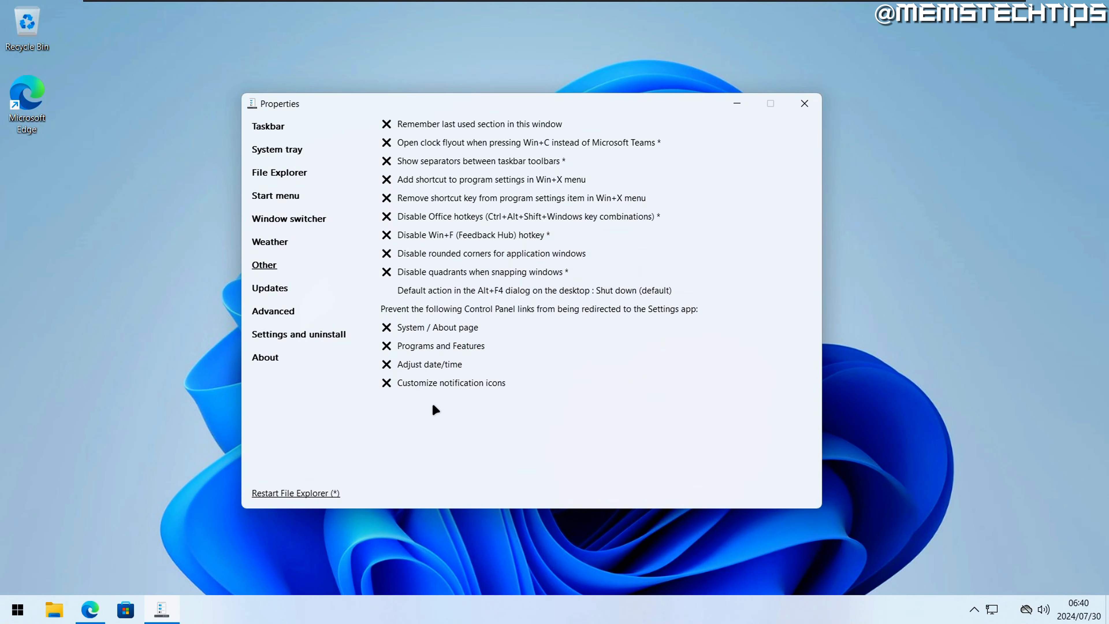
{"action": "left_click_drag", "start_coordinate": [727, 114], "coordinate": [606, 105]}
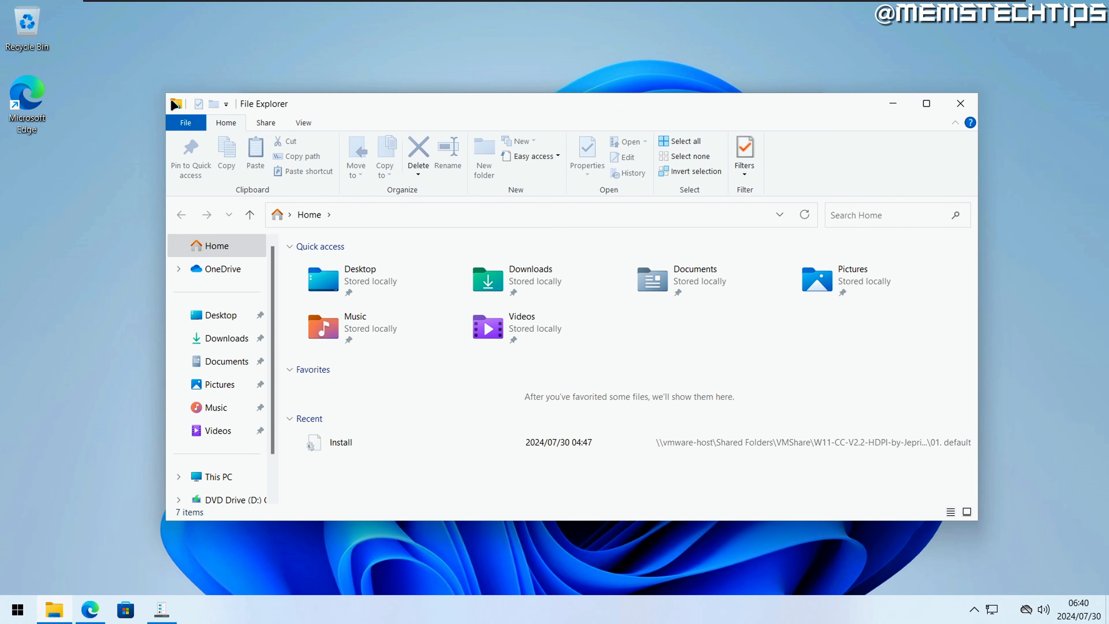
{"action": "left_click", "coordinate": [960, 104]}
Turn Disable rounded corners for application windows back off, approve the change, and check the File Explorer window corners.
{"action": "left_click", "coordinate": [447, 257]}
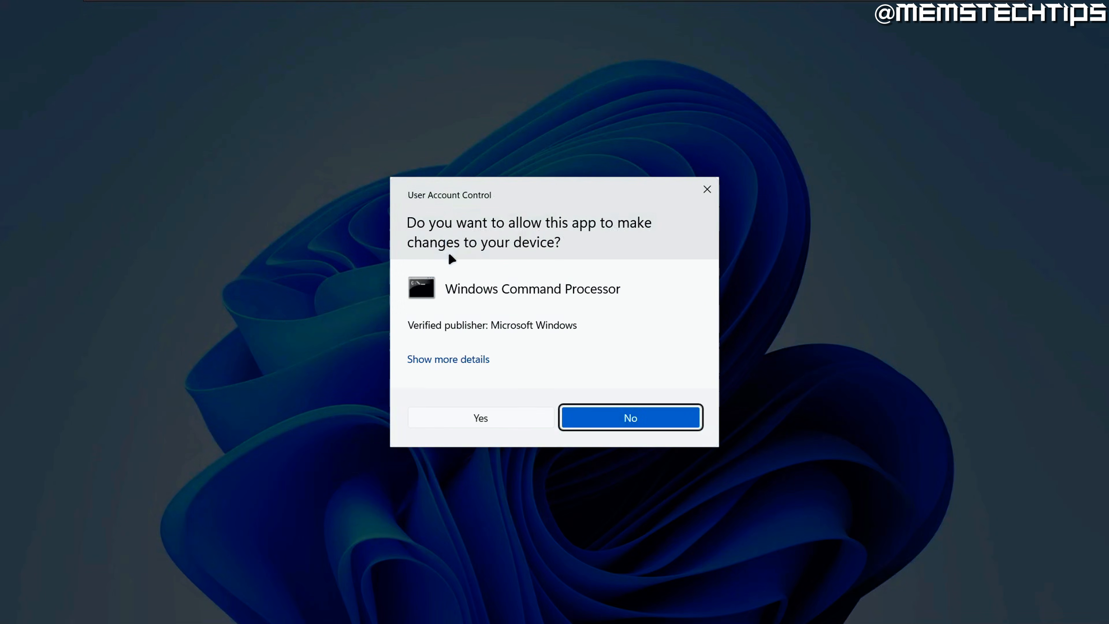
{"action": "left_click", "coordinate": [485, 419]}
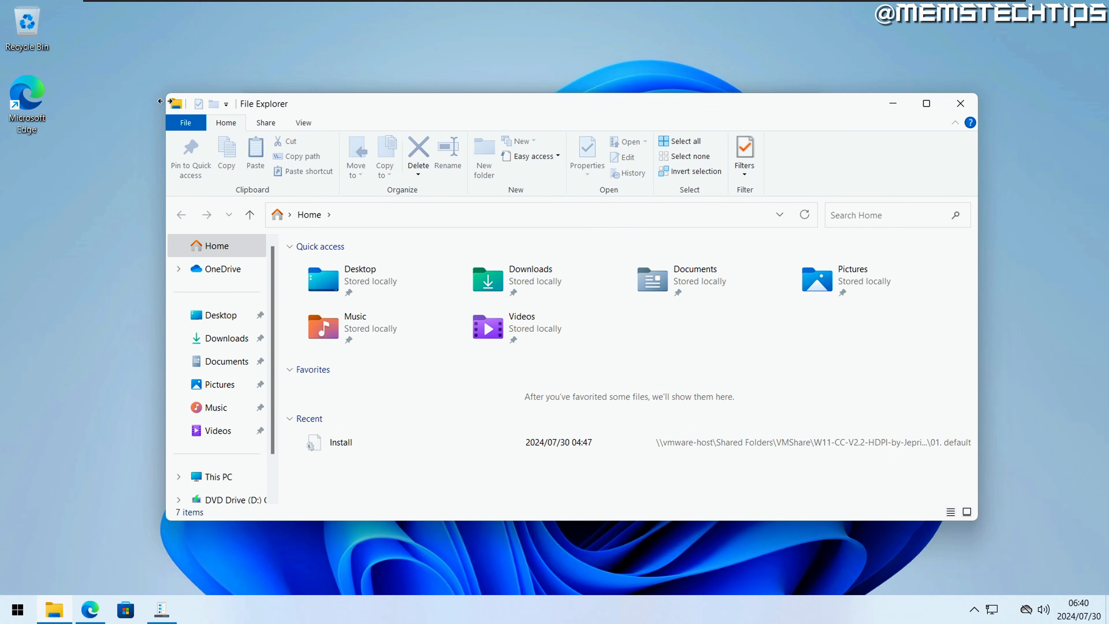
{"action": "left_click", "coordinate": [960, 103]}
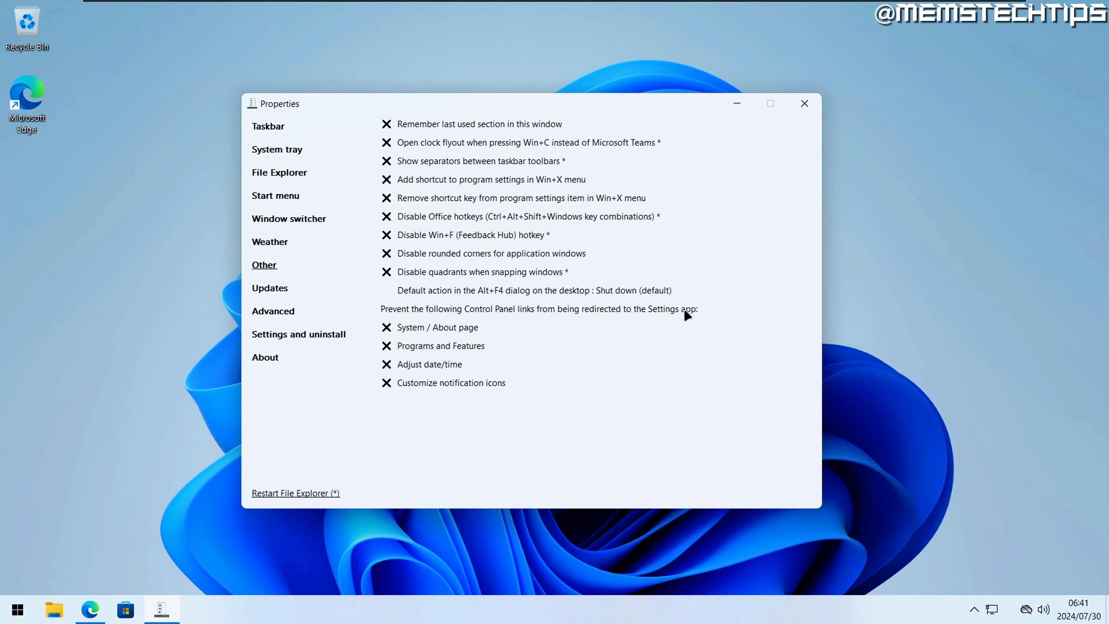
Open Control Panel and view its items as small icons.
{"action": "left_click", "coordinate": [32, 609]}
{"action": "type", "text": "c"}
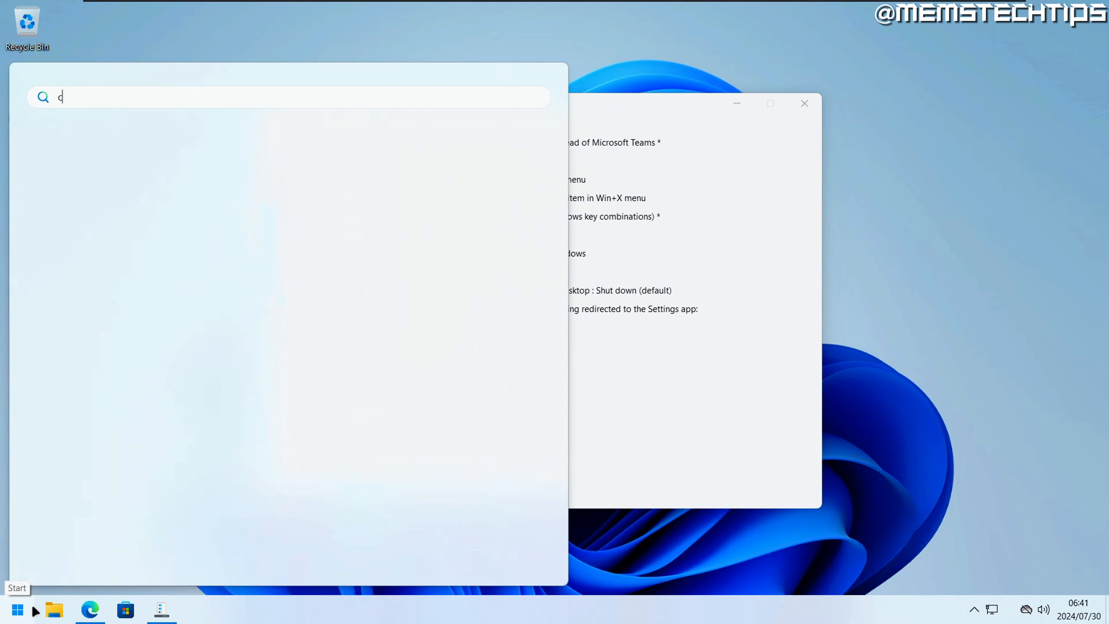
{"action": "type", "text": "ontr"}
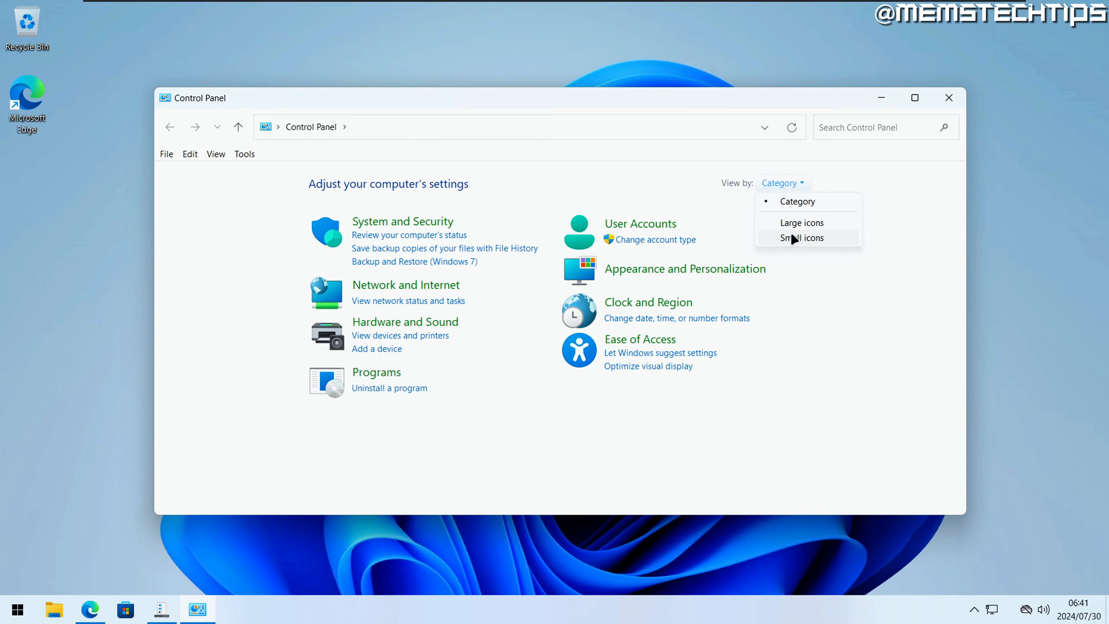
{"action": "left_click", "coordinate": [792, 238]}
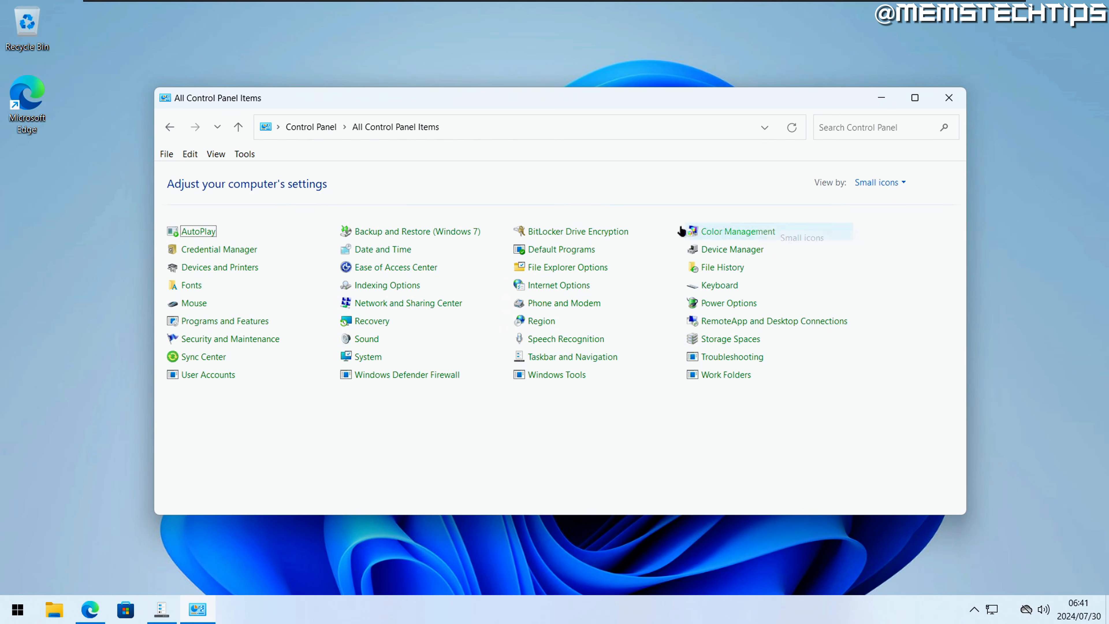
Open the System item from Control Panel, look over the About page in Settings, and close it.
{"action": "left_click", "coordinate": [378, 358]}
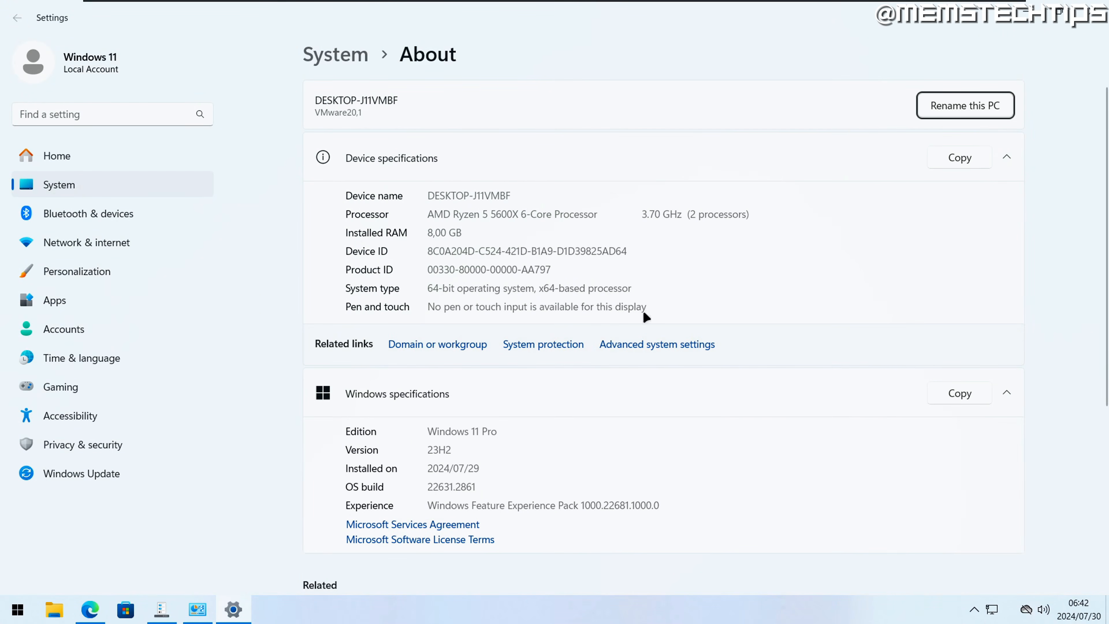
{"action": "scroll", "coordinate": [646, 314], "scroll_direction": "down", "scroll_amount": 5}
{"action": "scroll", "coordinate": [663, 233], "scroll_direction": "up", "scroll_amount": 5}
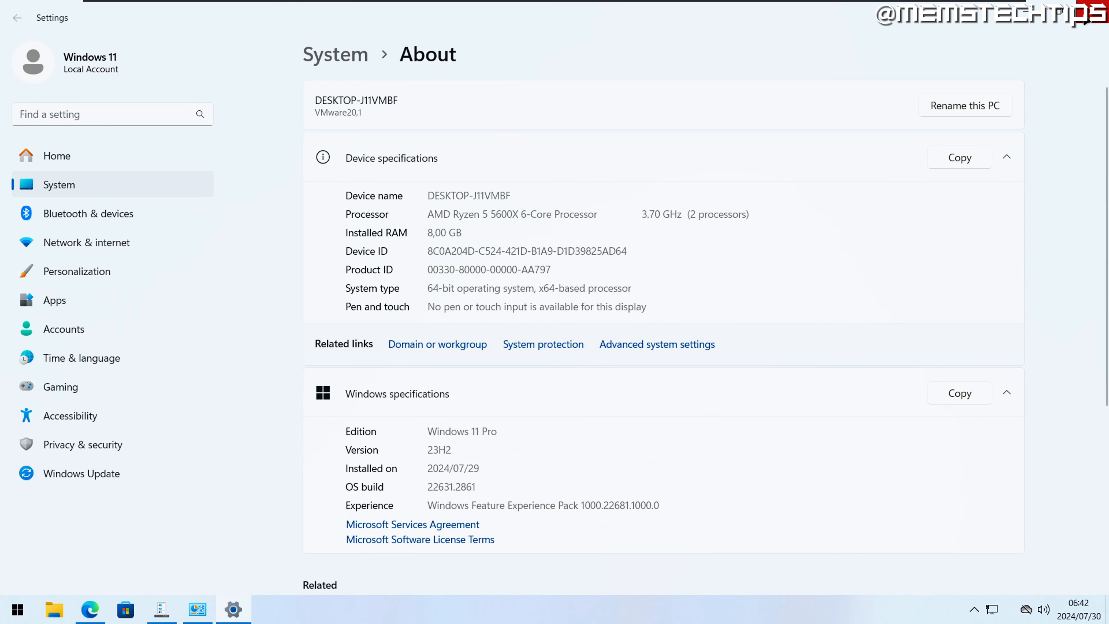
{"action": "left_click", "coordinate": [1096, 14]}
Prevent the System / About page link from redirecting to Settings and check it by opening System in Control Panel.
{"action": "left_click", "coordinate": [163, 609]}
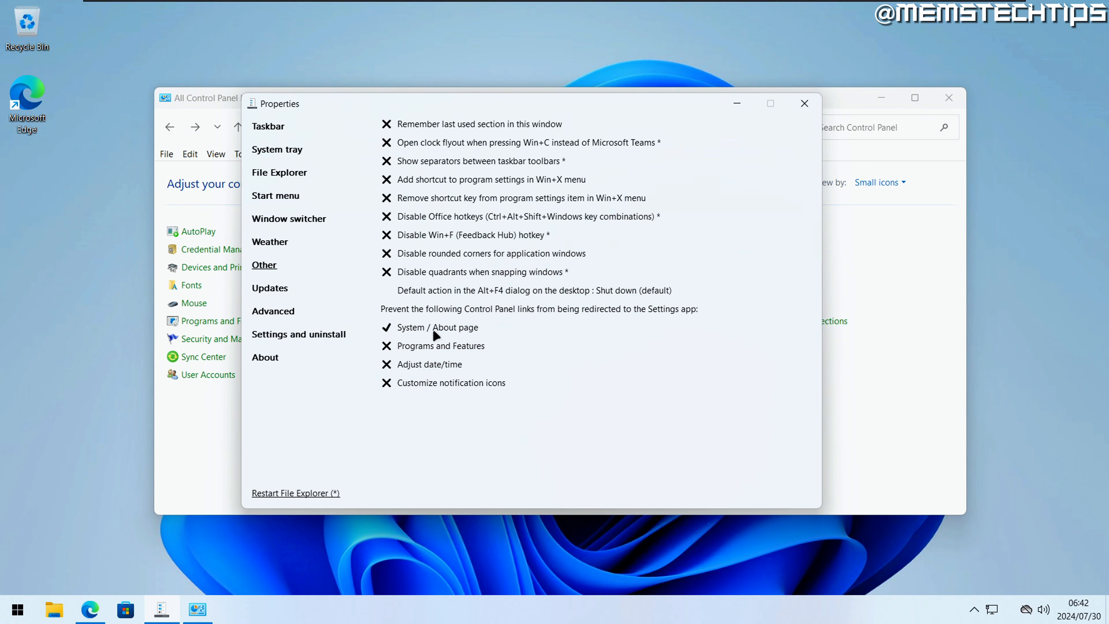
{"action": "left_click", "coordinate": [852, 440]}
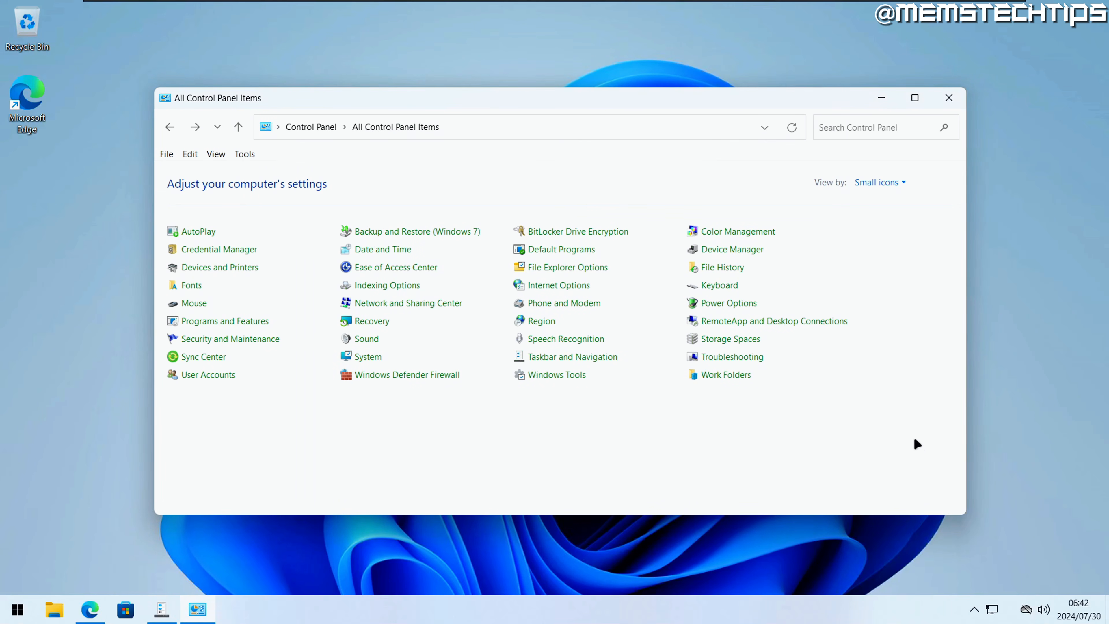
{"action": "left_click", "coordinate": [408, 359]}
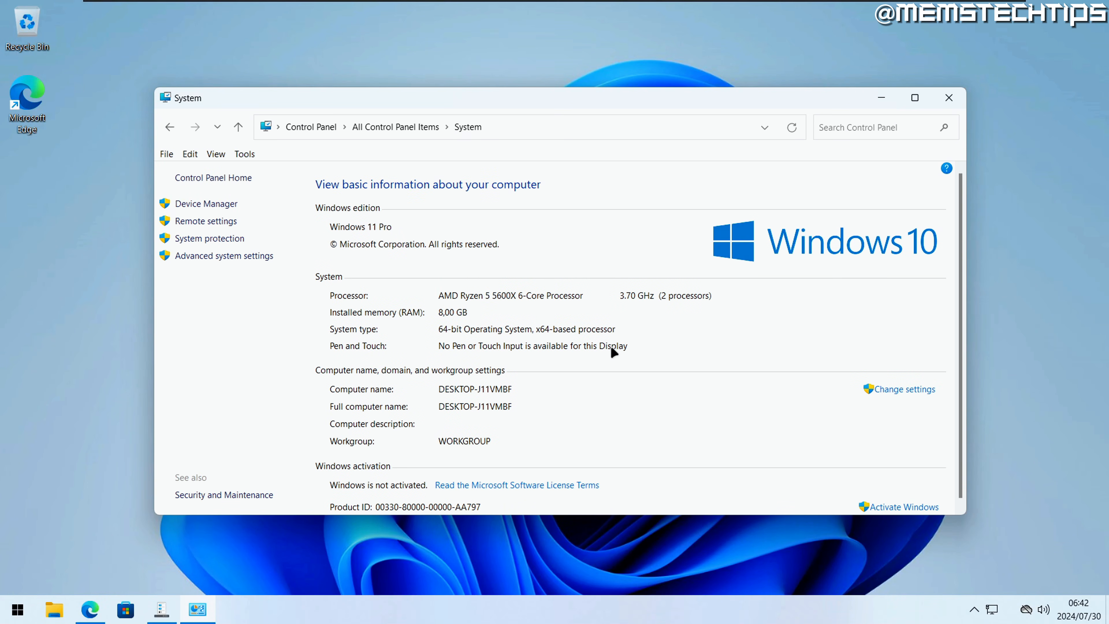
{"action": "left_click", "coordinate": [948, 97]}
Prevent the Programs and Features, Adjust date/time, and Customize notification icons links from redirecting to Settings.
{"action": "left_click", "coordinate": [398, 346]}
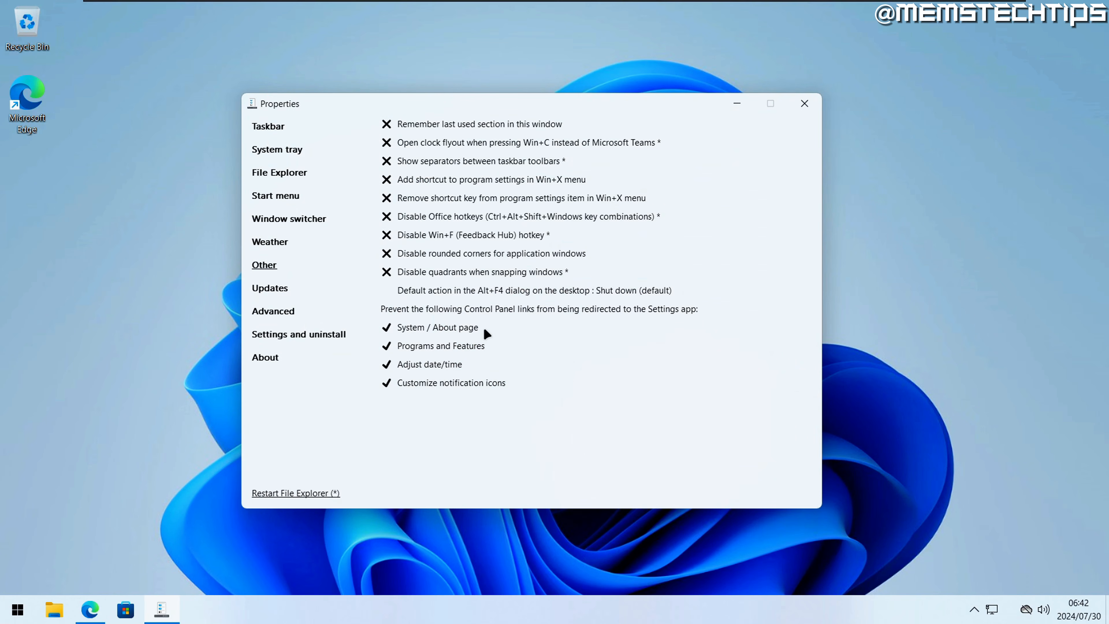
{"action": "left_click", "coordinate": [448, 383]}
Check for ExplorerPatcher updates in the Updates settings and dismiss the notification.
{"action": "left_click", "coordinate": [270, 293]}
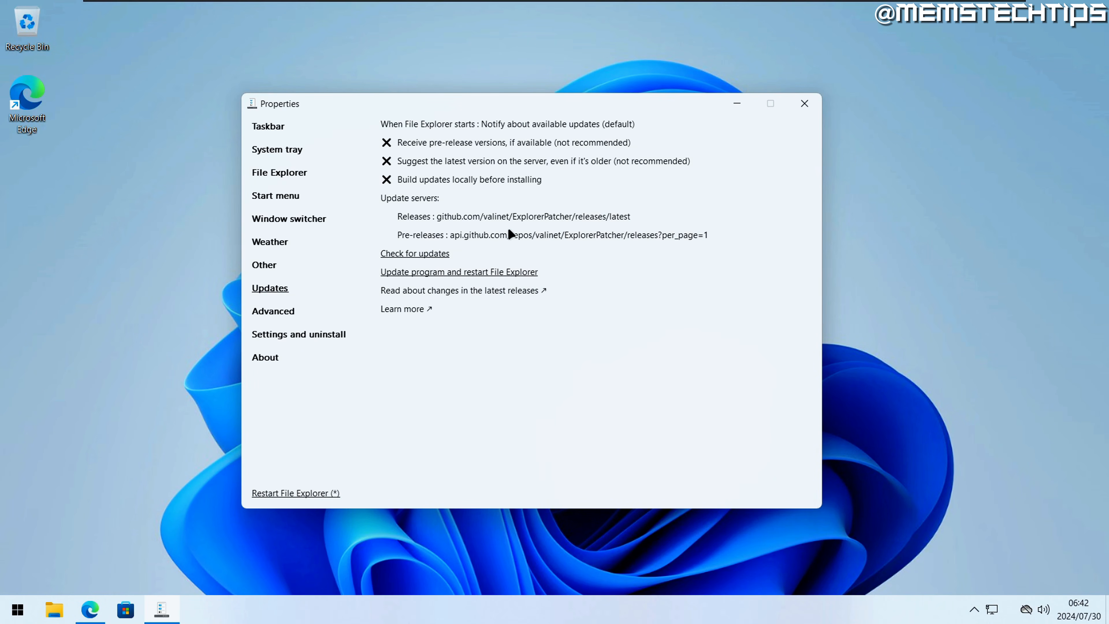
{"action": "left_click", "coordinate": [415, 254]}
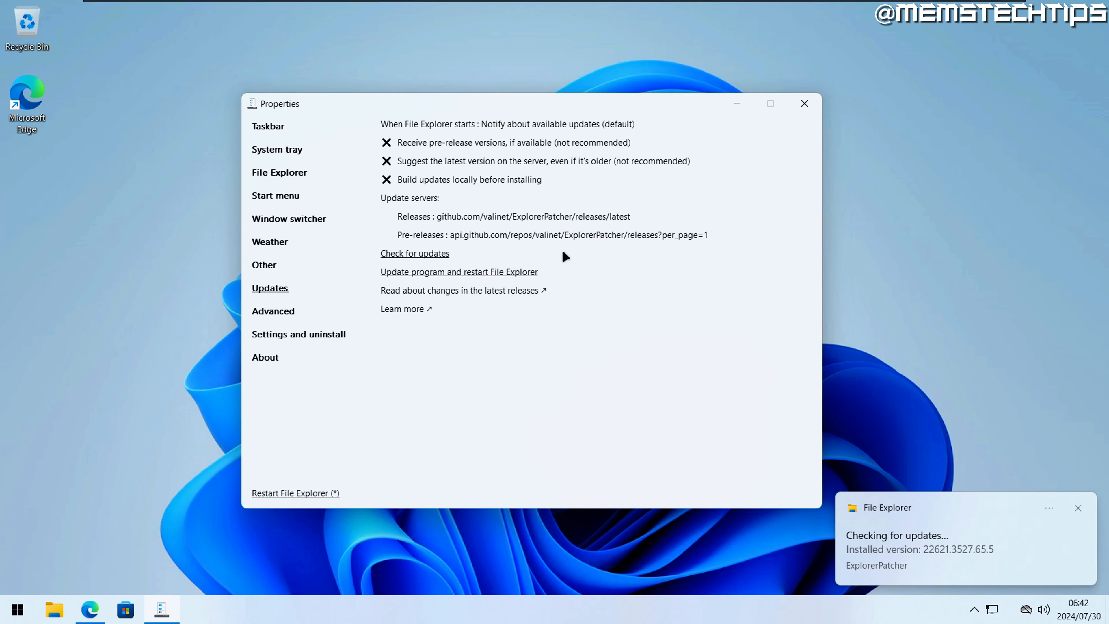
{"action": "left_click", "coordinate": [1078, 509]}
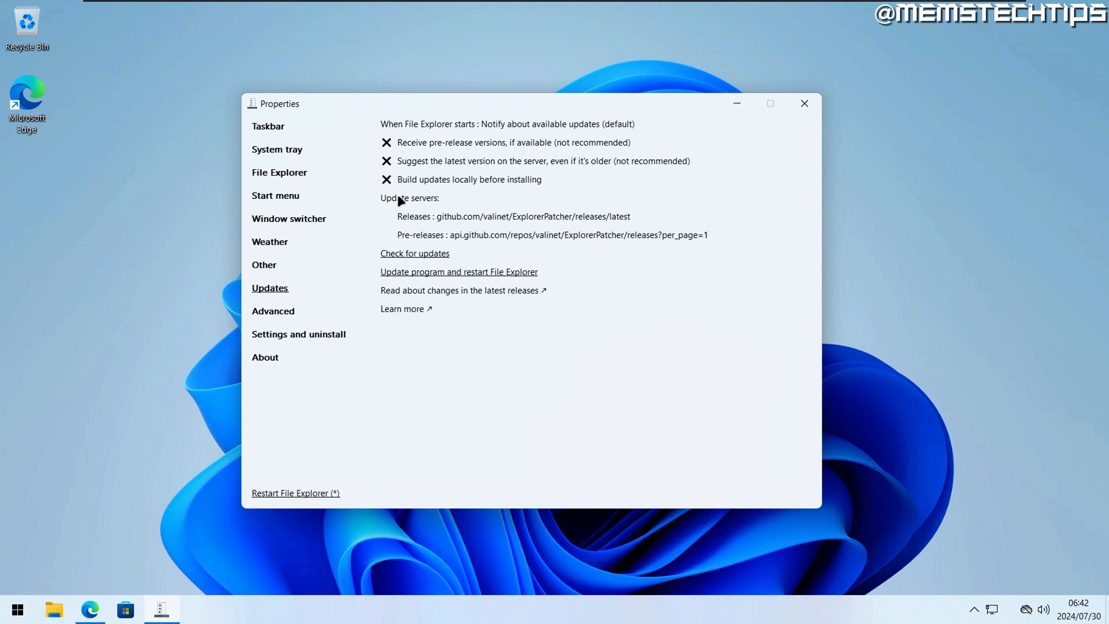
Export the current ExplorerPatcher settings to the Desktop as the registration file ExplorerPatcher_22621.3527.65.5 and look at the exported file.
{"action": "left_click", "coordinate": [278, 346]}
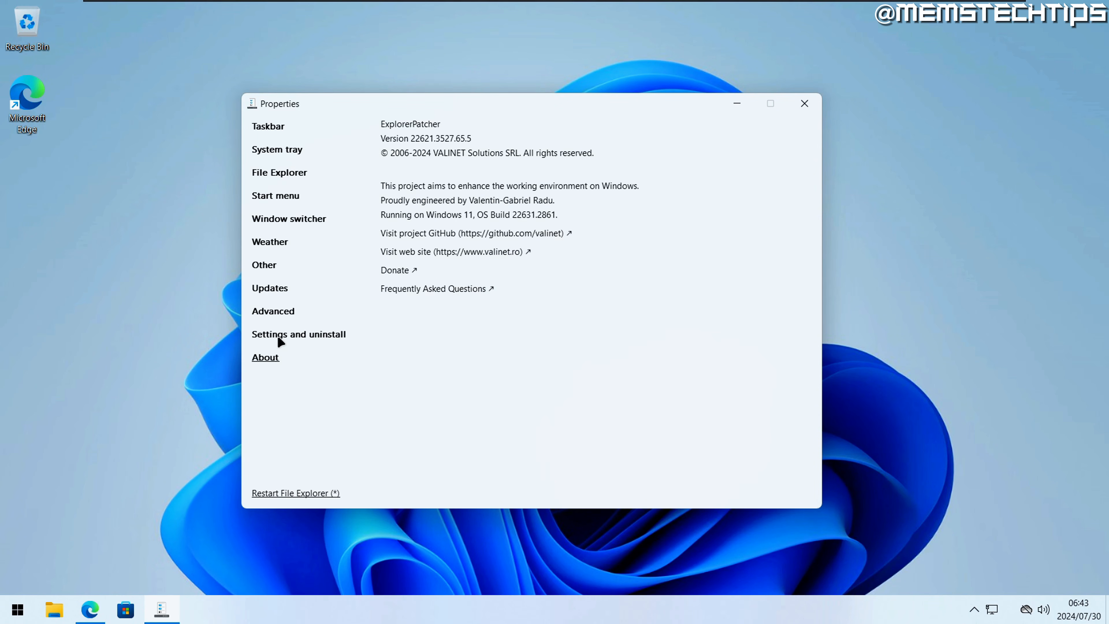
{"action": "left_click", "coordinate": [297, 335]}
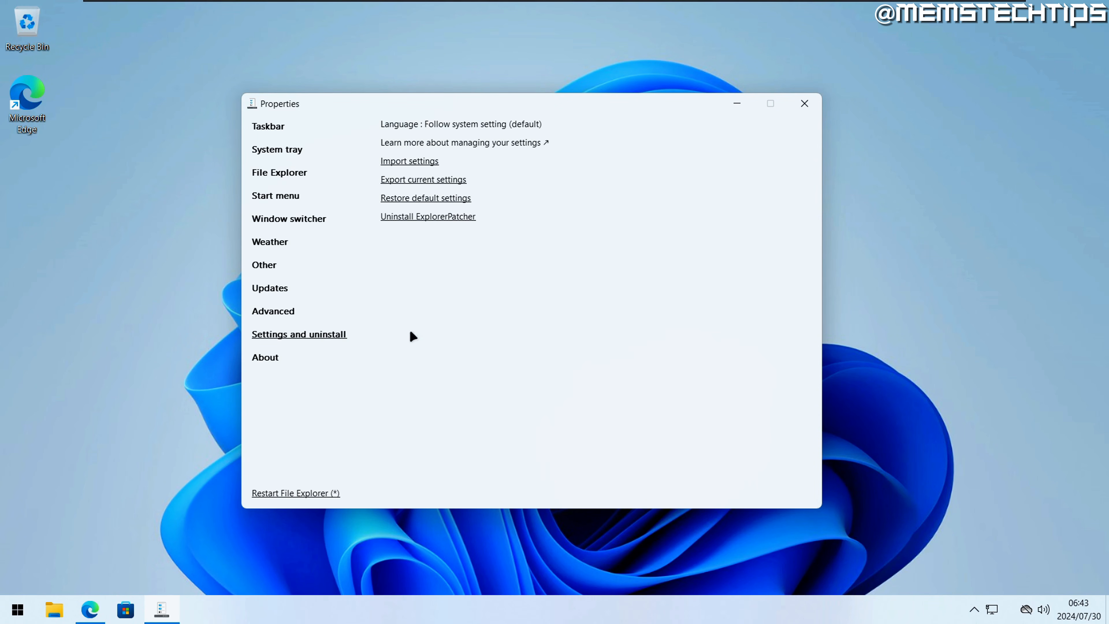
{"action": "left_click", "coordinate": [411, 179]}
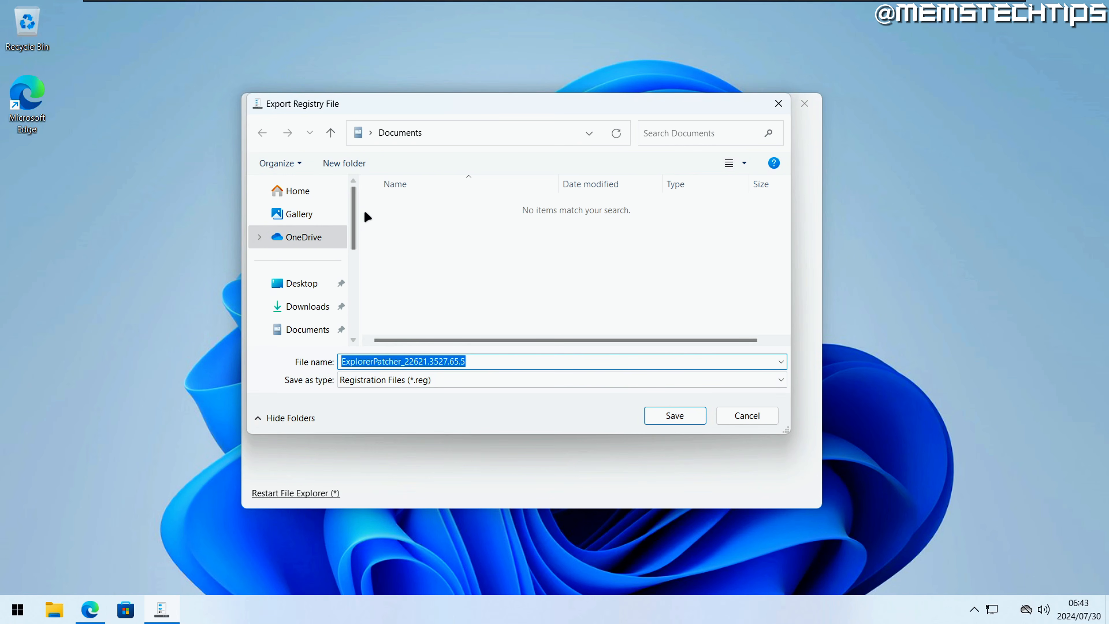
{"action": "left_click_drag", "start_coordinate": [352, 220], "coordinate": [348, 229]}
{"action": "left_click", "coordinate": [297, 258]}
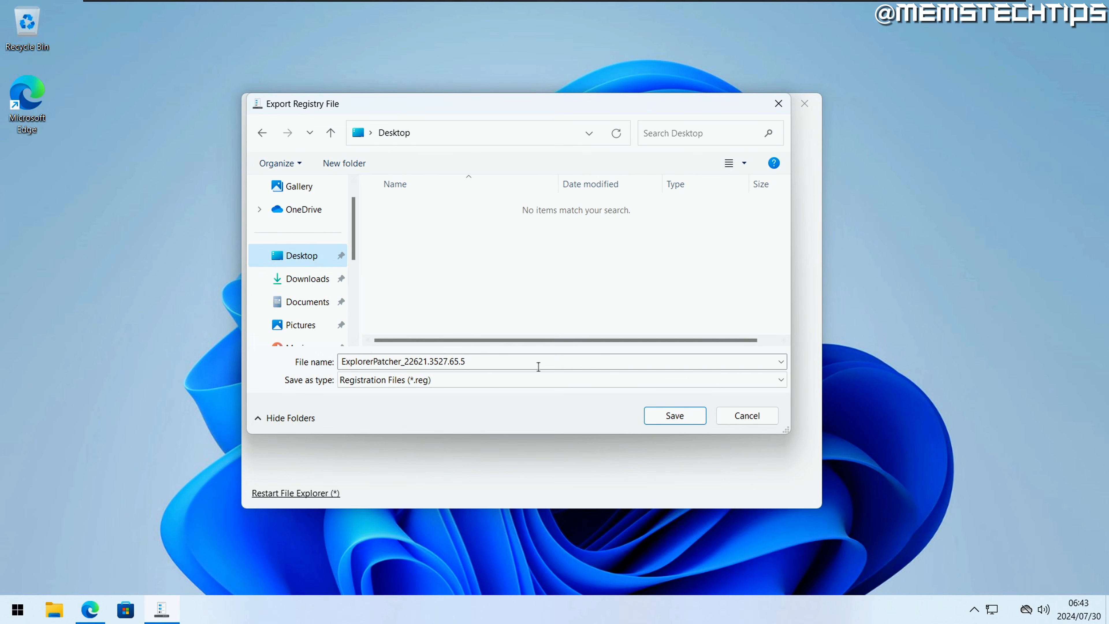
{"action": "left_click", "coordinate": [651, 418]}
{"action": "left_click", "coordinate": [625, 358]}
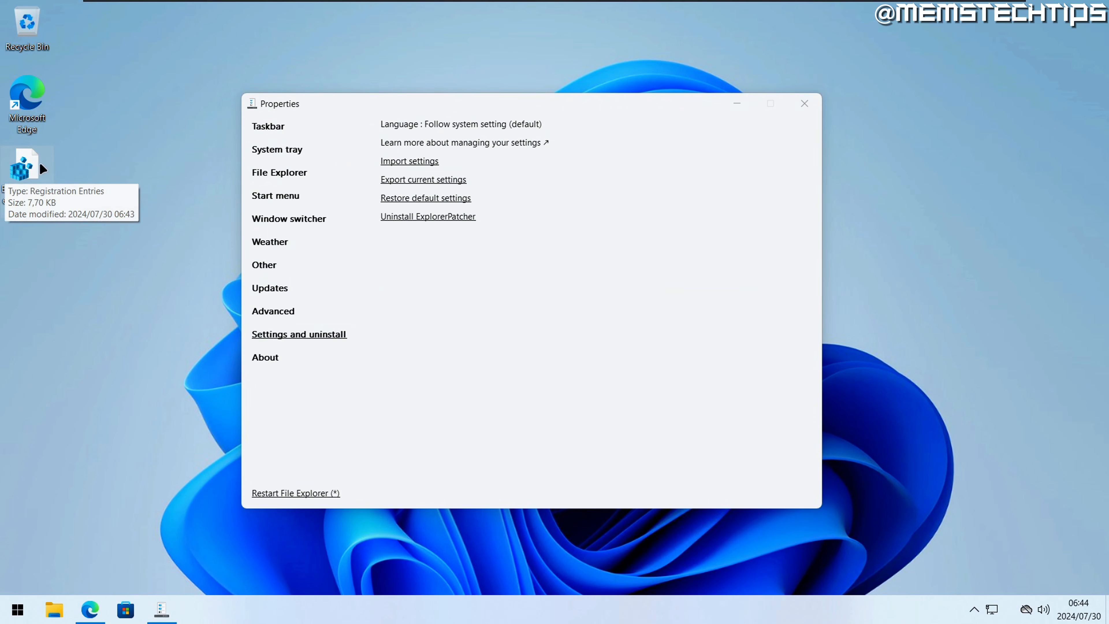
{"action": "left_click_drag", "start_coordinate": [88, 260], "coordinate": [20, 173]}
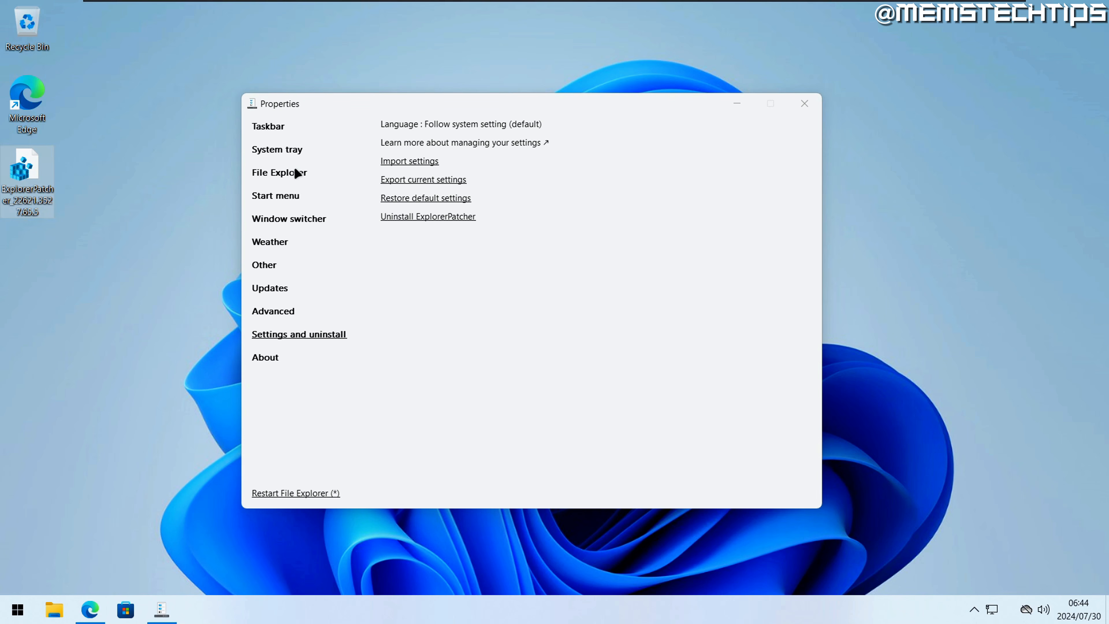
{"action": "left_click", "coordinate": [338, 361]}
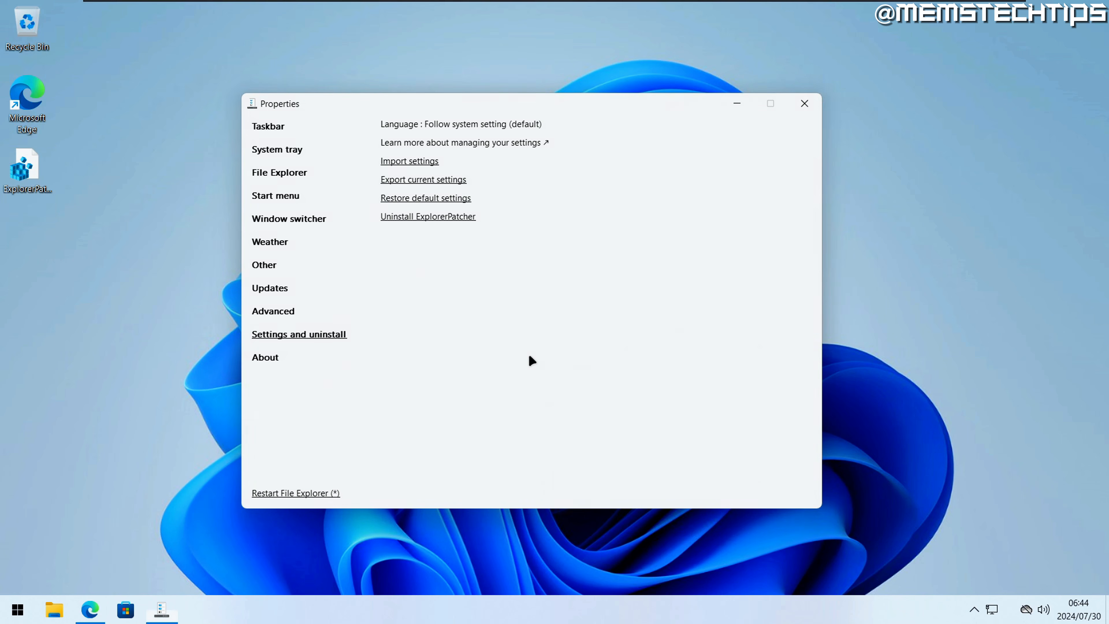
Import the ExplorerPatcher_22621.3527.65.5 settings file from the Desktop, allow the registry changes, and restart File Explorer.
{"action": "left_click", "coordinate": [415, 162]}
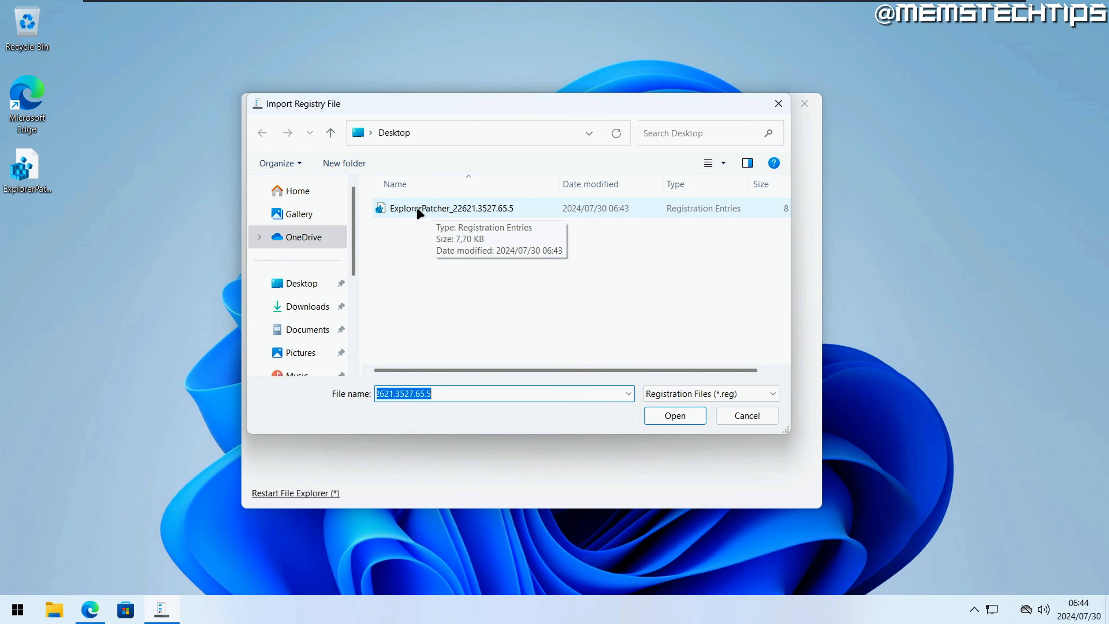
{"action": "double_click", "coordinate": [436, 208]}
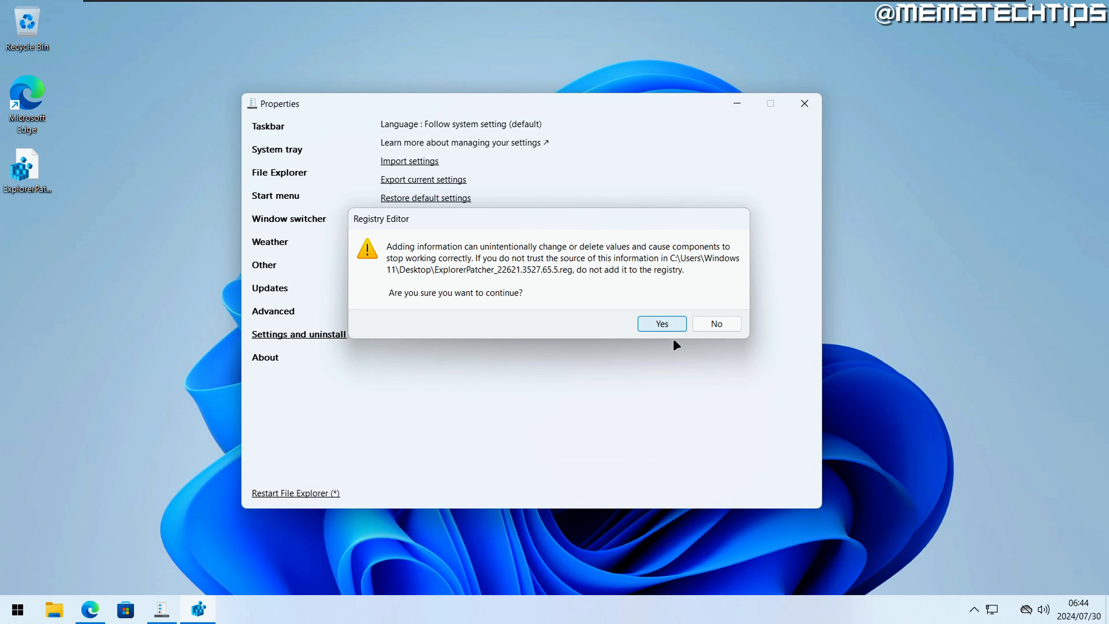
{"action": "left_click", "coordinate": [661, 323]}
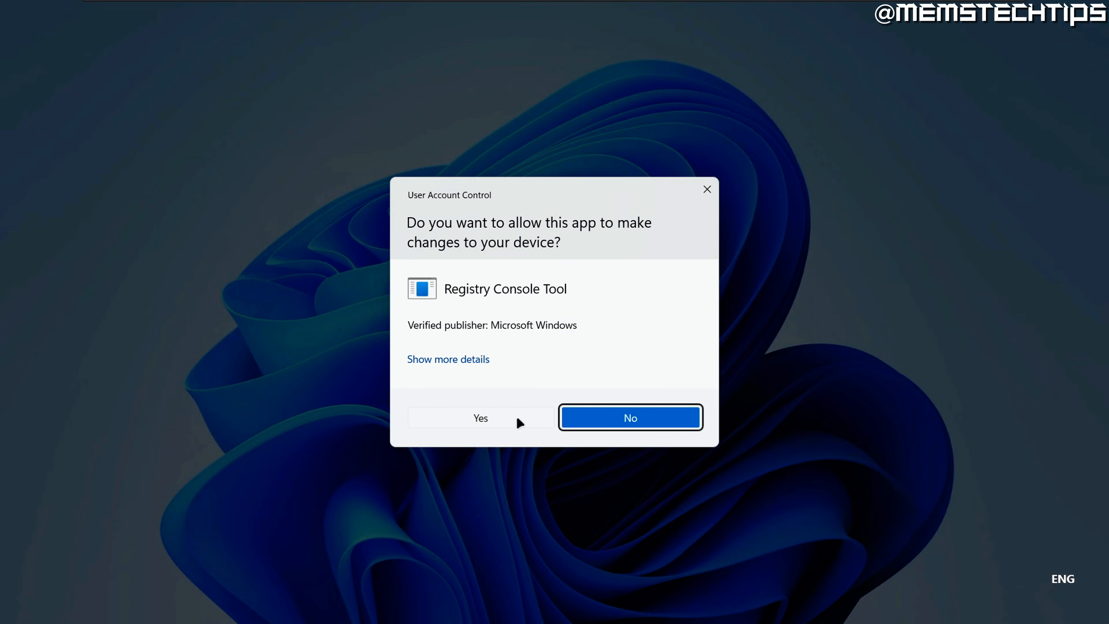
{"action": "left_click", "coordinate": [515, 420]}
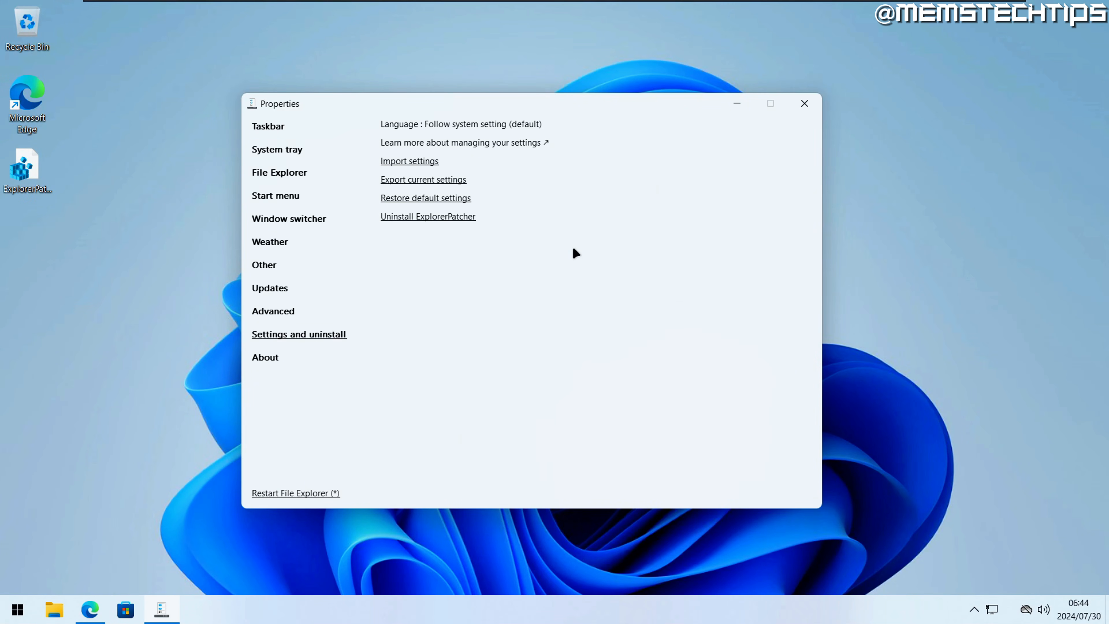
{"action": "left_click", "coordinate": [304, 493]}
{"action": "left_click", "coordinate": [73, 236]}
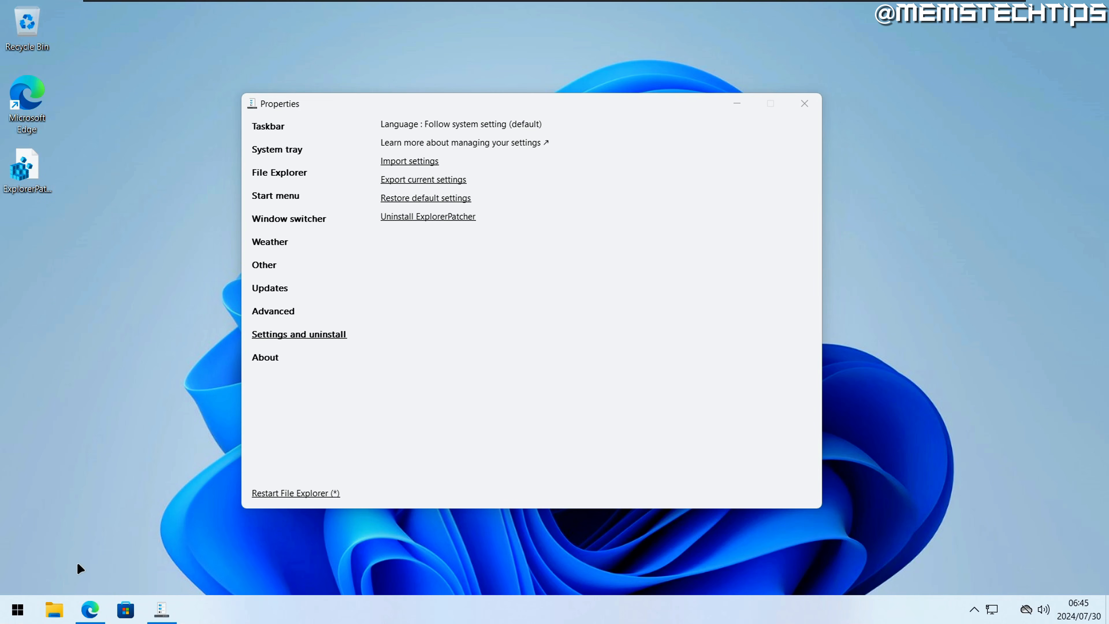
Find ExplorerPatcher among the installed apps in Windows Settings and show its available options.
{"action": "right_click", "coordinate": [18, 609]}
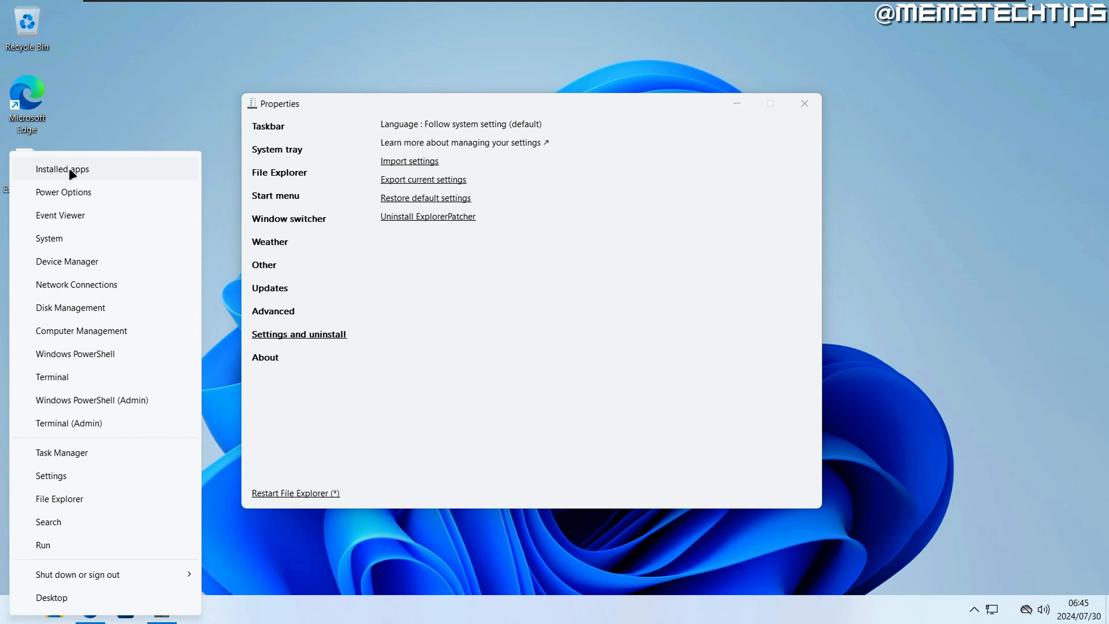
{"action": "left_click", "coordinate": [72, 174]}
{"action": "scroll", "coordinate": [479, 360], "scroll_direction": "down", "scroll_amount": 3}
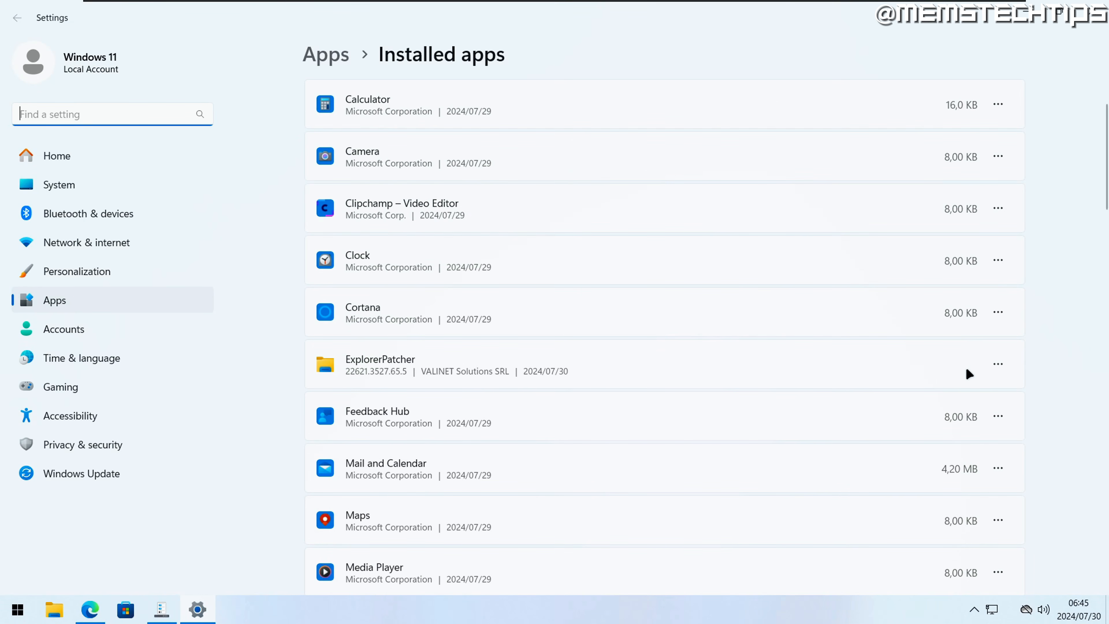
{"action": "left_click", "coordinate": [998, 364]}
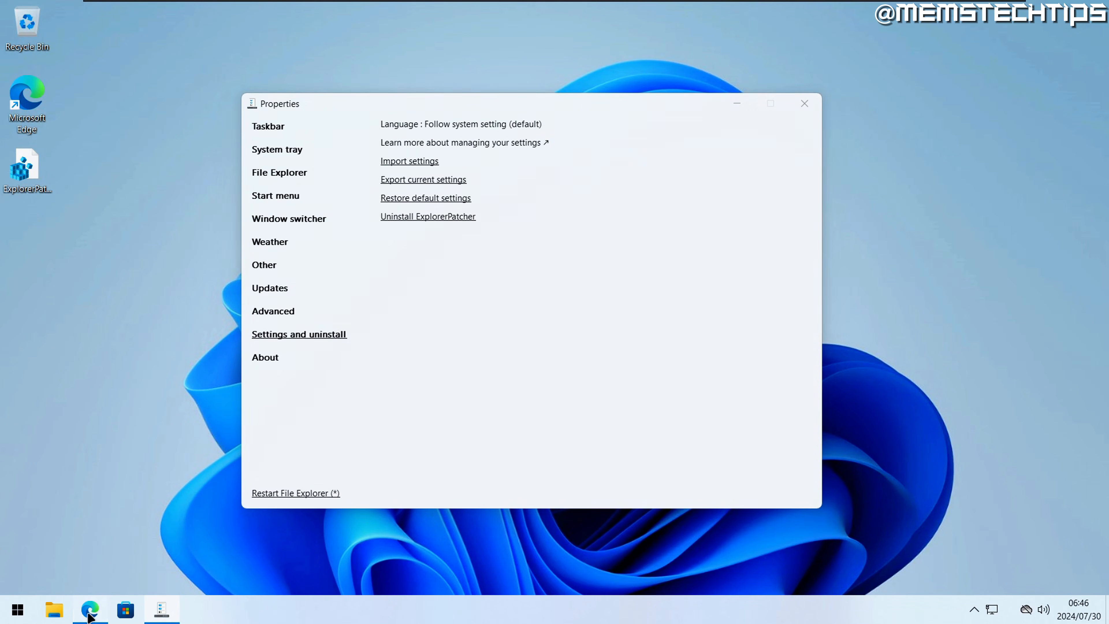
Switch to Microsoft Edge, download OpenShellSetup_4_4_191.exe from the 4.4.191 release of the Open-Shell-Menu GitHub repository, and launch it.
{"action": "left_click", "coordinate": [90, 611]}
{"action": "left_click", "coordinate": [289, 17]}
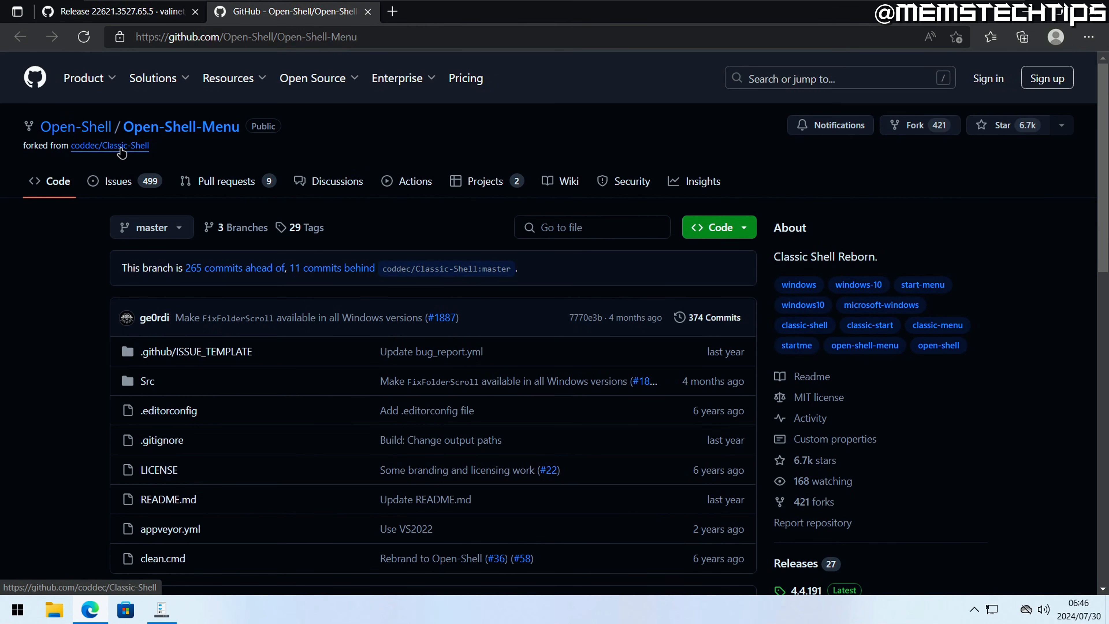
{"action": "scroll", "coordinate": [939, 222], "scroll_direction": "down", "scroll_amount": 7}
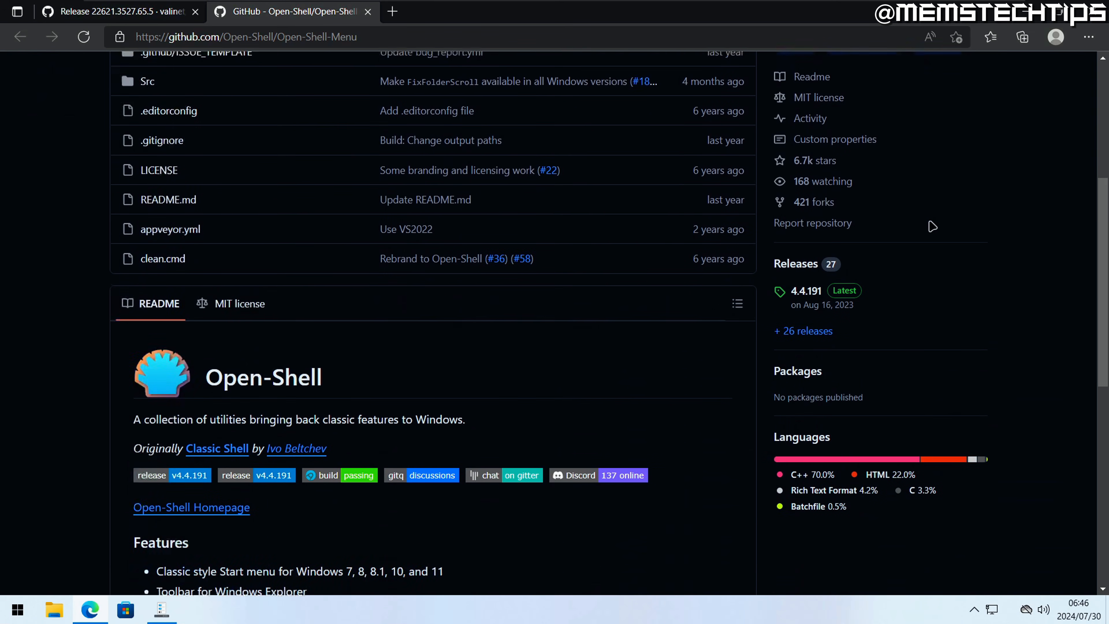
{"action": "left_click", "coordinate": [807, 265]}
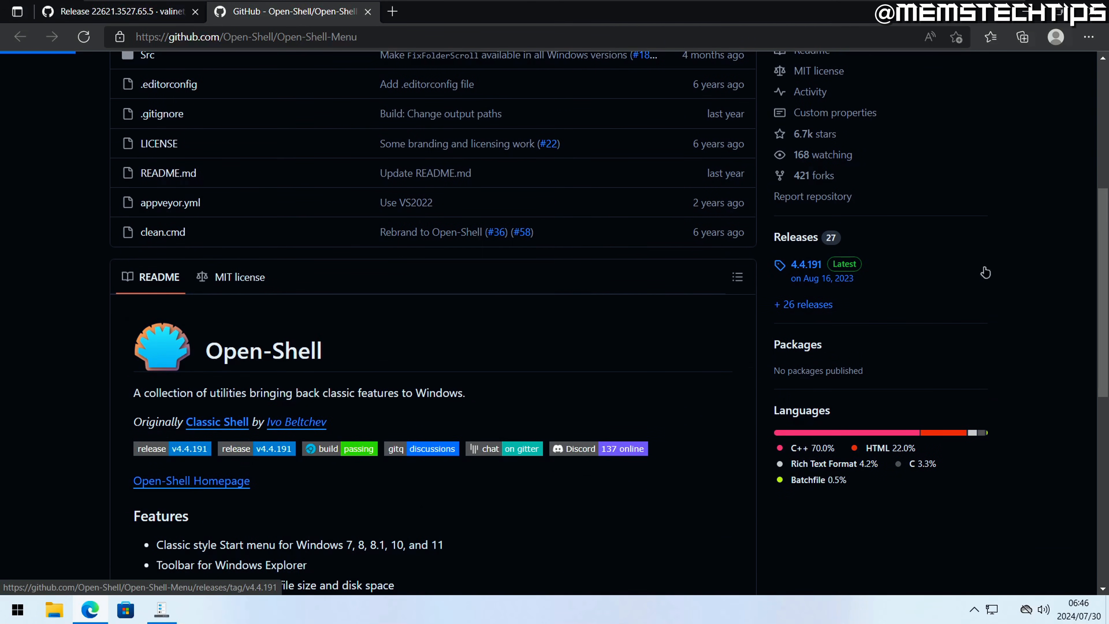
{"action": "scroll", "coordinate": [387, 251], "scroll_direction": "down", "scroll_amount": 5}
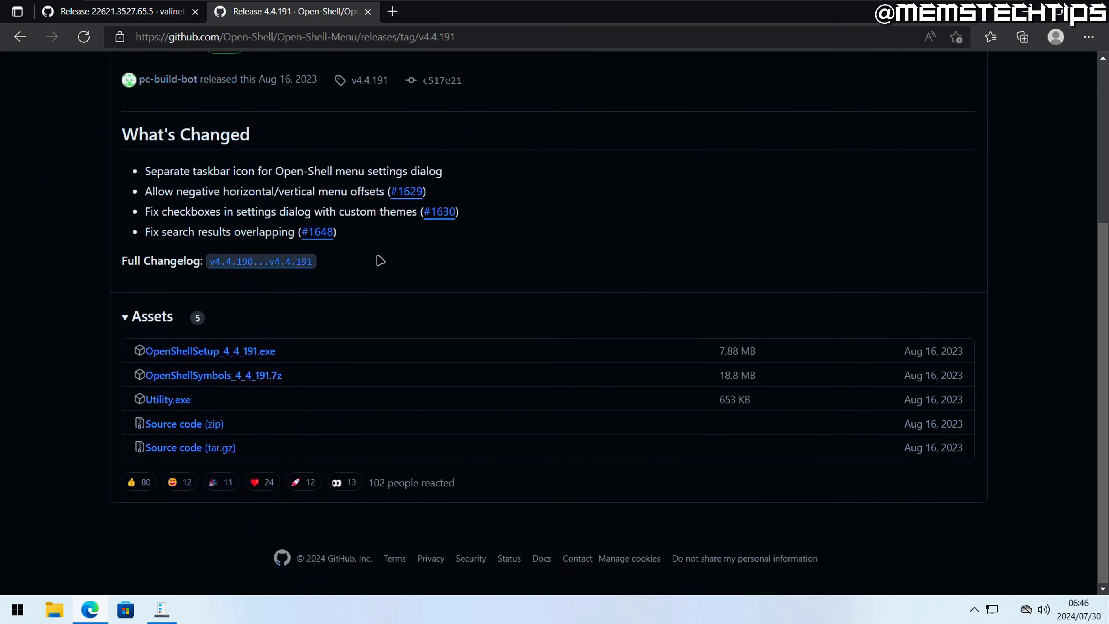
{"action": "left_click", "coordinate": [238, 350]}
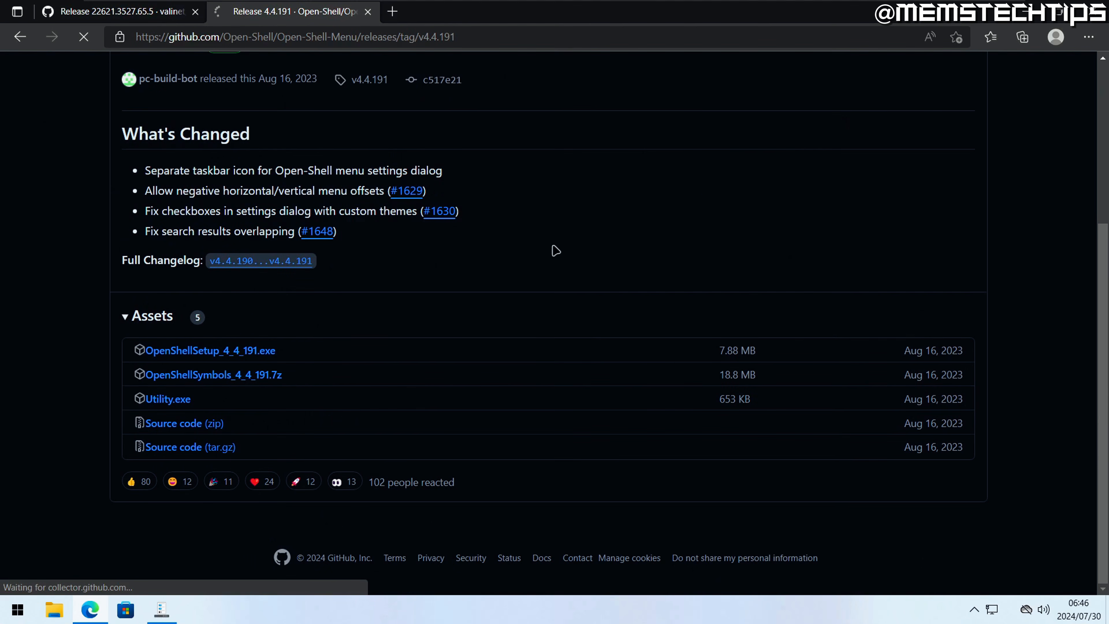
{"action": "left_click", "coordinate": [817, 100]}
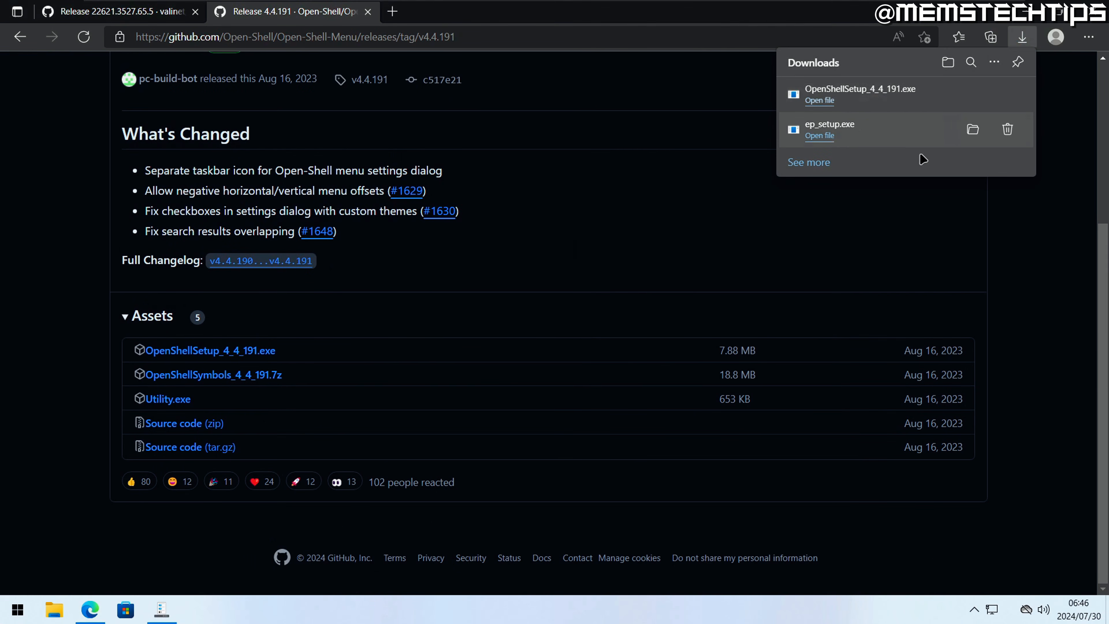
Install Open-Shell with the license terms accepted and the default options, and check the Open-Shell Start menu.
{"action": "left_click", "coordinate": [632, 417]}
{"action": "left_click", "coordinate": [534, 385]}
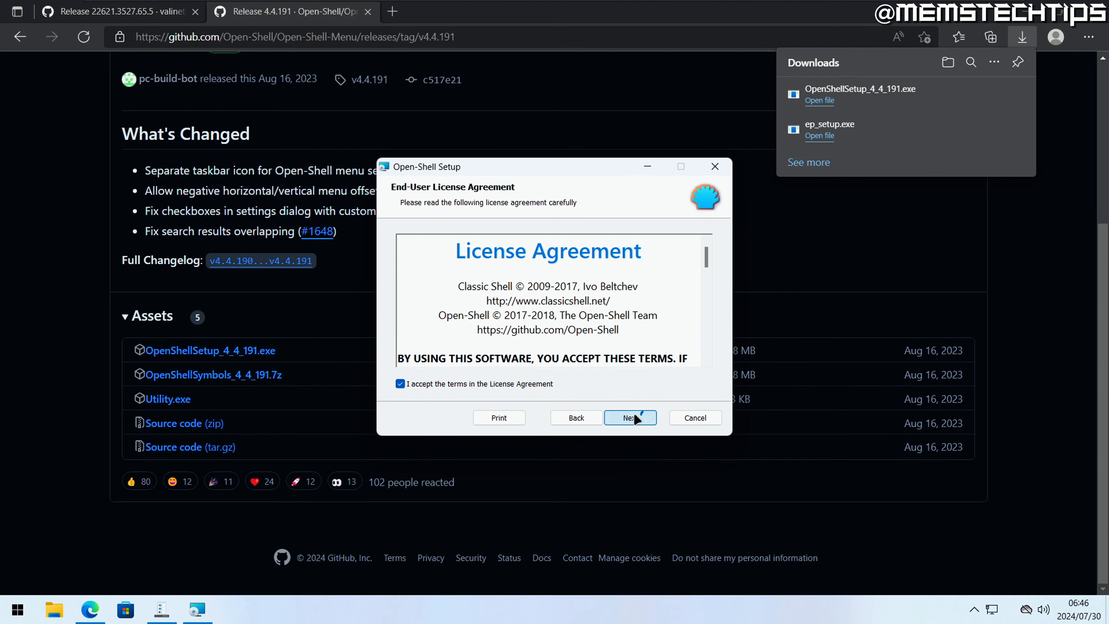
{"action": "left_click", "coordinate": [638, 417]}
{"action": "left_click", "coordinate": [635, 418]}
{"action": "left_click", "coordinate": [635, 418]}
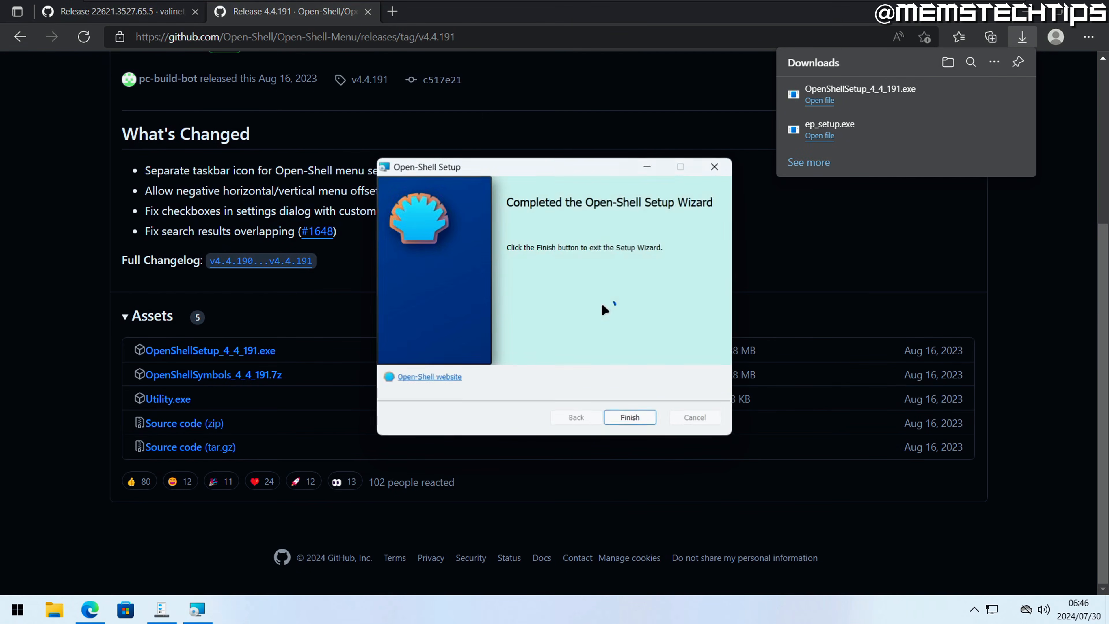
{"action": "left_click", "coordinate": [631, 416]}
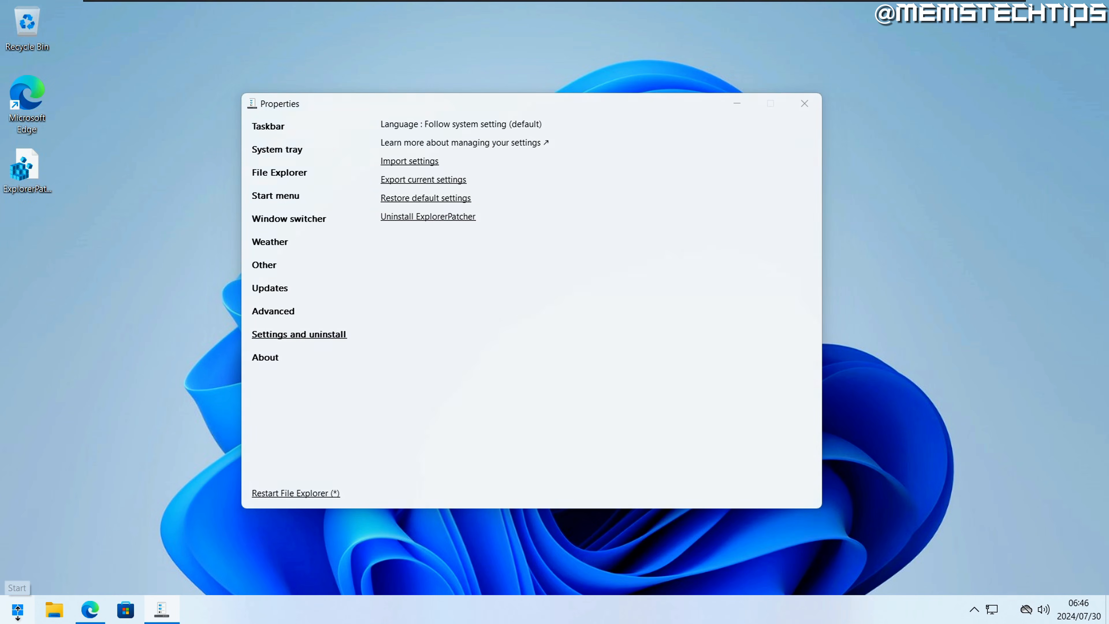
{"action": "left_click", "coordinate": [18, 610]}
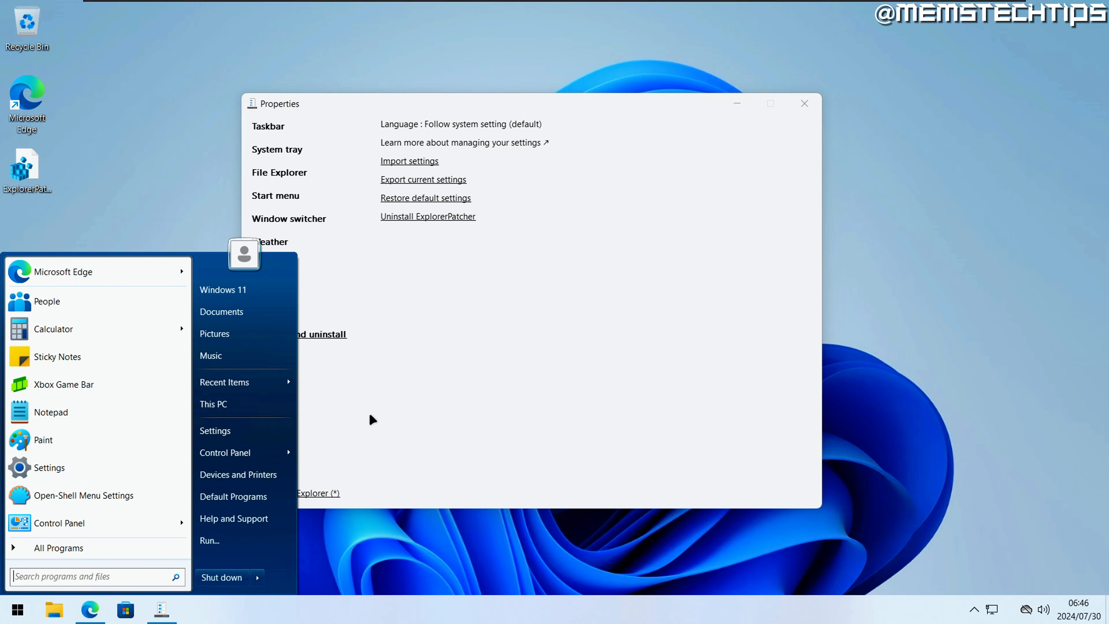
{"action": "left_click", "coordinate": [427, 430]}
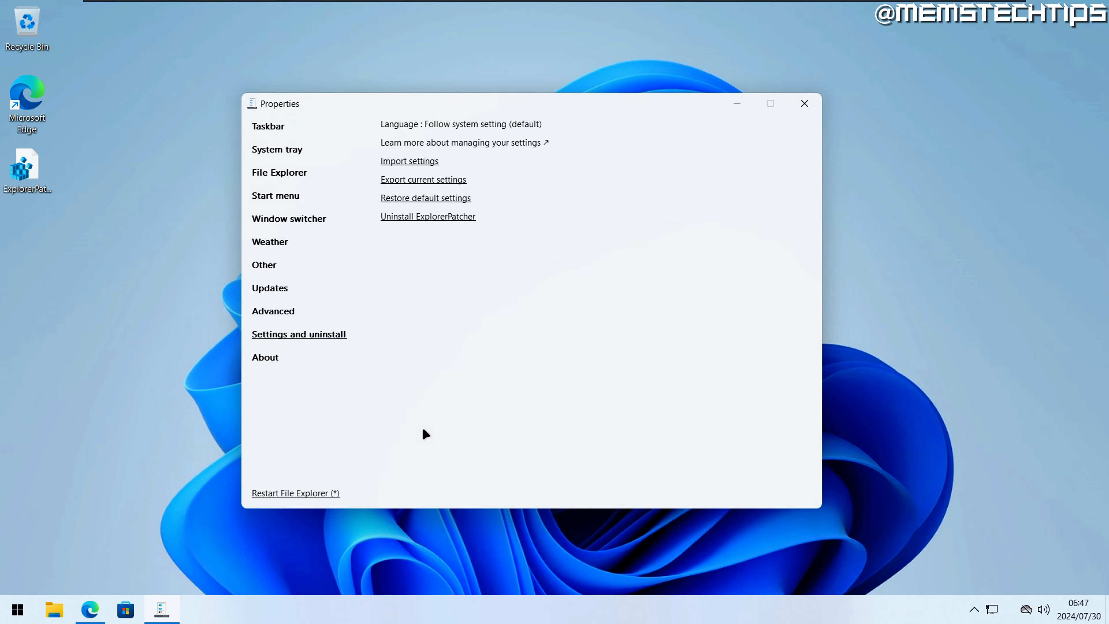
Choose the Windows Aero skin in the Open-Shell Menu settings and apply it.
{"action": "right_click", "coordinate": [17, 609]}
{"action": "left_click", "coordinate": [60, 572]}
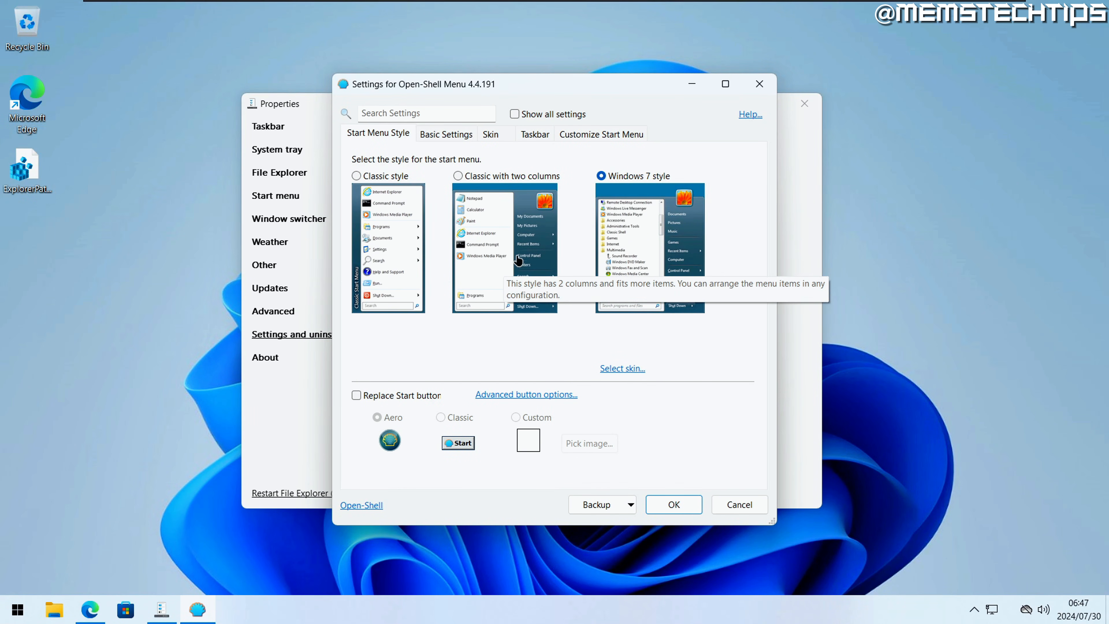
{"action": "left_click", "coordinate": [501, 134]}
{"action": "left_click", "coordinate": [487, 159]}
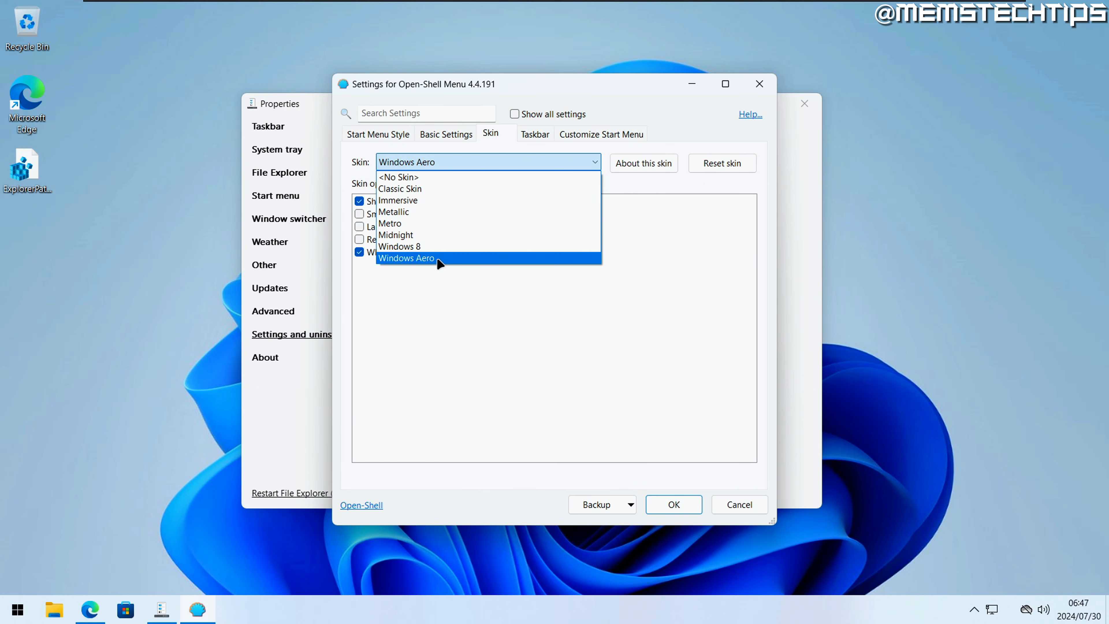
{"action": "left_click", "coordinate": [445, 257]}
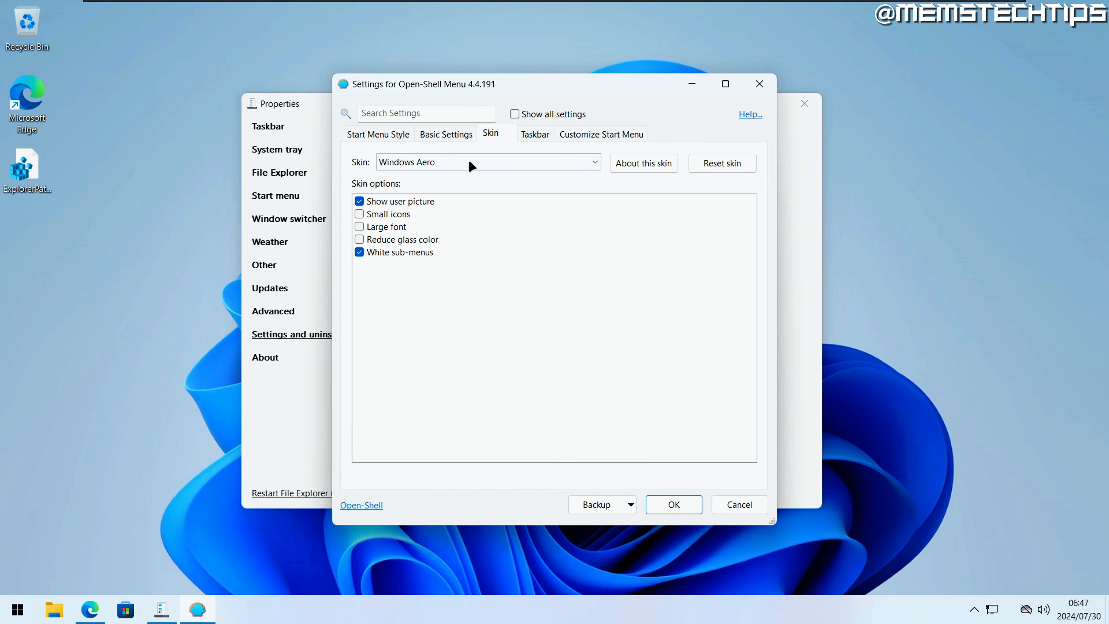
{"action": "left_click", "coordinate": [674, 504]}
Pin OneDrive from All Programs to the Open-Shell Start menu and reopen the menu to check it.
{"action": "left_click", "coordinate": [18, 609]}
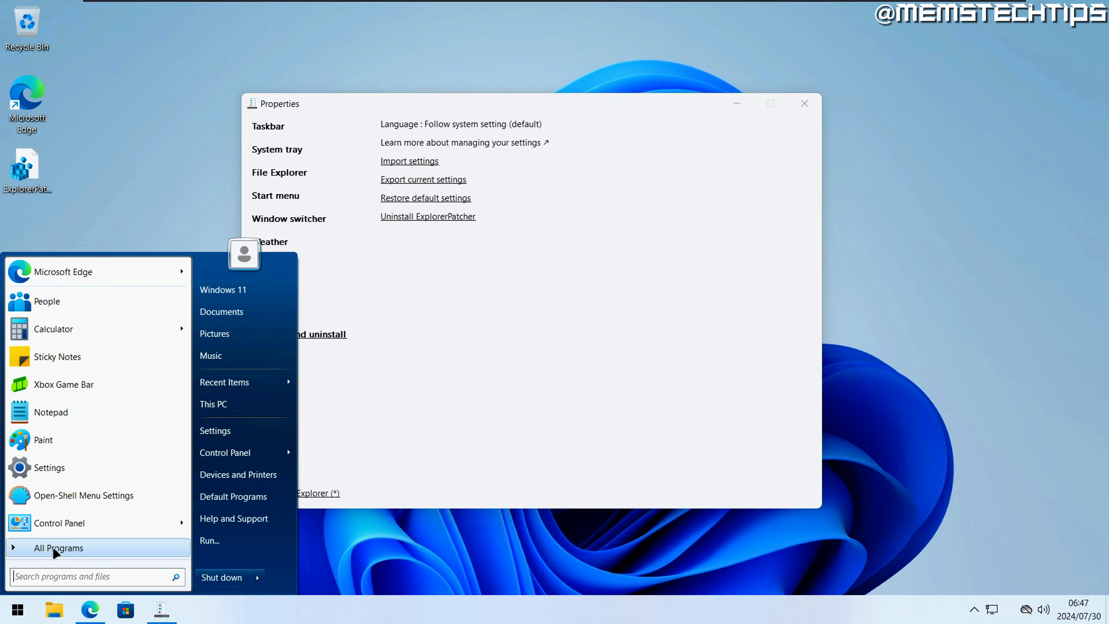
{"action": "left_click", "coordinate": [66, 548]}
{"action": "right_click", "coordinate": [46, 296]}
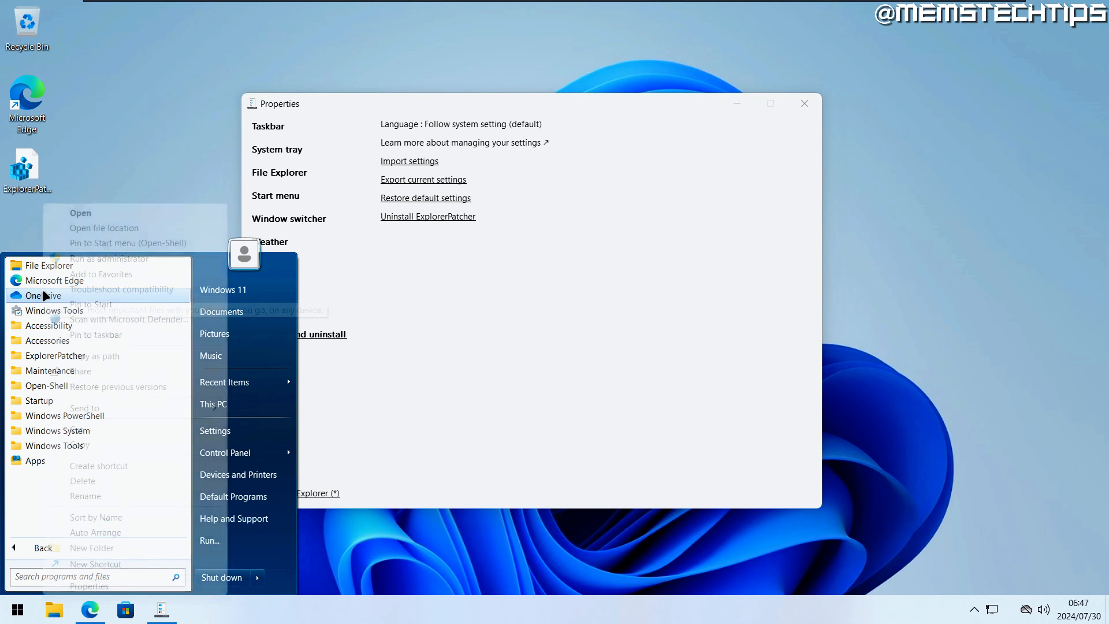
{"action": "left_click", "coordinate": [133, 245]}
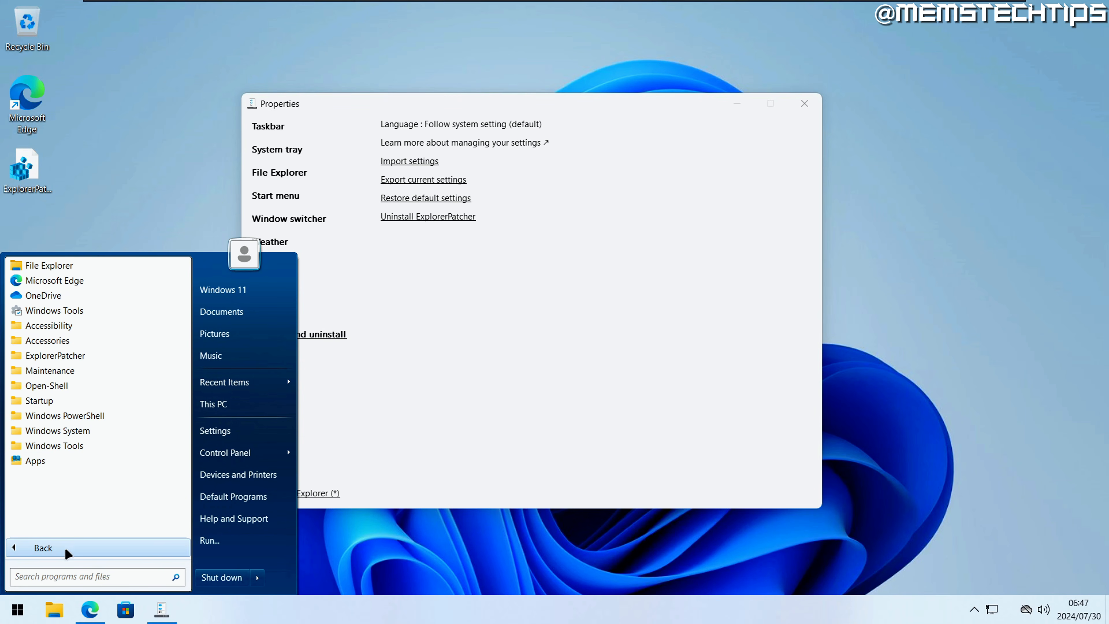
{"action": "left_click", "coordinate": [66, 549]}
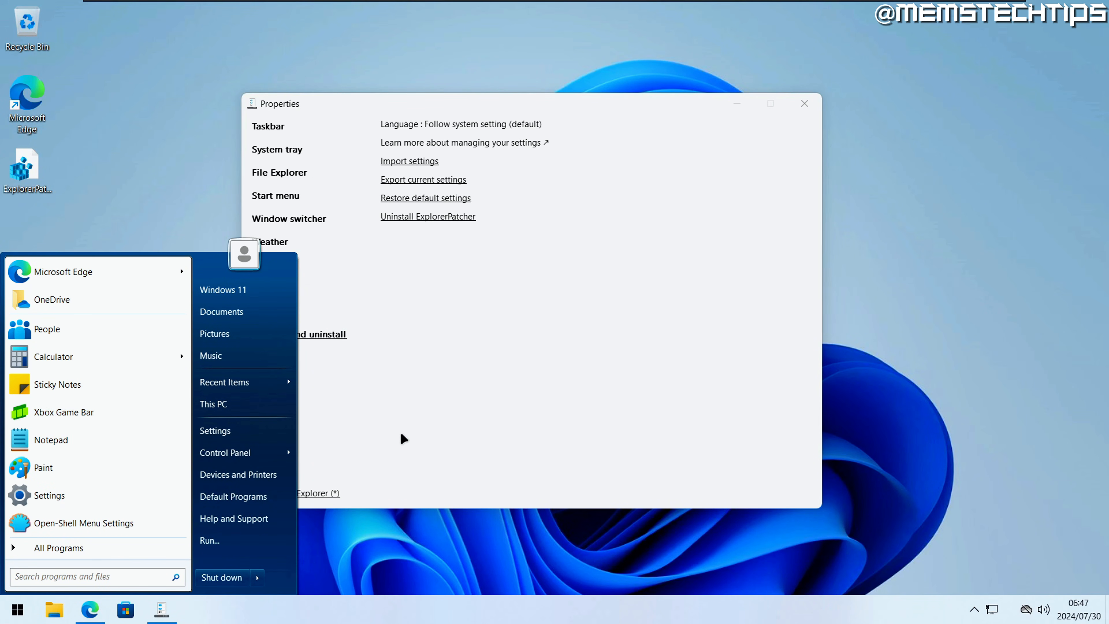
{"action": "left_click", "coordinate": [390, 547]}
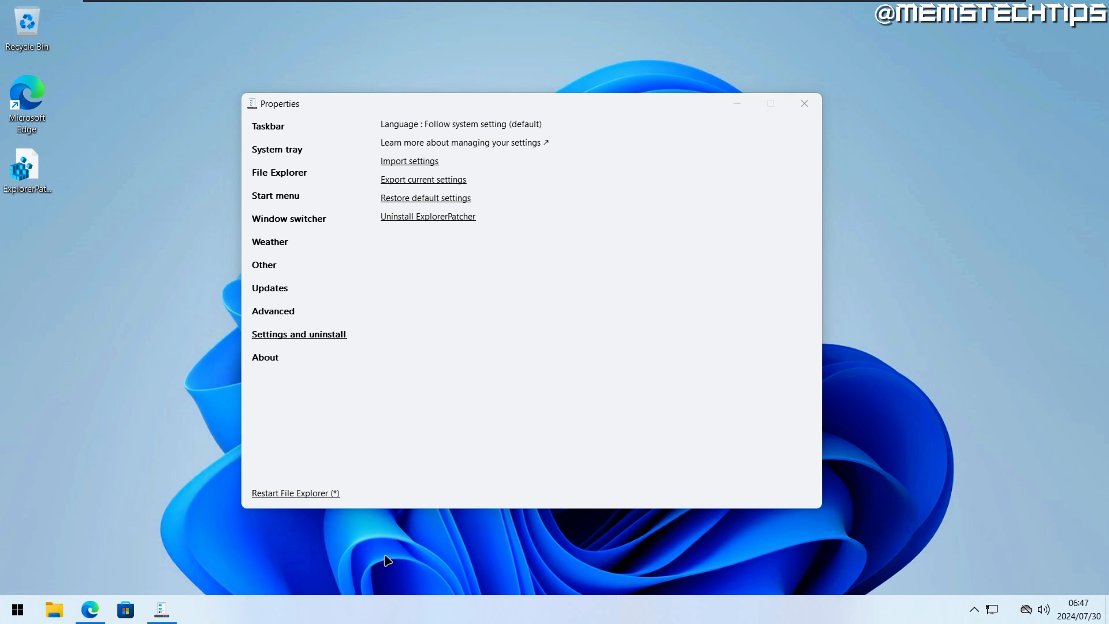
{"action": "left_click", "coordinate": [17, 609]}
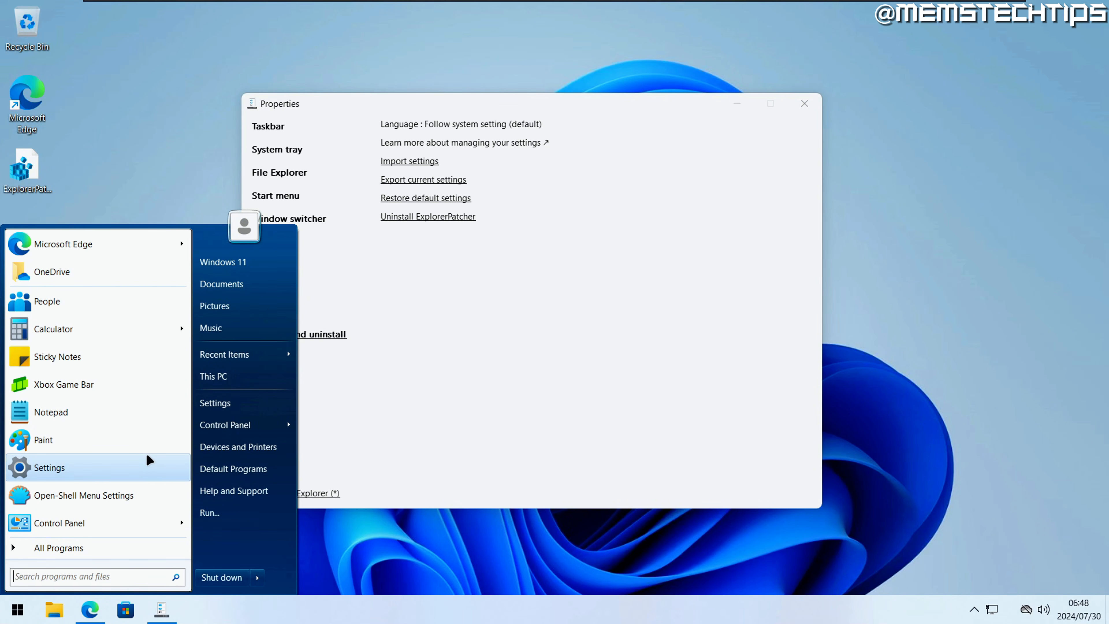
Review the Windows 10-style Start menu, the File Explorer ribbon, and the classic context menus of the desktop and the exported ExplorerPatcher file.
{"action": "left_click", "coordinate": [427, 423]}
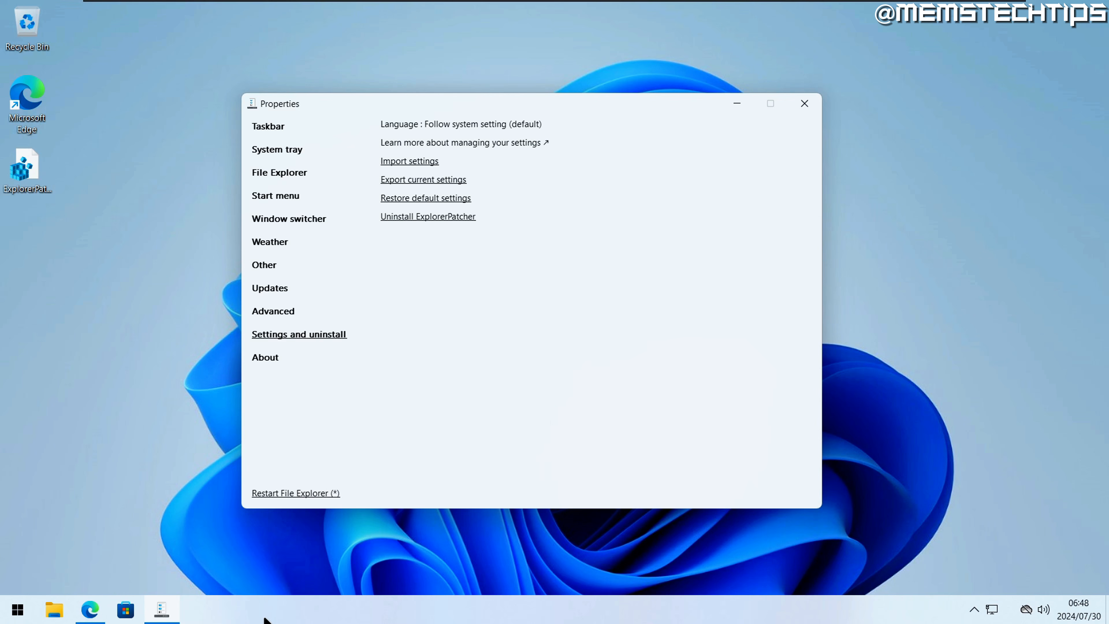
{"action": "left_click", "coordinate": [17, 609]}
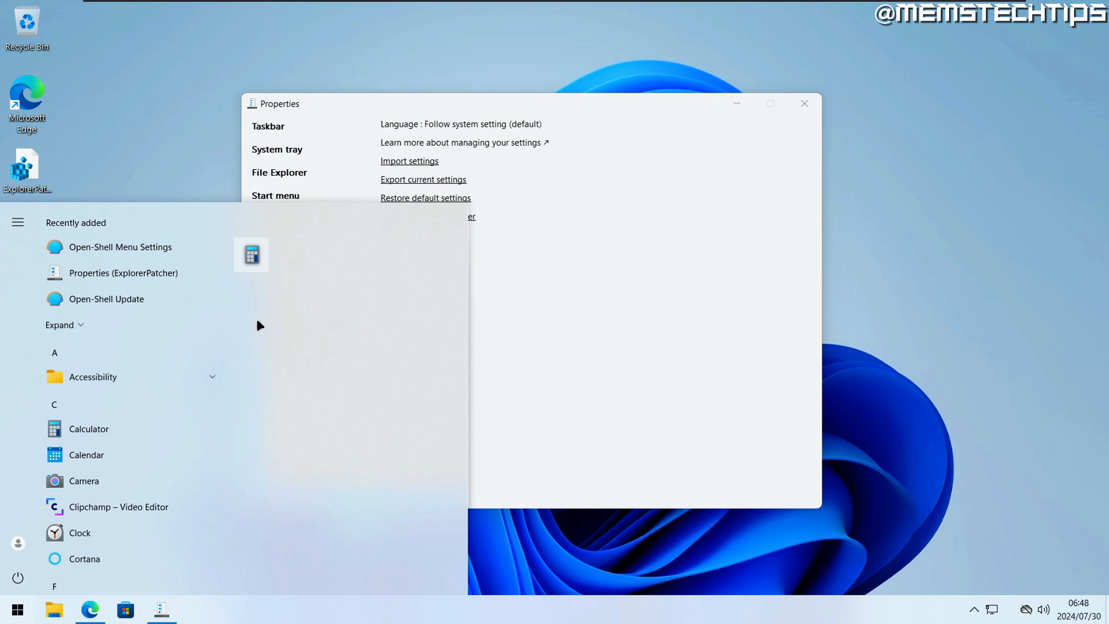
{"action": "key", "text": "super+e"}
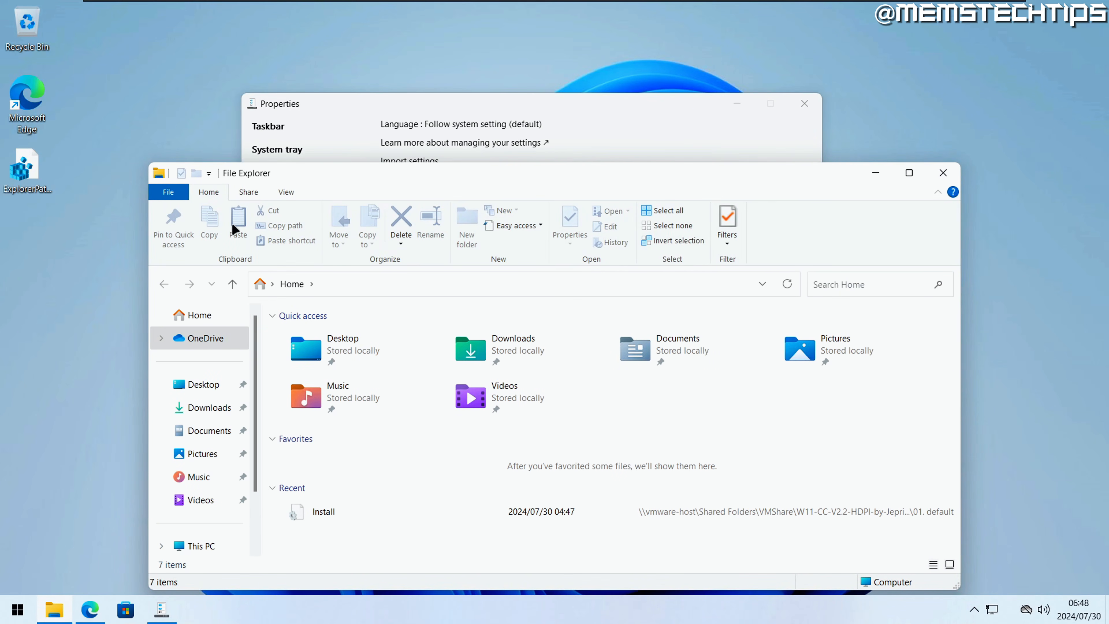
{"action": "left_click_drag", "start_coordinate": [277, 173], "coordinate": [397, 118]}
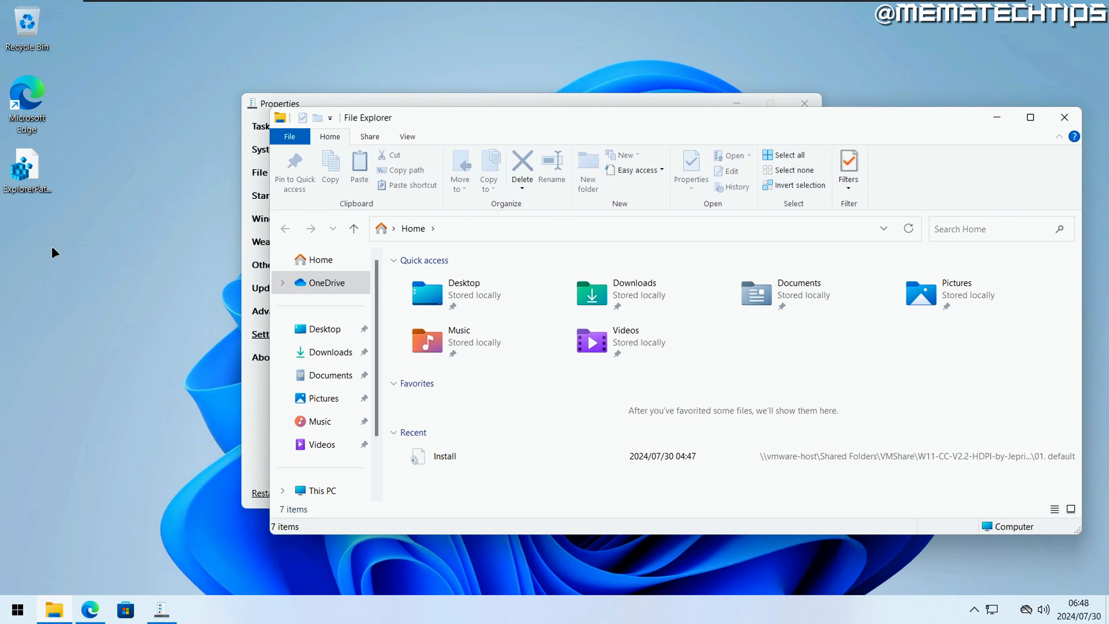
{"action": "right_click", "coordinate": [34, 220]}
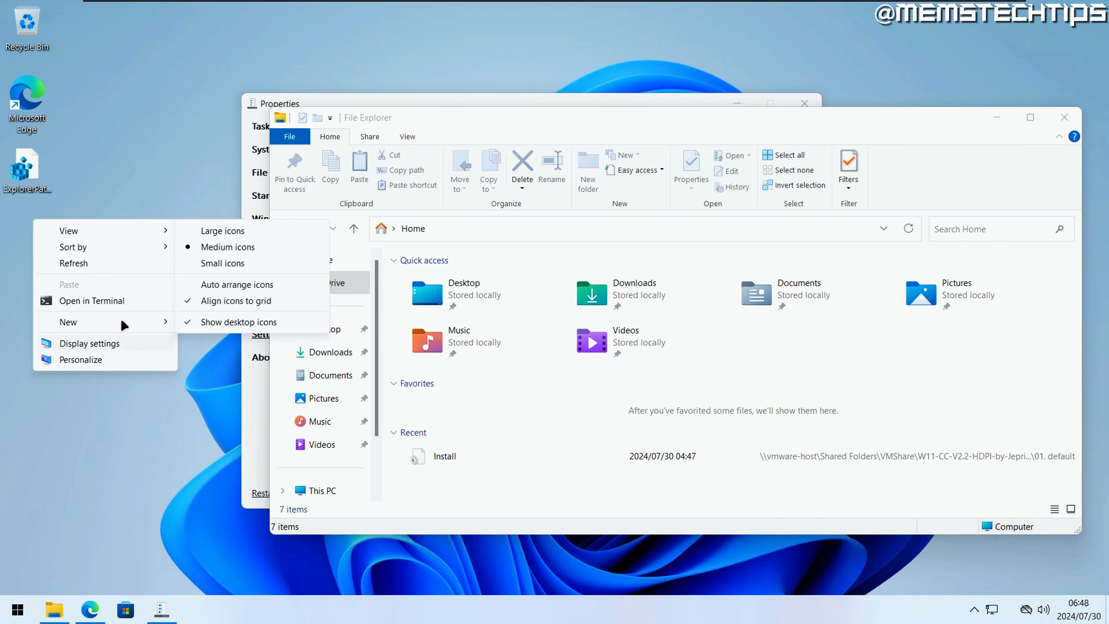
{"action": "right_click", "coordinate": [25, 179]}
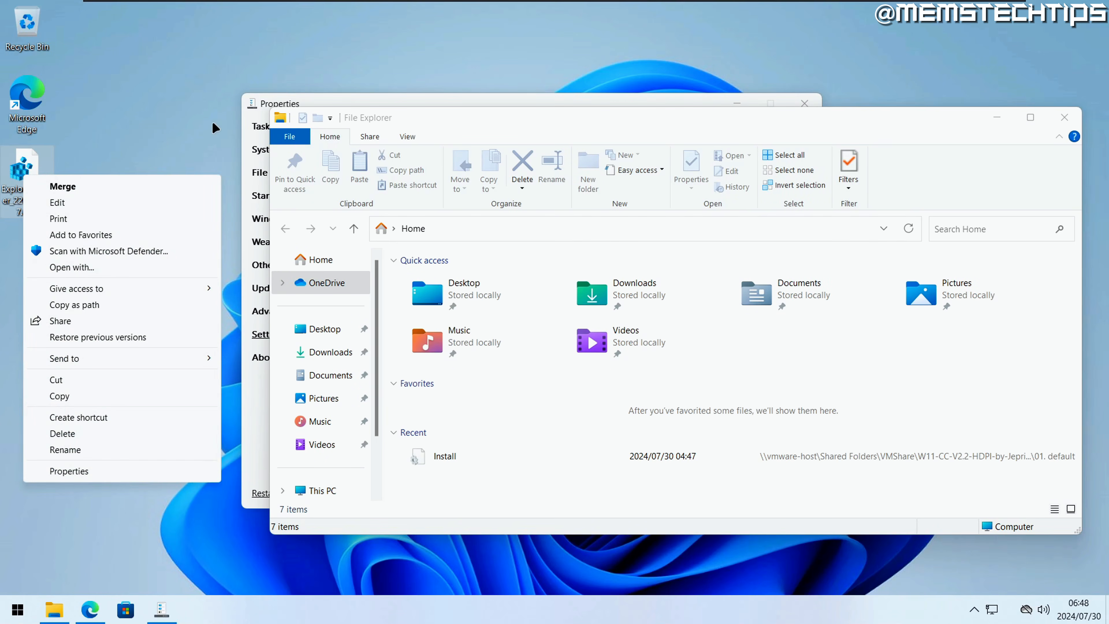
{"action": "left_click_drag", "start_coordinate": [437, 118], "coordinate": [268, 124]}
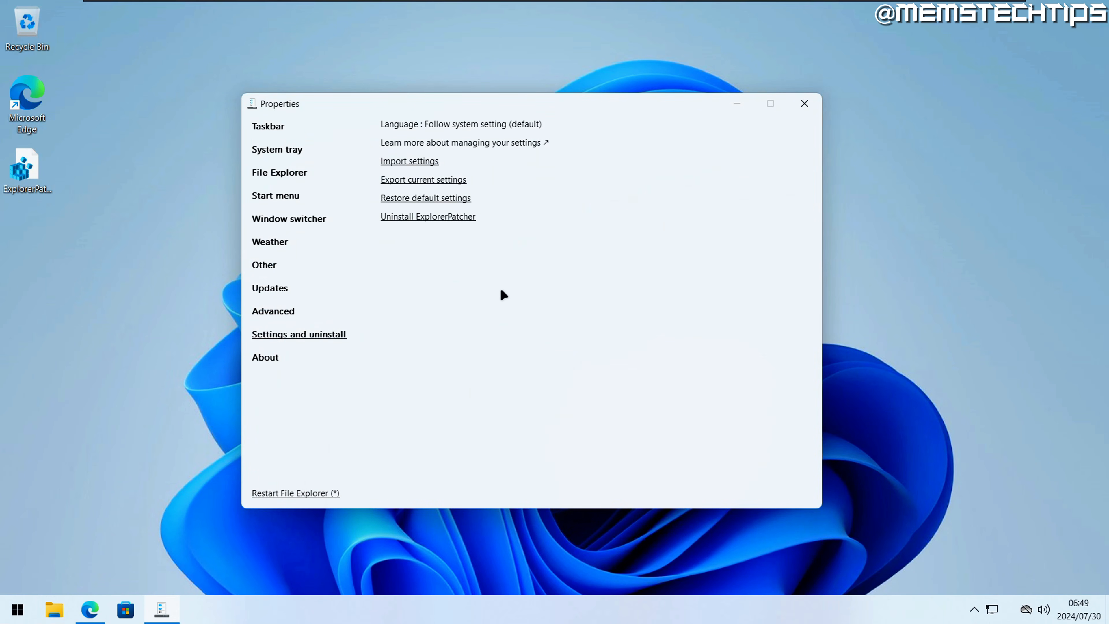
Uninstall ExplorerPatcher from its Properties window and reboot the PC to complete the removal.
{"action": "left_click", "coordinate": [415, 216]}
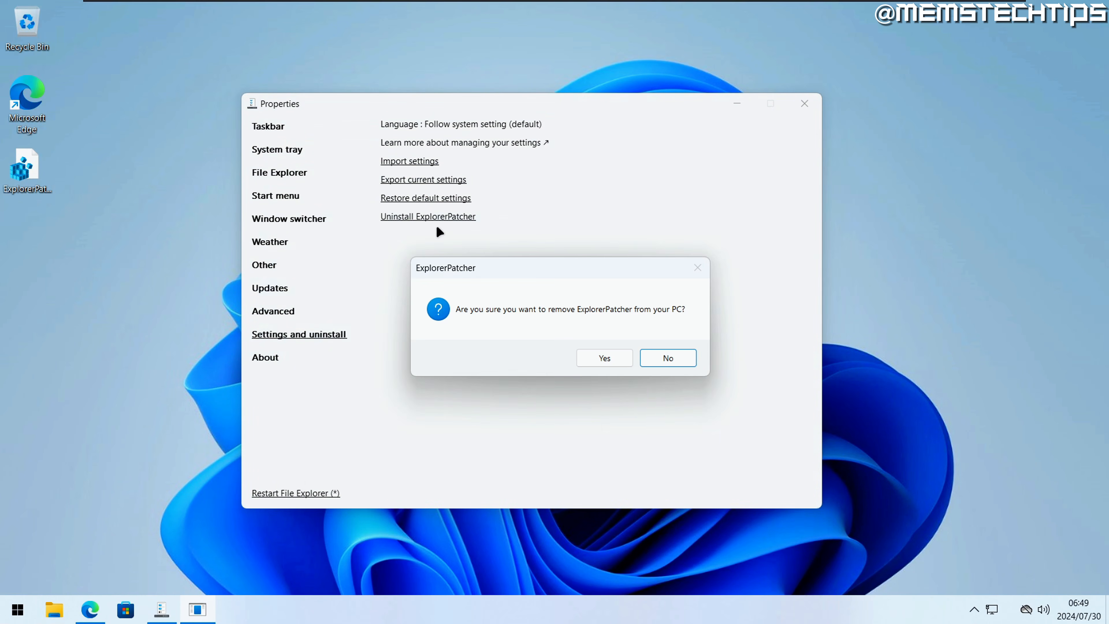
{"action": "left_click", "coordinate": [611, 356]}
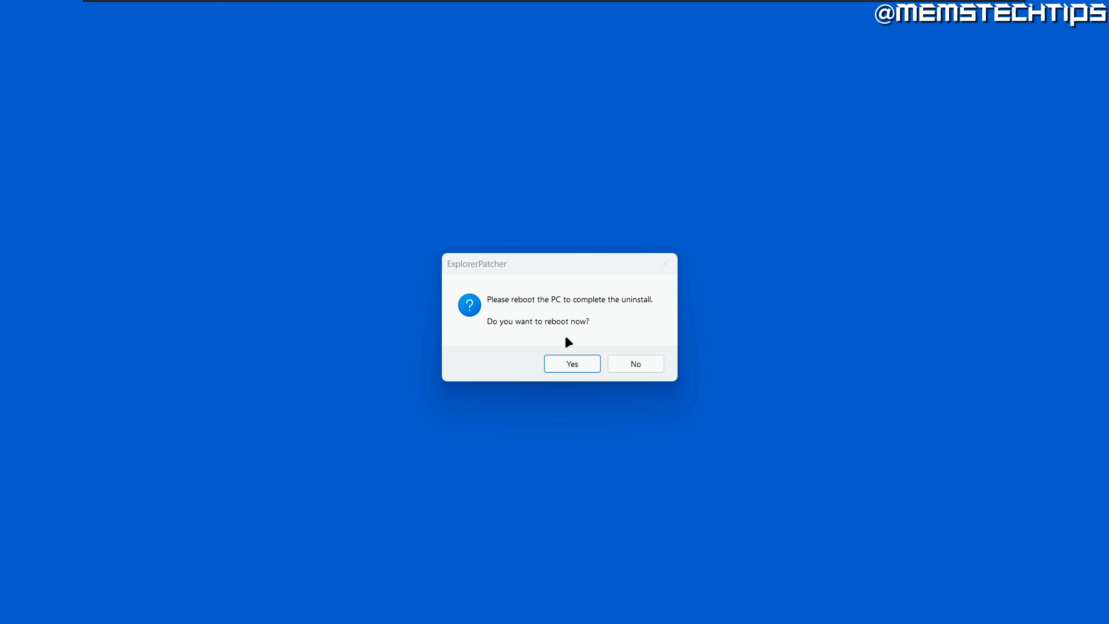
{"action": "left_click", "coordinate": [570, 366]}
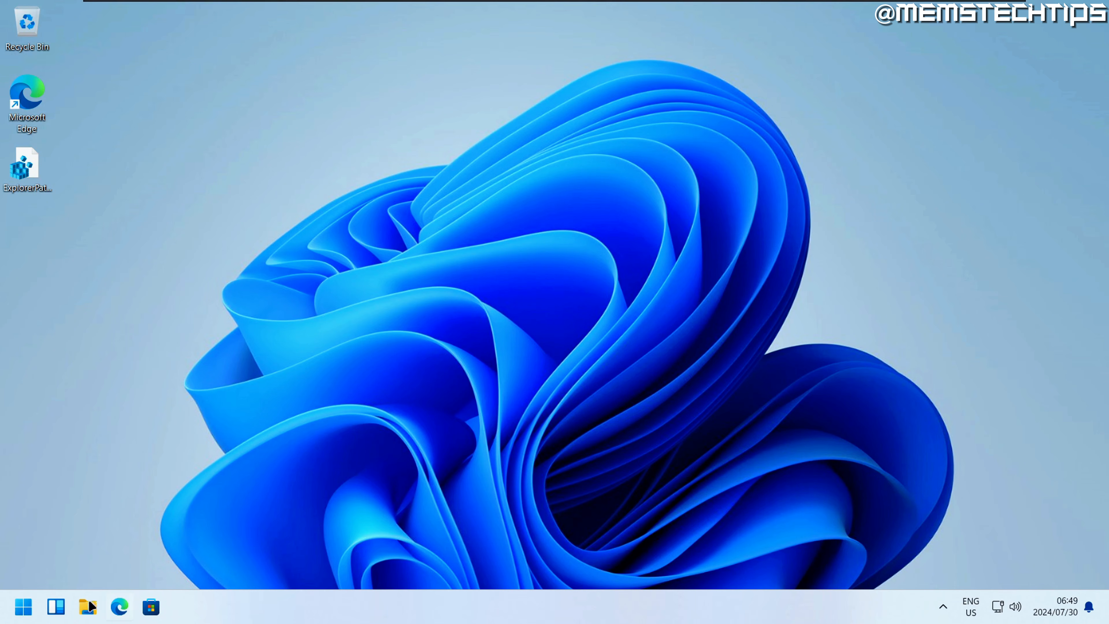
Uninstall Open-Shell through Programs and Features in the Control Panel and close the window.
{"action": "left_click", "coordinate": [23, 608]}
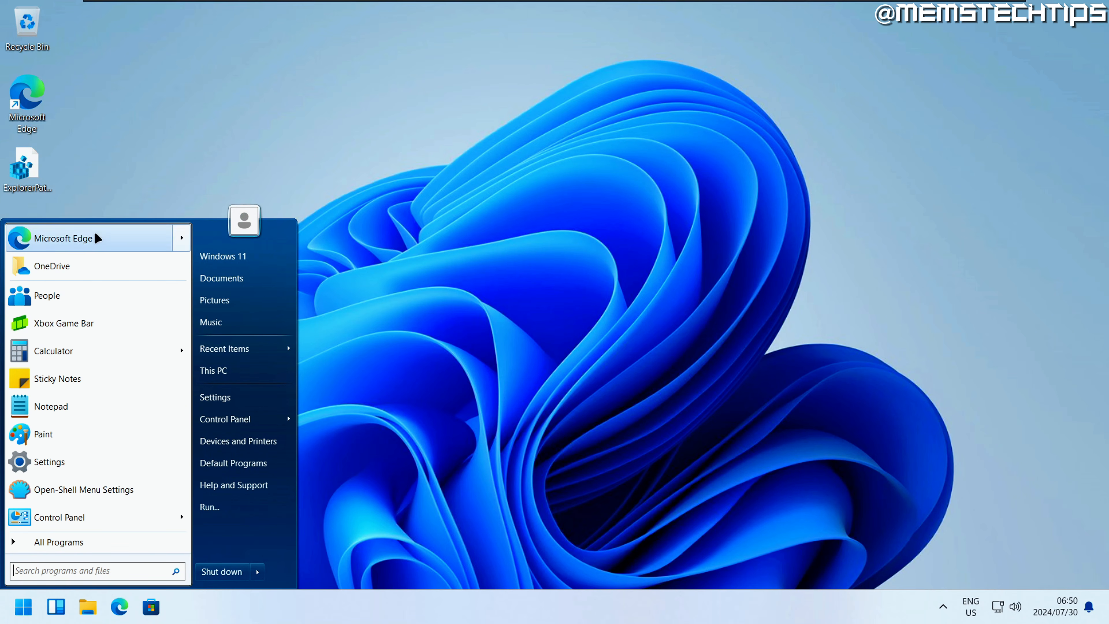
{"action": "mouse_move", "coordinate": [236, 420]}
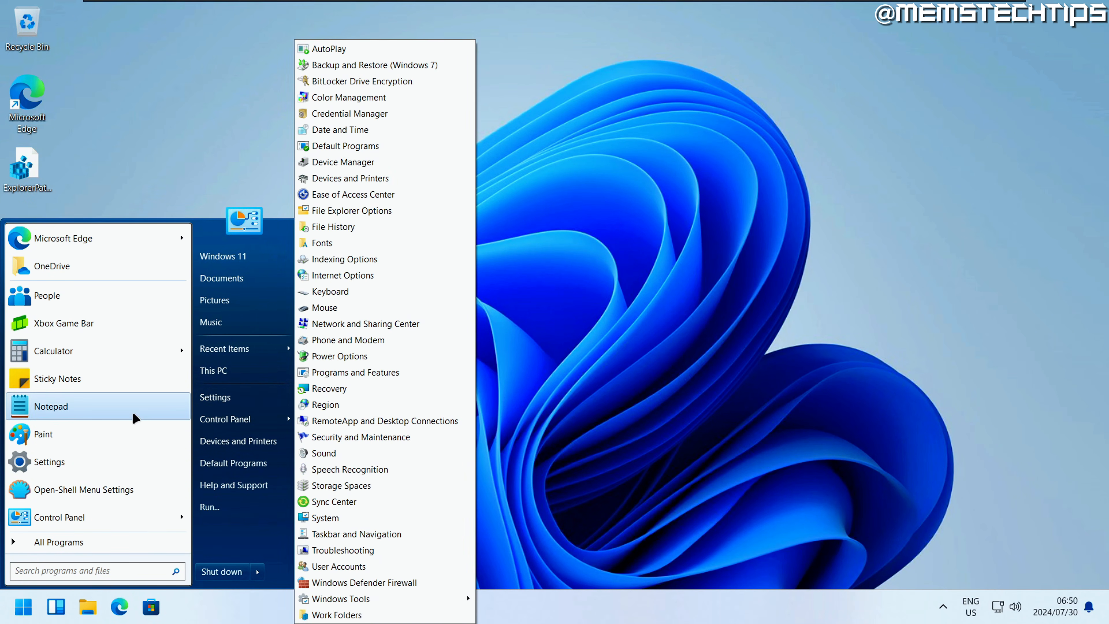
{"action": "left_click", "coordinate": [364, 373]}
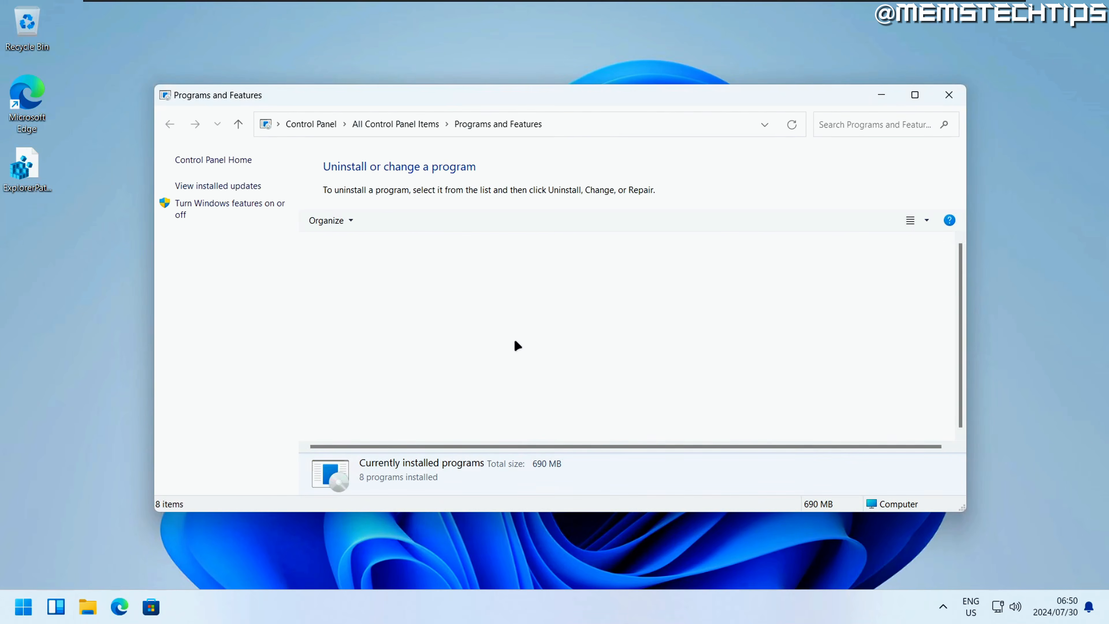
{"action": "left_click", "coordinate": [347, 325]}
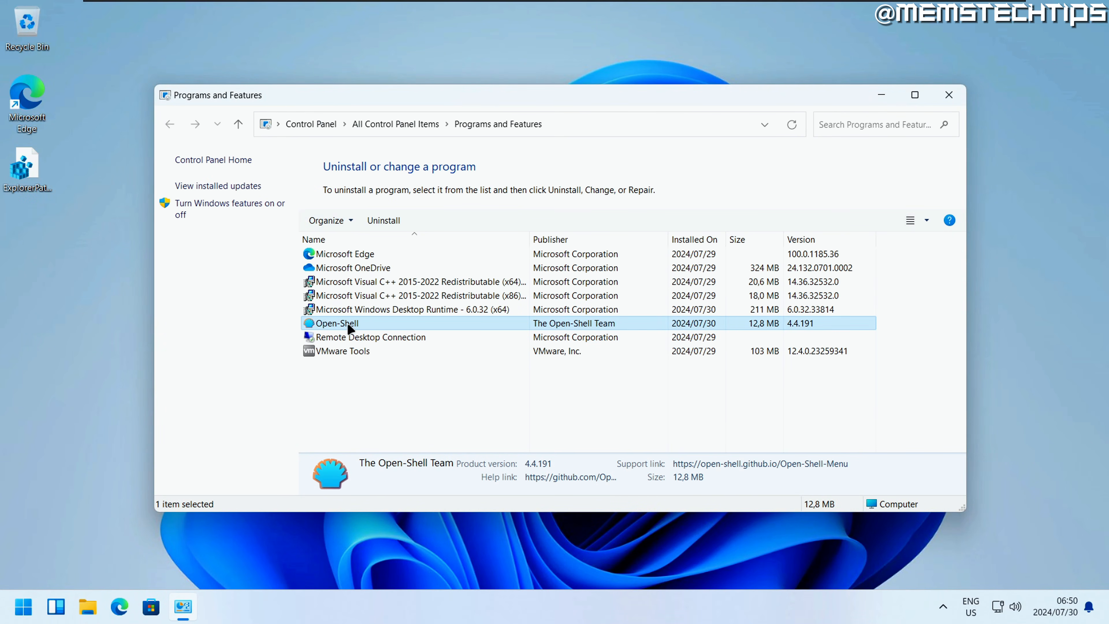
{"action": "left_click", "coordinate": [383, 220]}
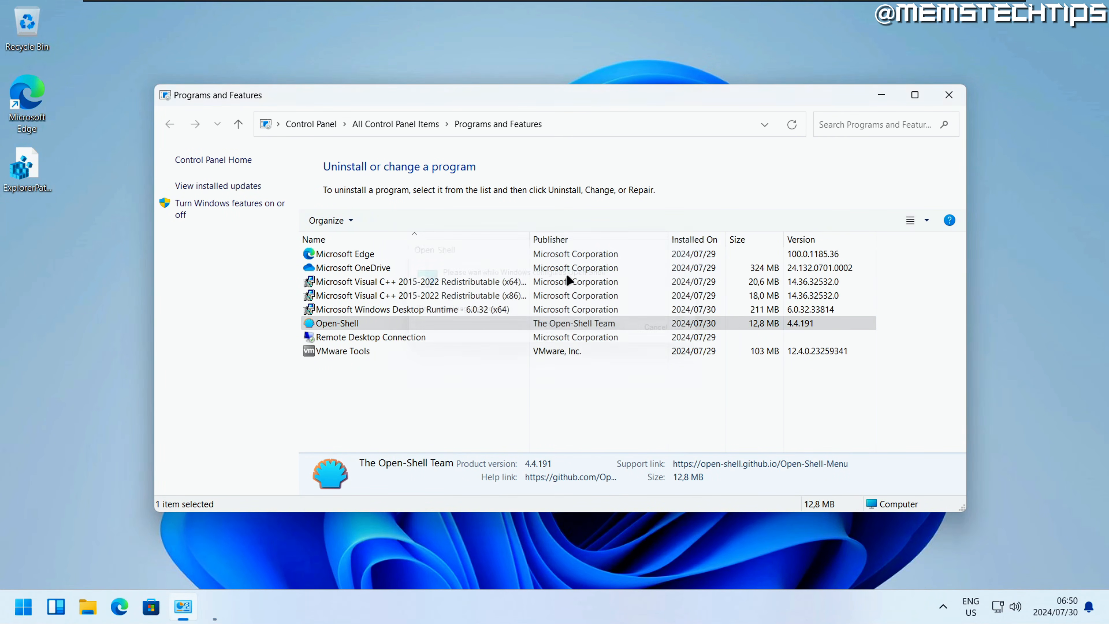
{"action": "left_click", "coordinate": [948, 95]}
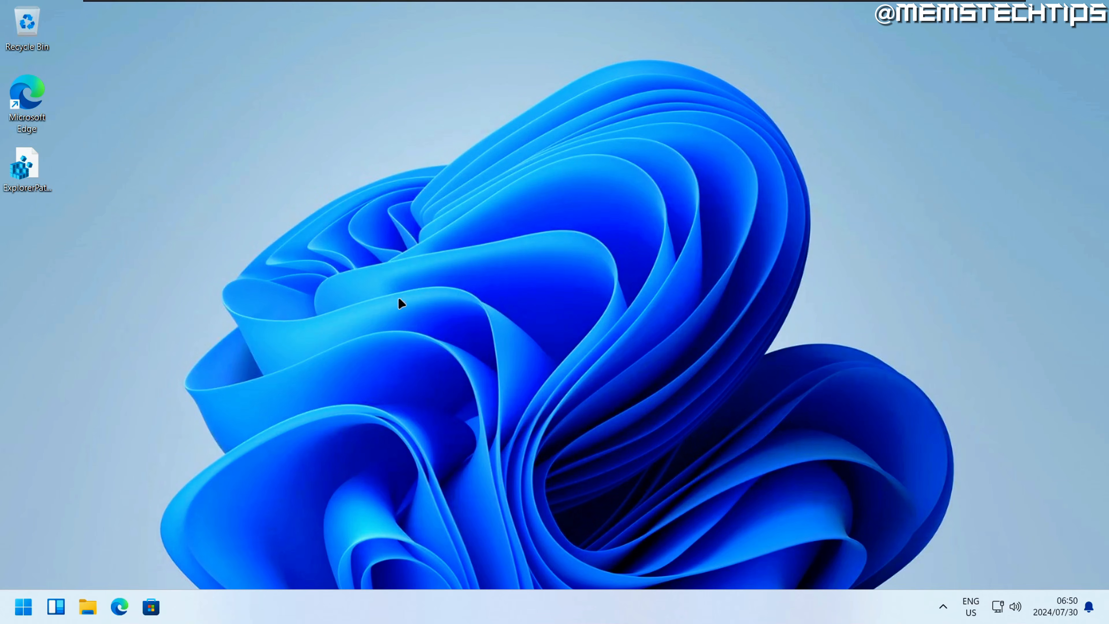
Check the Start menu, a File Explorer window and the desktop context menu after the uninstallations.
{"action": "left_click", "coordinate": [24, 607]}
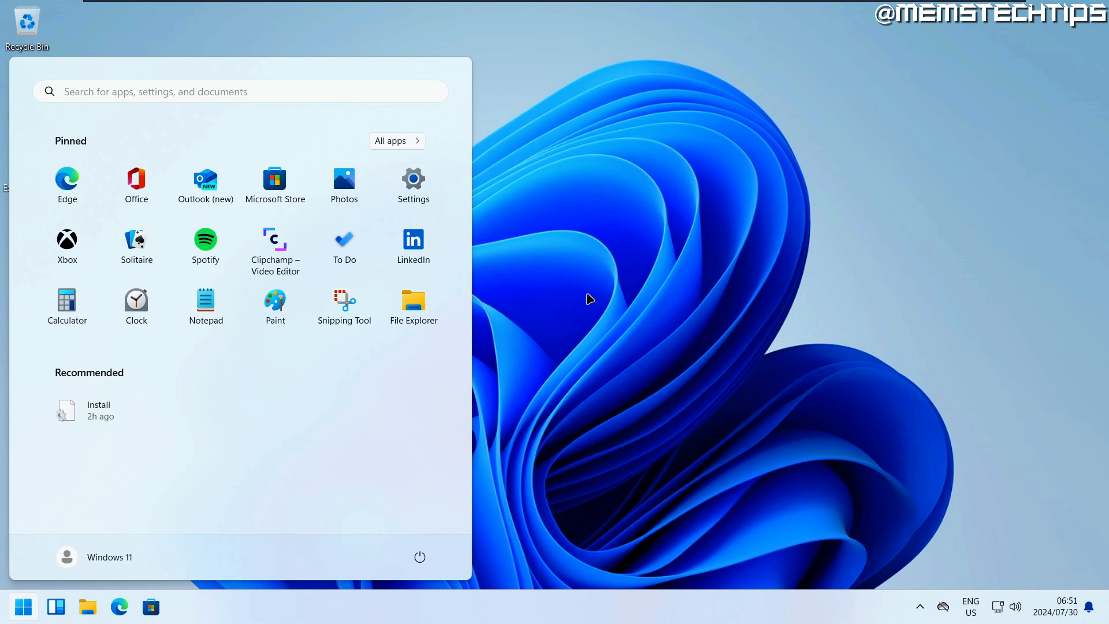
{"action": "key", "text": "super"}
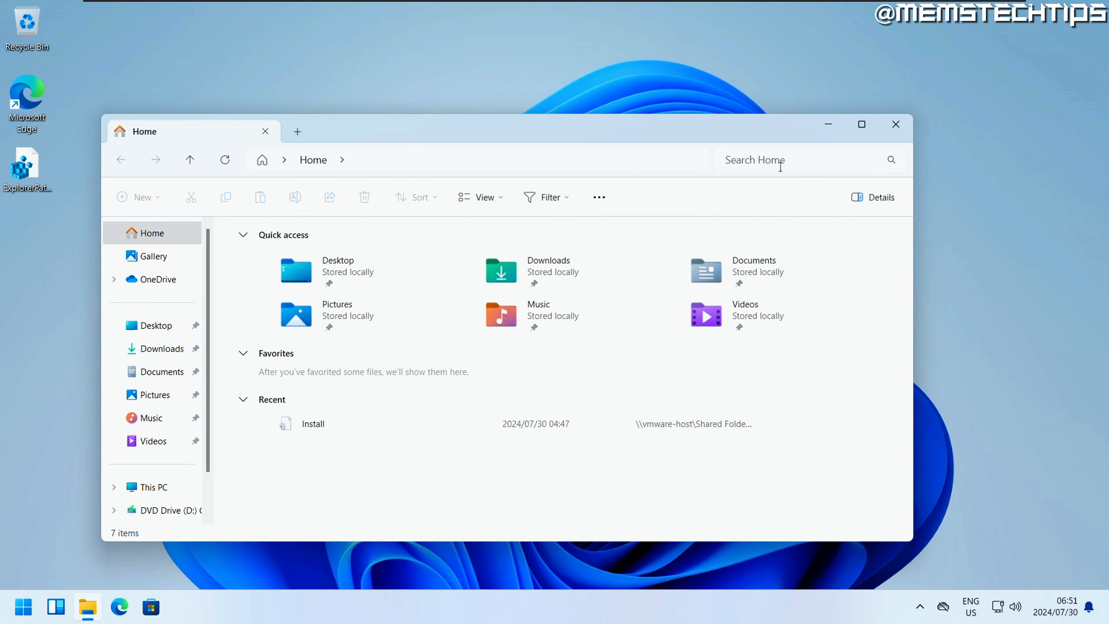
{"action": "left_click", "coordinate": [895, 124]}
{"action": "right_click", "coordinate": [466, 210]}
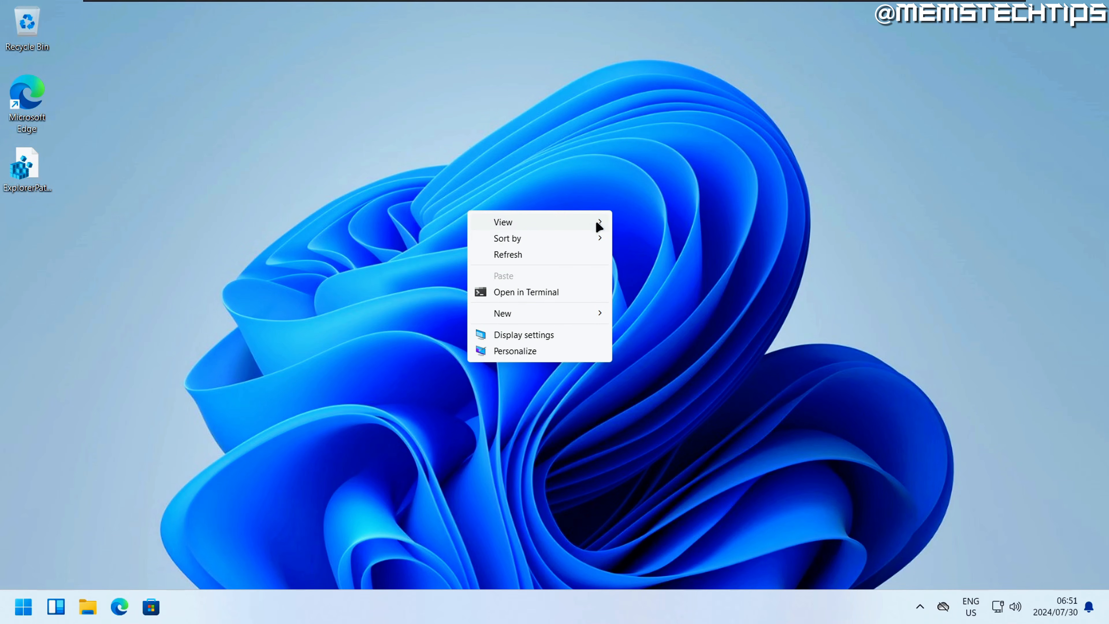